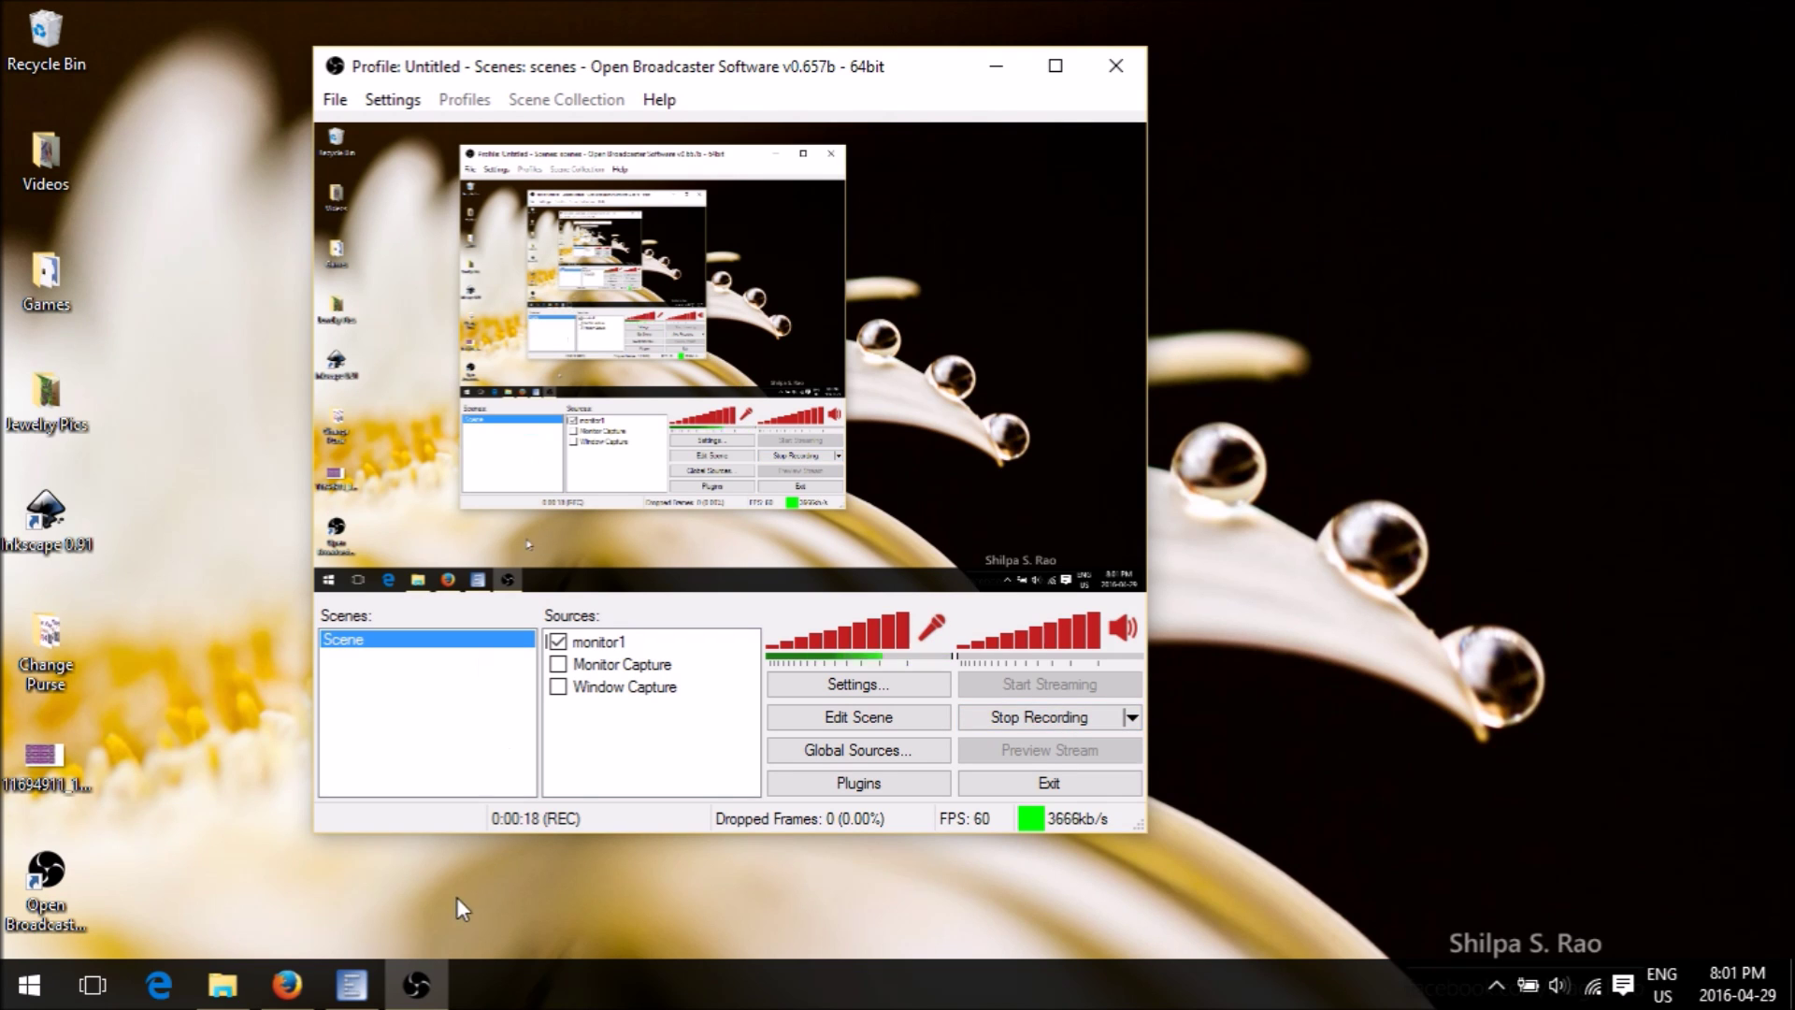
In Firefox, open the bookmarked YouTube channel, start "(Tutorial) Beaded Change / Amulet Purse DIY (Video174)" and pause its playback
{"action": "left_click", "coordinate": [282, 991]}
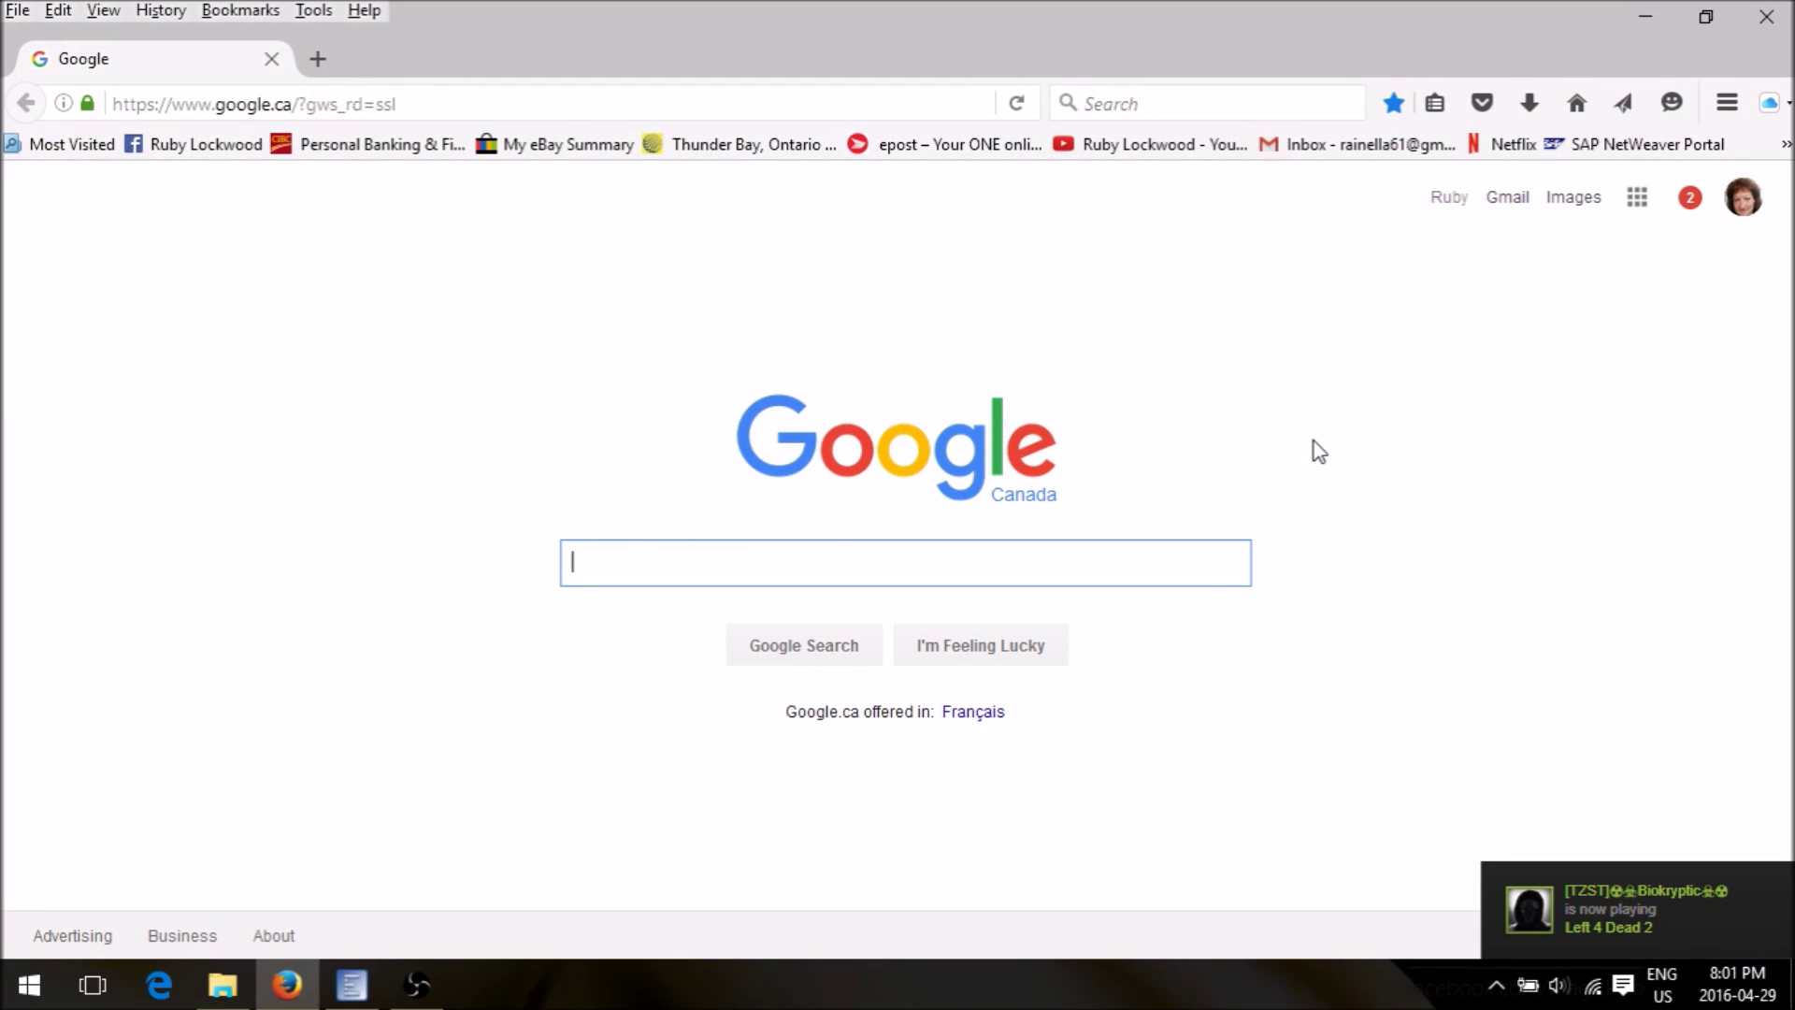
{"action": "left_click", "coordinate": [1148, 148]}
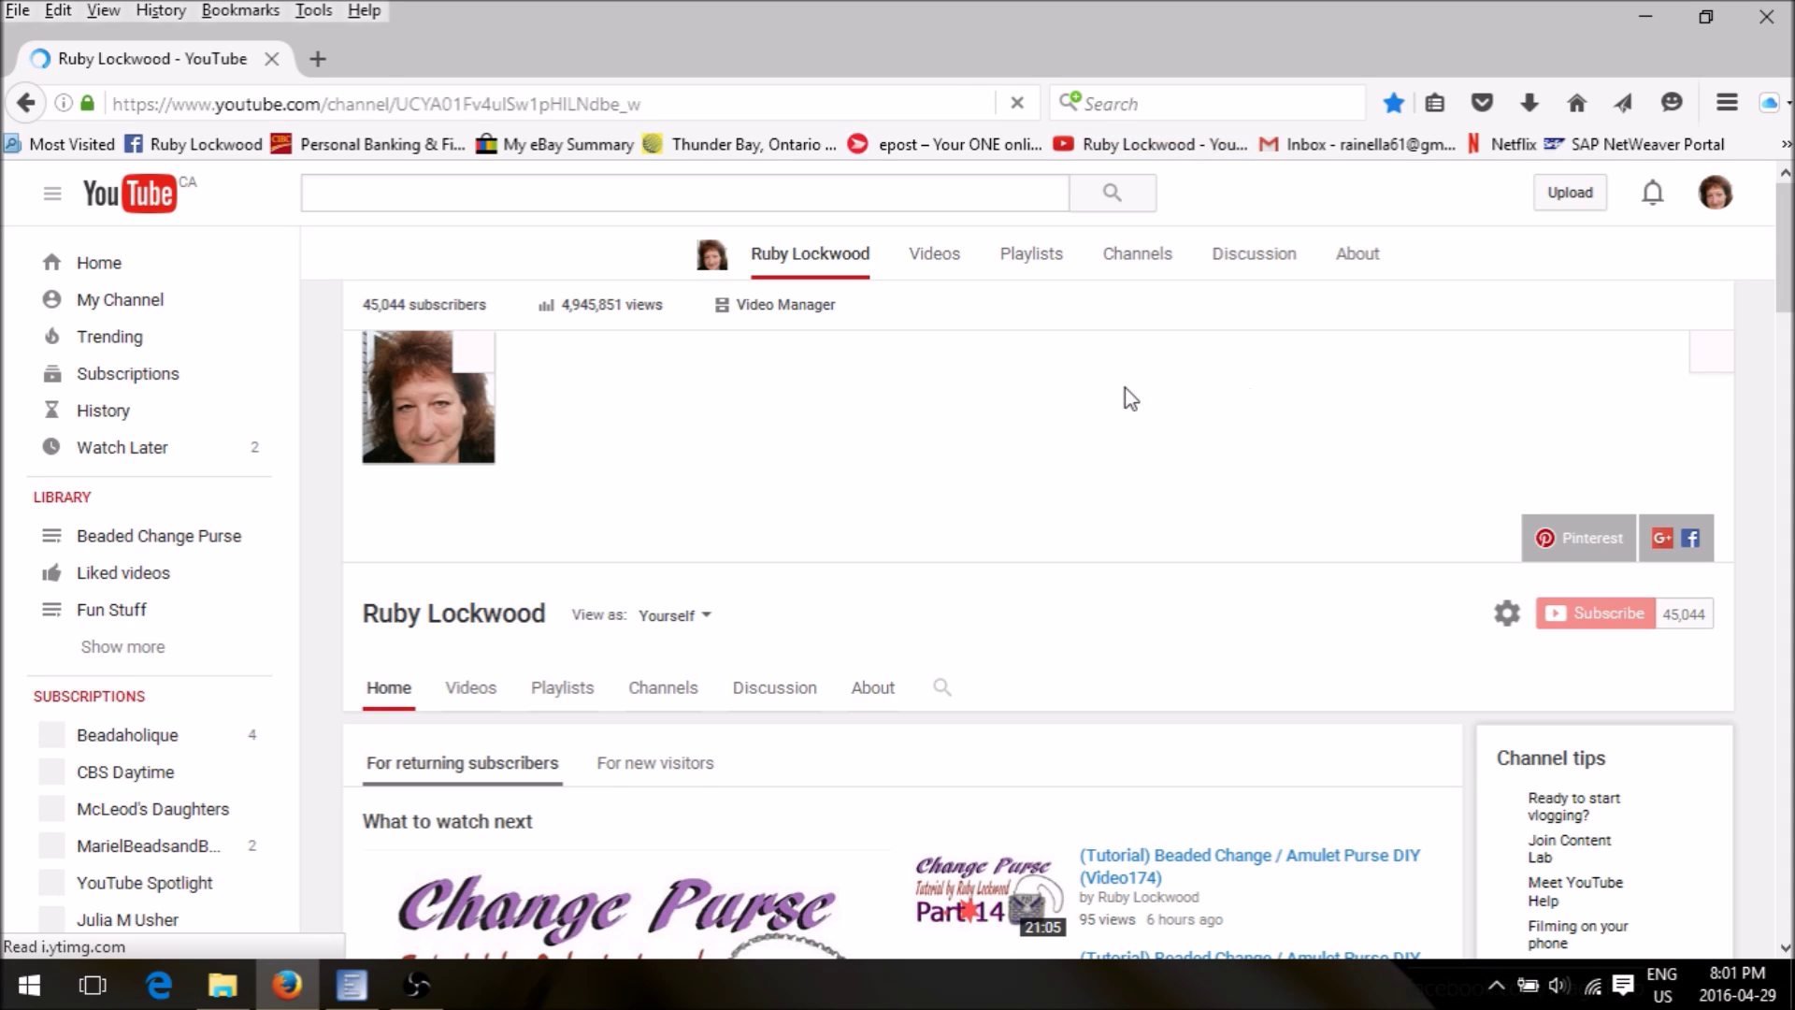
{"action": "scroll", "coordinate": [1149, 606], "scroll_direction": "down", "scroll_amount": 1}
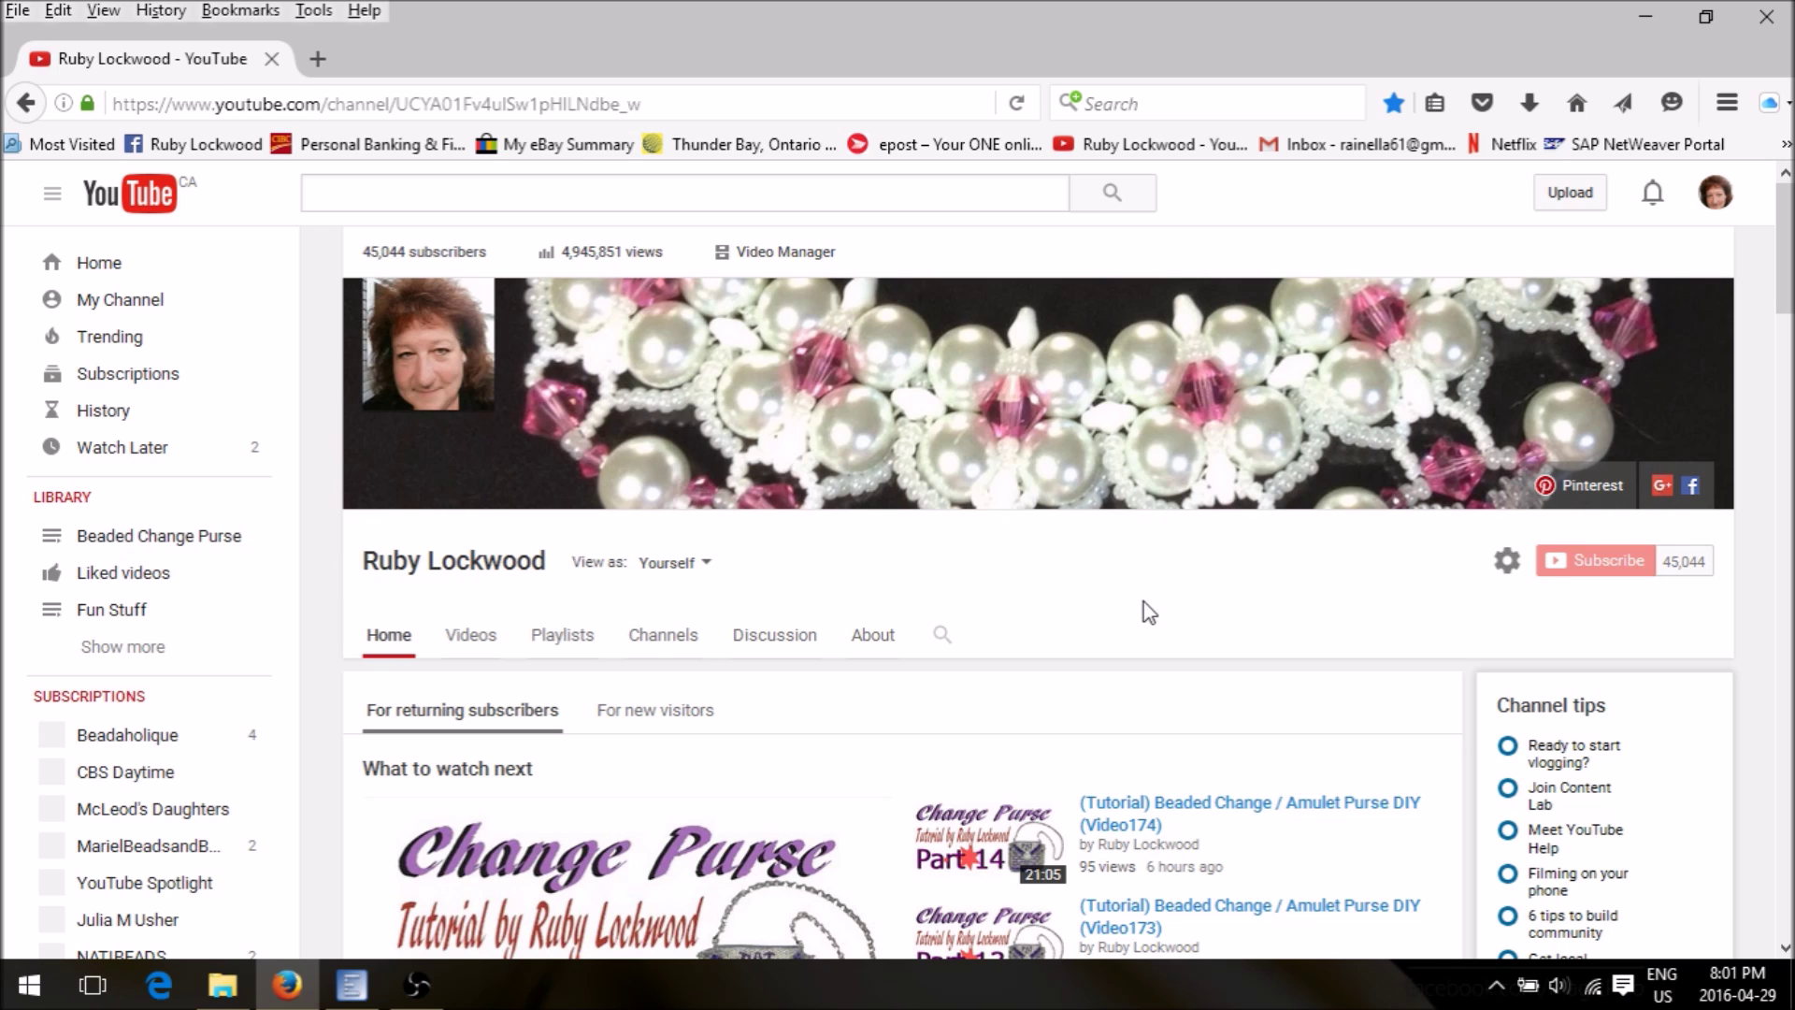
{"action": "scroll", "coordinate": [1149, 612], "scroll_direction": "down", "scroll_amount": 6}
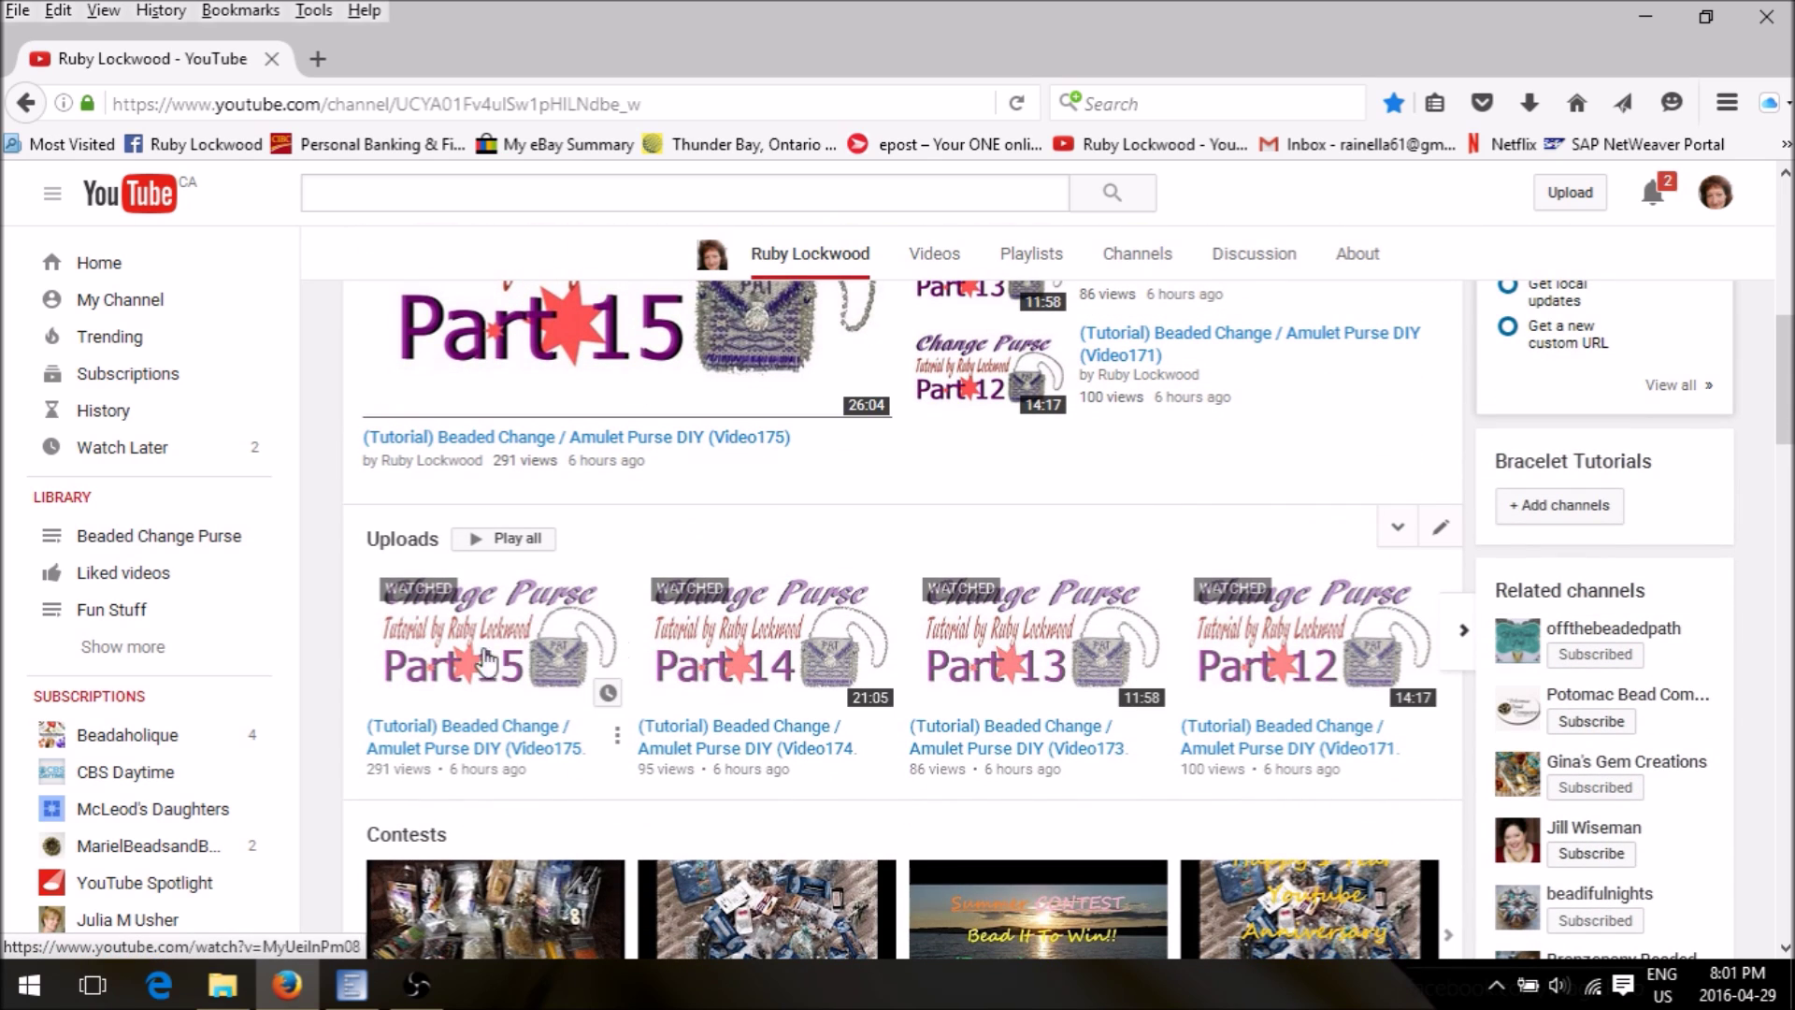
{"action": "left_click", "coordinate": [710, 741]}
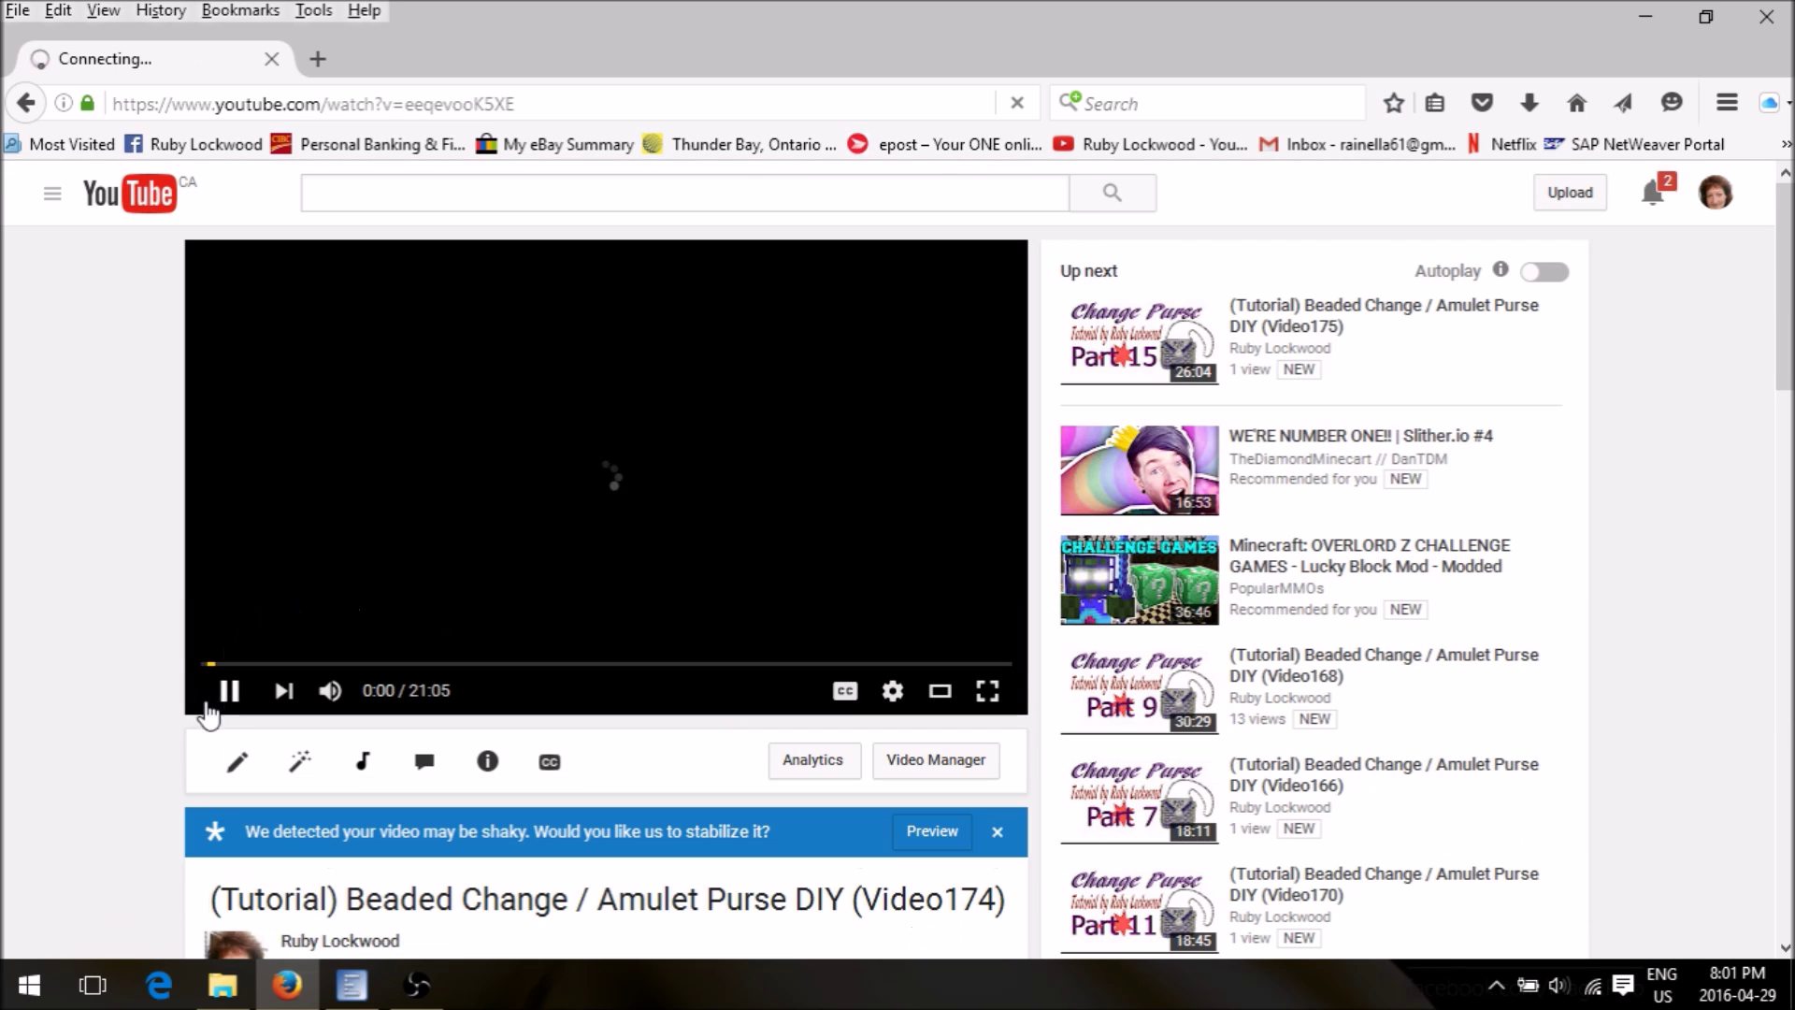
{"action": "left_click", "coordinate": [229, 690]}
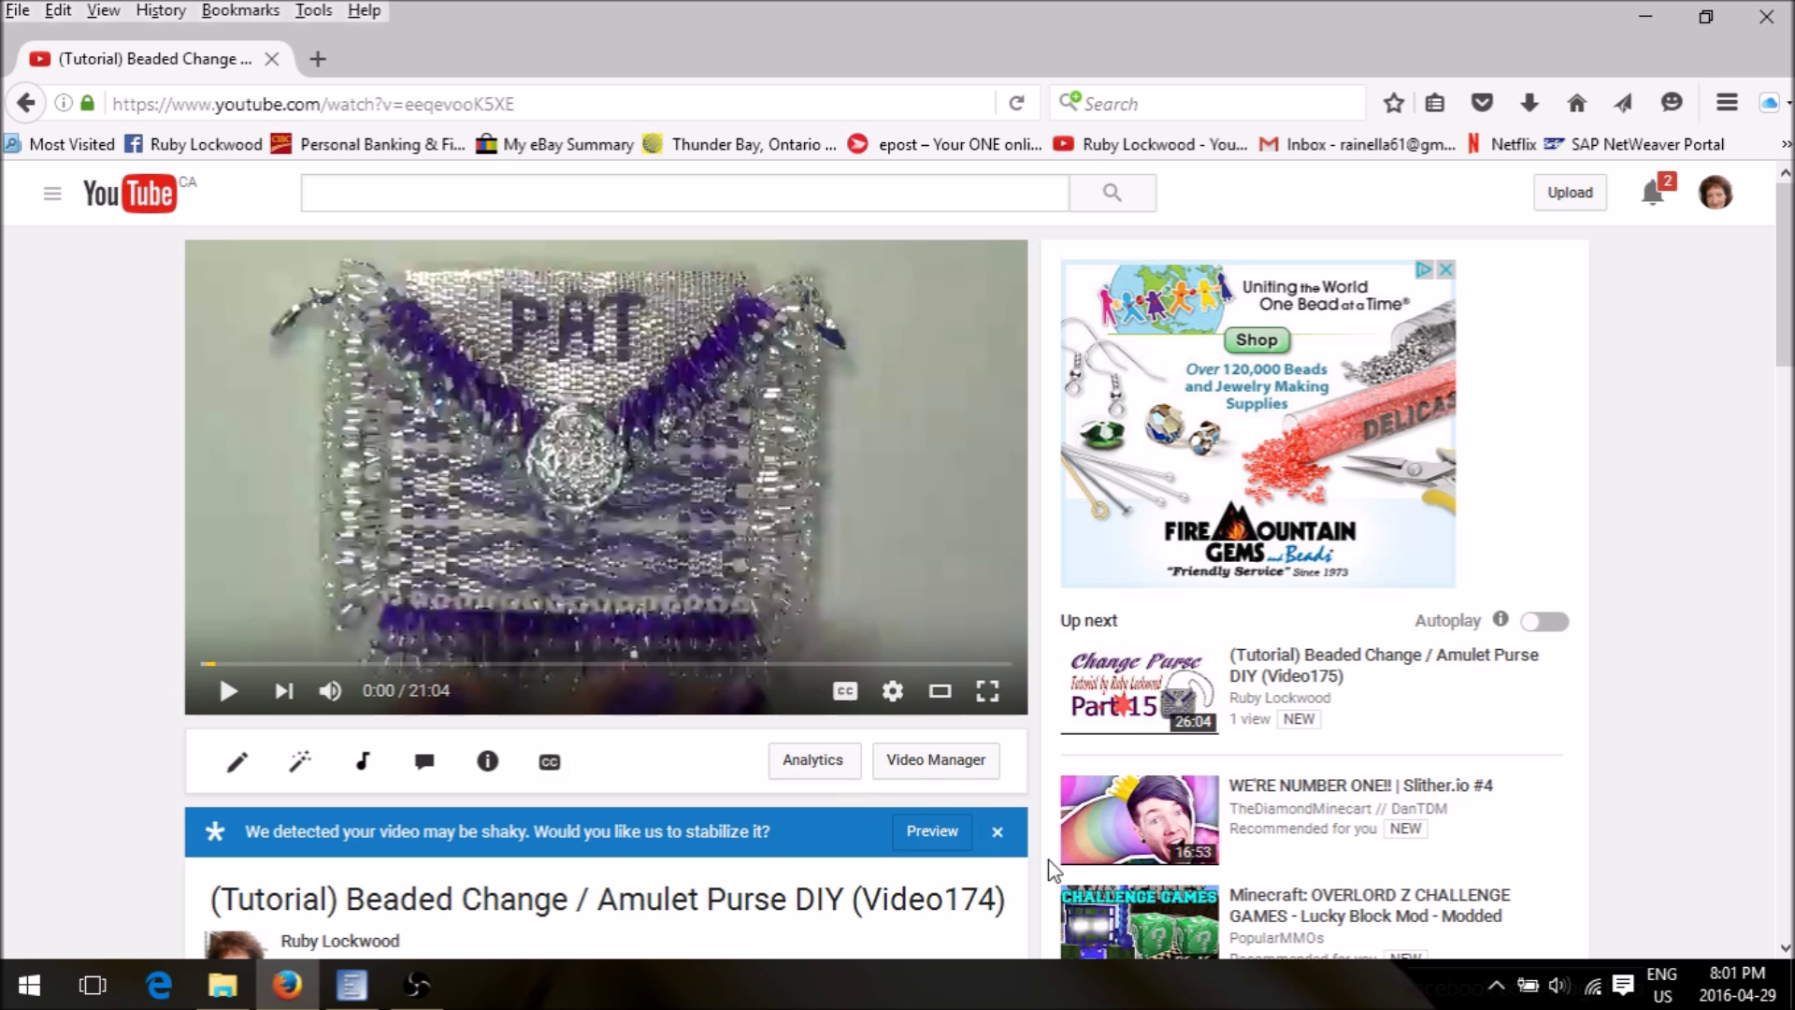
Dismiss the stabilization suggestion, expand the video description and follow the link to the free pattern maker's download page
{"action": "left_click", "coordinate": [997, 831]}
{"action": "scroll", "coordinate": [733, 857], "scroll_direction": "down", "scroll_amount": 4}
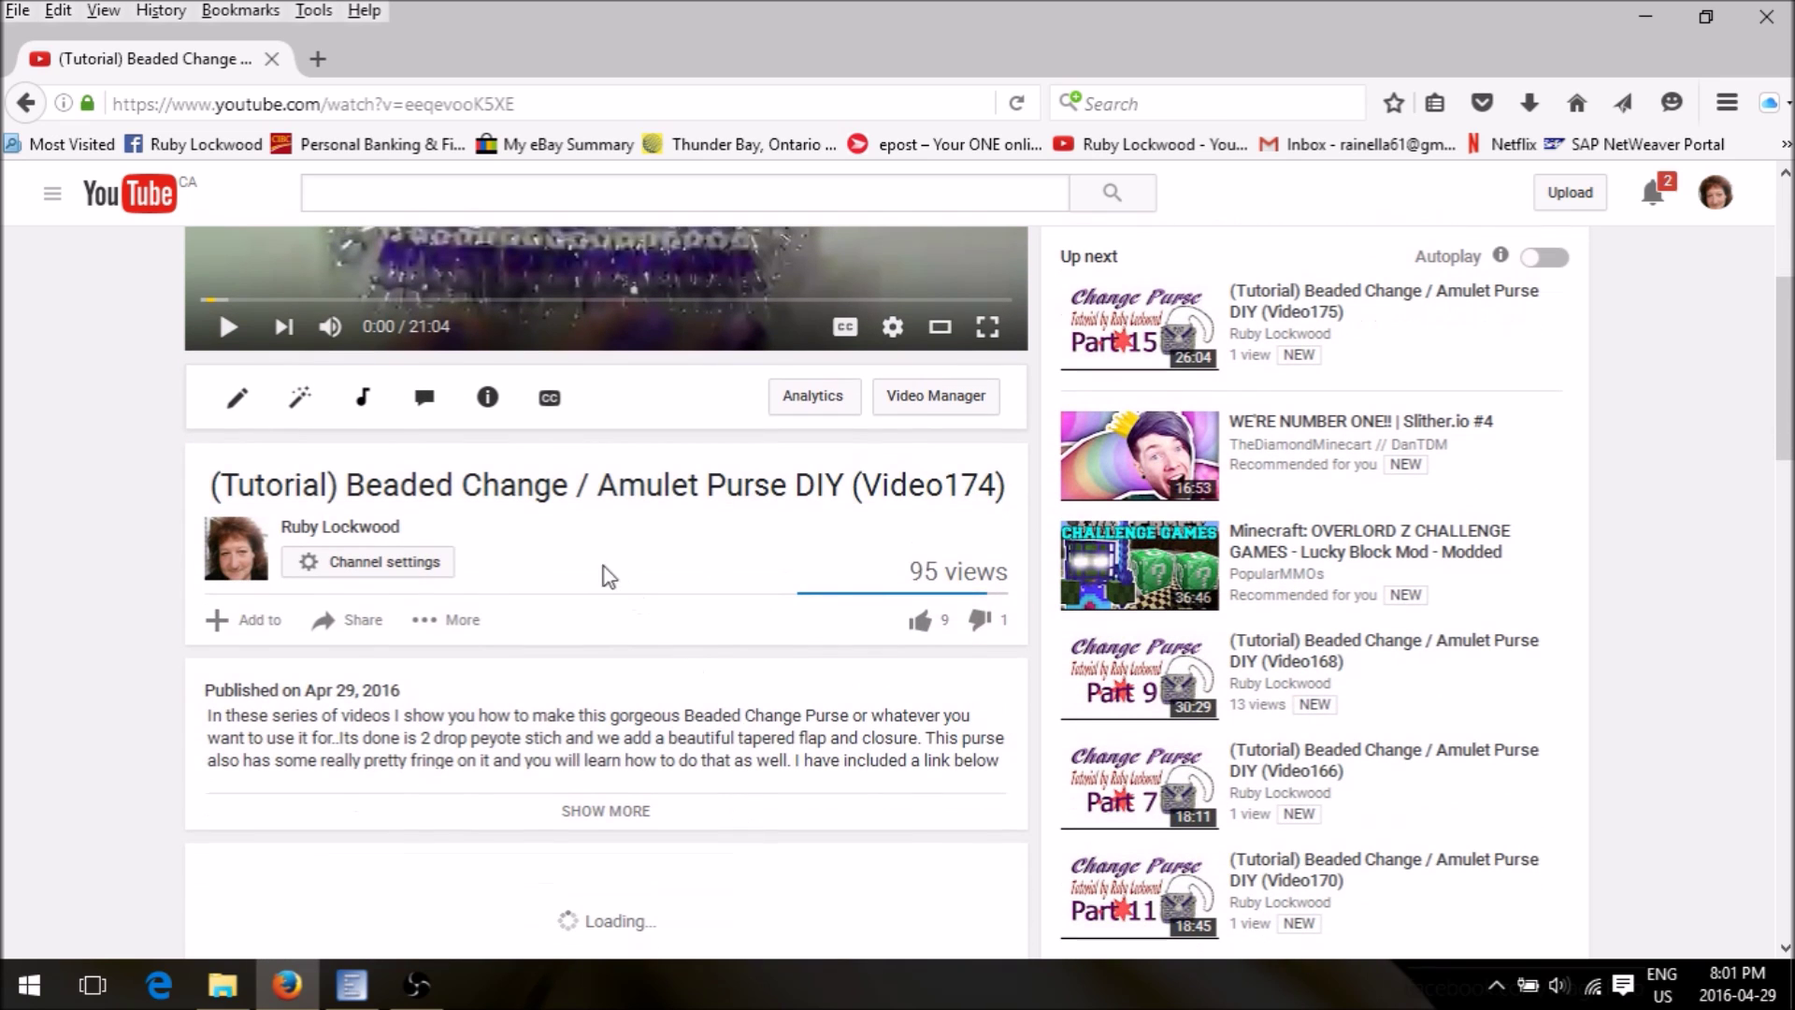
{"action": "left_click", "coordinate": [603, 811]}
{"action": "scroll", "coordinate": [700, 709], "scroll_direction": "down", "scroll_amount": 4}
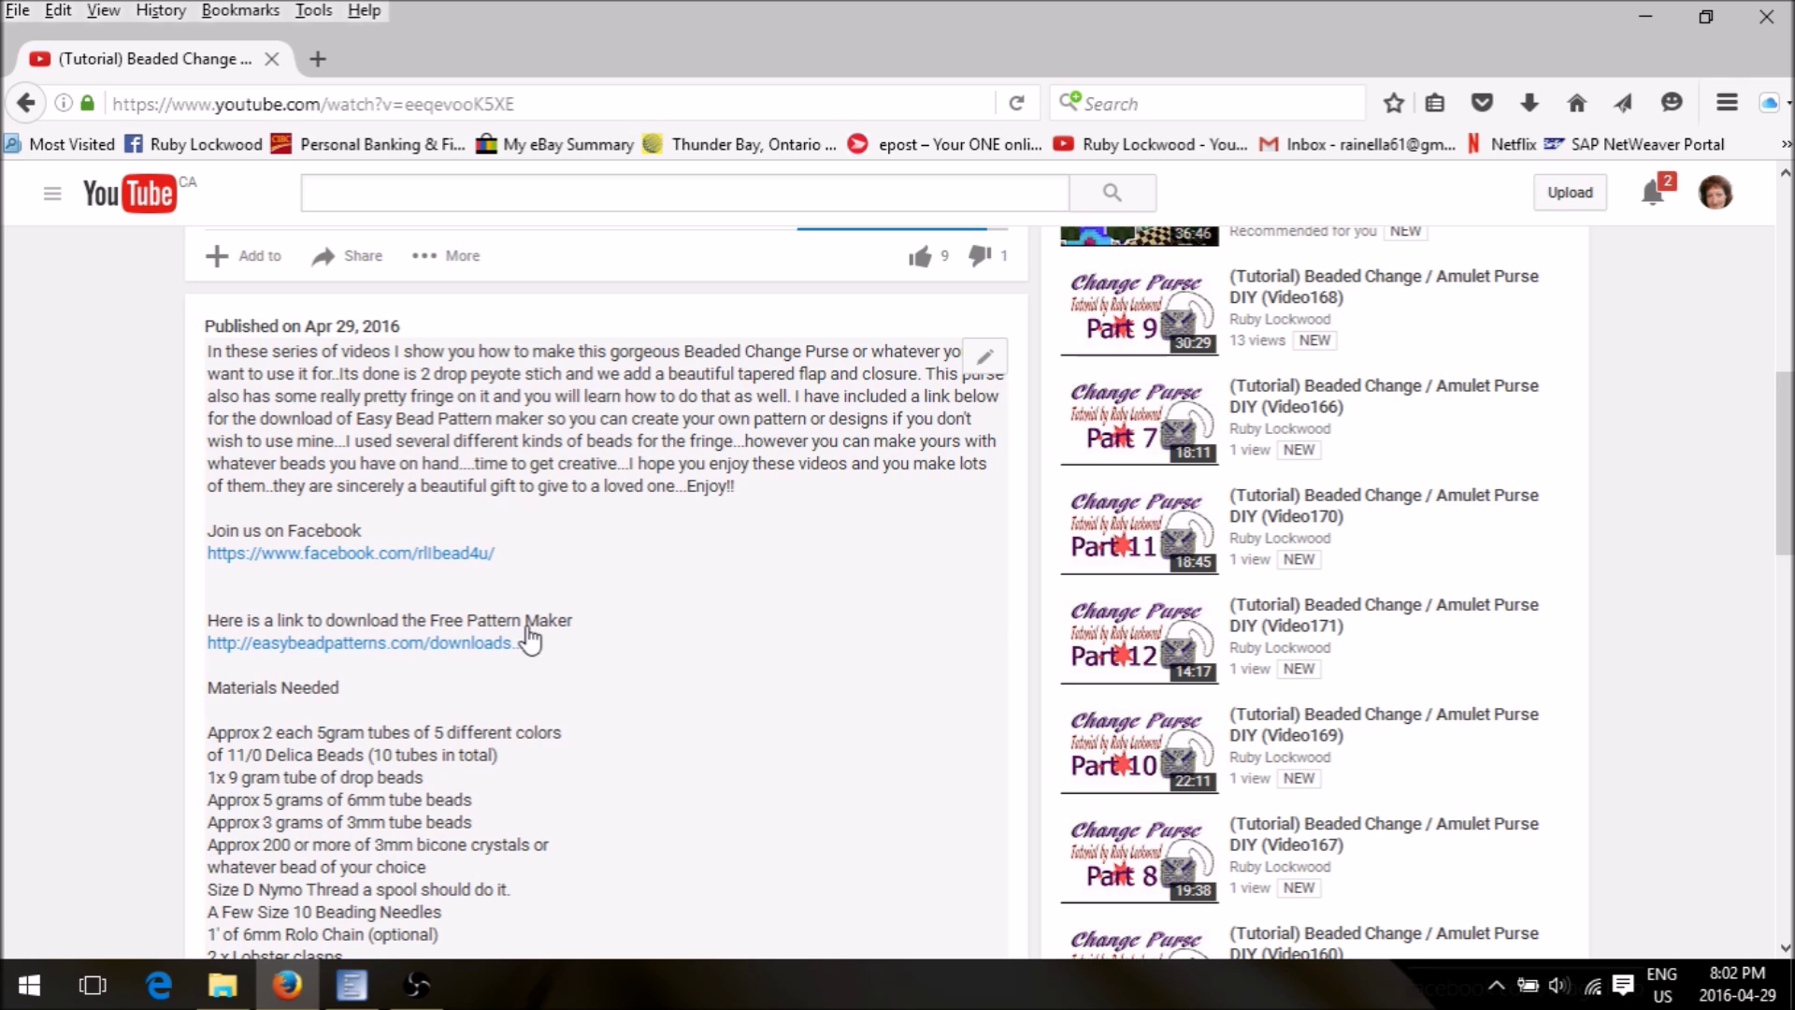
{"action": "left_click", "coordinate": [399, 645]}
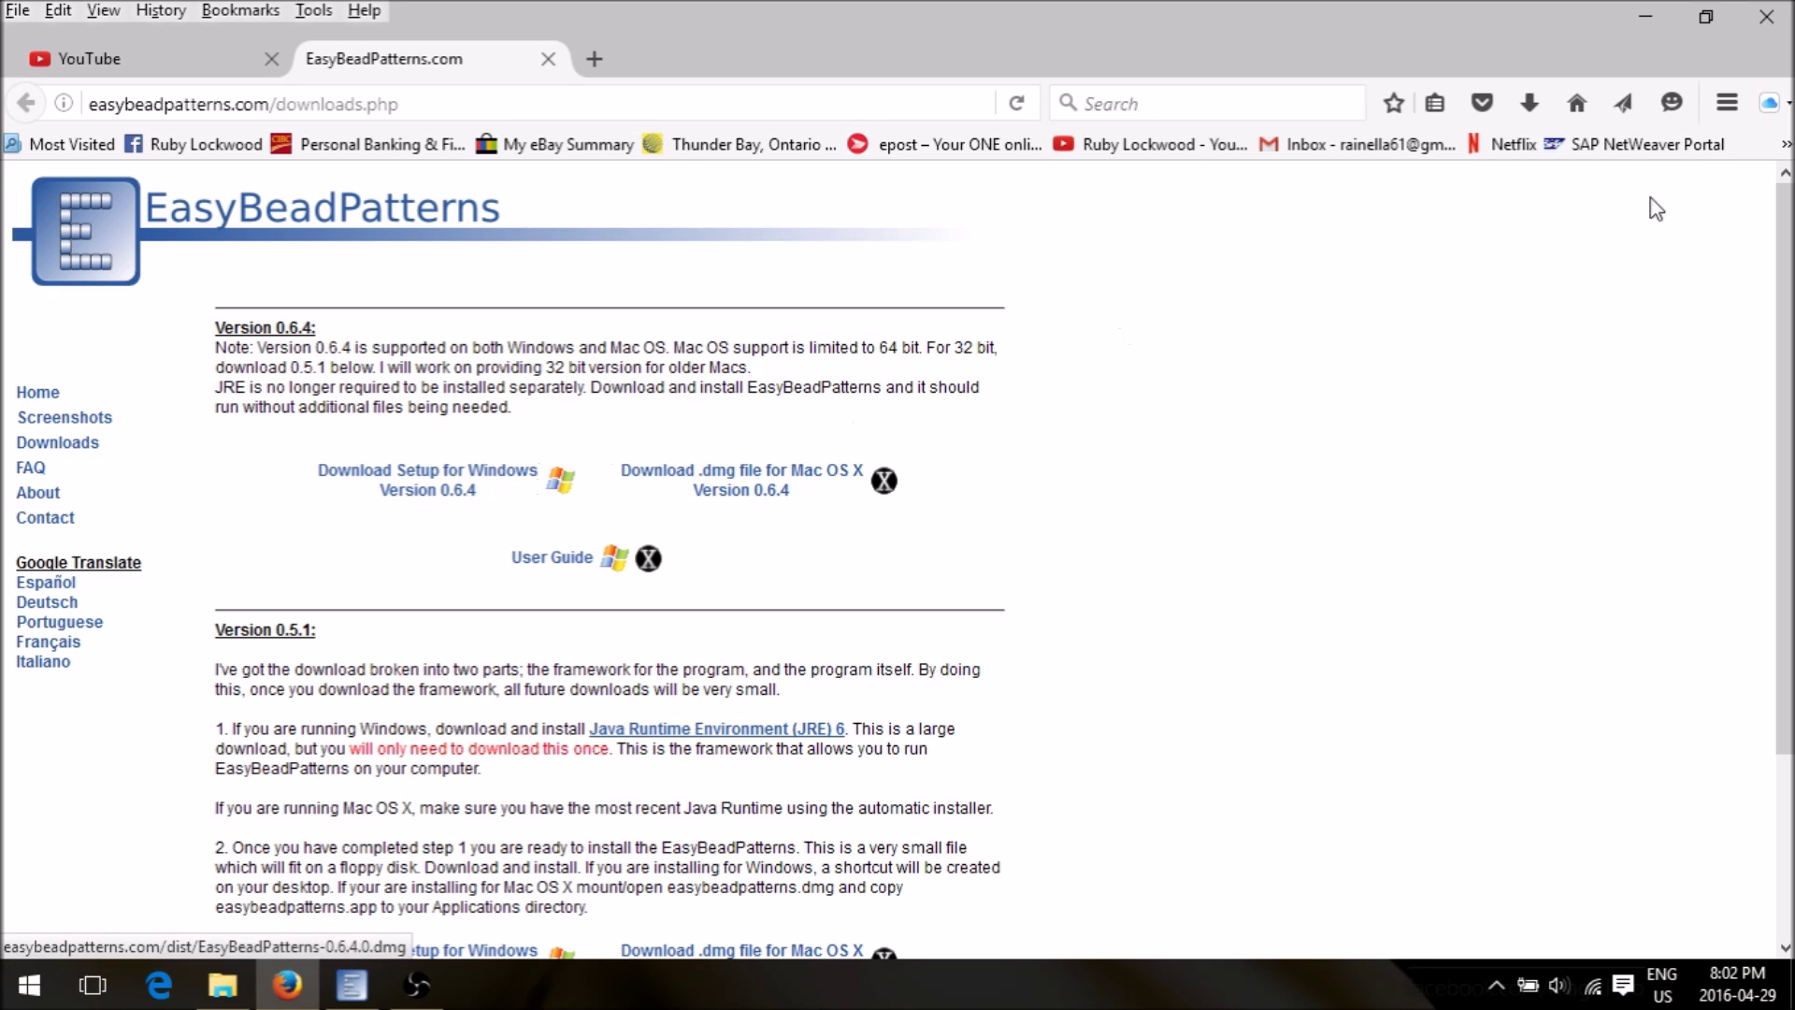
Minimize the browser and recording windows, and switch to EasyBeadPatterns with its window maximized
{"action": "left_click", "coordinate": [1646, 17]}
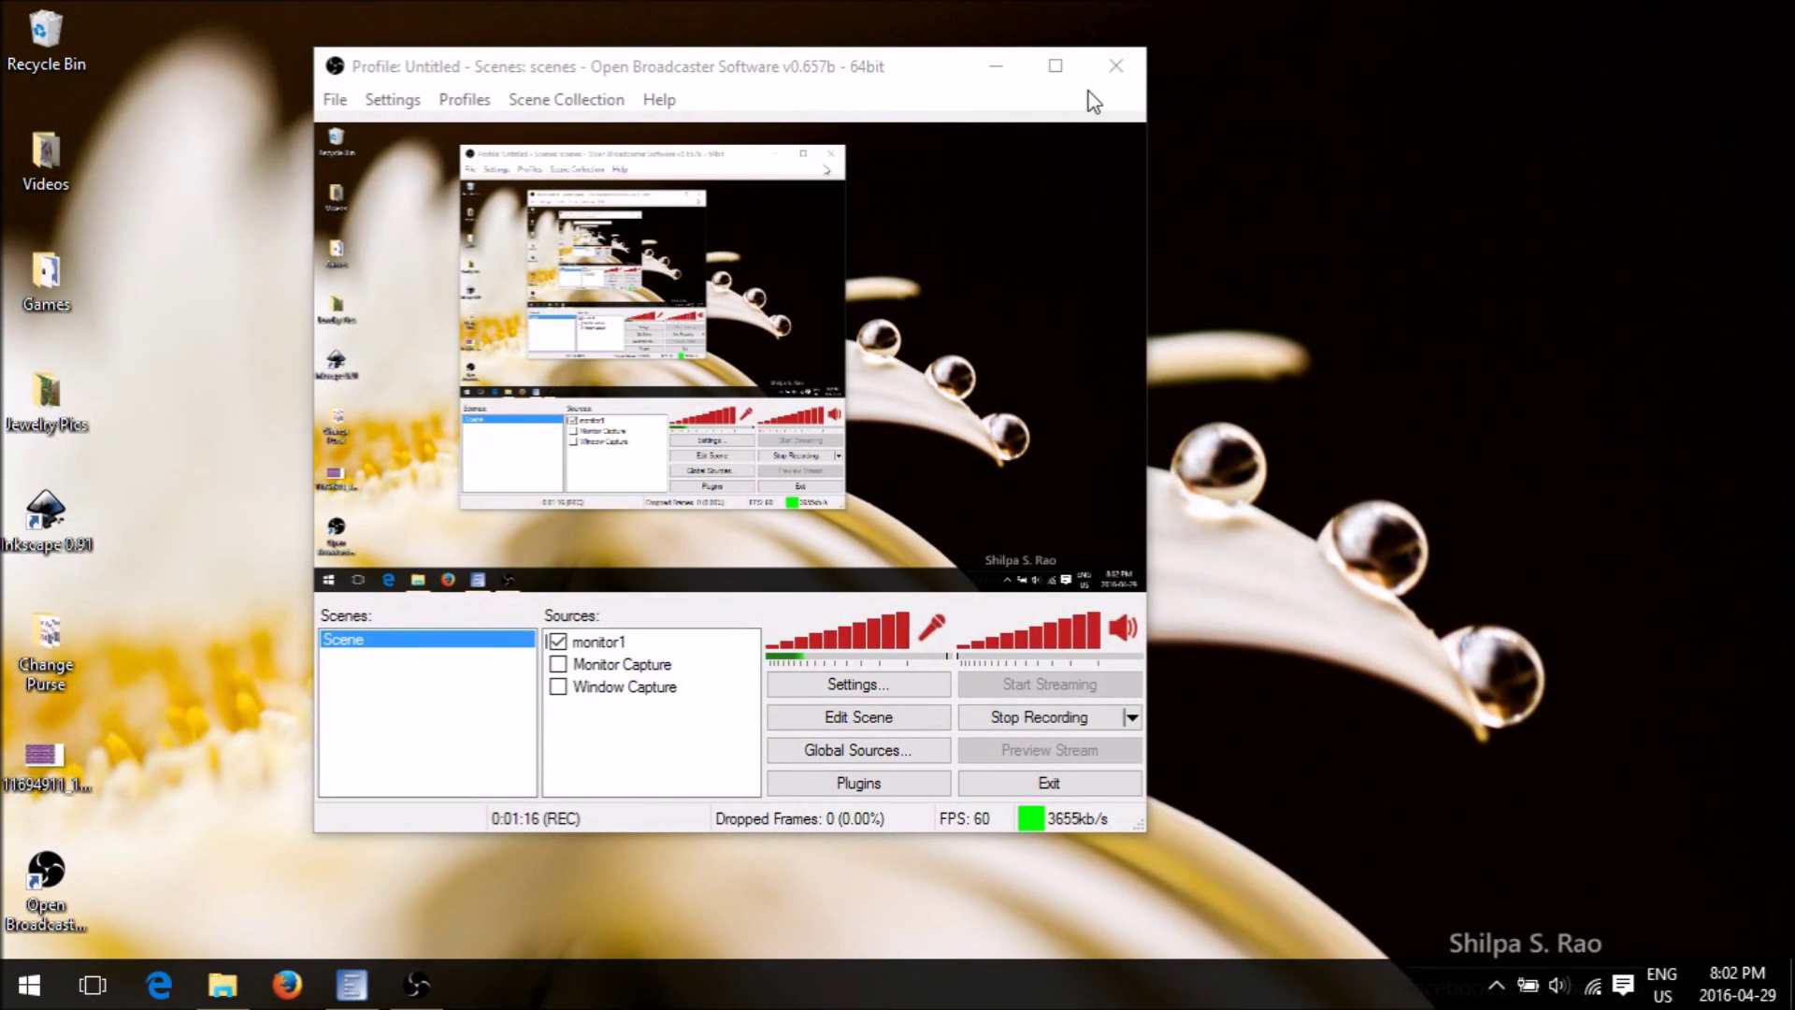
{"action": "left_click", "coordinate": [995, 68]}
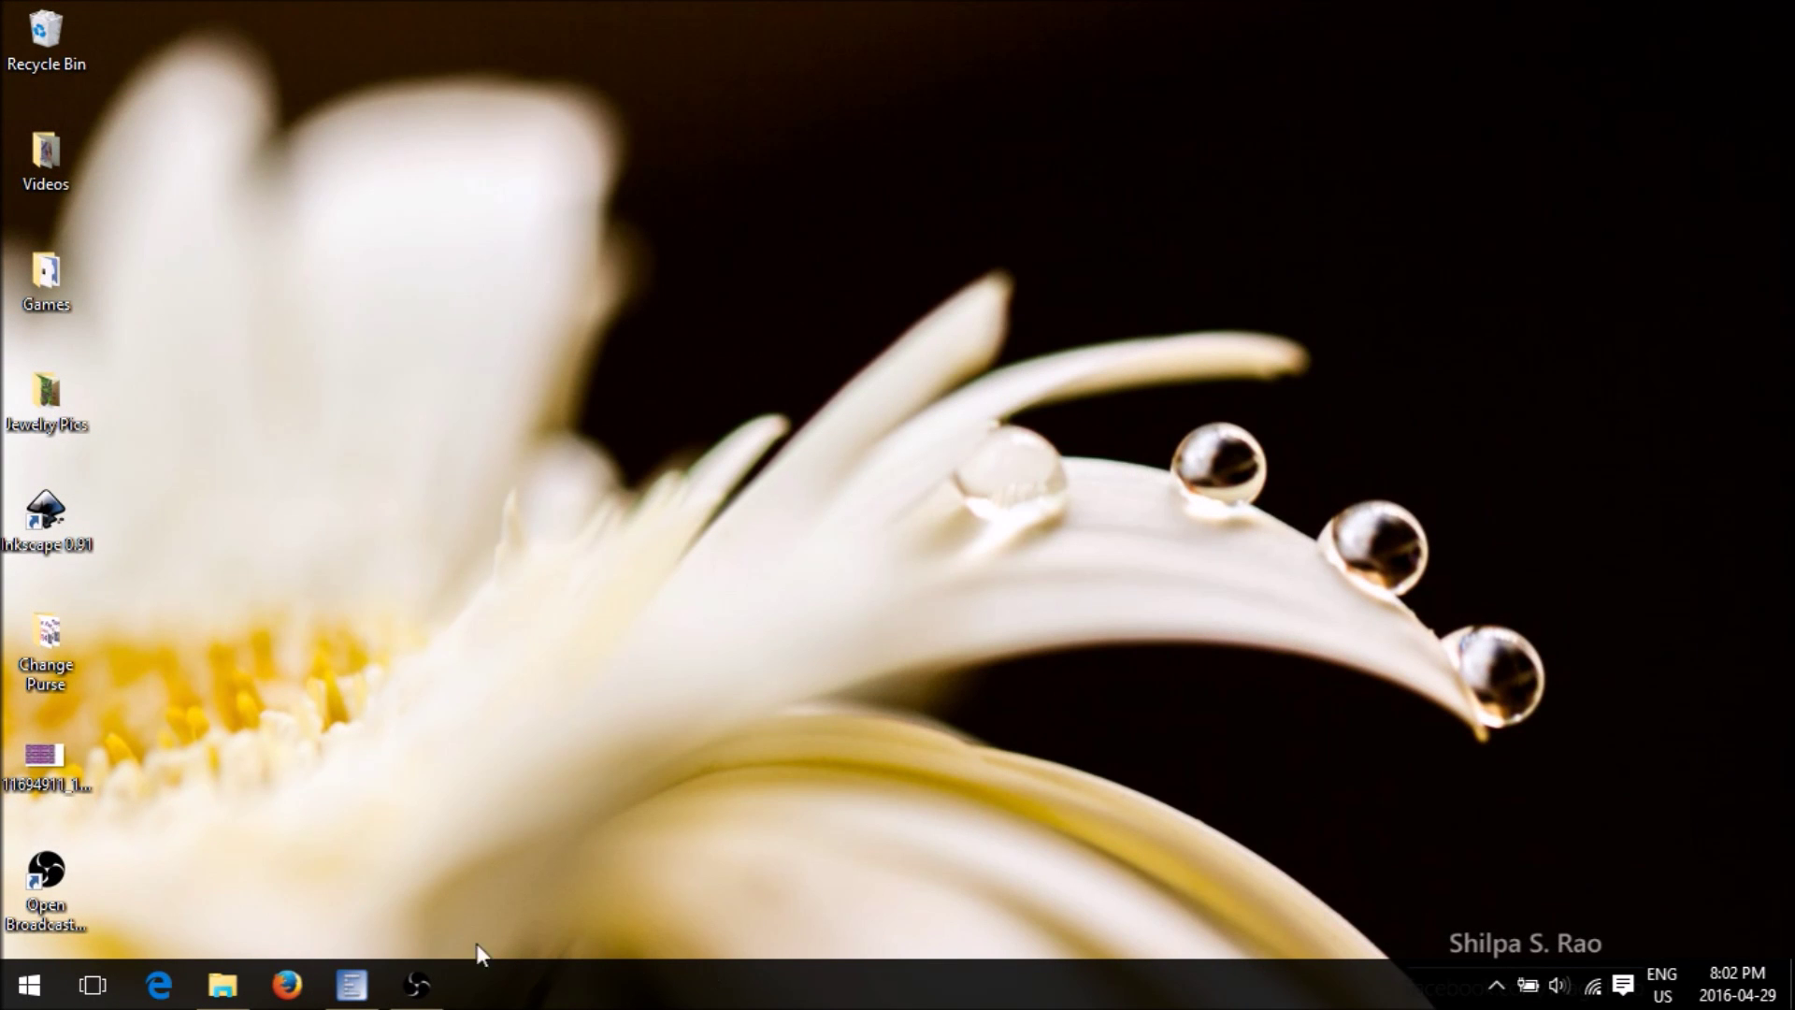
{"action": "left_click", "coordinate": [353, 984]}
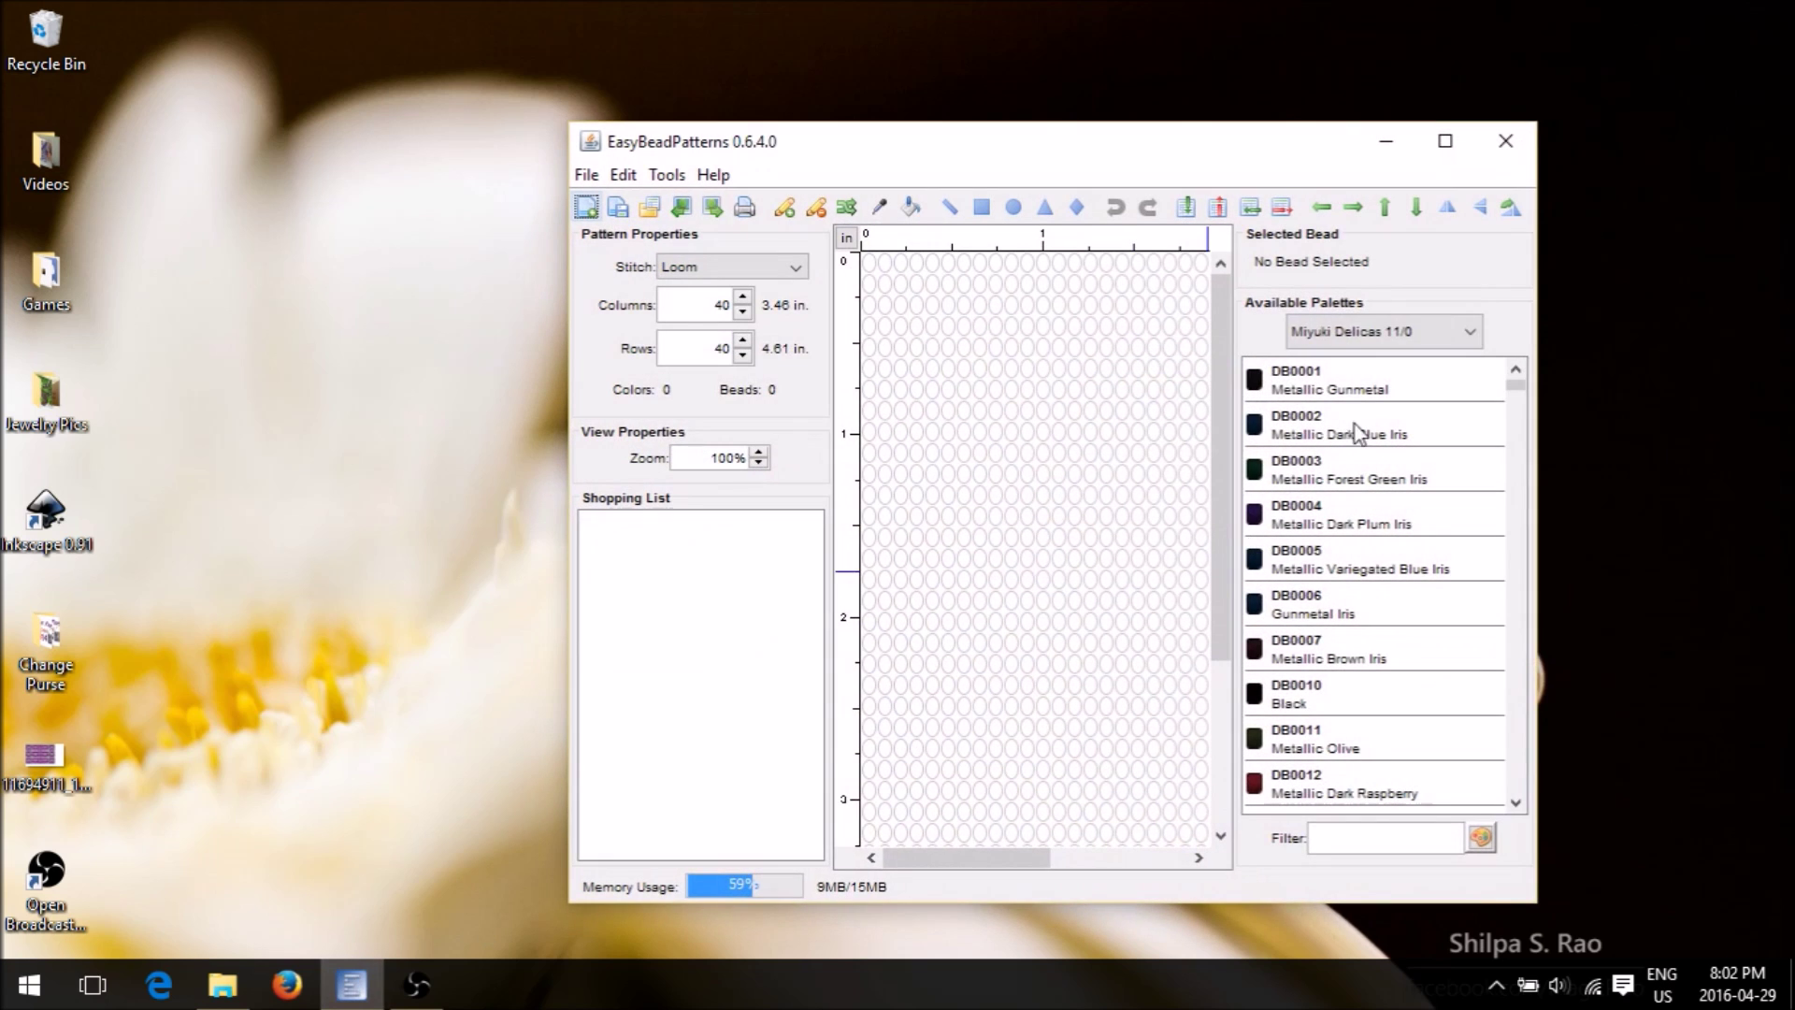
{"action": "left_click", "coordinate": [1451, 138]}
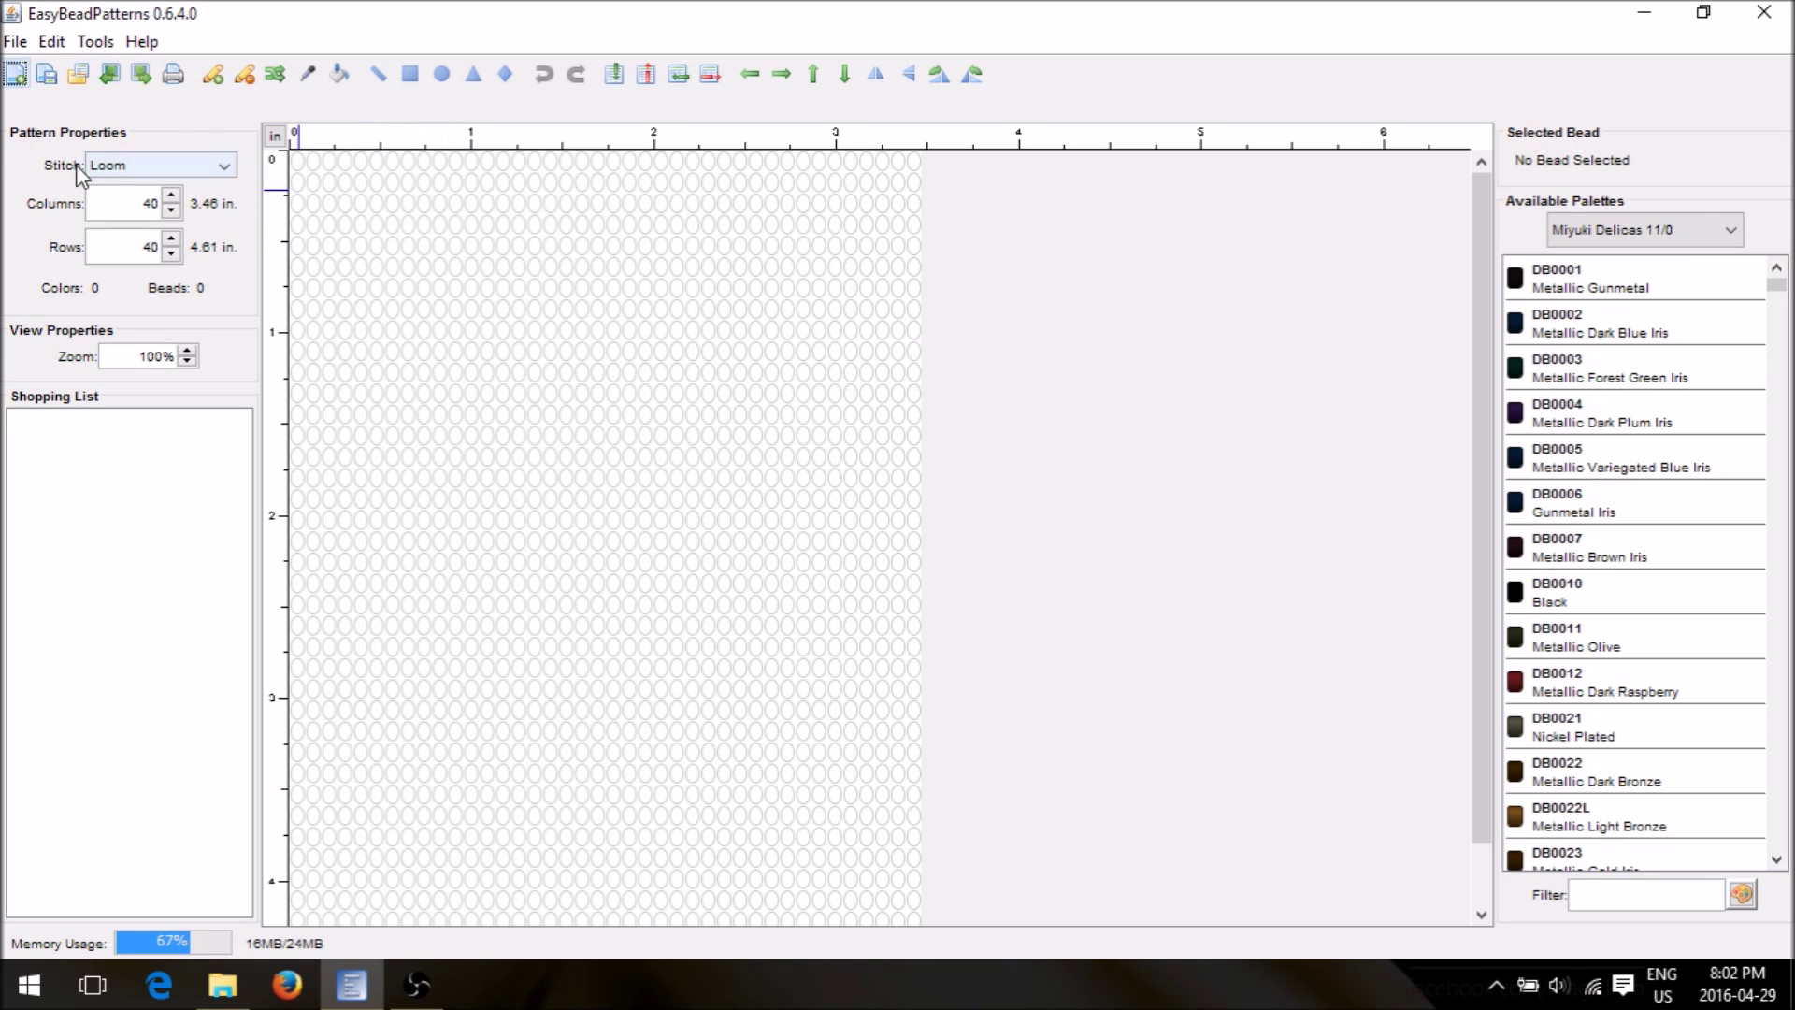
Preview the Two-Drop, Brick, Rosette and Right Angle Weave stitches on the pattern grid
{"action": "left_click", "coordinate": [224, 167]}
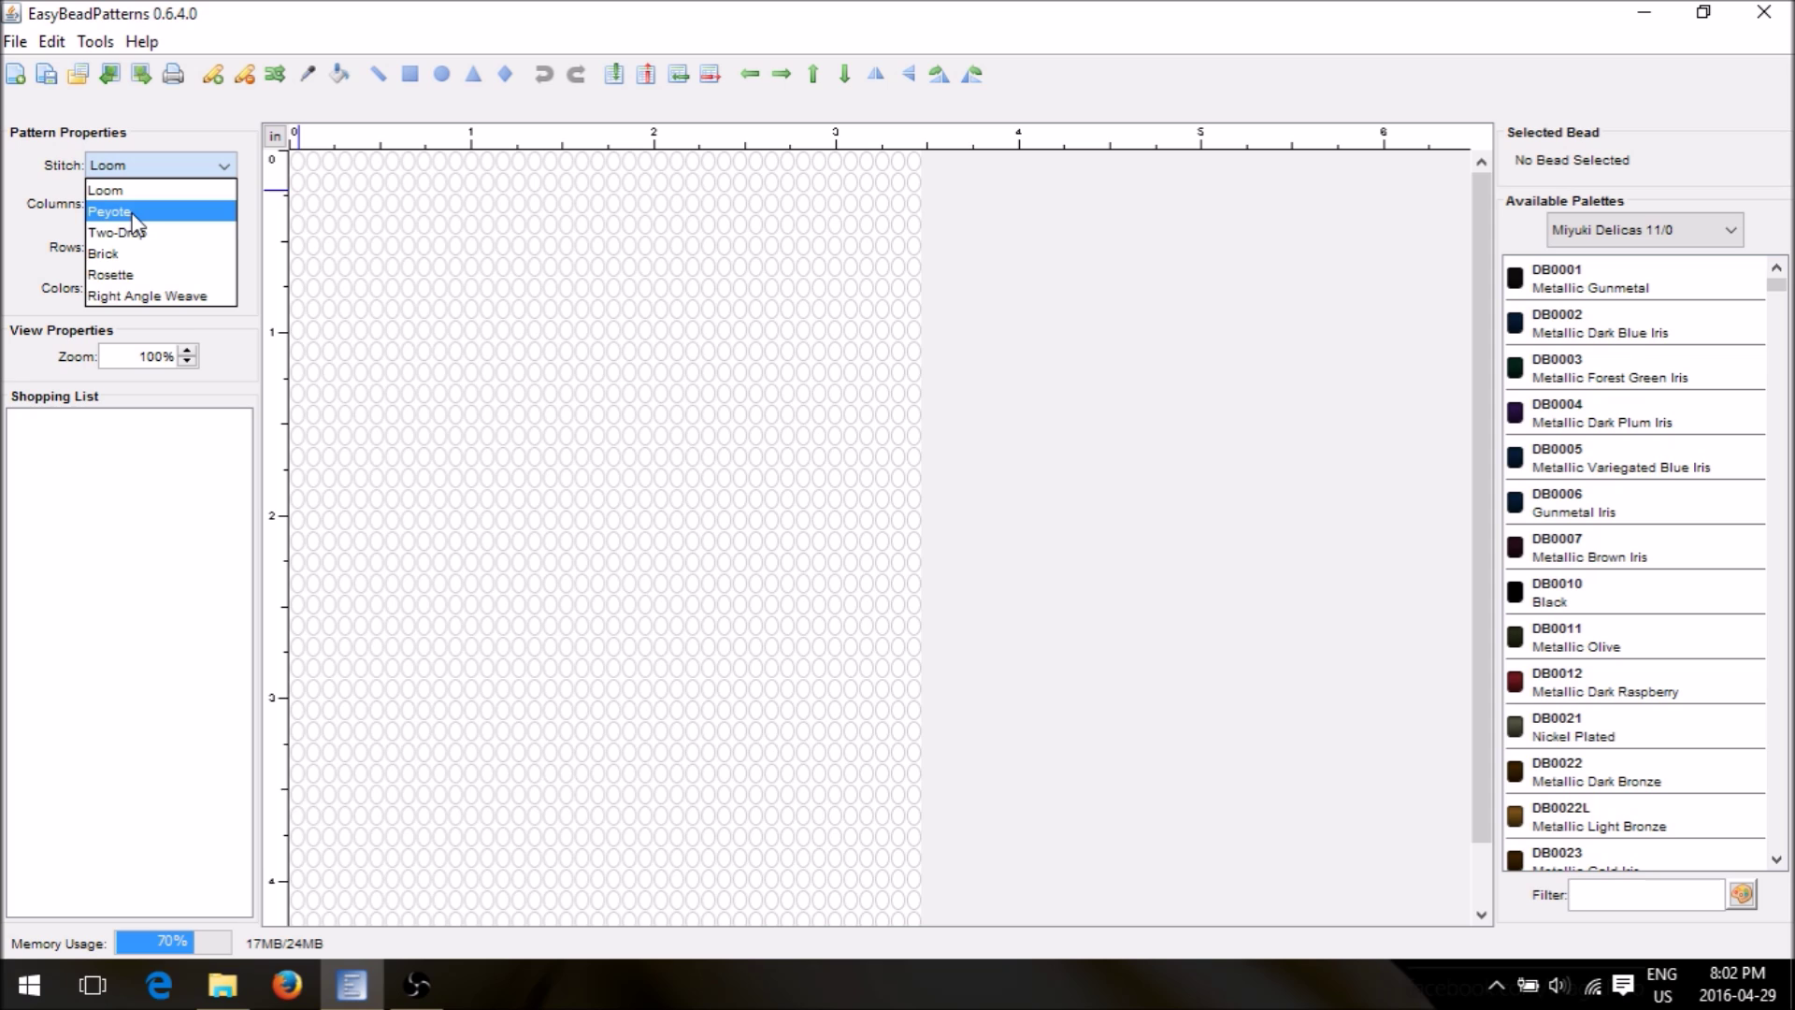
{"action": "left_click", "coordinate": [130, 245]}
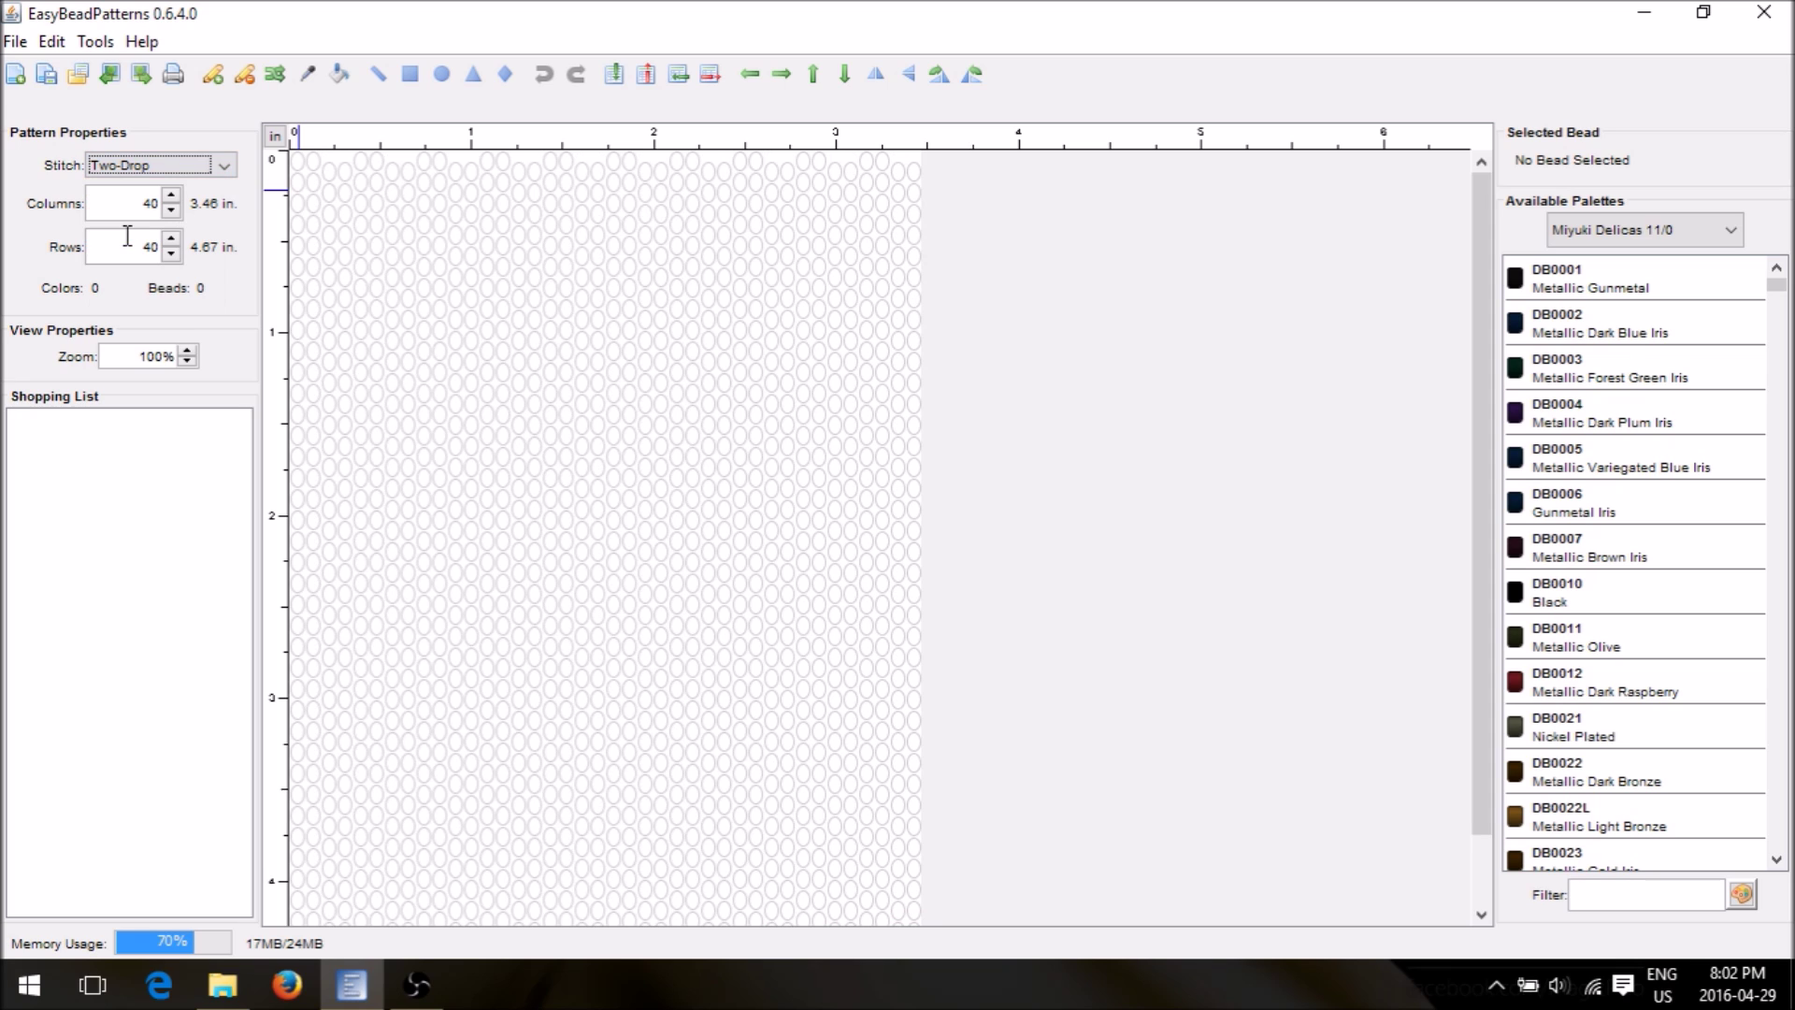
{"action": "left_click", "coordinate": [224, 165]}
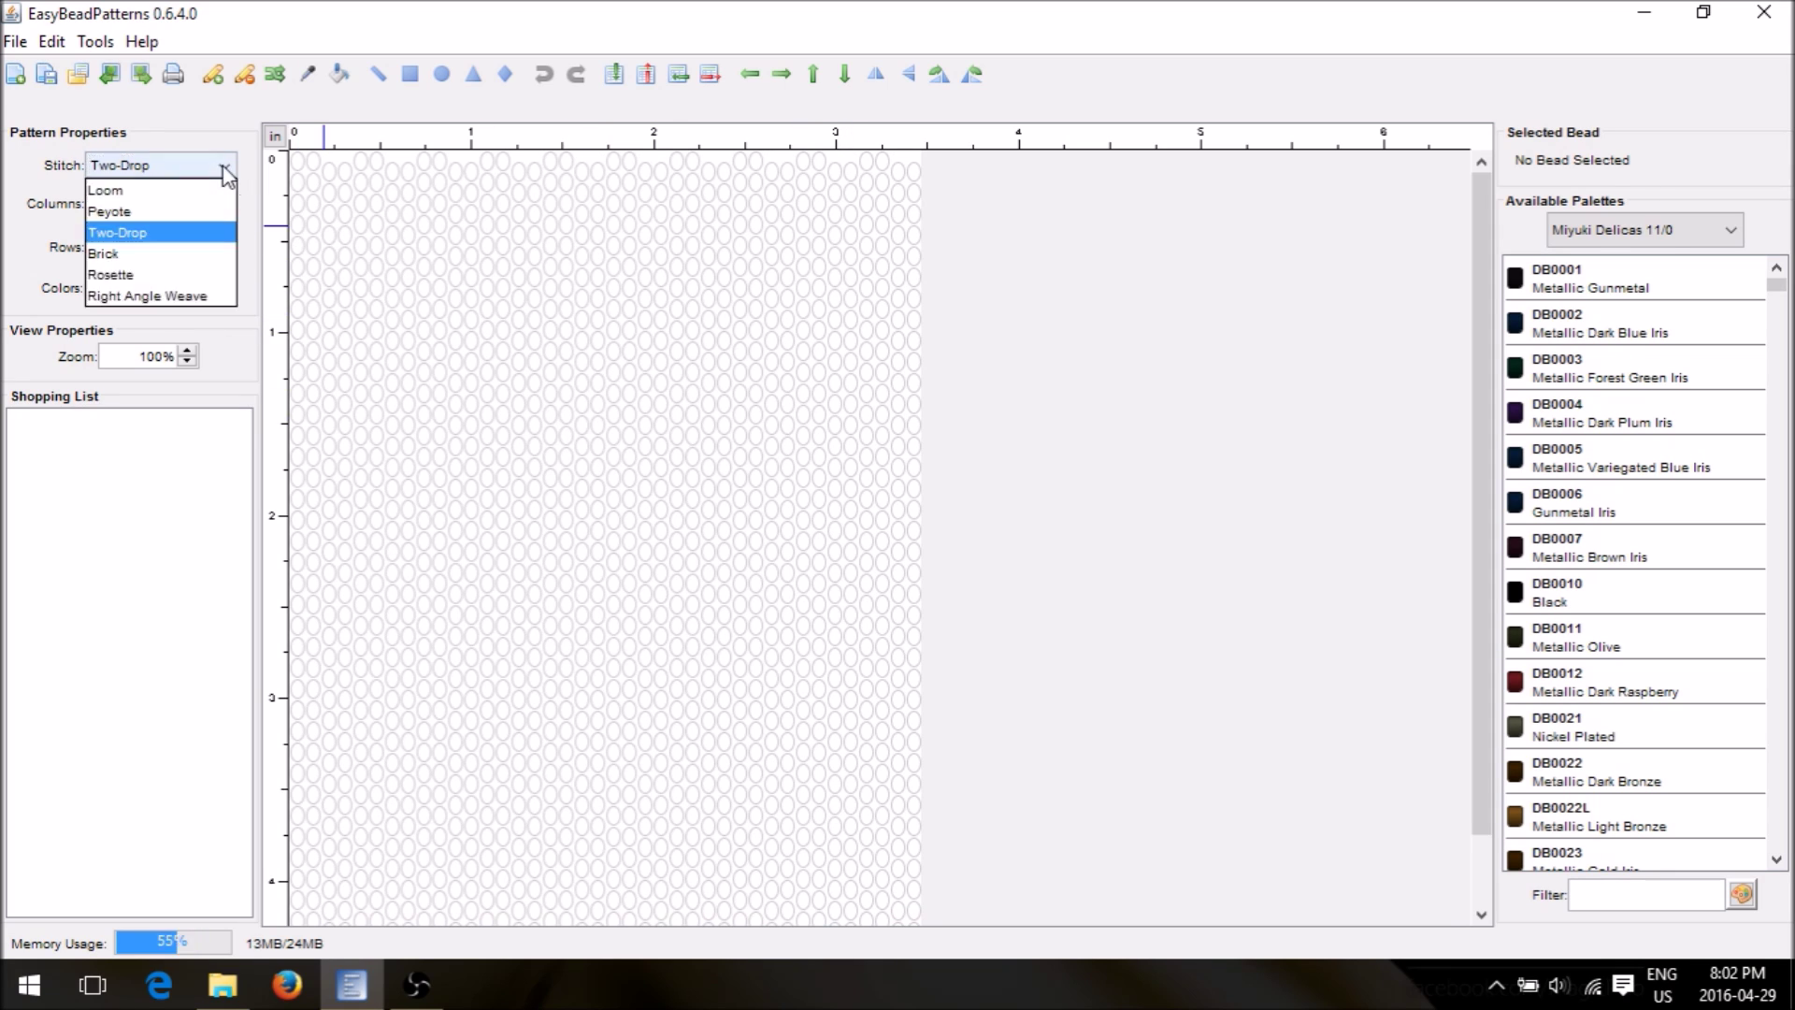
{"action": "left_click", "coordinate": [130, 254]}
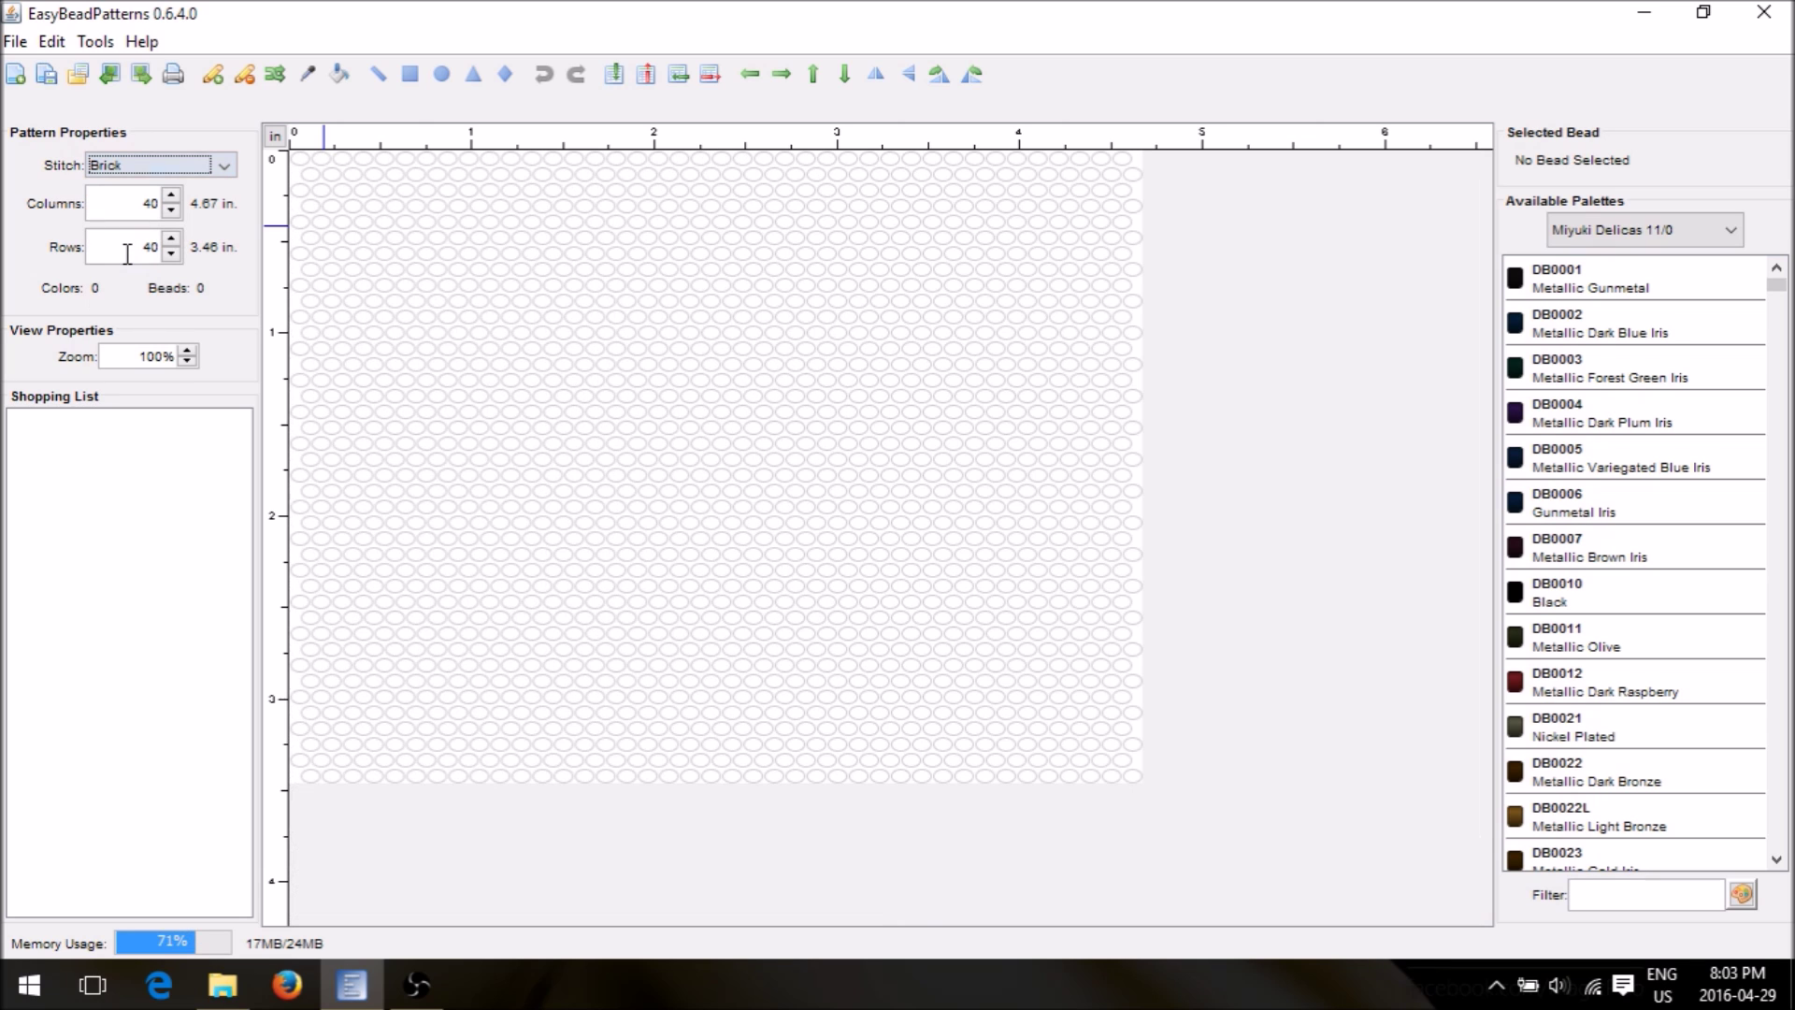
{"action": "left_click", "coordinate": [222, 167]}
{"action": "left_click", "coordinate": [138, 273]}
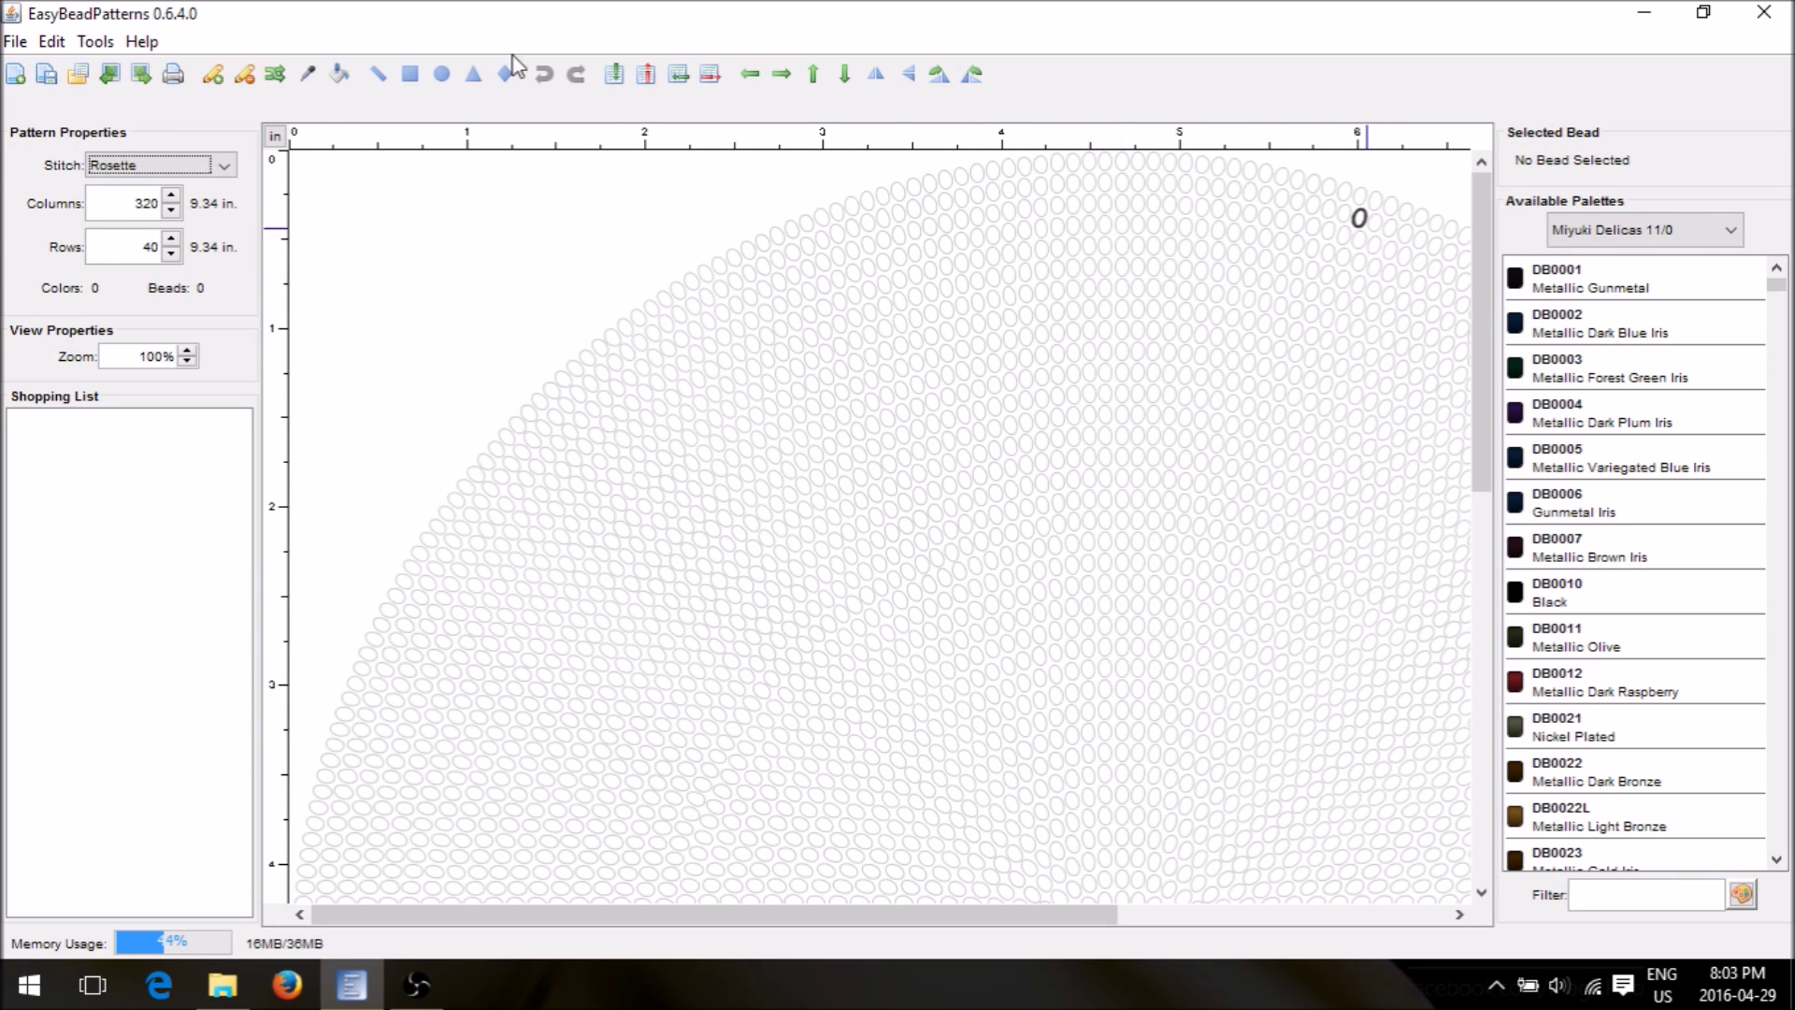
{"action": "left_click", "coordinate": [227, 176]}
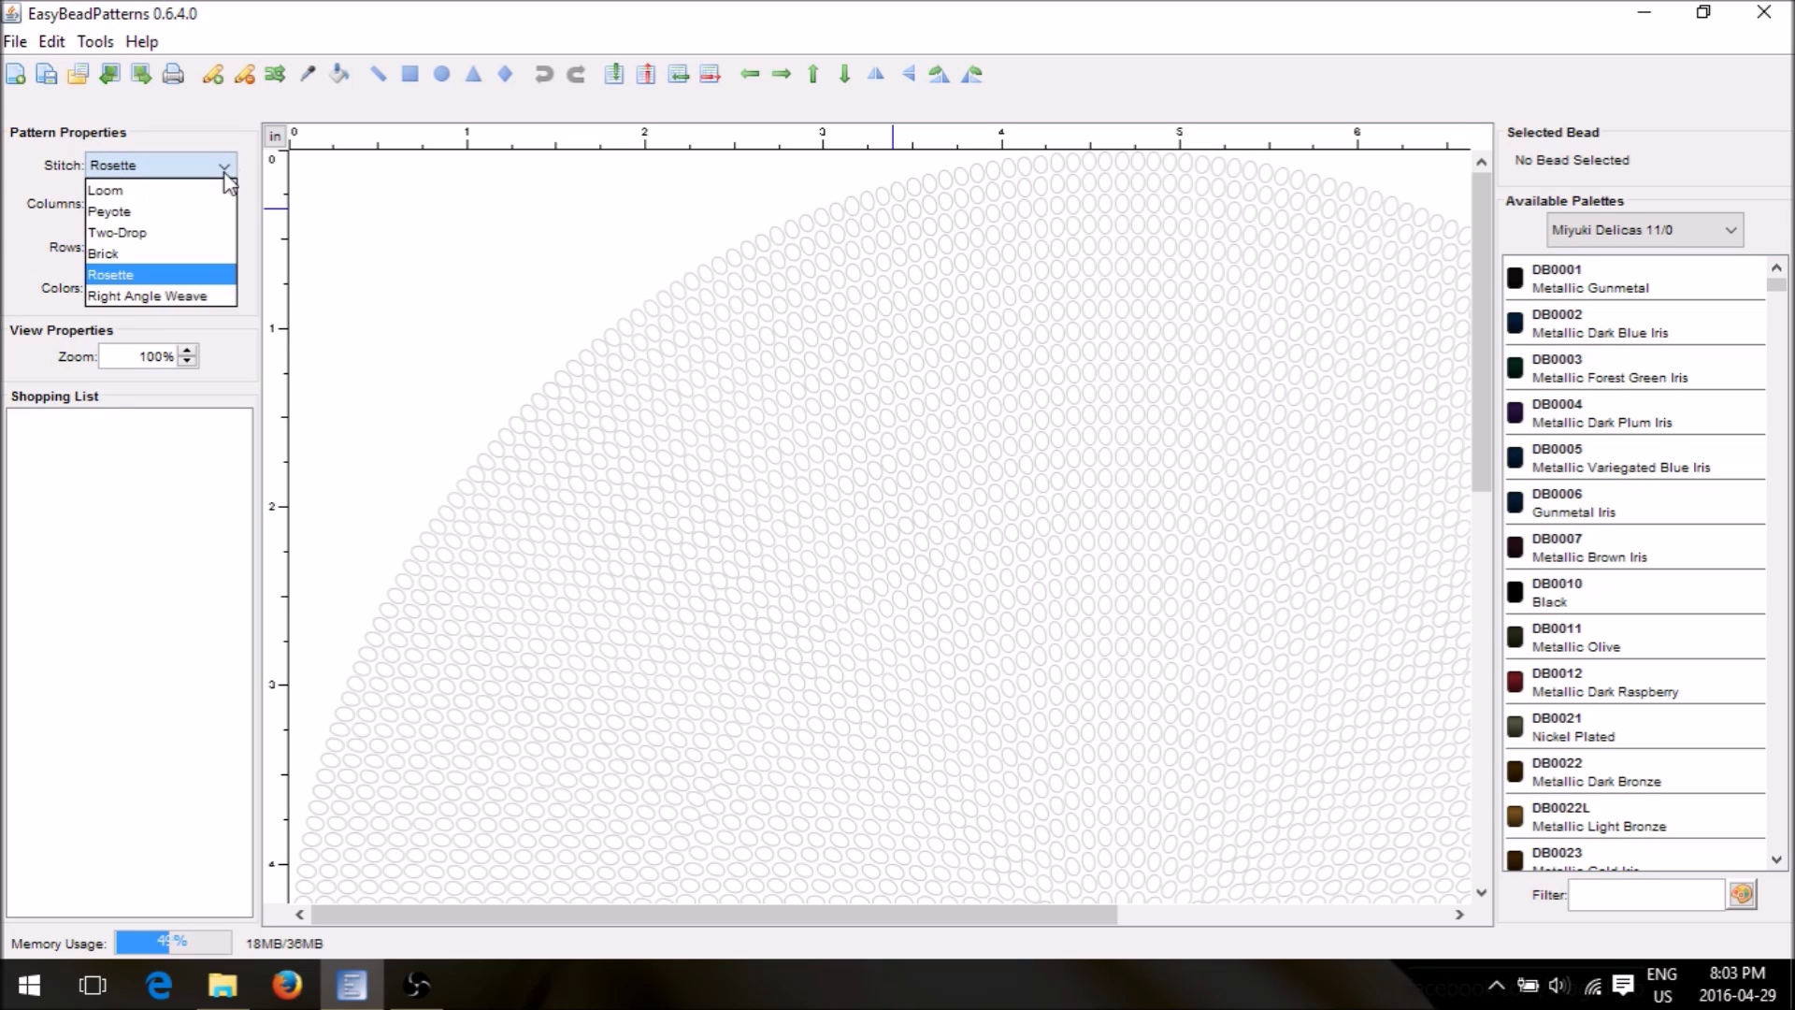
{"action": "left_click", "coordinate": [164, 296]}
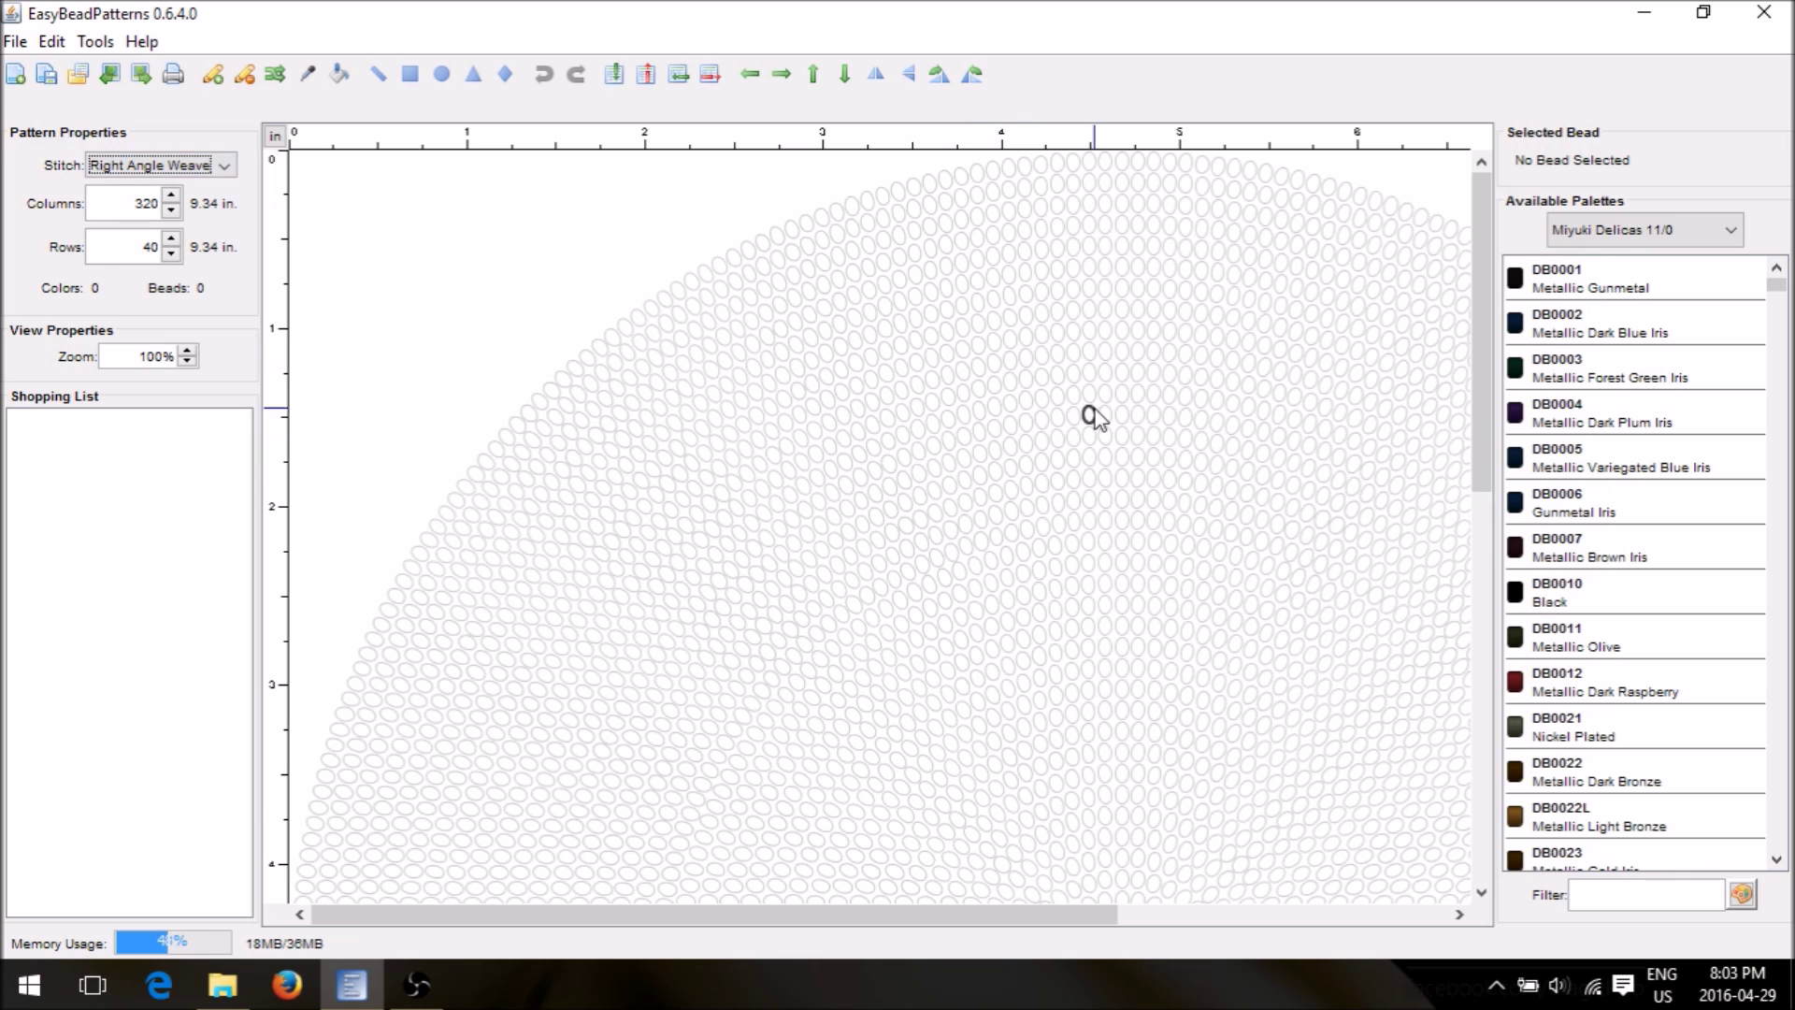
Set the pattern's stitch to Two-Drop
{"action": "left_click", "coordinate": [225, 166]}
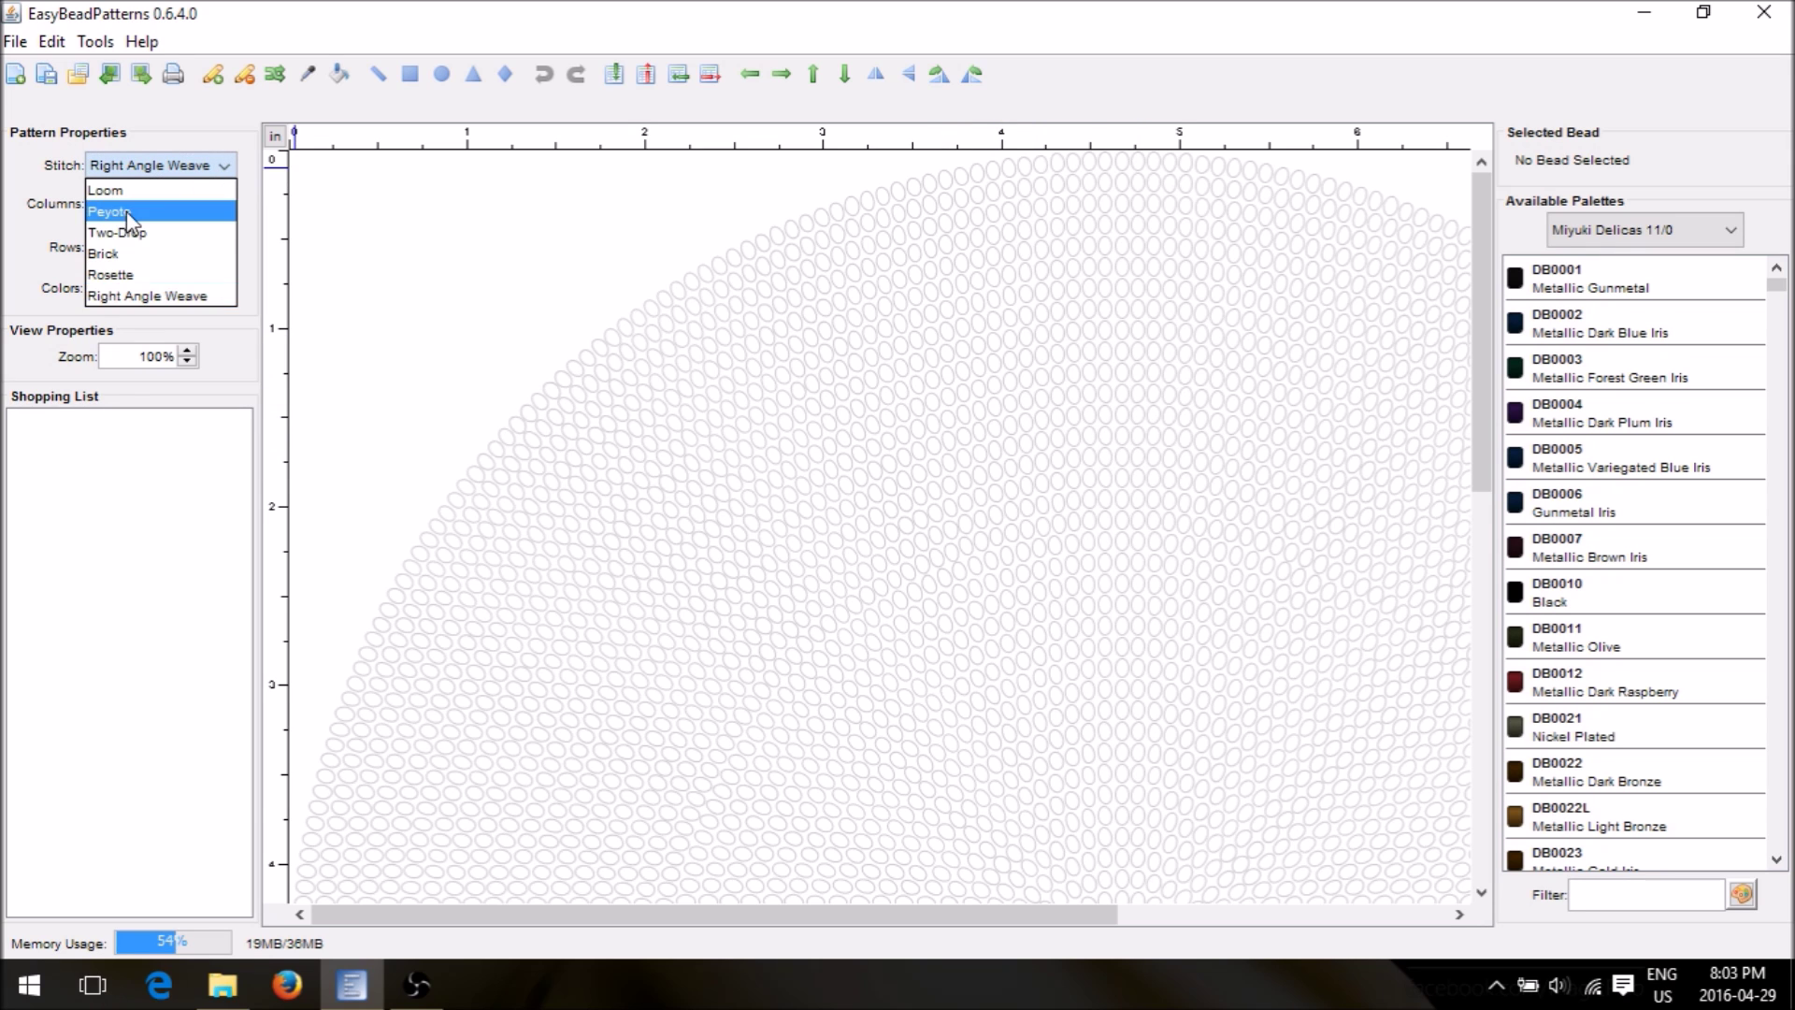
{"action": "left_click", "coordinate": [136, 233]}
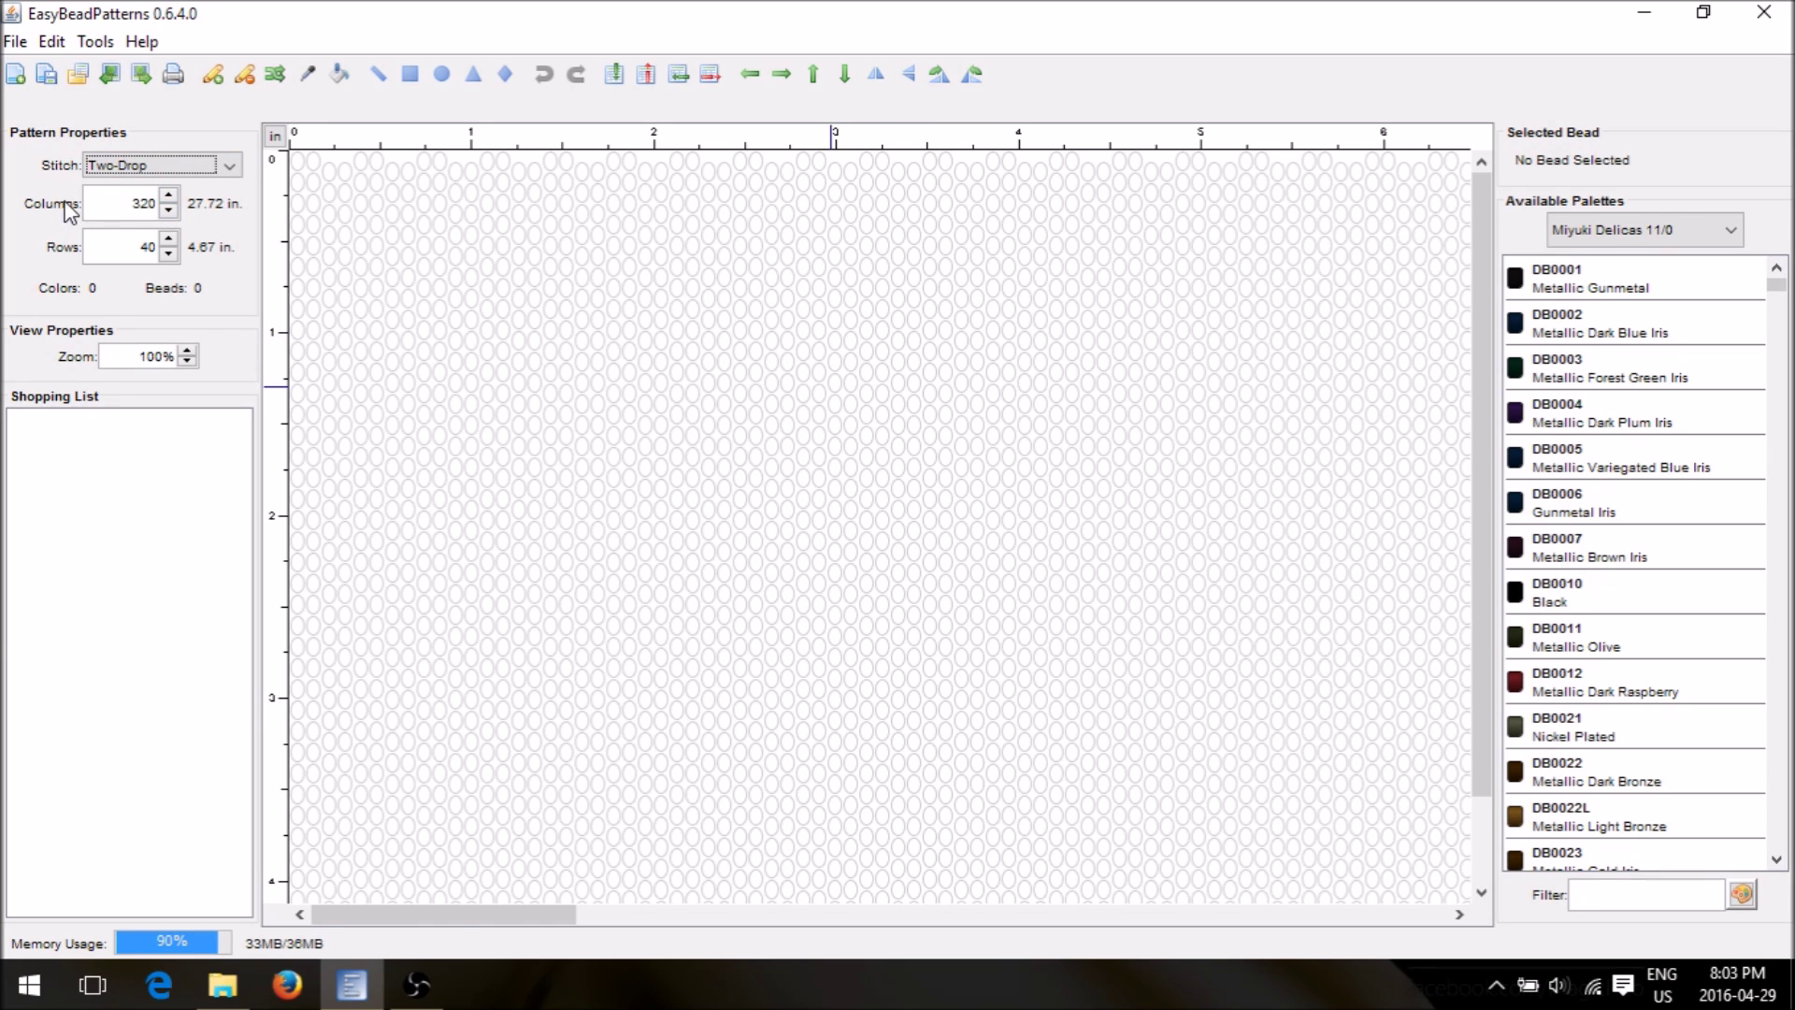
Increase the pattern's number of columns to 339
{"action": "left_click", "coordinate": [170, 196]}
{"action": "left_click", "coordinate": [169, 197]}
{"action": "left_click", "coordinate": [169, 196]}
{"action": "left_click", "coordinate": [169, 197]}
{"action": "left_click", "coordinate": [170, 196]}
{"action": "left_click", "coordinate": [169, 197]}
{"action": "left_click", "coordinate": [169, 196]}
{"action": "left_click", "coordinate": [169, 197]}
{"action": "left_click", "coordinate": [170, 197]}
{"action": "left_click", "coordinate": [170, 196]}
{"action": "left_click", "coordinate": [169, 196]}
{"action": "left_click", "coordinate": [170, 196]}
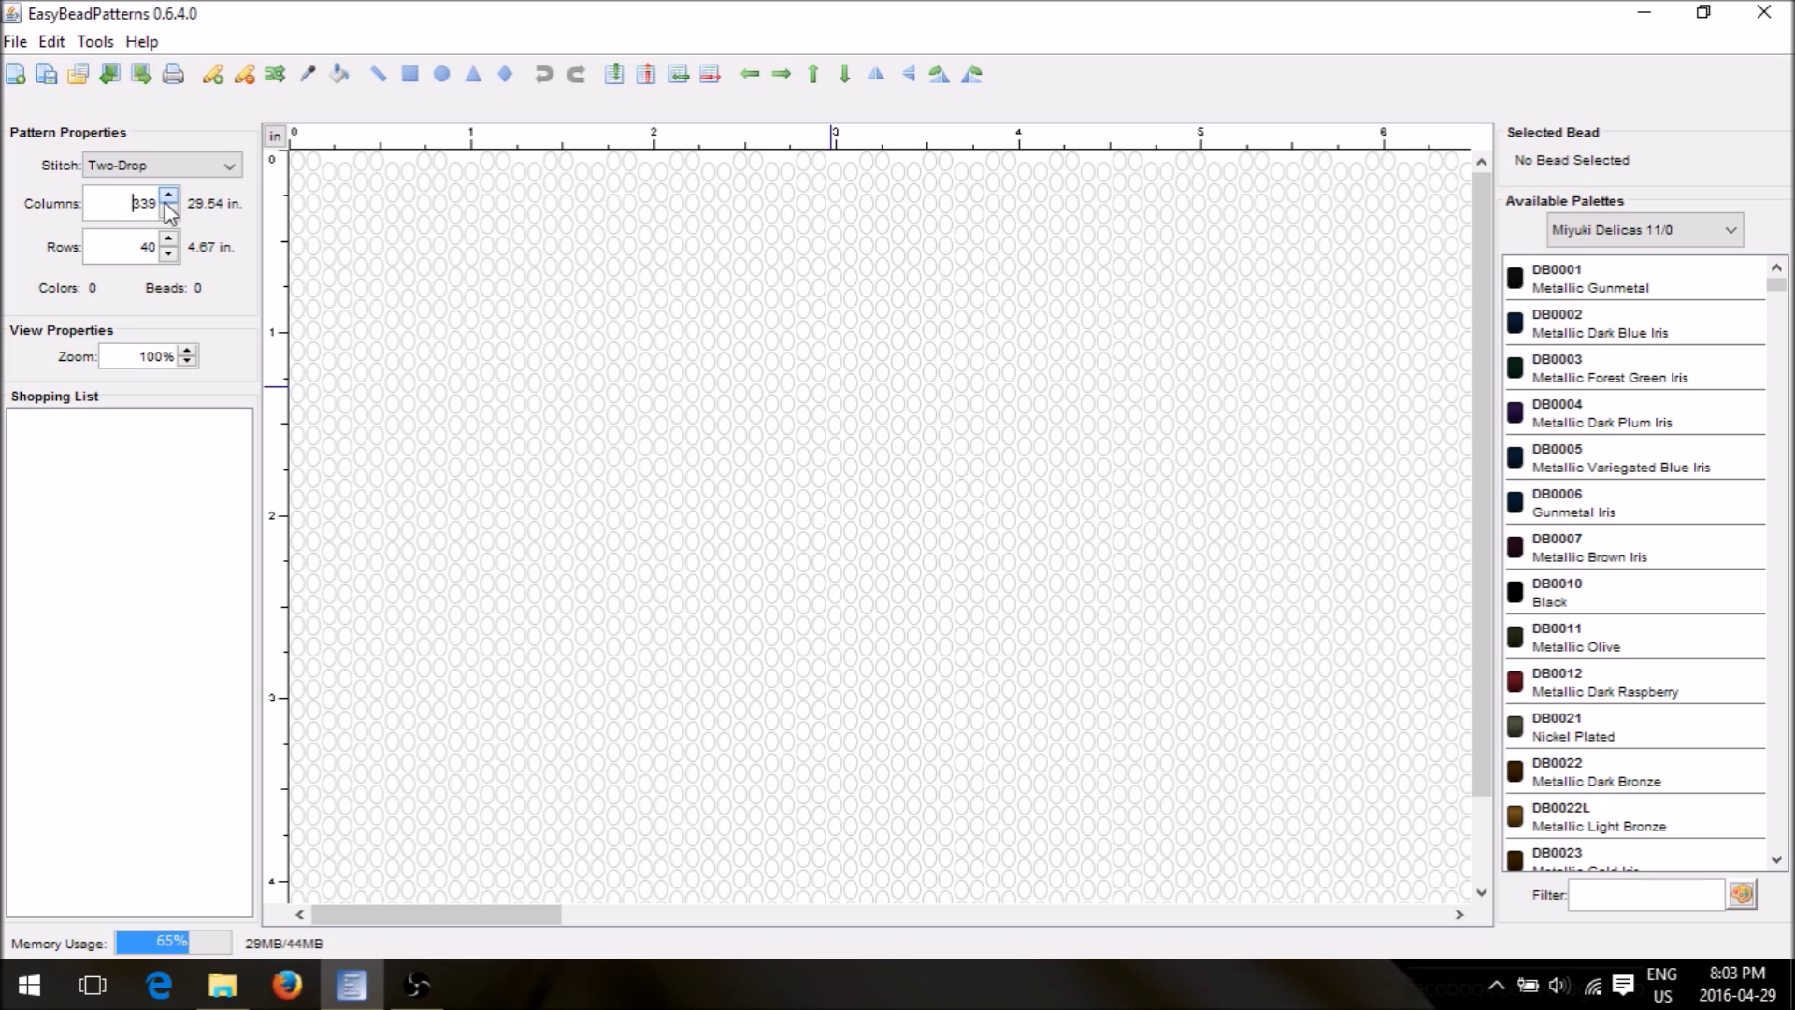
Set the pattern's number of columns to 35
{"action": "left_click_drag", "start_coordinate": [132, 204], "coordinate": [158, 204]}
{"action": "left_click", "coordinate": [170, 197]}
{"action": "left_click", "coordinate": [170, 197]}
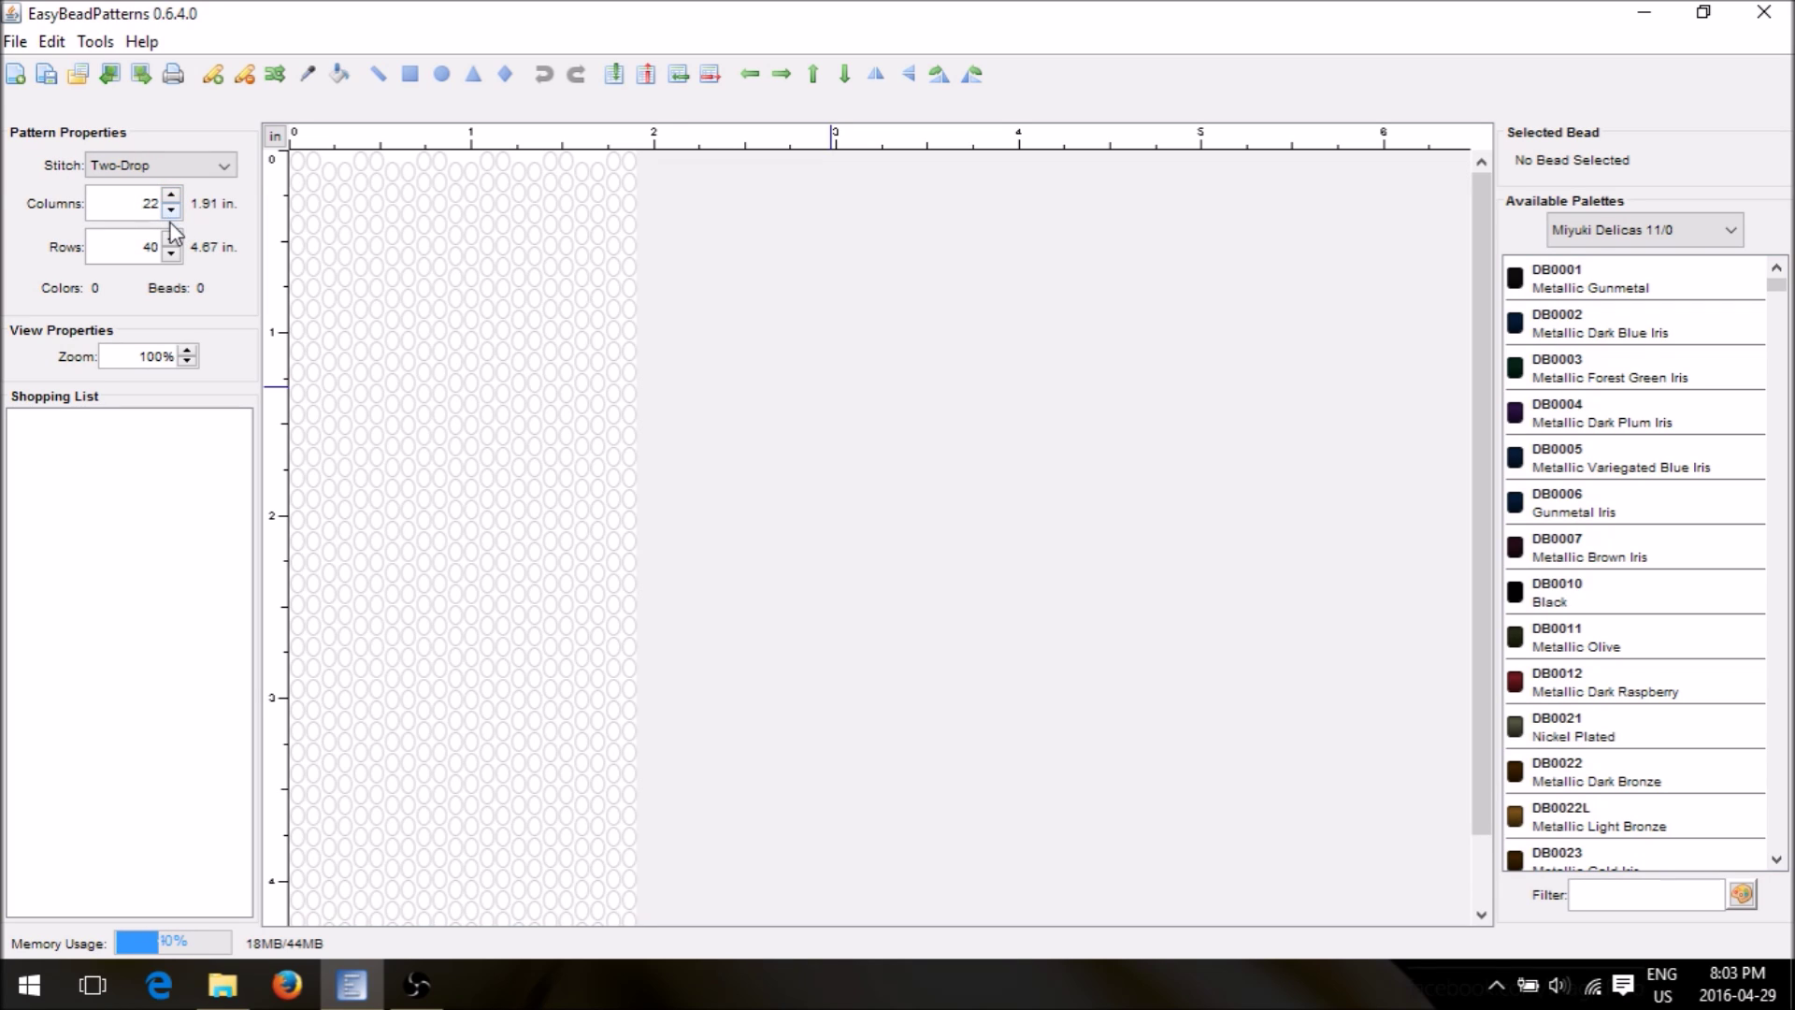
{"action": "left_click", "coordinate": [171, 197]}
{"action": "left_click", "coordinate": [172, 198]}
{"action": "left_click", "coordinate": [171, 197]}
{"action": "left_click", "coordinate": [171, 197]}
{"action": "left_click", "coordinate": [171, 197]}
{"action": "left_click", "coordinate": [171, 197]}
{"action": "left_click", "coordinate": [171, 198]}
{"action": "left_click", "coordinate": [171, 197]}
{"action": "left_click", "coordinate": [172, 197]}
{"action": "left_click", "coordinate": [172, 198]}
{"action": "left_click", "coordinate": [171, 198]}
{"action": "left_click", "coordinate": [171, 197]}
{"action": "left_click", "coordinate": [171, 197]}
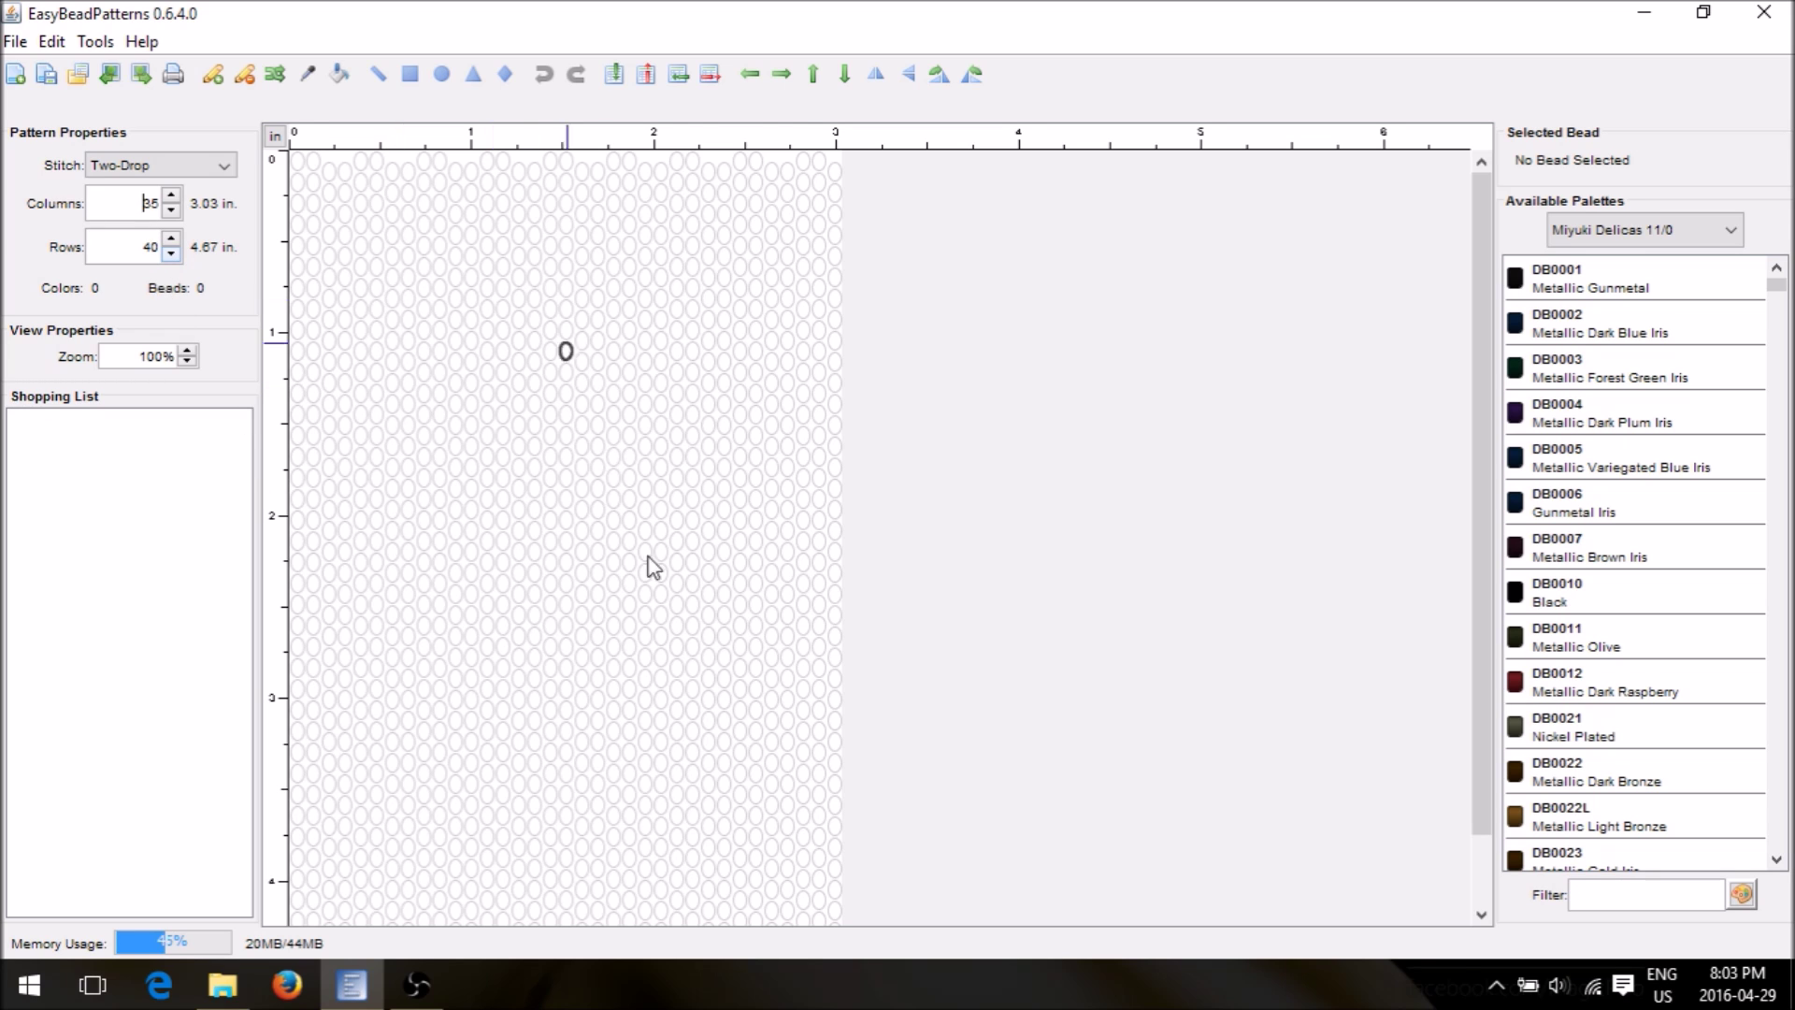
Increase the pattern's number of rows to at least 45
{"action": "scroll", "coordinate": [1187, 626], "scroll_direction": "down", "scroll_amount": 3}
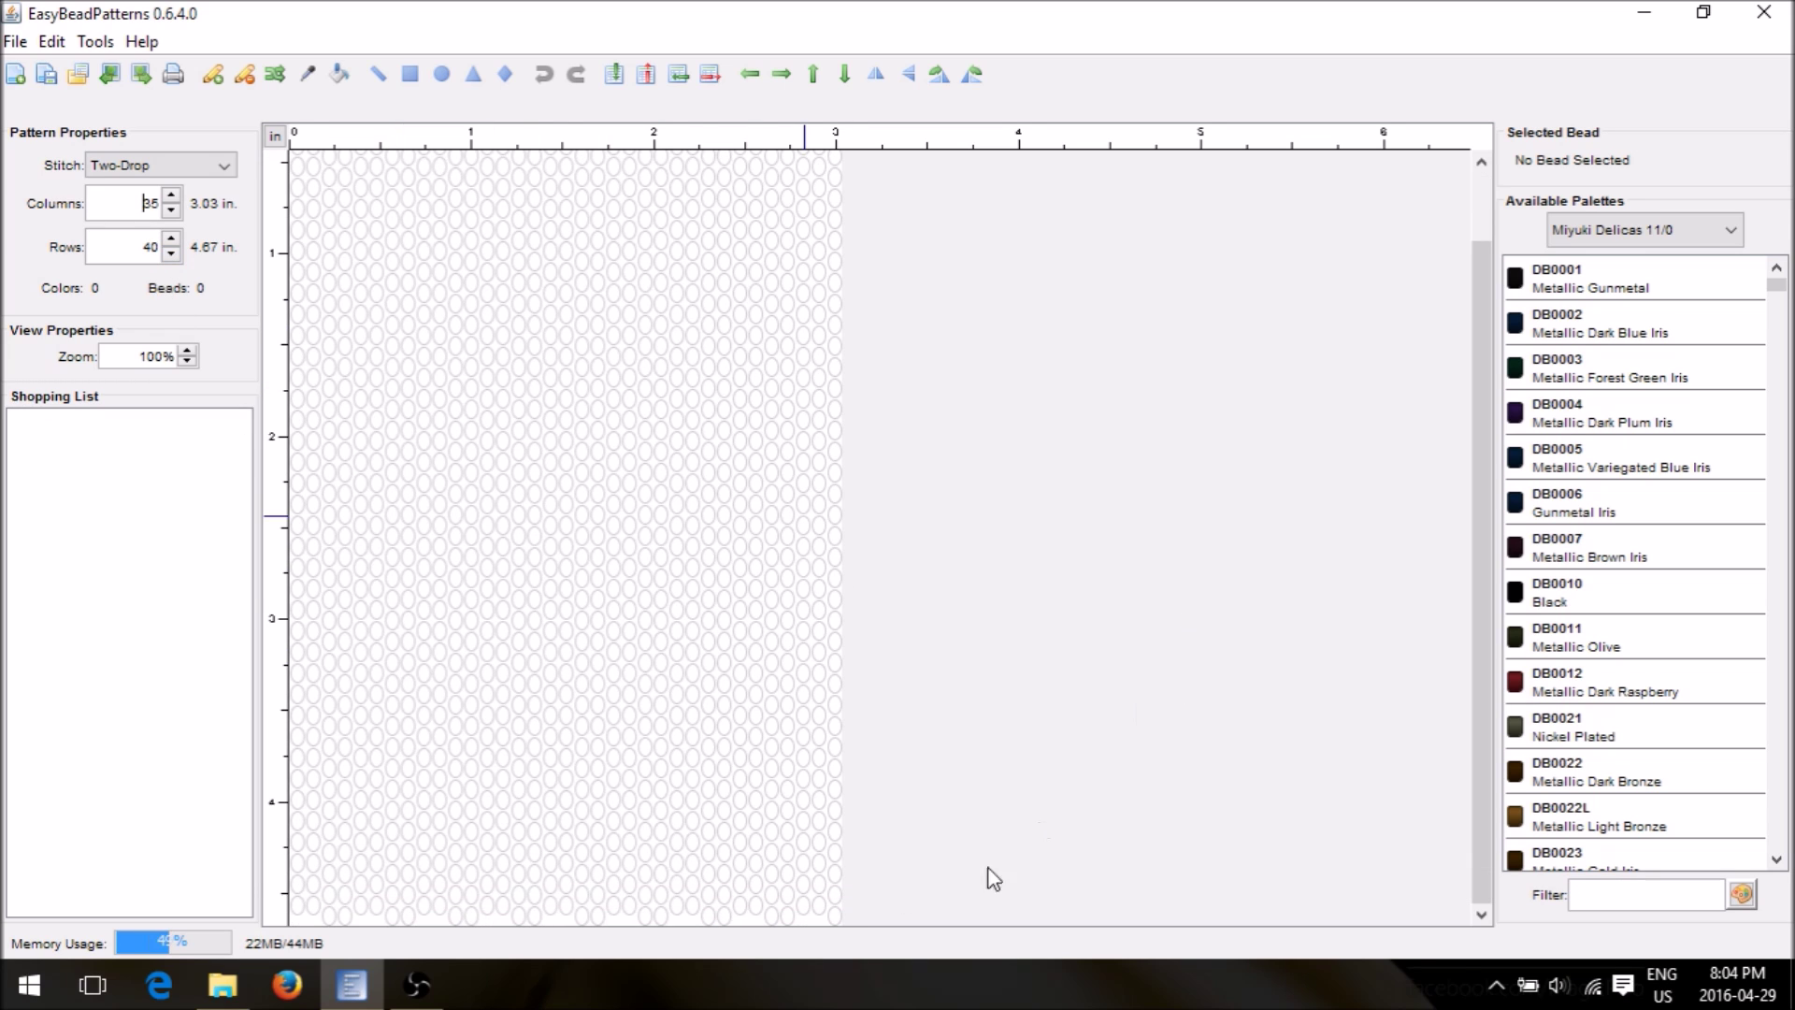
{"action": "left_click", "coordinate": [172, 240]}
{"action": "left_click", "coordinate": [171, 240]}
{"action": "left_click", "coordinate": [171, 240]}
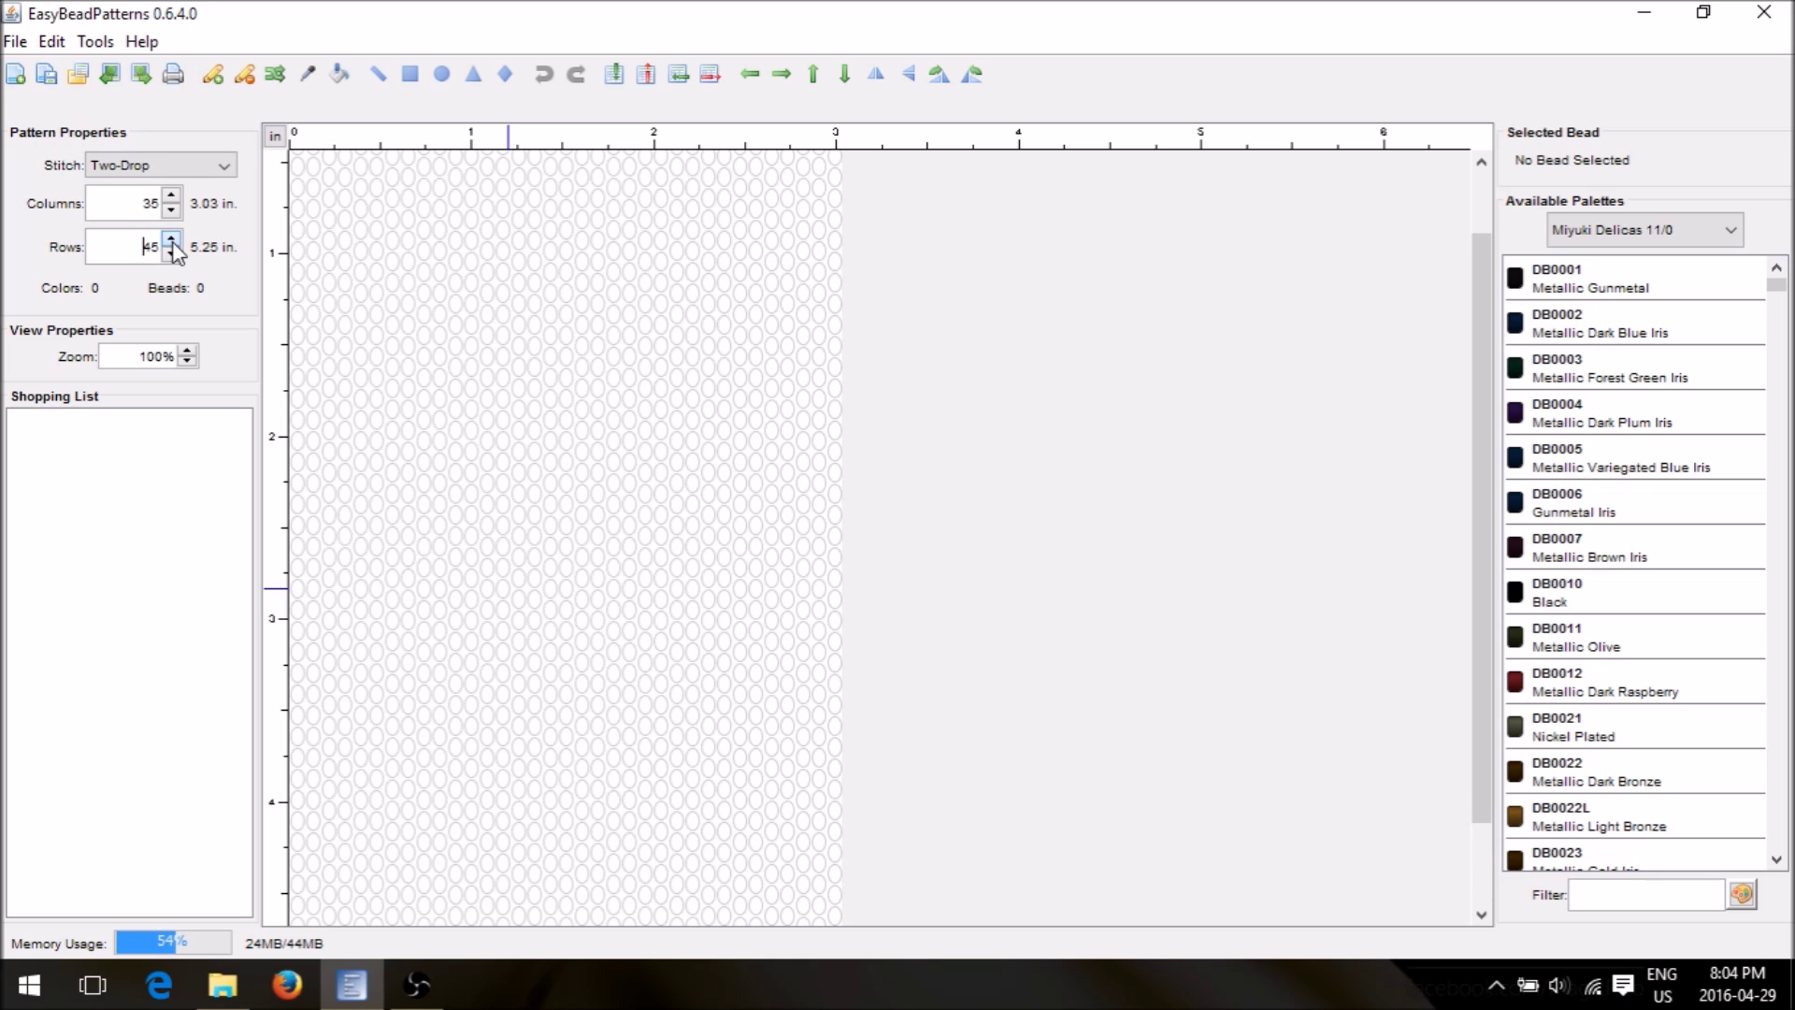
{"action": "left_click", "coordinate": [171, 240]}
{"action": "left_click", "coordinate": [171, 240]}
{"action": "left_click", "coordinate": [171, 241]}
Reduce the pattern to 20 rows and set its number of columns to 36
{"action": "left_click", "coordinate": [171, 254]}
{"action": "left_click", "coordinate": [171, 254]}
{"action": "left_click", "coordinate": [171, 253]}
{"action": "left_click", "coordinate": [171, 254]}
{"action": "left_click_drag", "start_coordinate": [171, 255], "coordinate": [172, 254]}
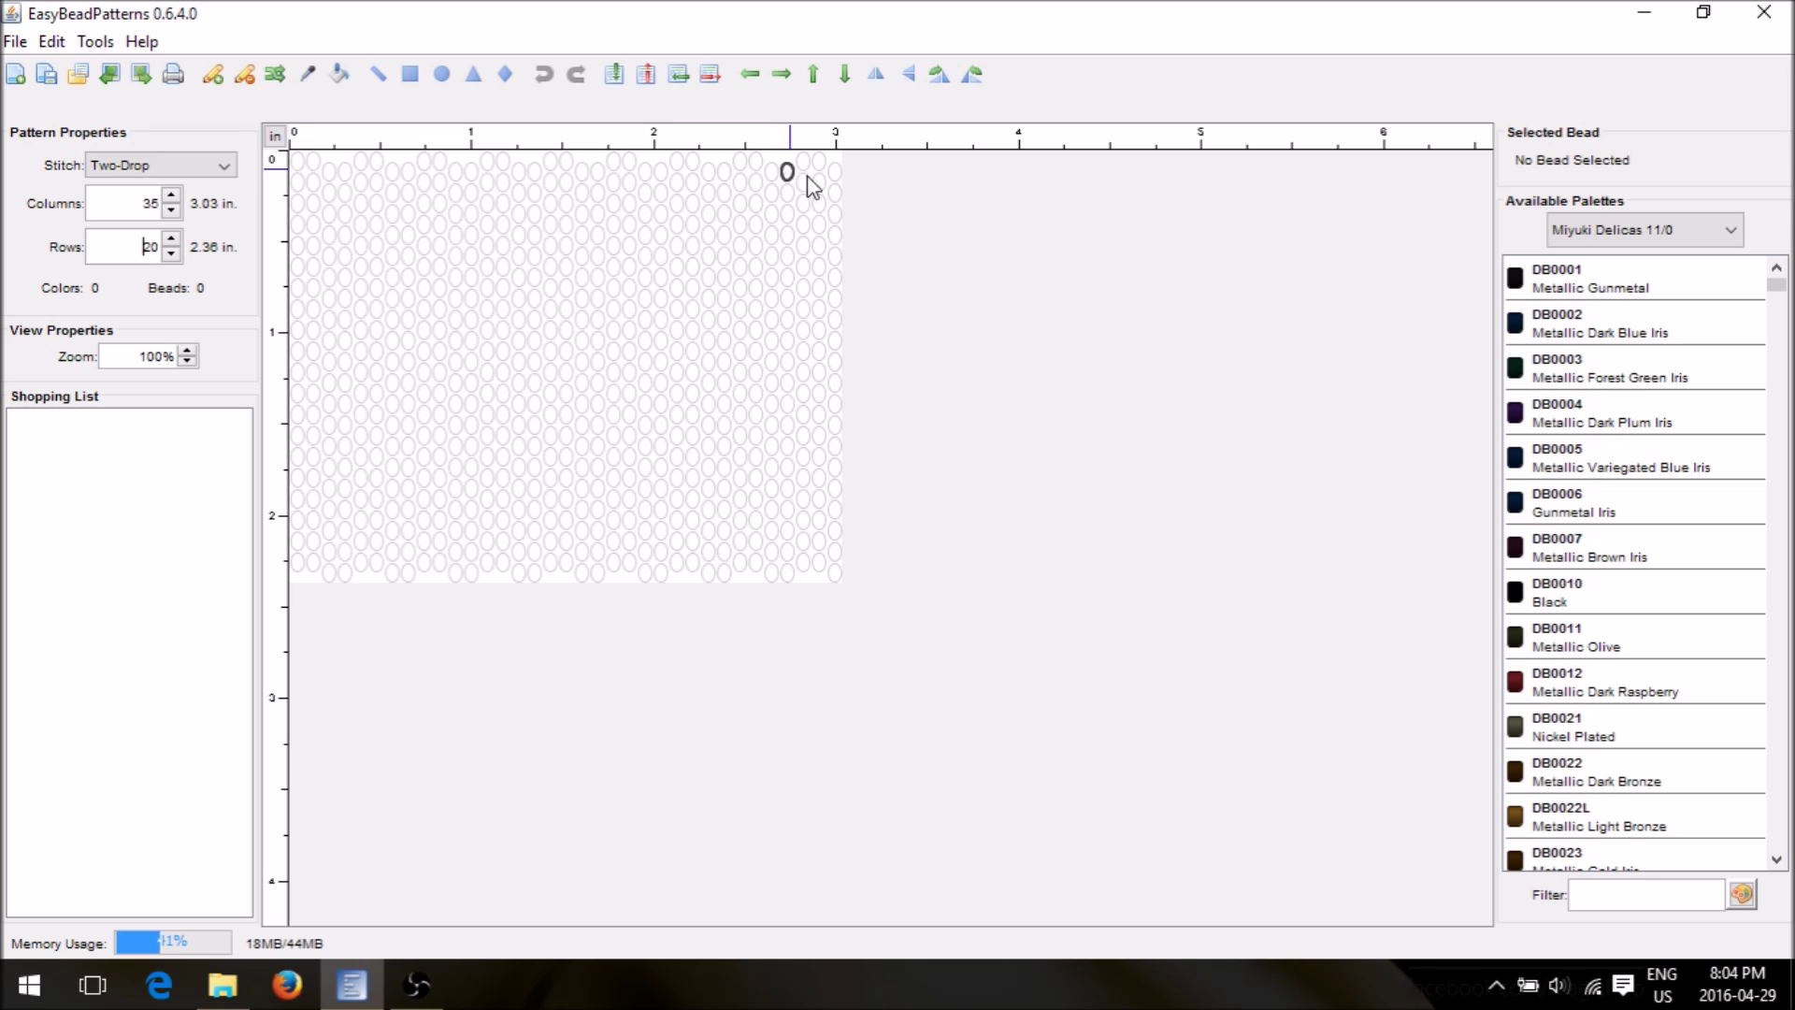
{"action": "left_click", "coordinate": [171, 198]}
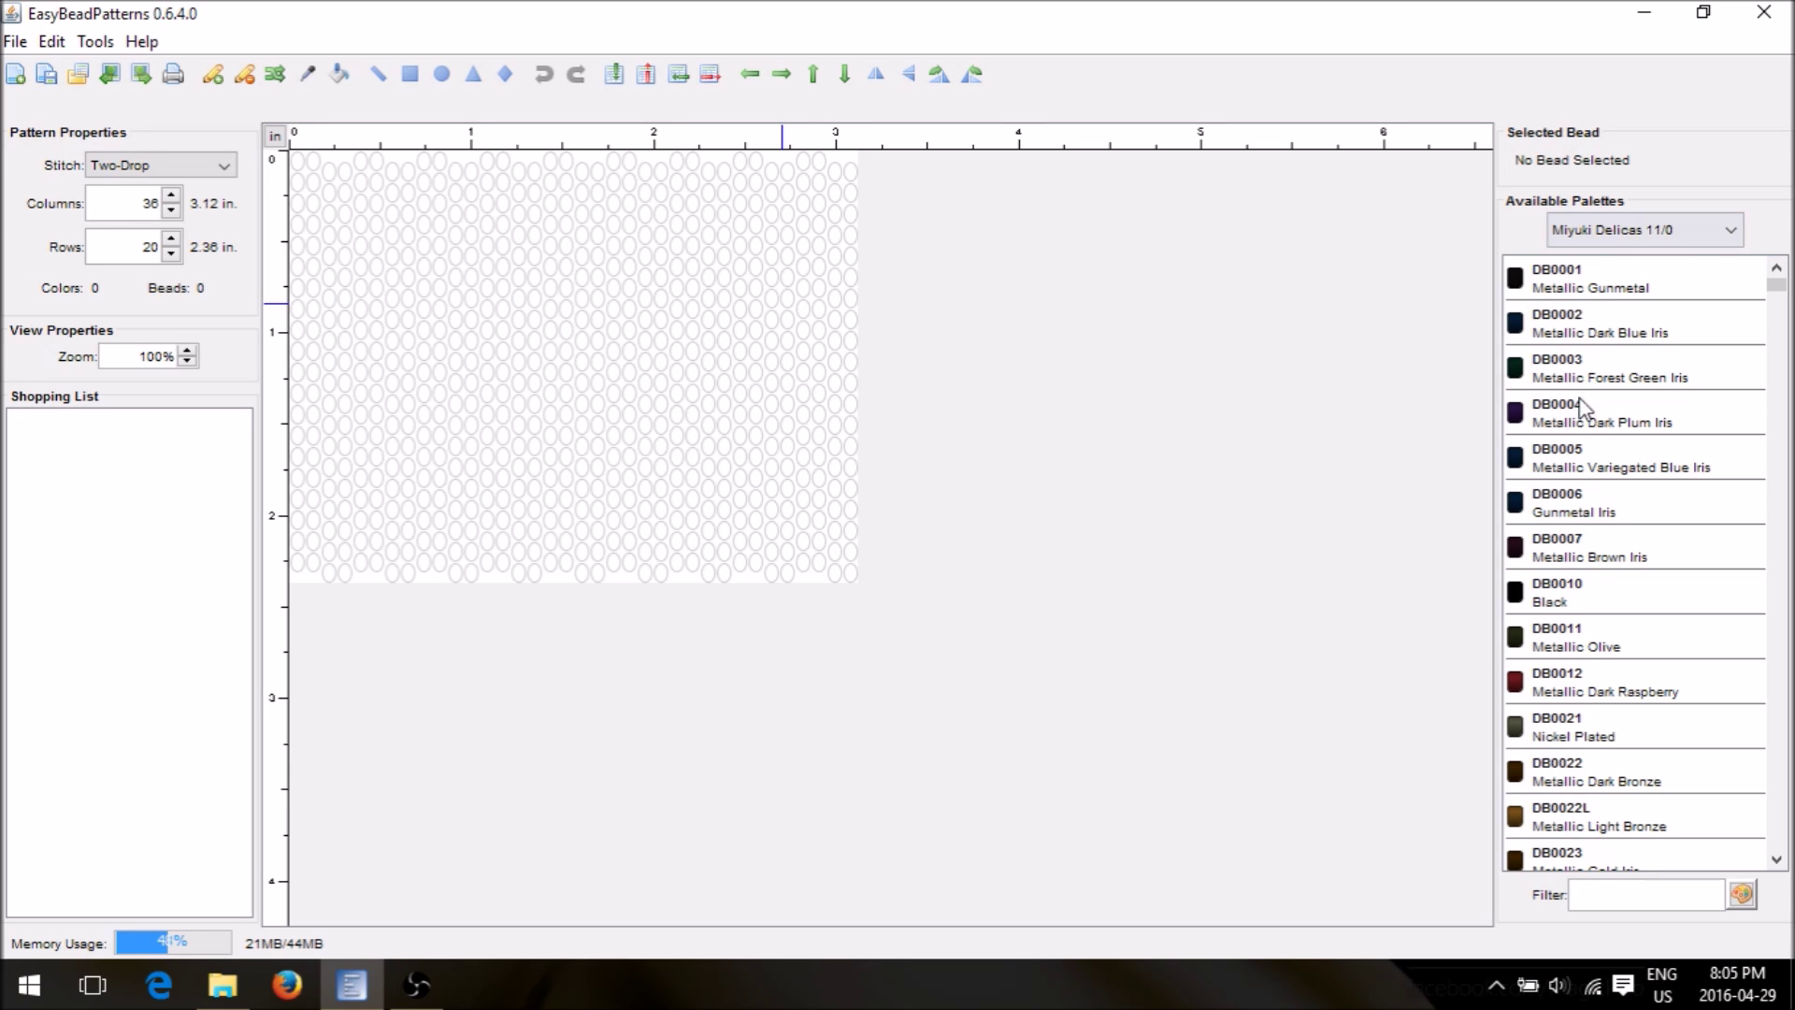
Browse the Miyuki Delicas 11/0 palette and select bead DB0105 Garnet Gold Luster
{"action": "scroll", "coordinate": [1631, 418], "scroll_direction": "down", "scroll_amount": 12}
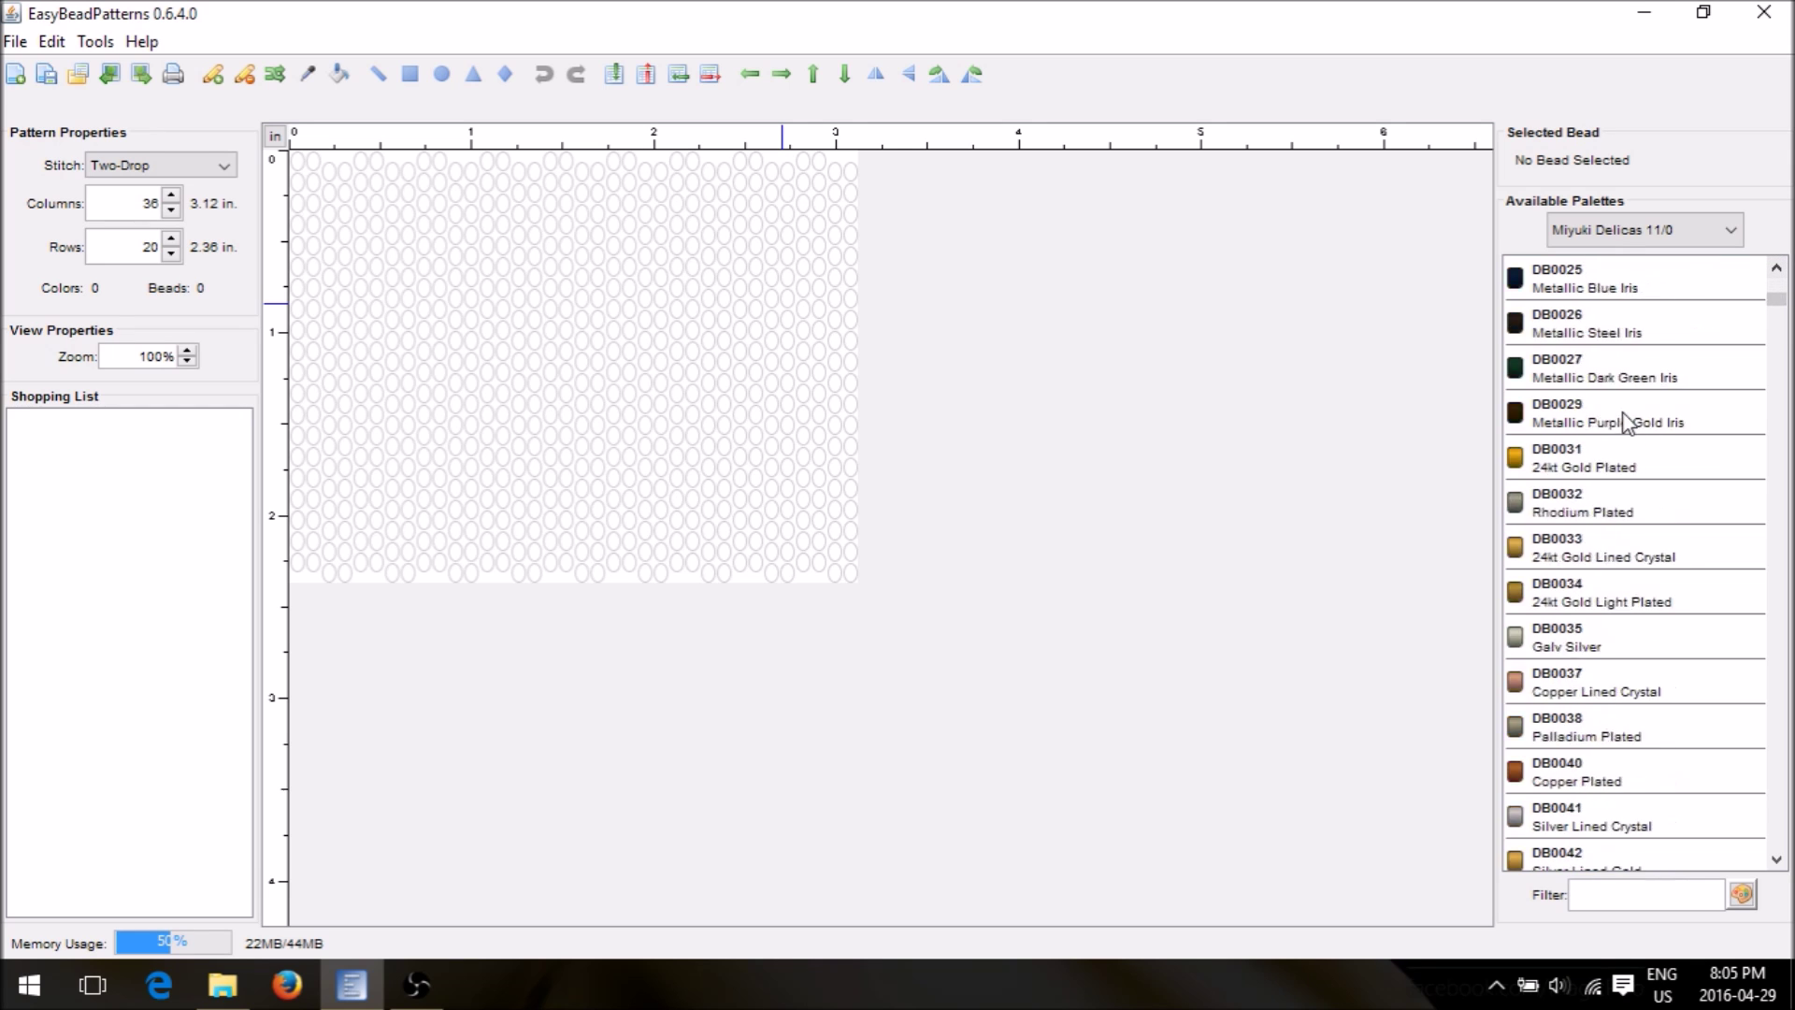
{"action": "scroll", "coordinate": [1627, 422], "scroll_direction": "down", "scroll_amount": 20}
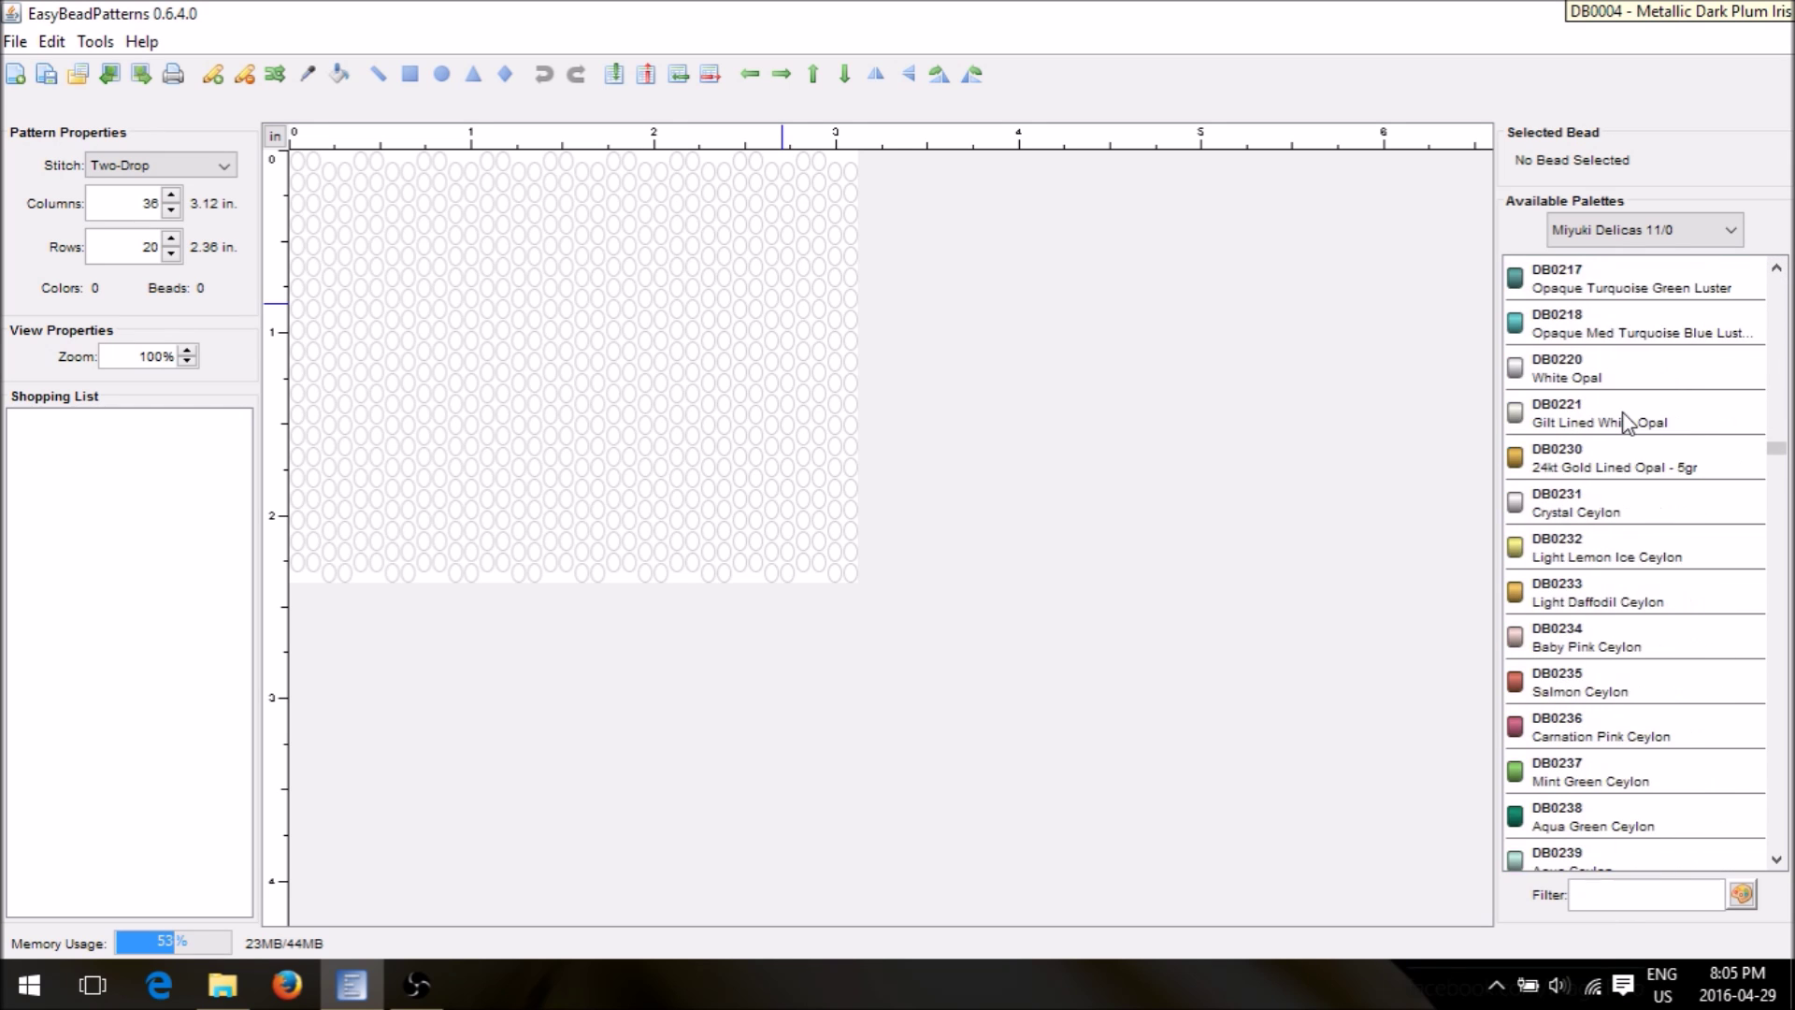
{"action": "scroll", "coordinate": [1626, 422], "scroll_direction": "down", "scroll_amount": 20}
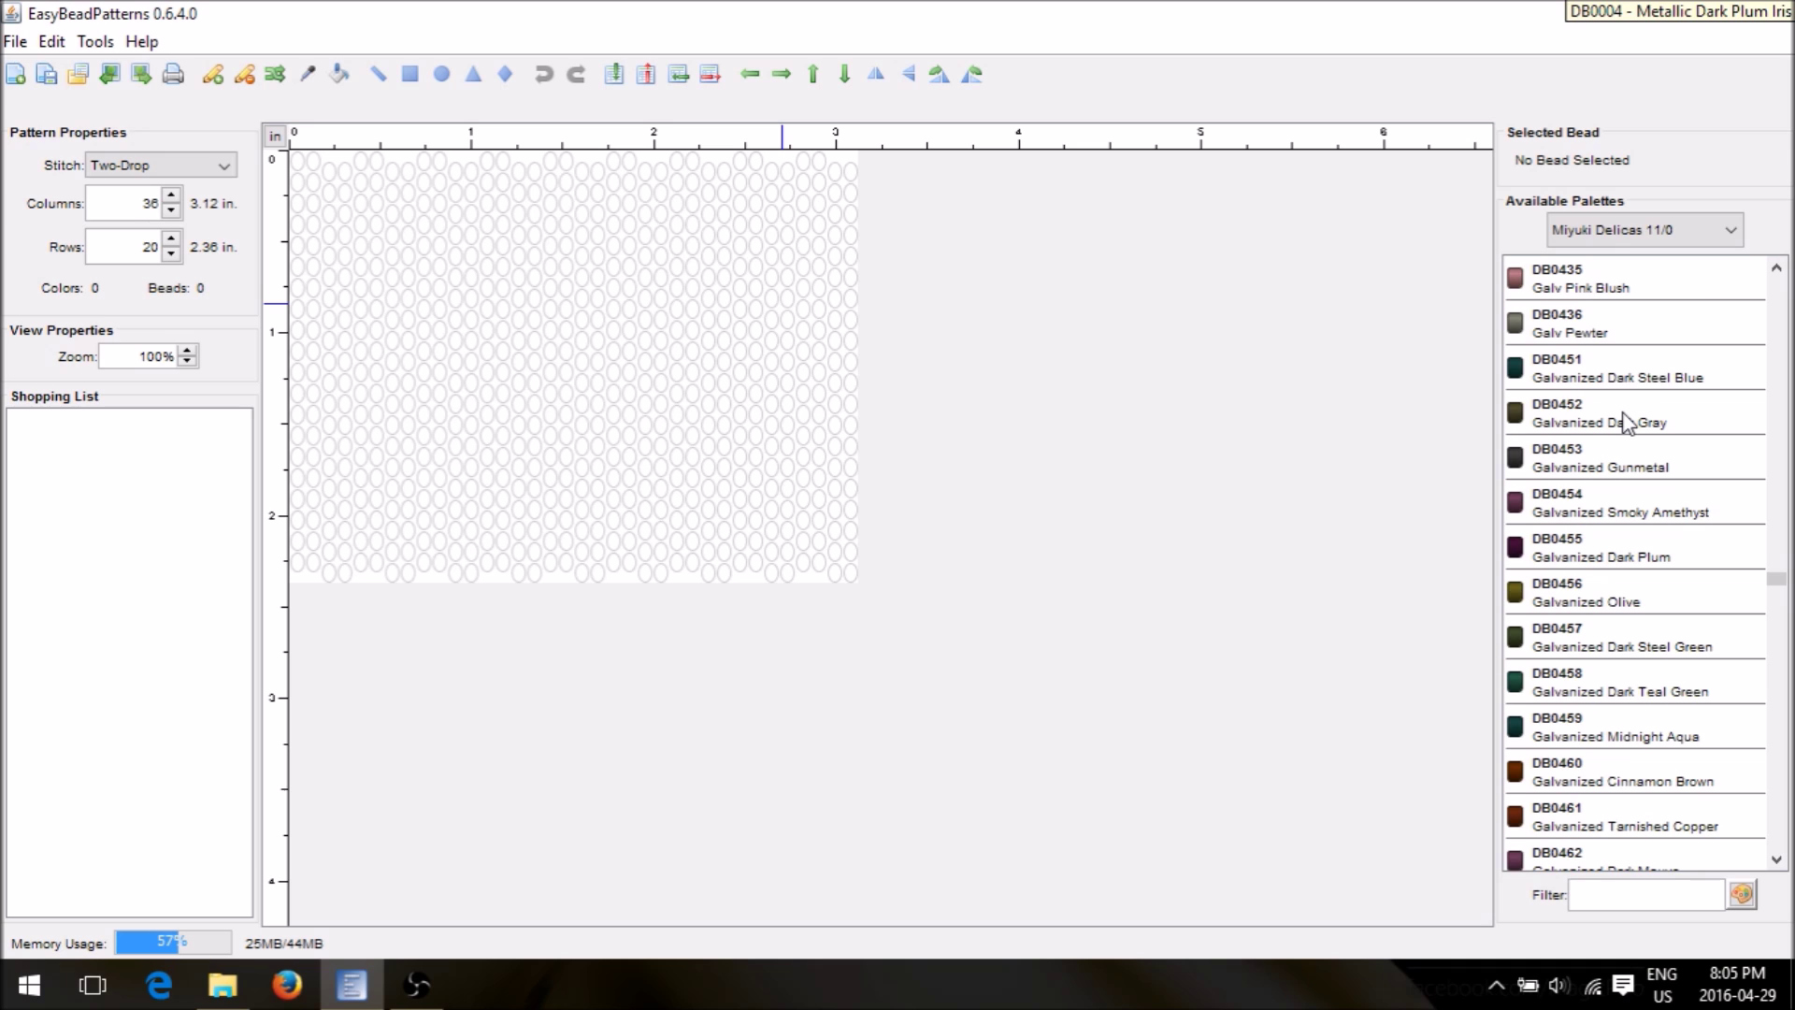
{"action": "scroll", "coordinate": [1627, 423], "scroll_direction": "up", "scroll_amount": 13}
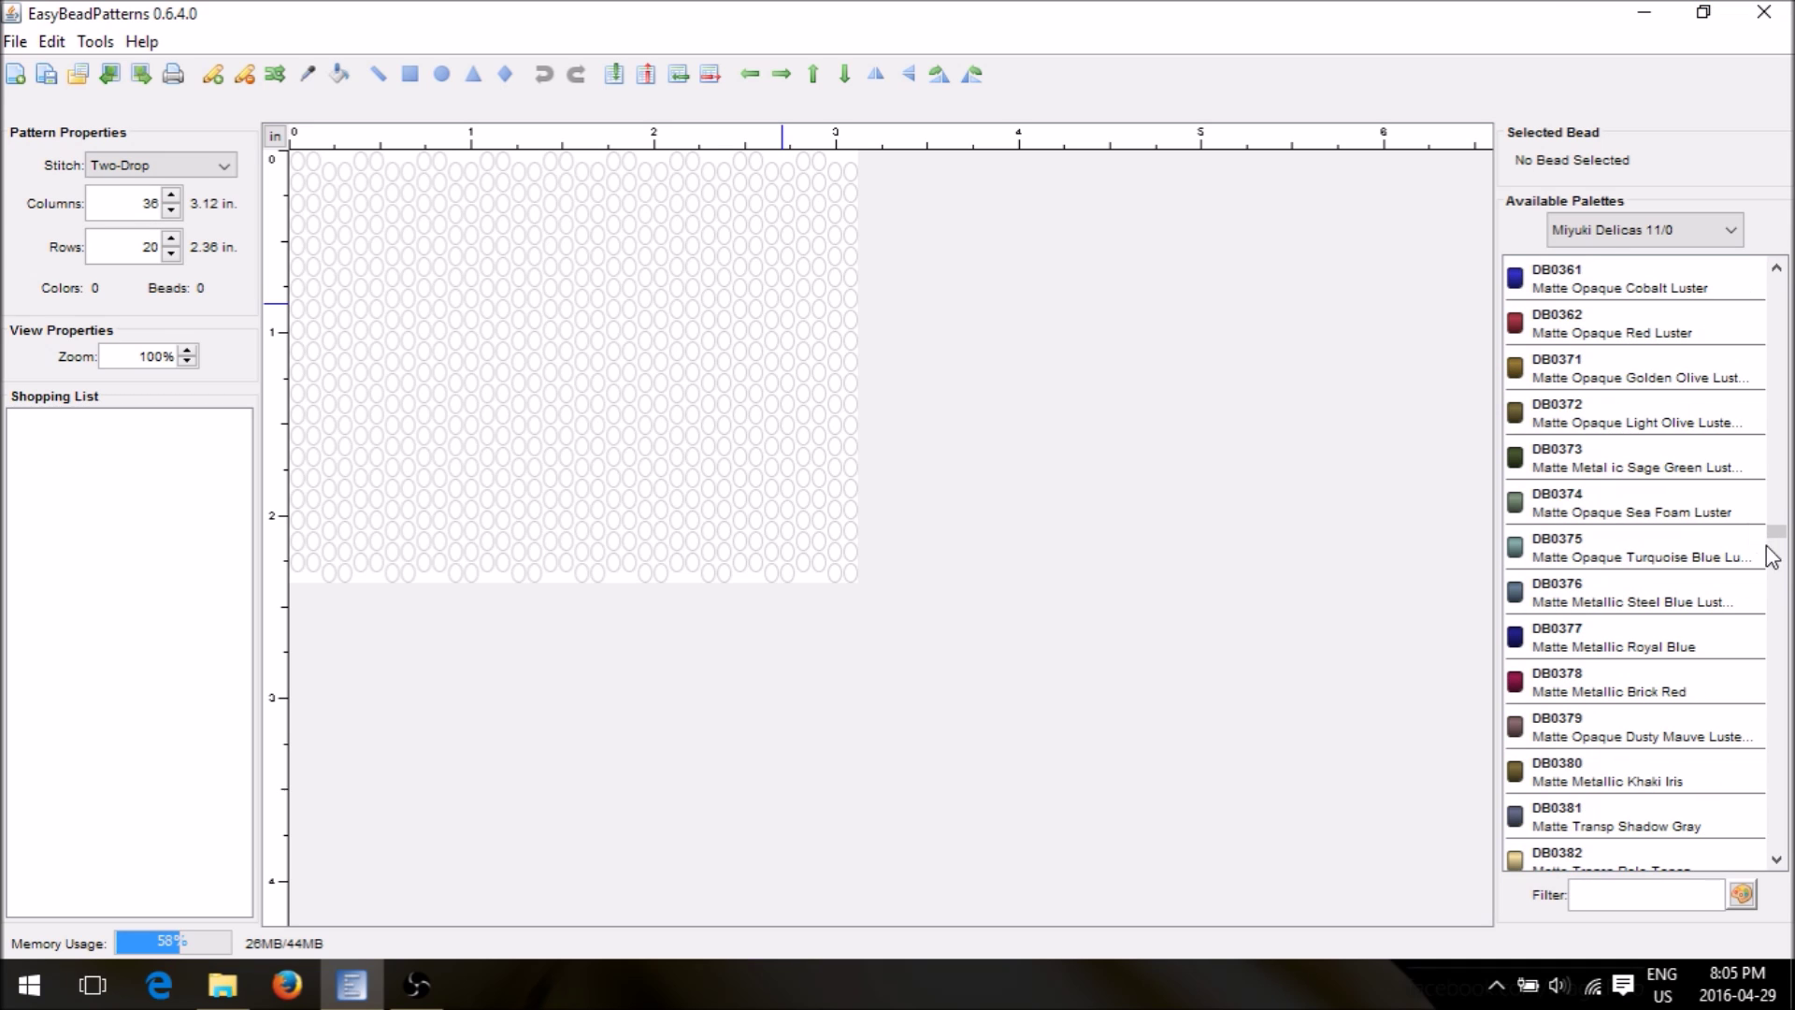
{"action": "left_click_drag", "start_coordinate": [1779, 537], "coordinate": [1789, 355]}
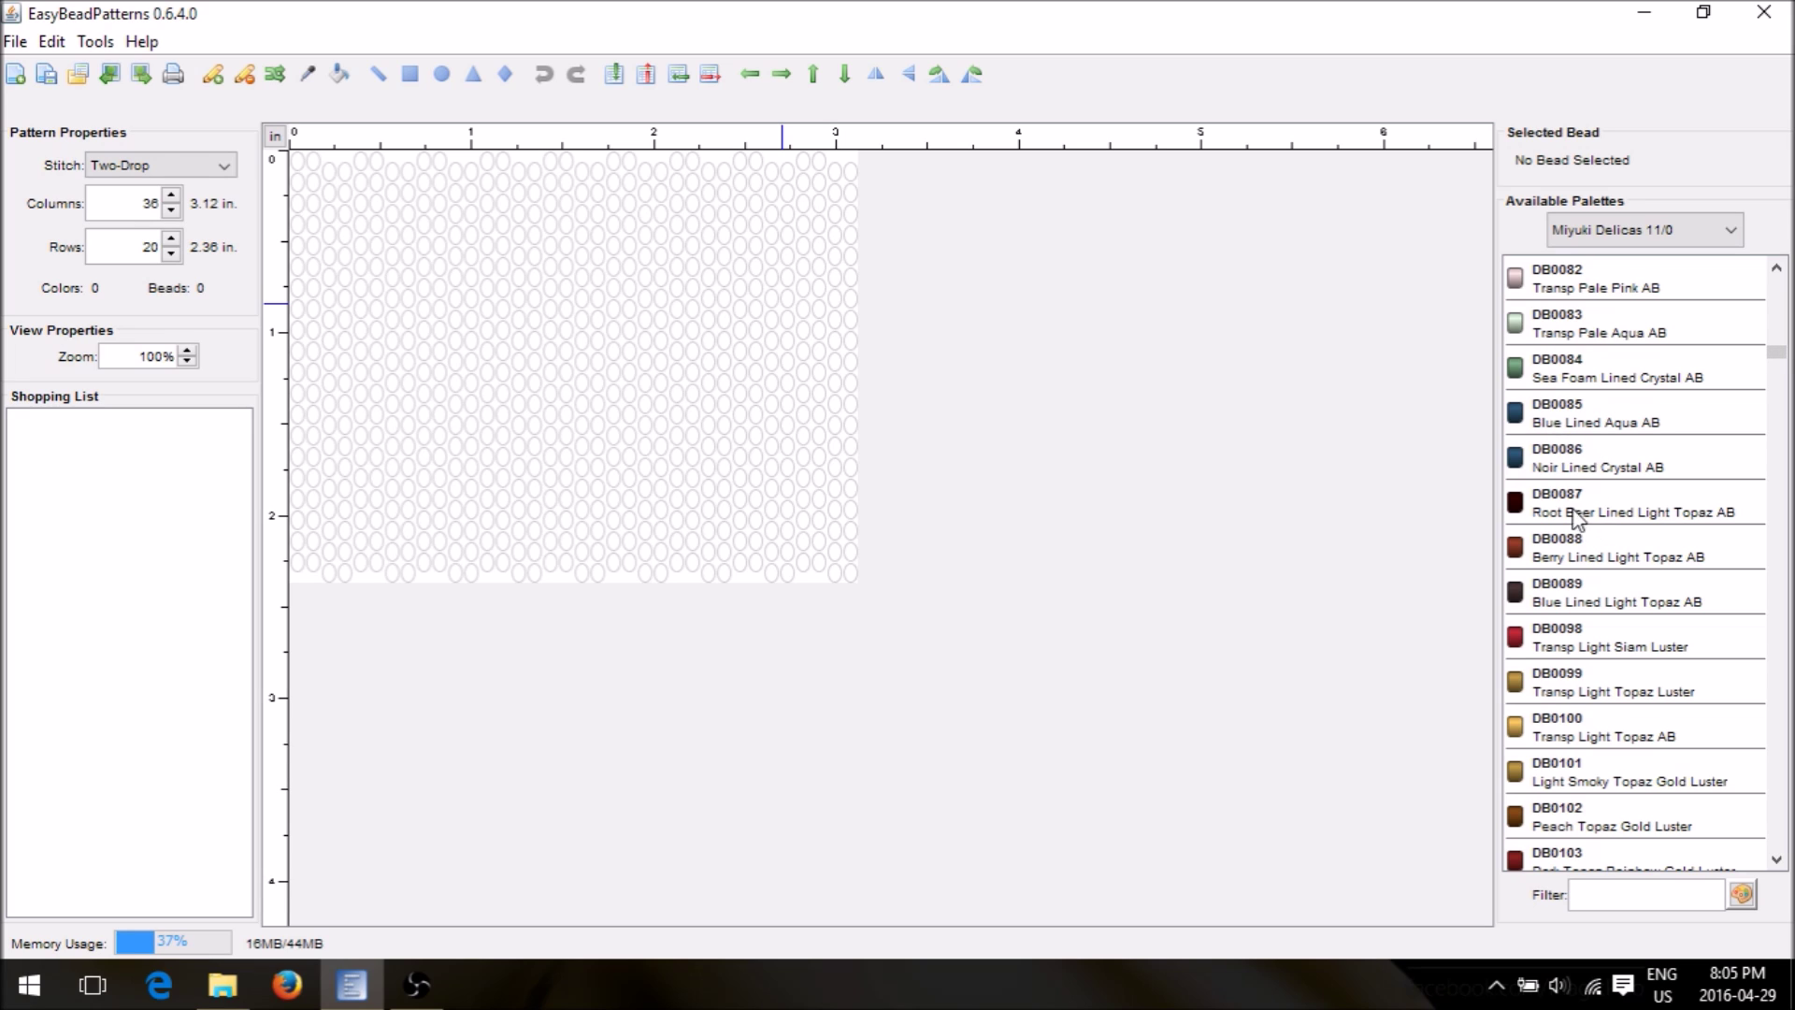
{"action": "scroll", "coordinate": [1636, 598], "scroll_direction": "down", "scroll_amount": 1}
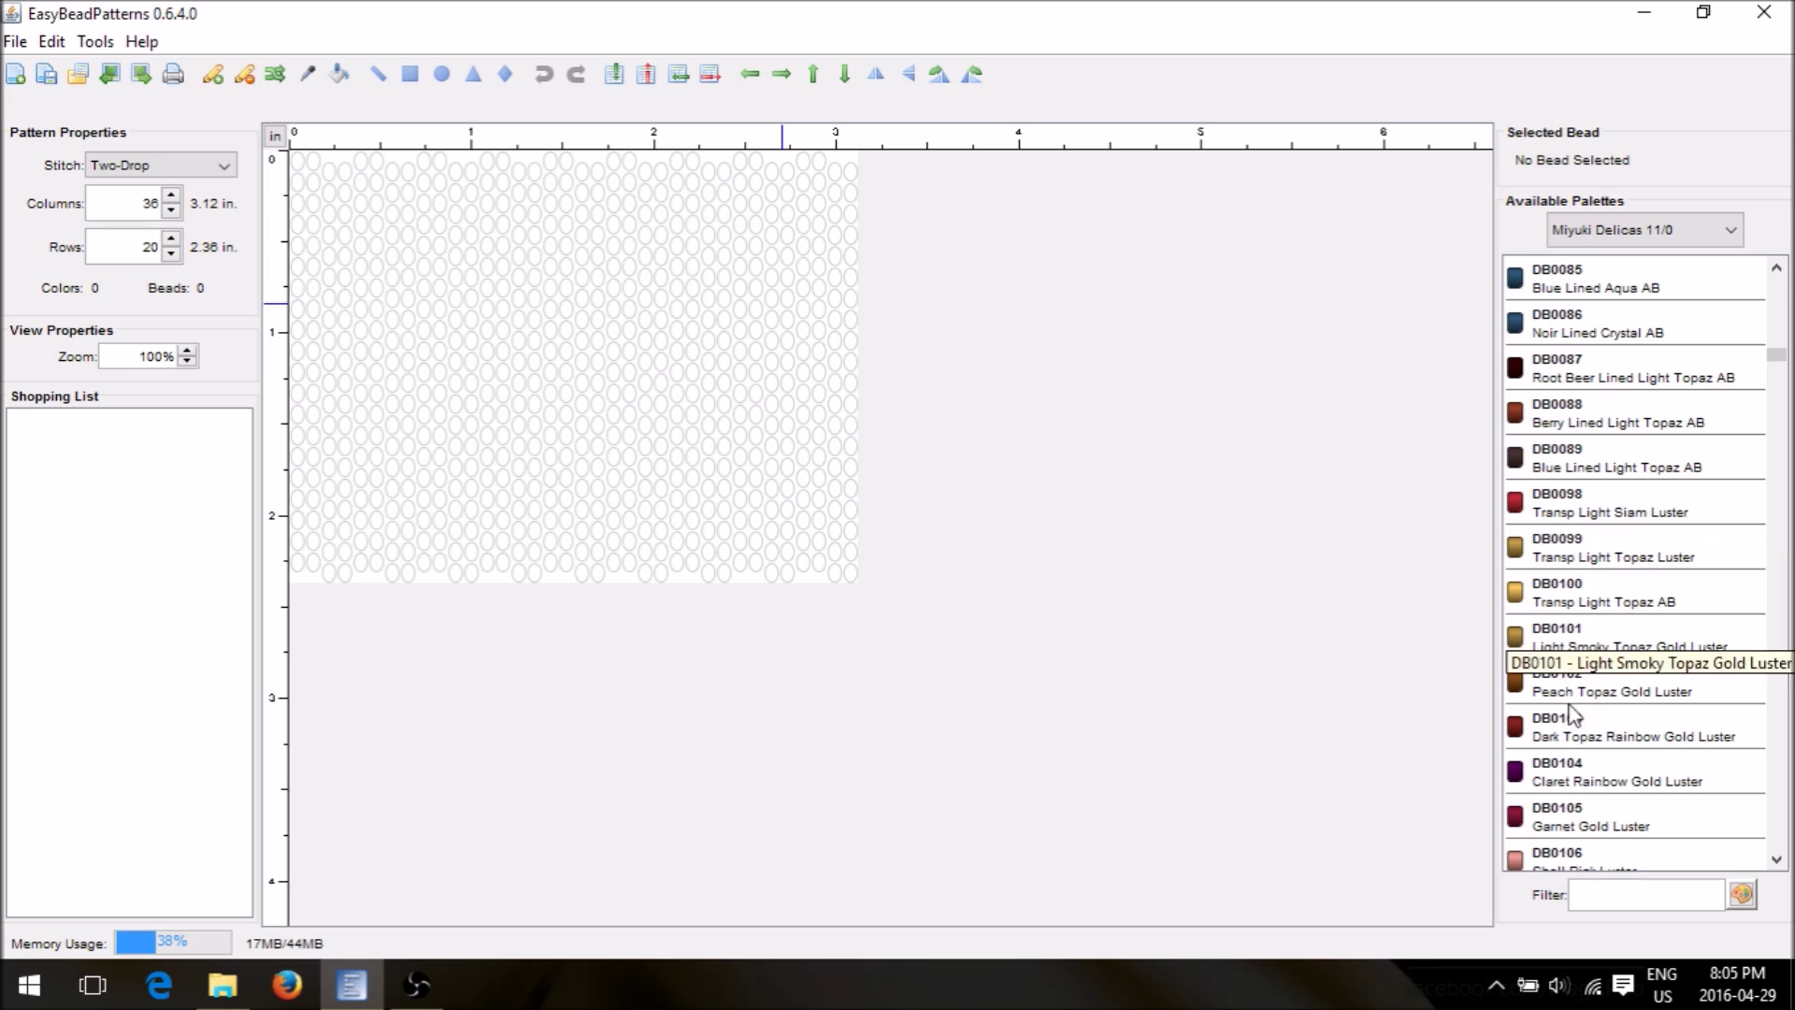
{"action": "left_click", "coordinate": [1562, 810]}
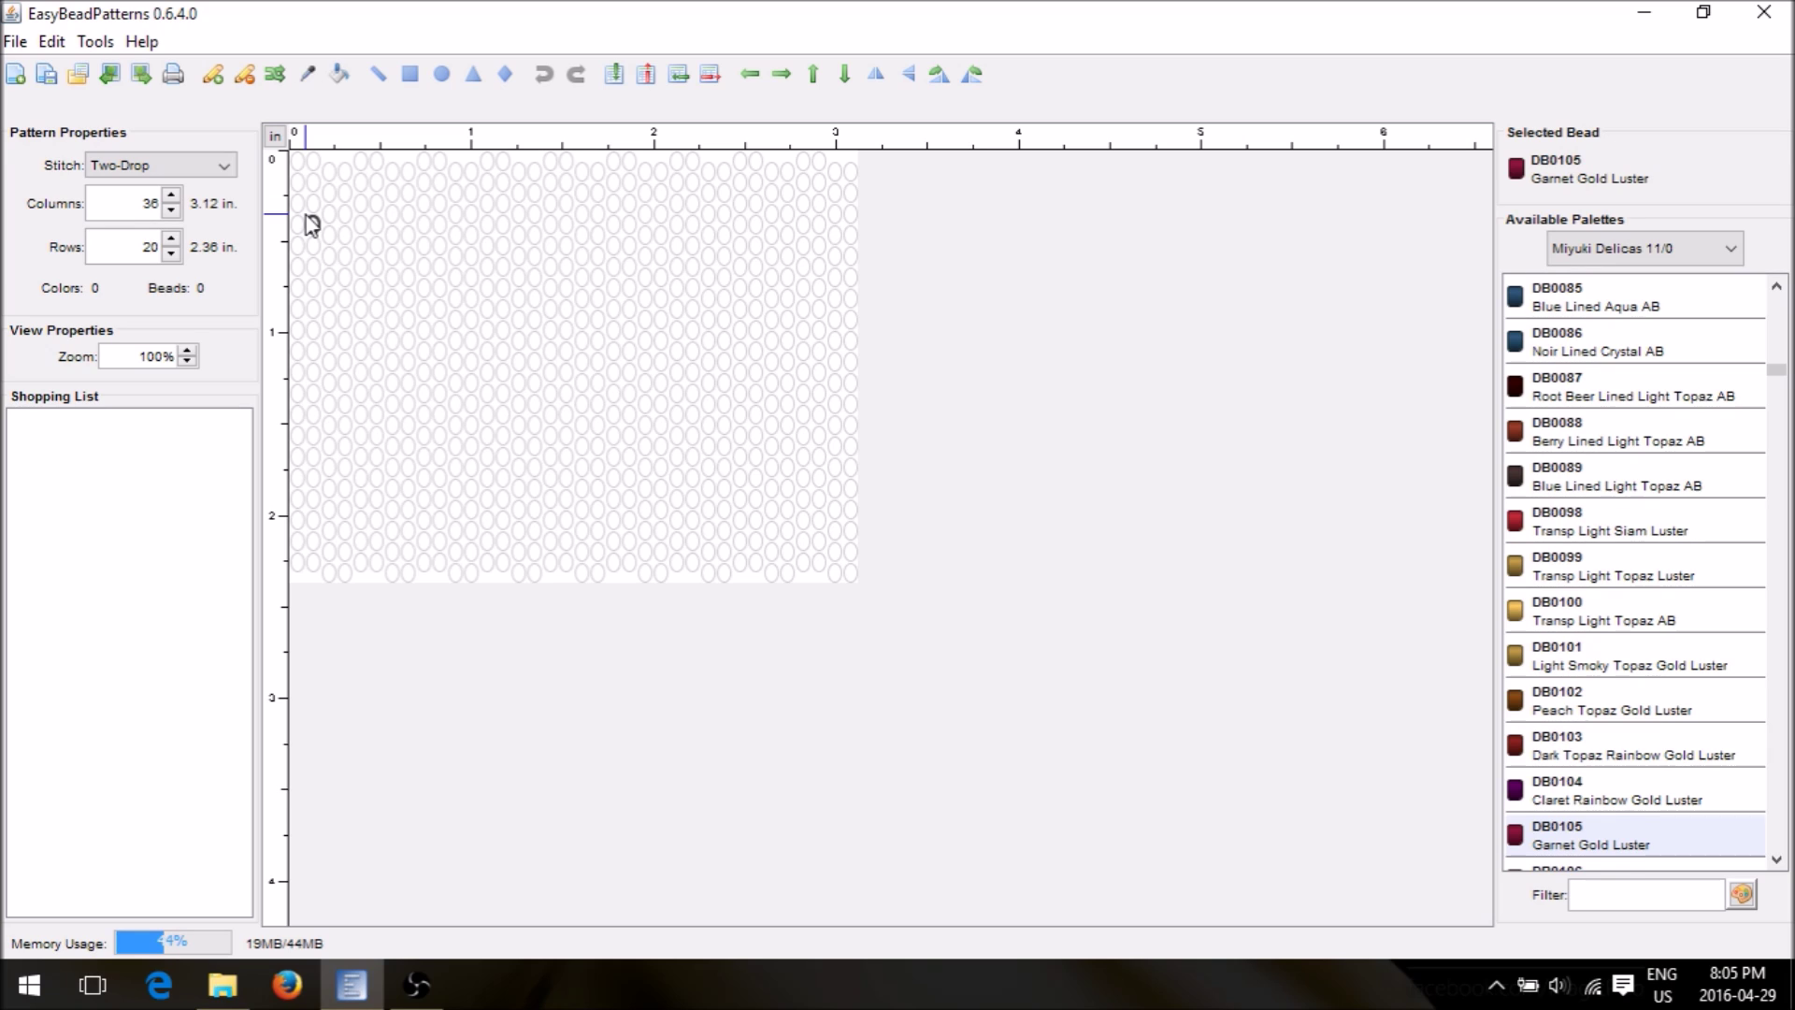
Place two Garnet Gold Luster beads side by side in the top row and reduce the pattern to 34 columns to centre them
{"action": "left_click", "coordinate": [558, 163]}
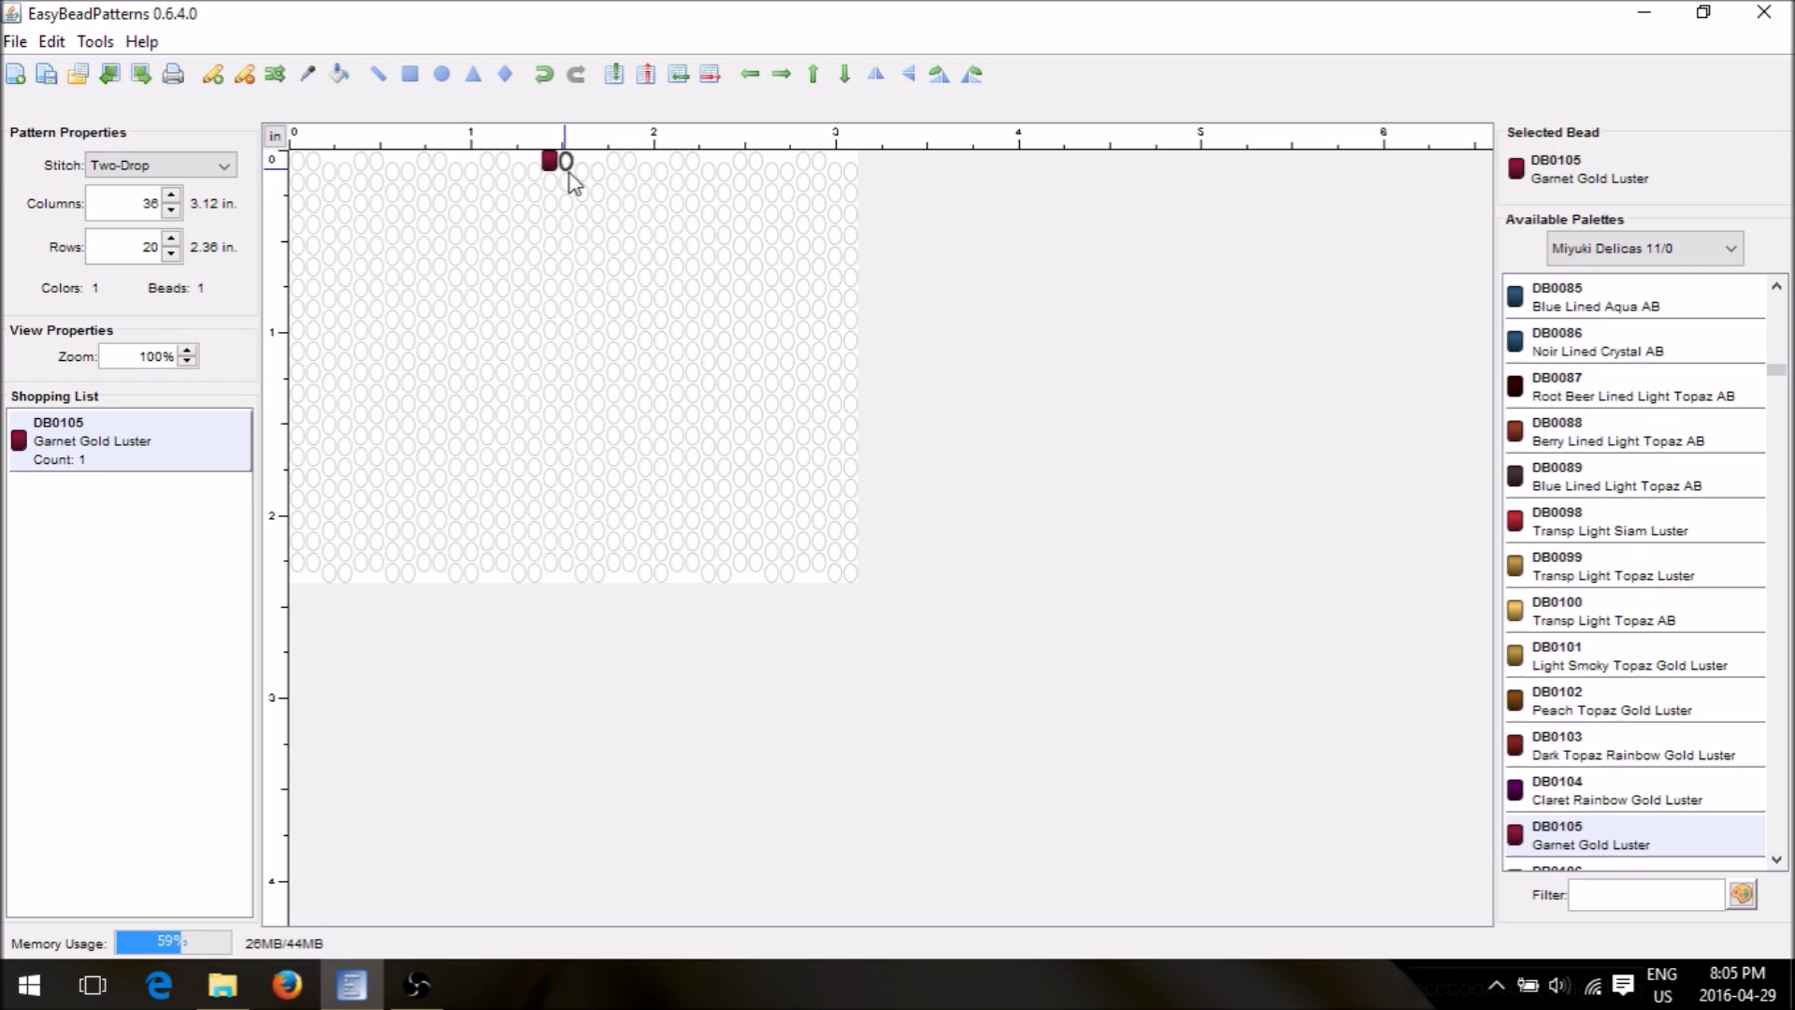
{"action": "left_click", "coordinate": [567, 162]}
{"action": "left_click", "coordinate": [170, 213]}
{"action": "left_click", "coordinate": [171, 212]}
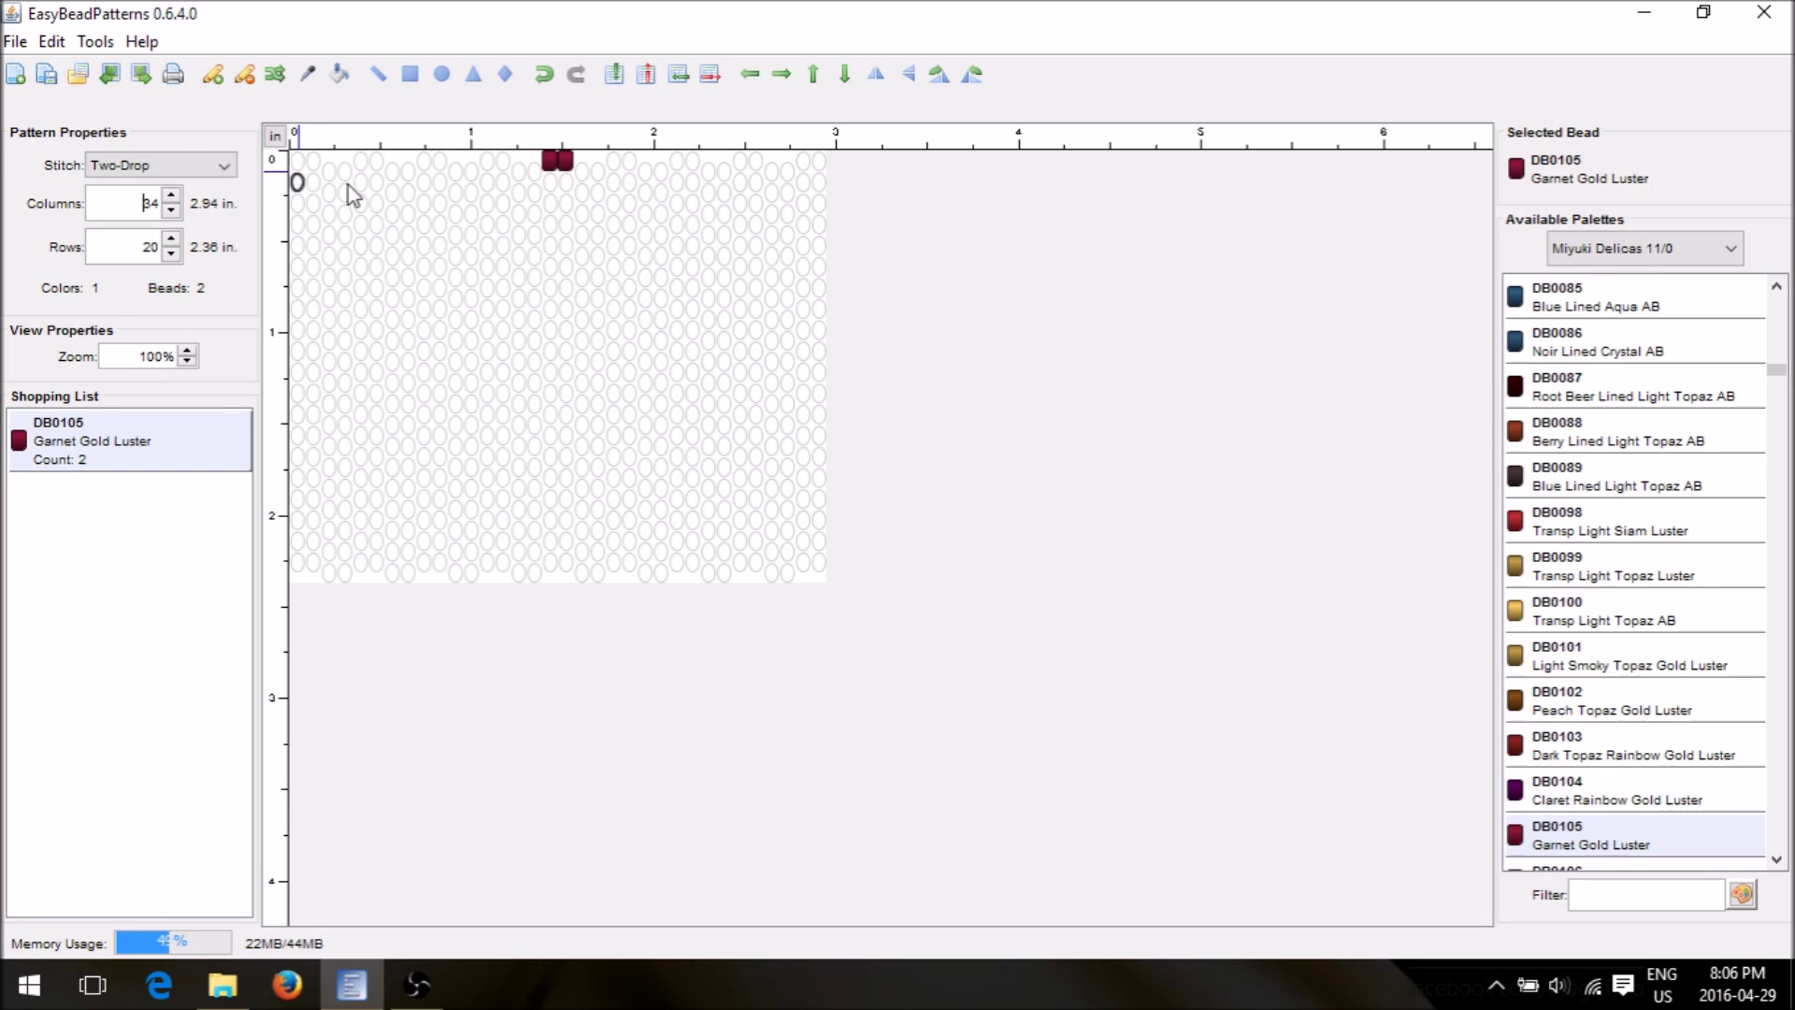
Paint the rest of a hollow diamond outline, ten columns wide, in Garnet Gold Luster around the column of the top bead pair
{"action": "left_click", "coordinate": [581, 172]}
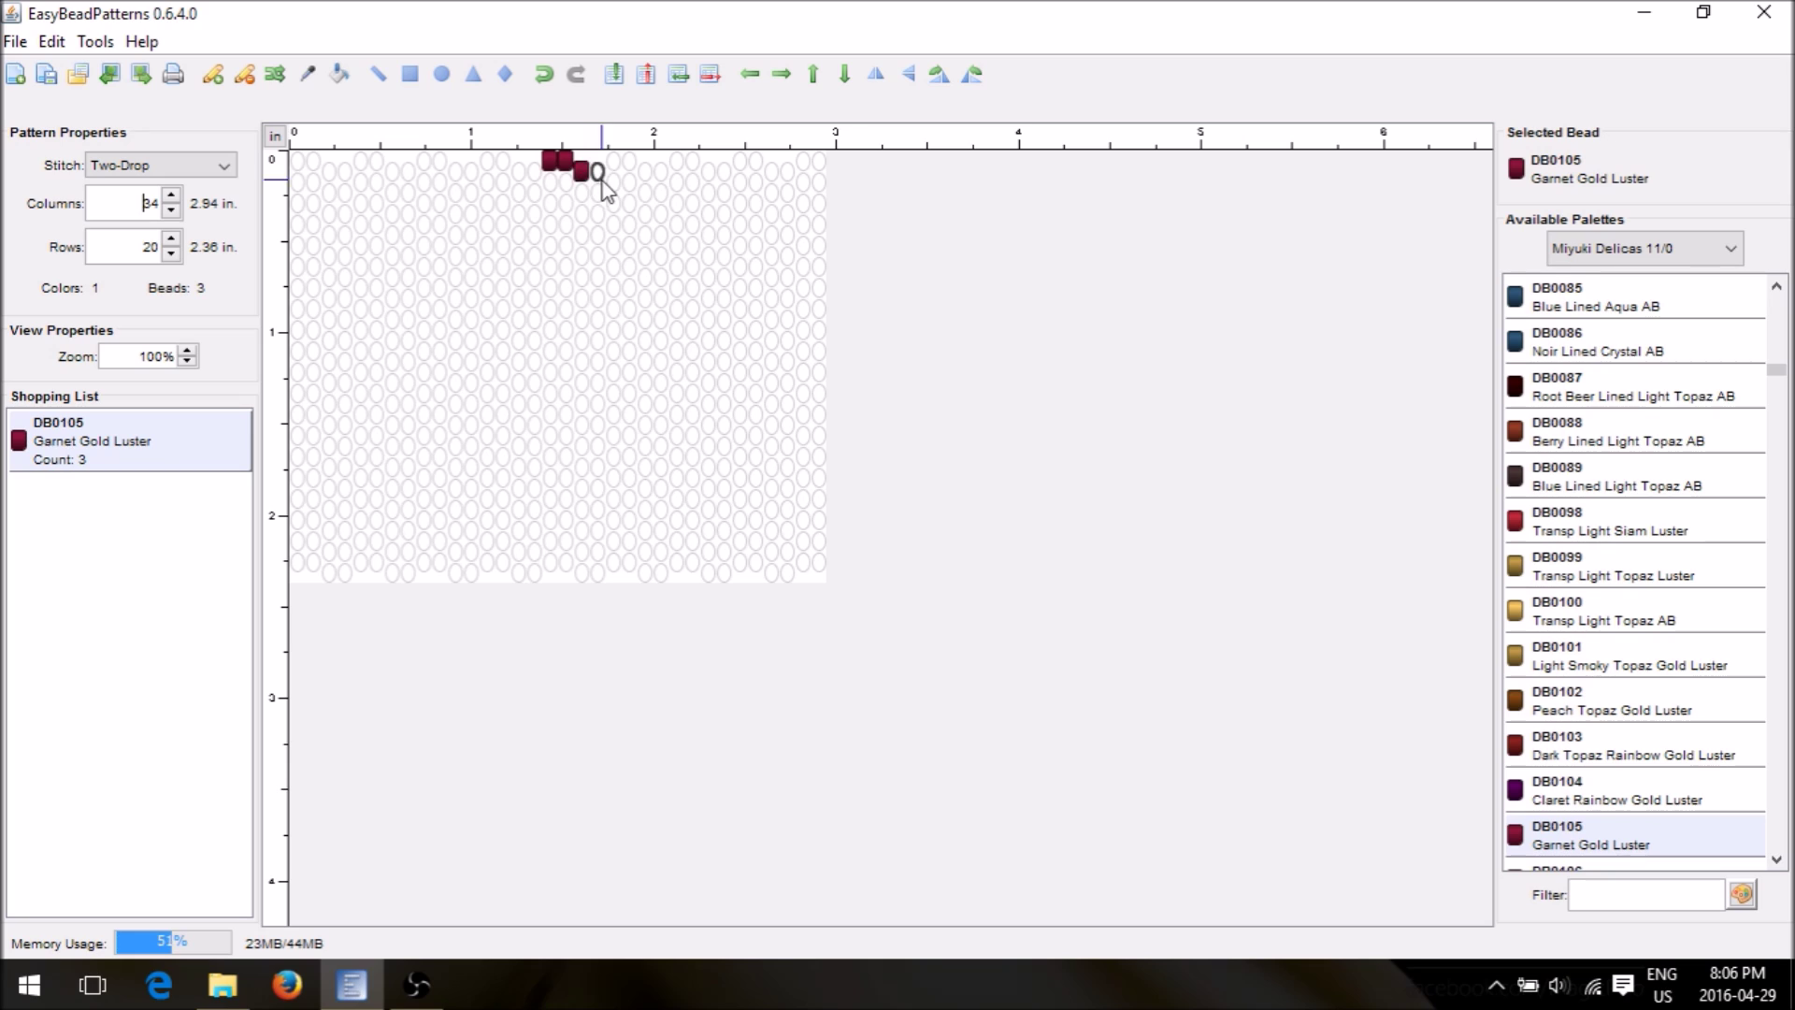
{"action": "left_click", "coordinate": [615, 182]}
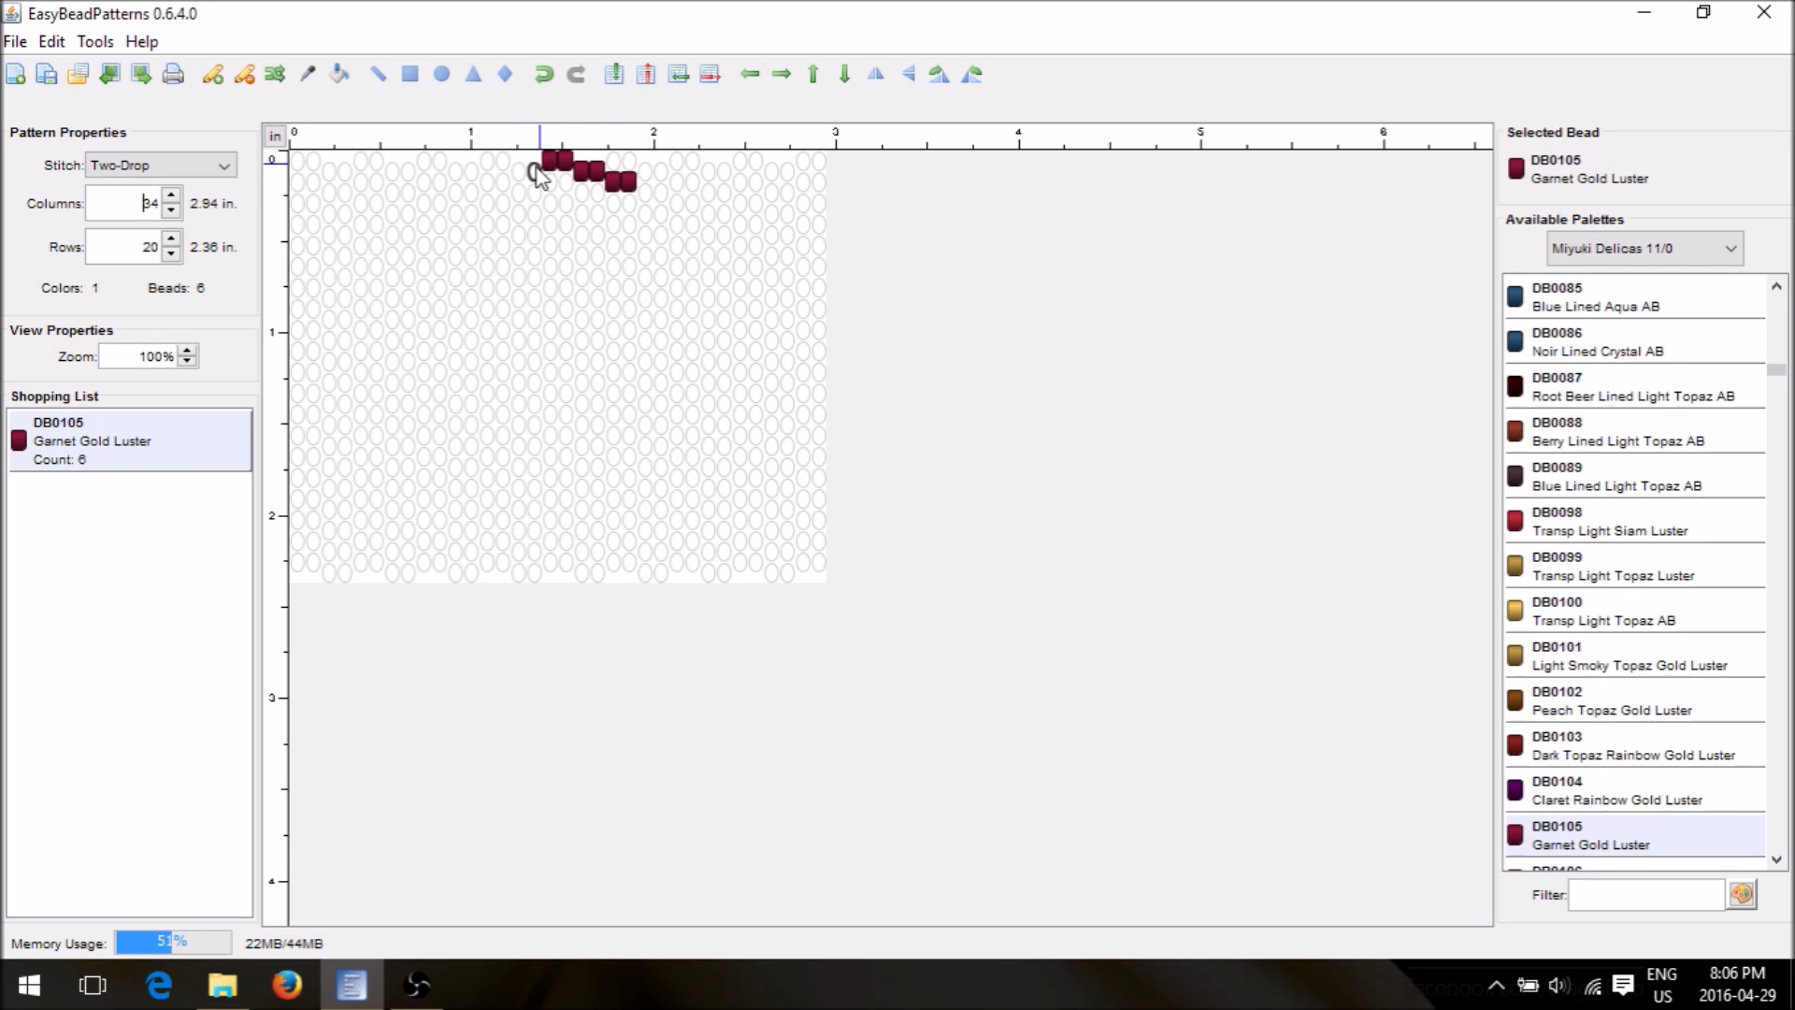
{"action": "left_click", "coordinate": [490, 182]}
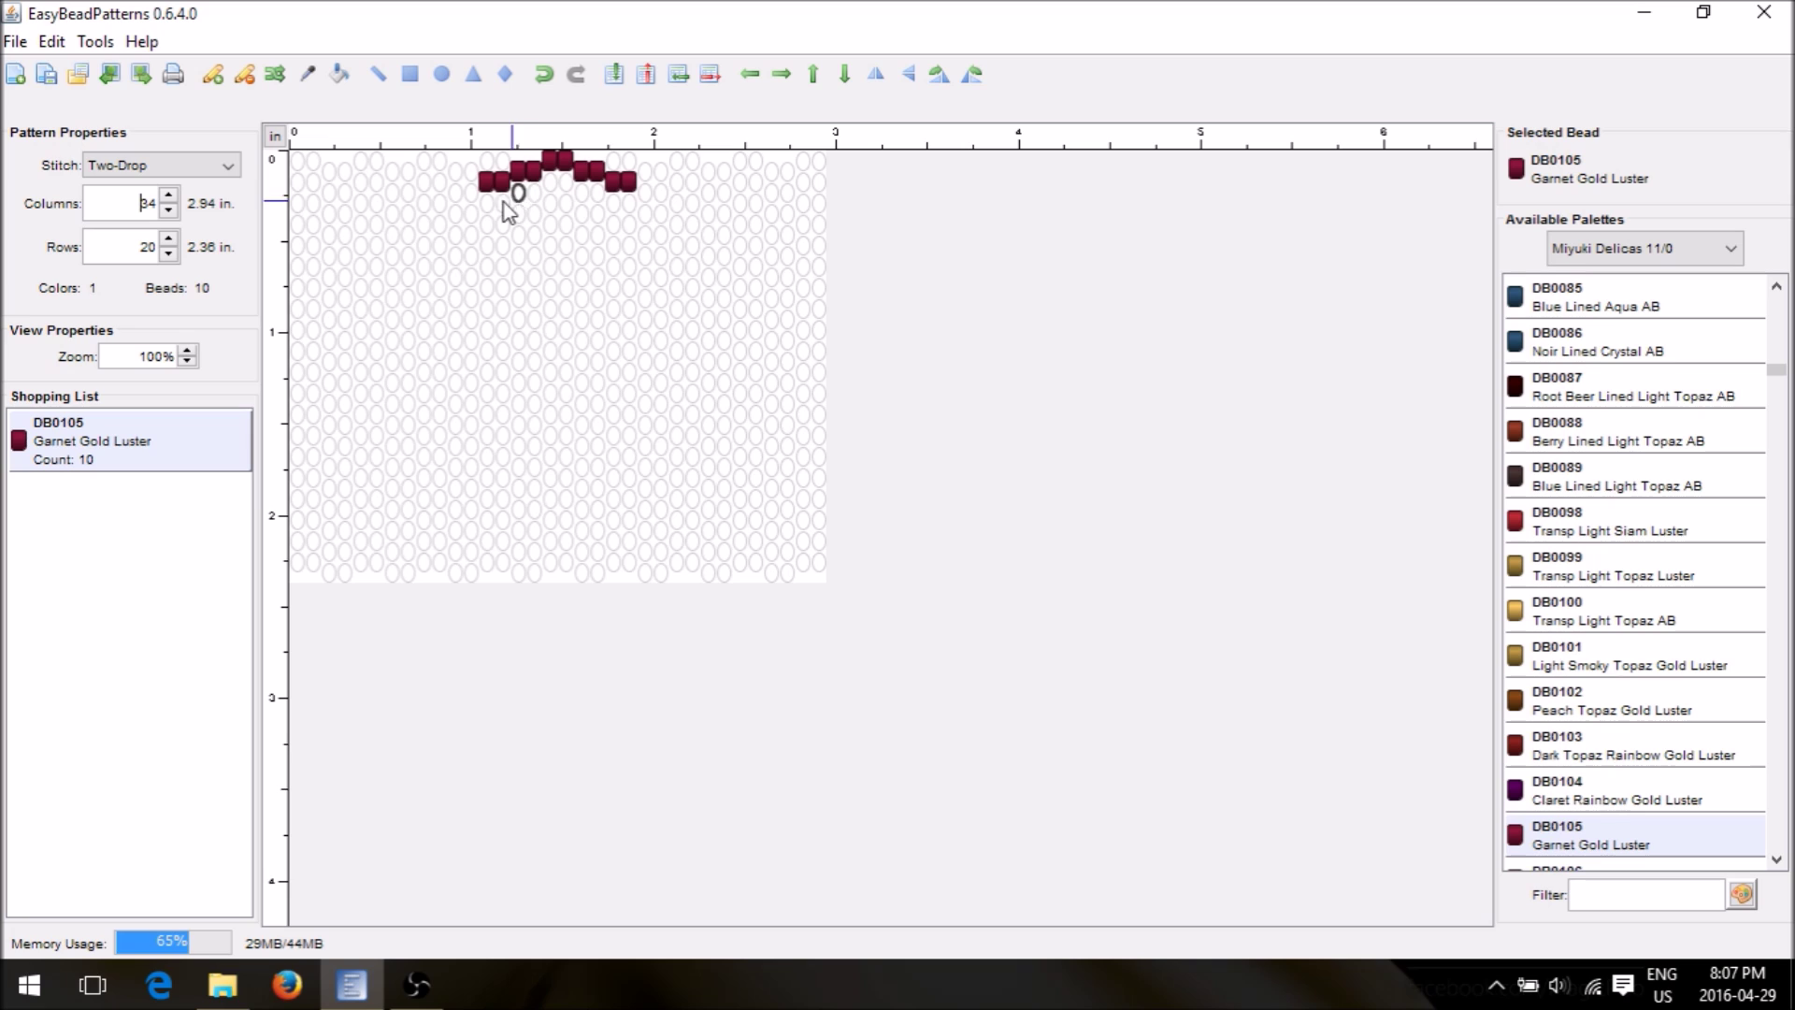
{"action": "left_click", "coordinate": [496, 203]}
{"action": "mouse_move", "coordinate": [503, 208]}
{"action": "left_mouse_down"}
{"action": "mouse_move", "coordinate": [556, 228]}
{"action": "mouse_move", "coordinate": [636, 213]}
{"action": "left_mouse_up"}
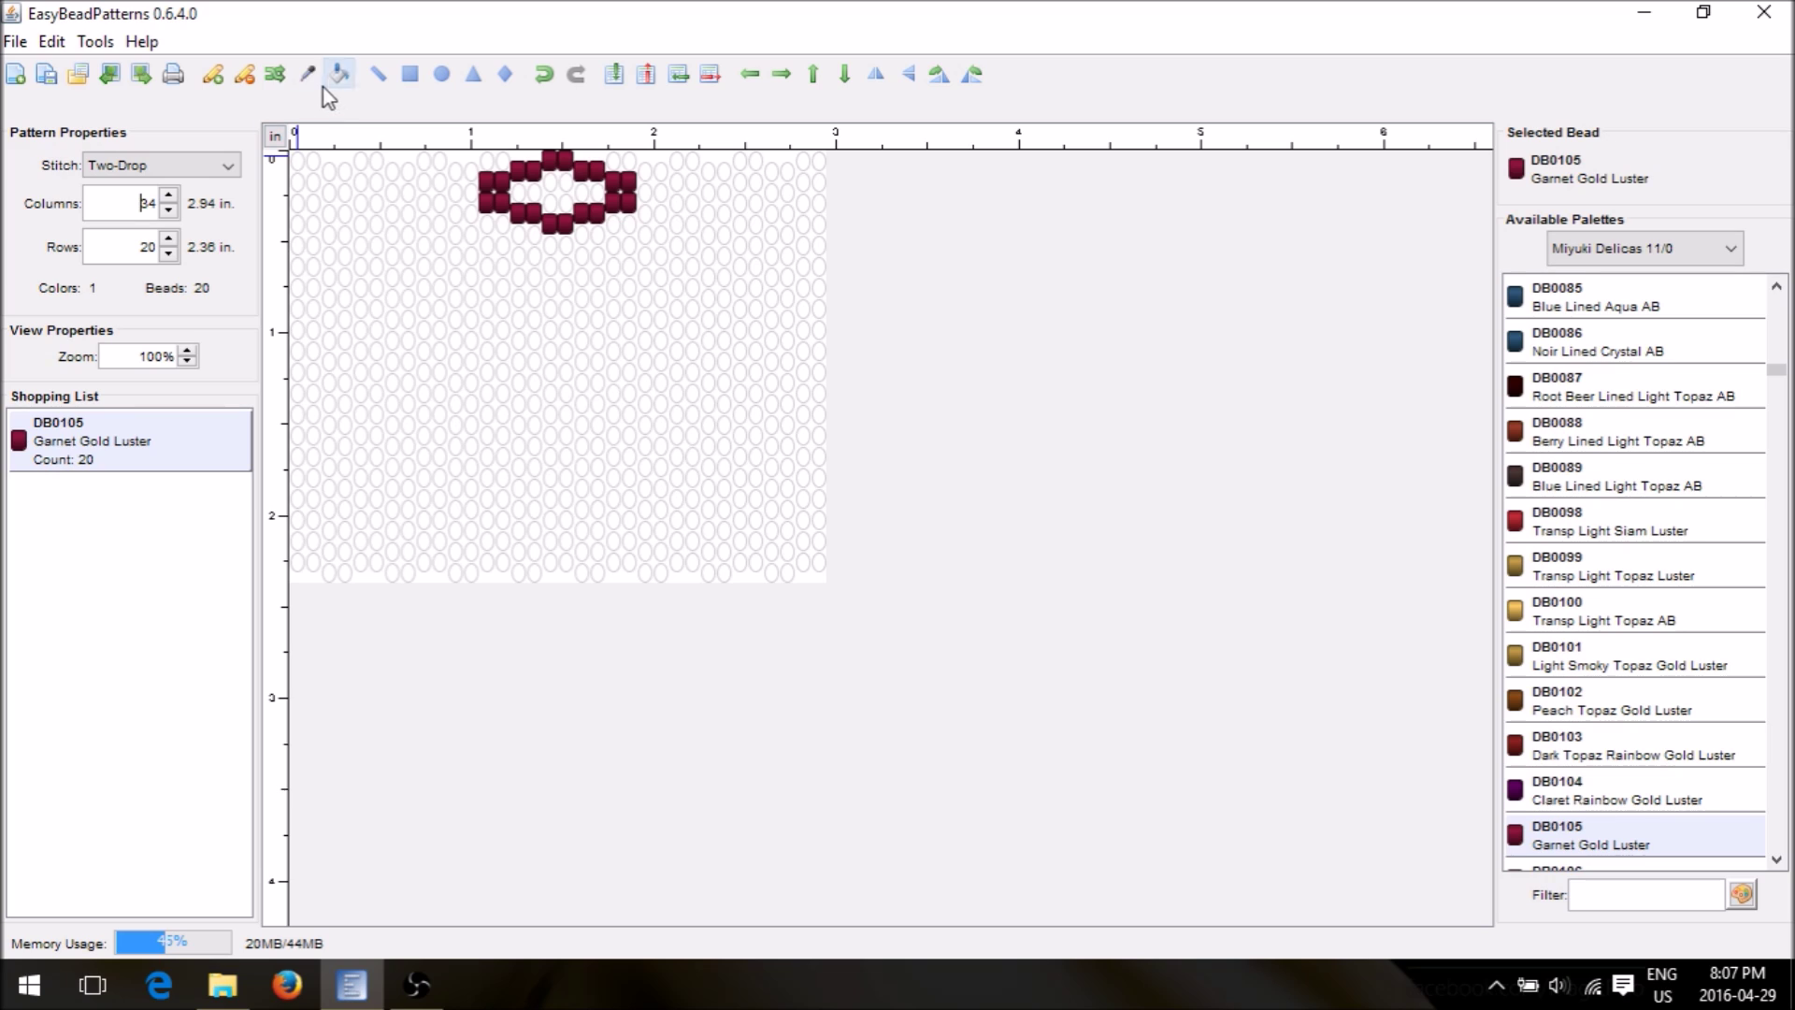
Erase the six Garnet Gold Luster beads that form the diamond's lower edge
{"action": "left_click", "coordinate": [244, 74]}
{"action": "left_click", "coordinate": [552, 225]}
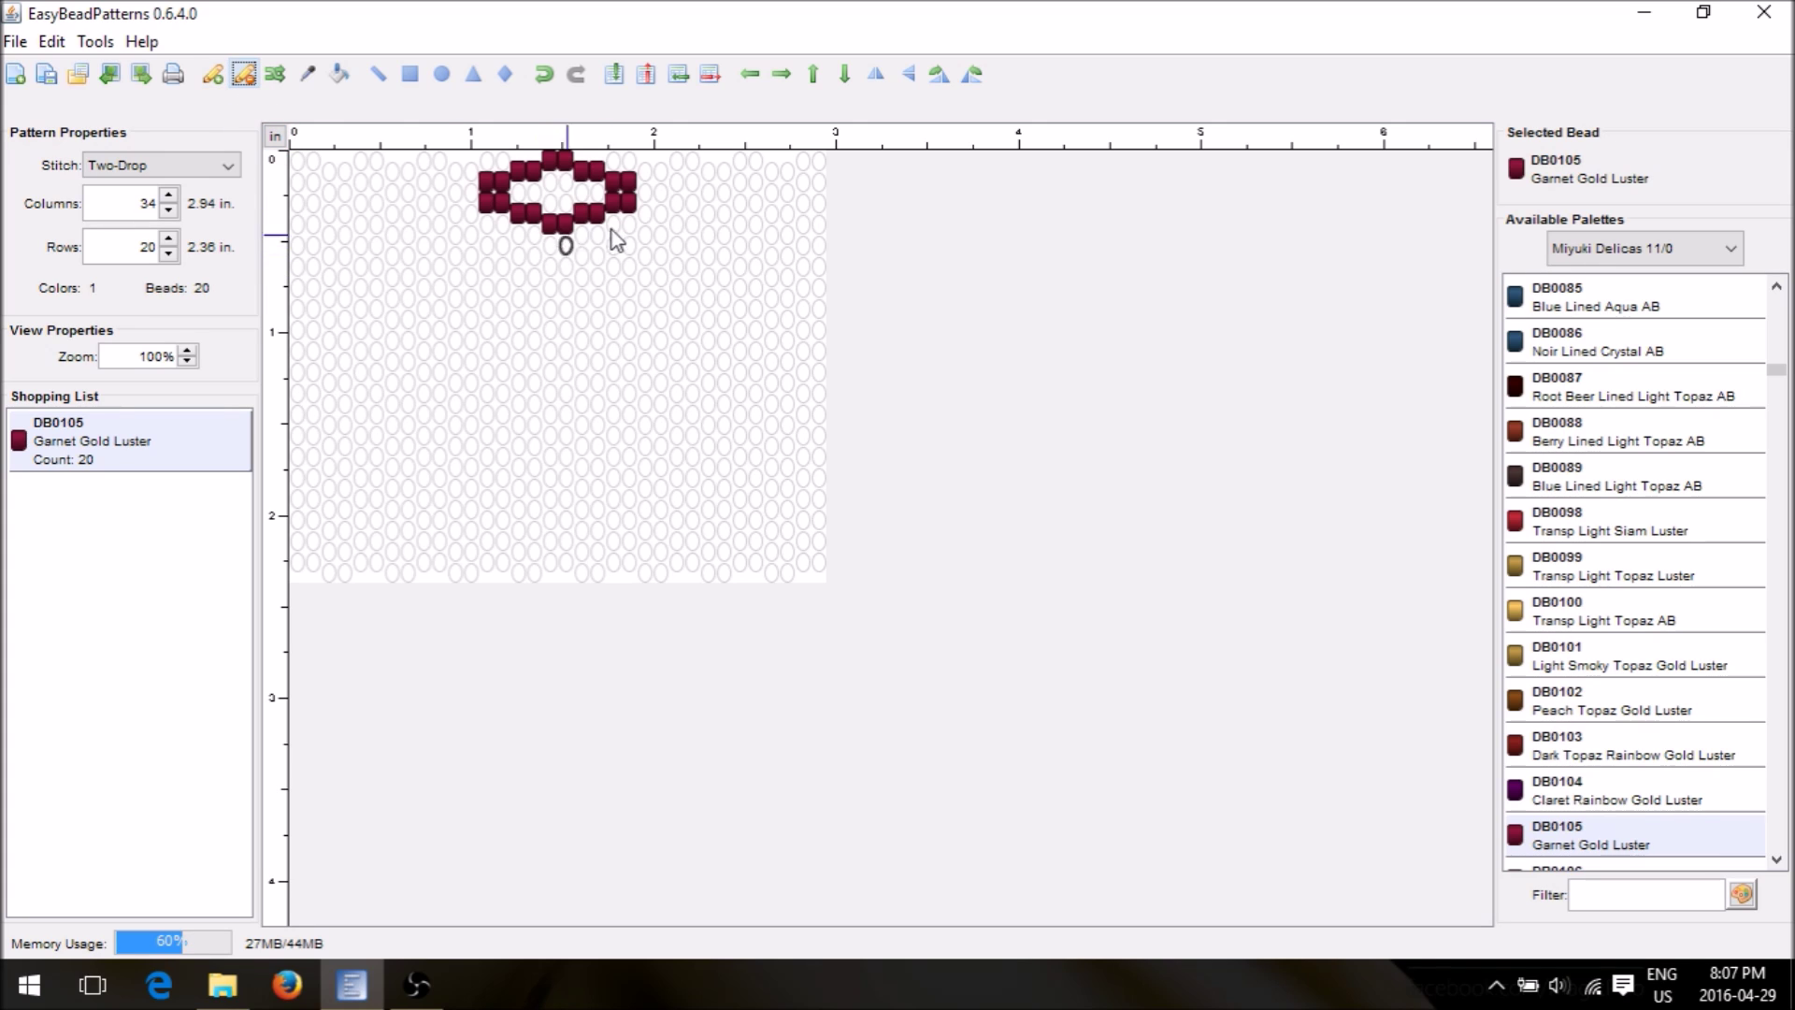
{"action": "left_click_drag", "start_coordinate": [562, 224], "coordinate": [593, 228]}
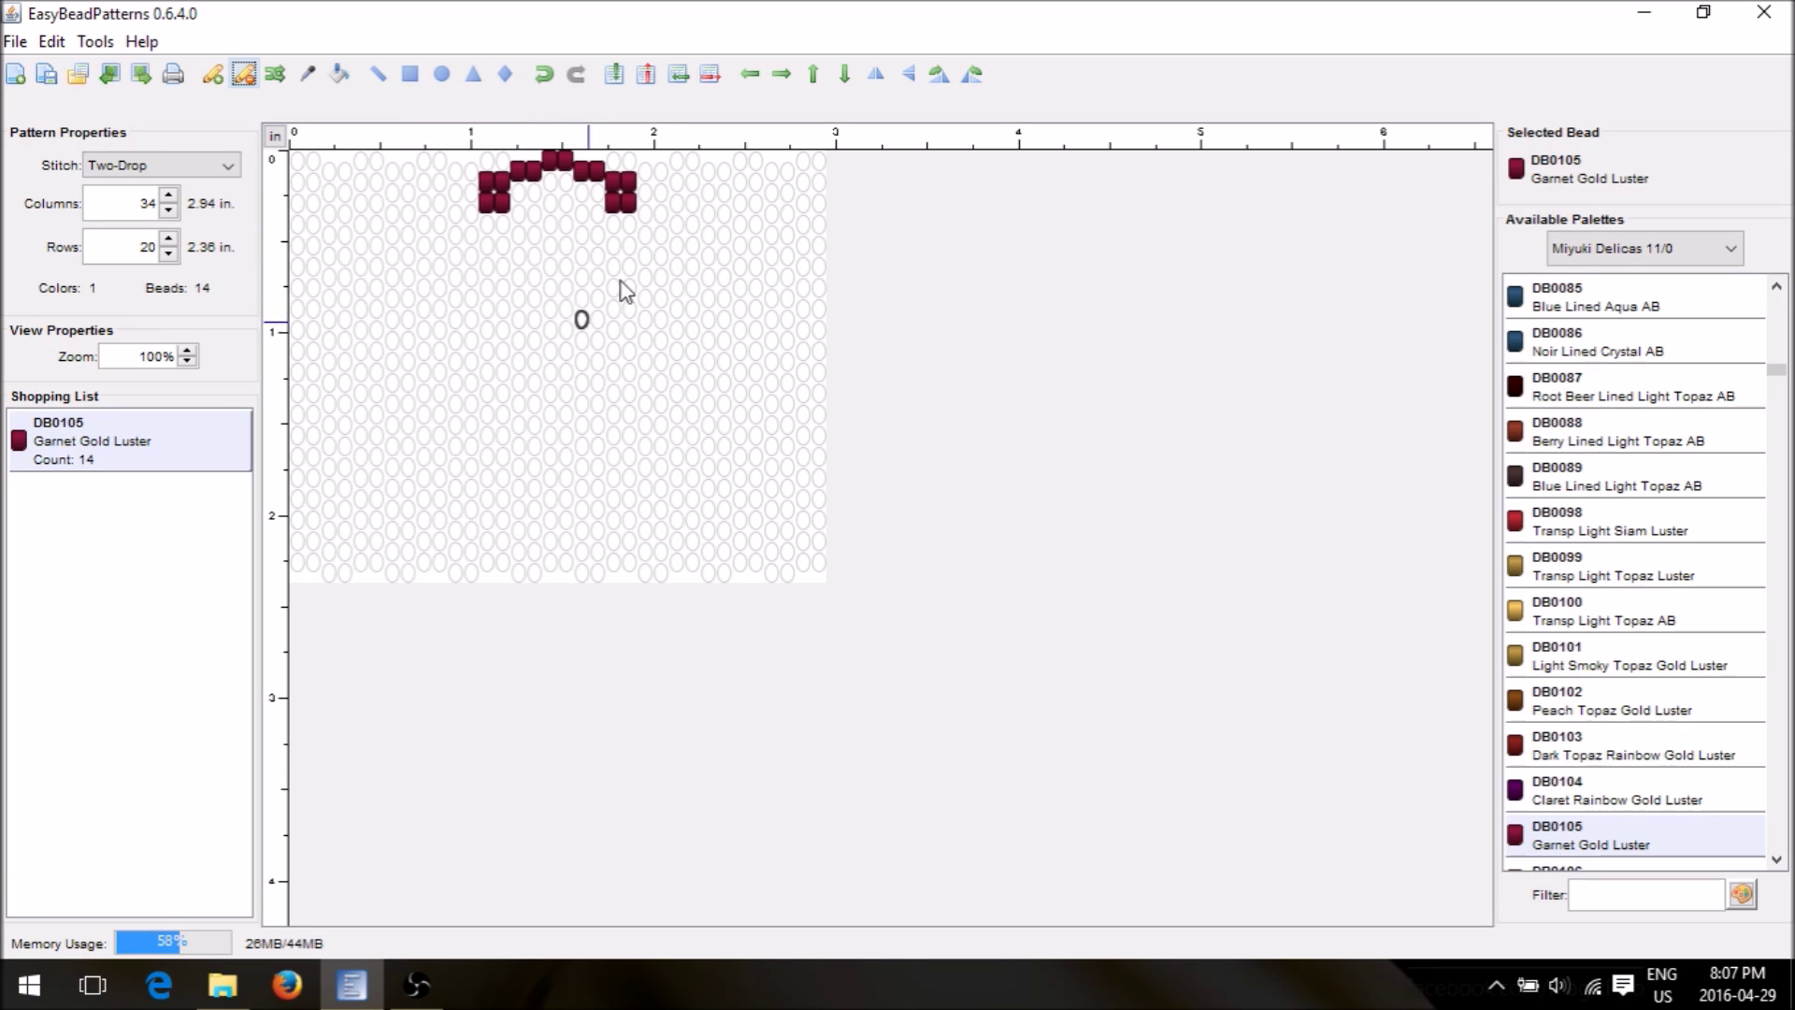
Repaint the six beads of the diamond's lower edge in Garnet Gold Luster, erasing the bead placed one row too low
{"action": "left_click", "coordinate": [214, 76]}
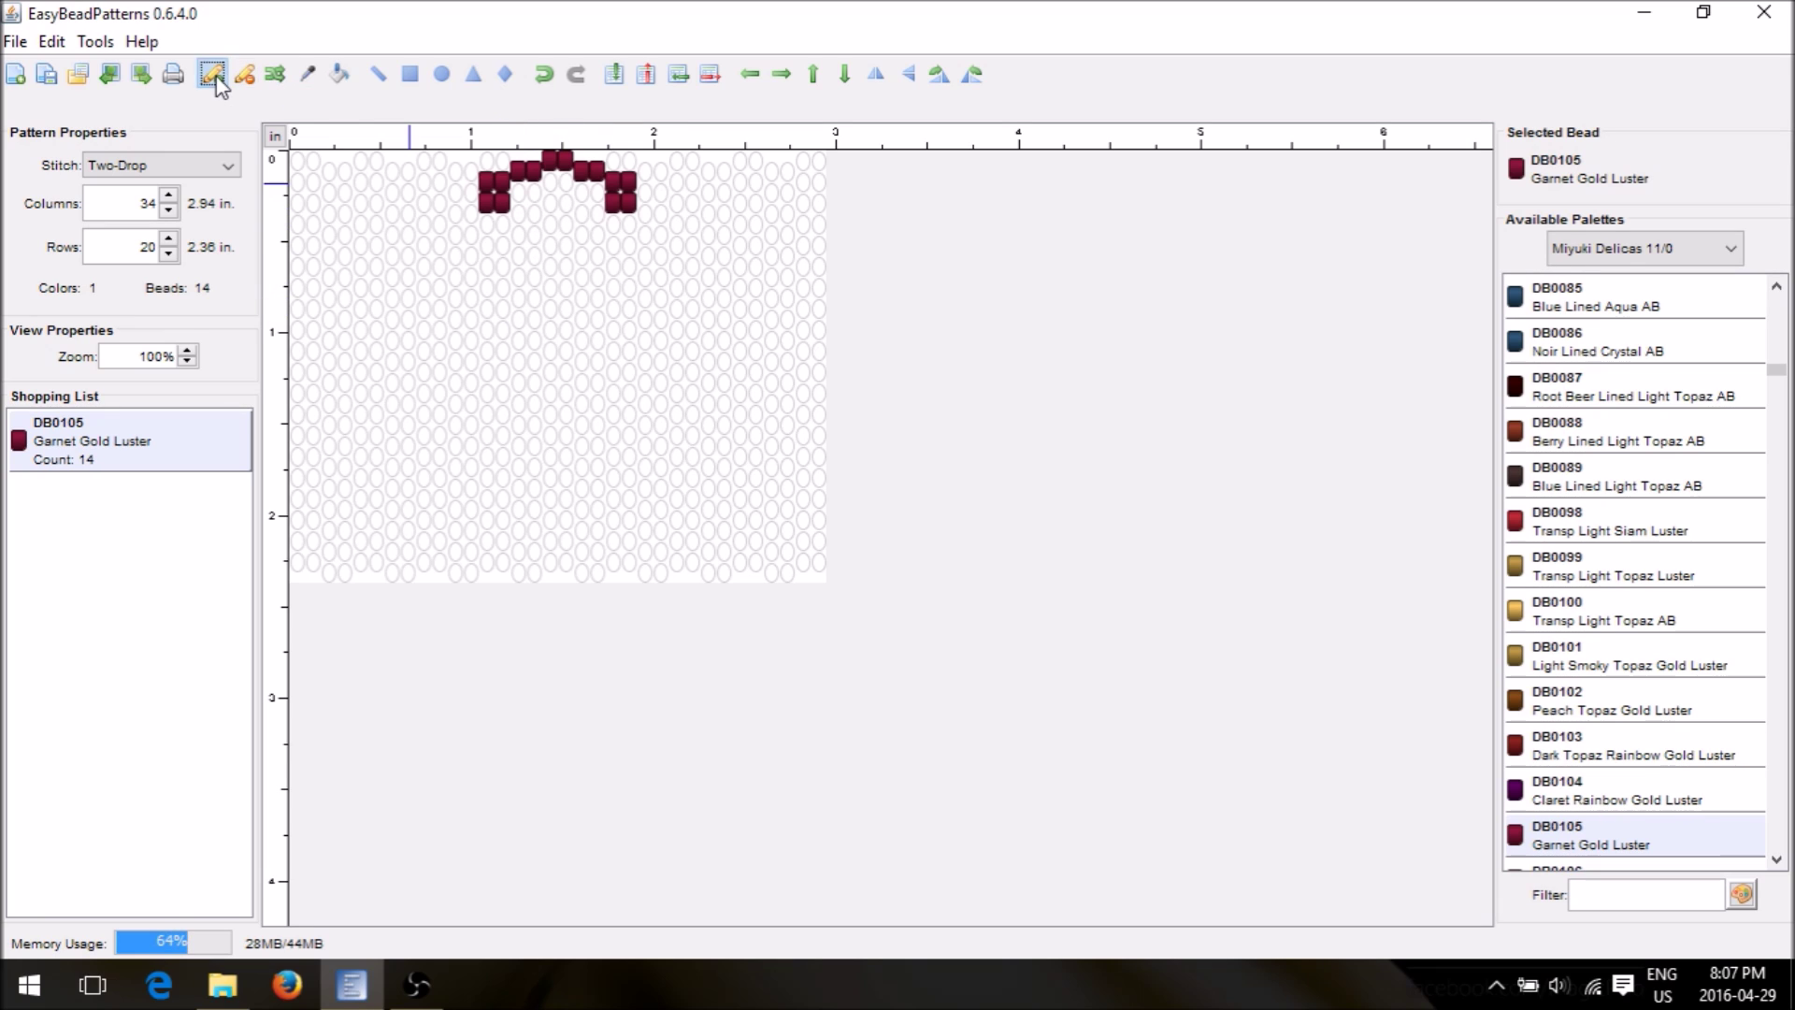
{"action": "left_click", "coordinate": [517, 215]}
{"action": "left_click", "coordinate": [533, 215]}
{"action": "left_click", "coordinate": [581, 234]}
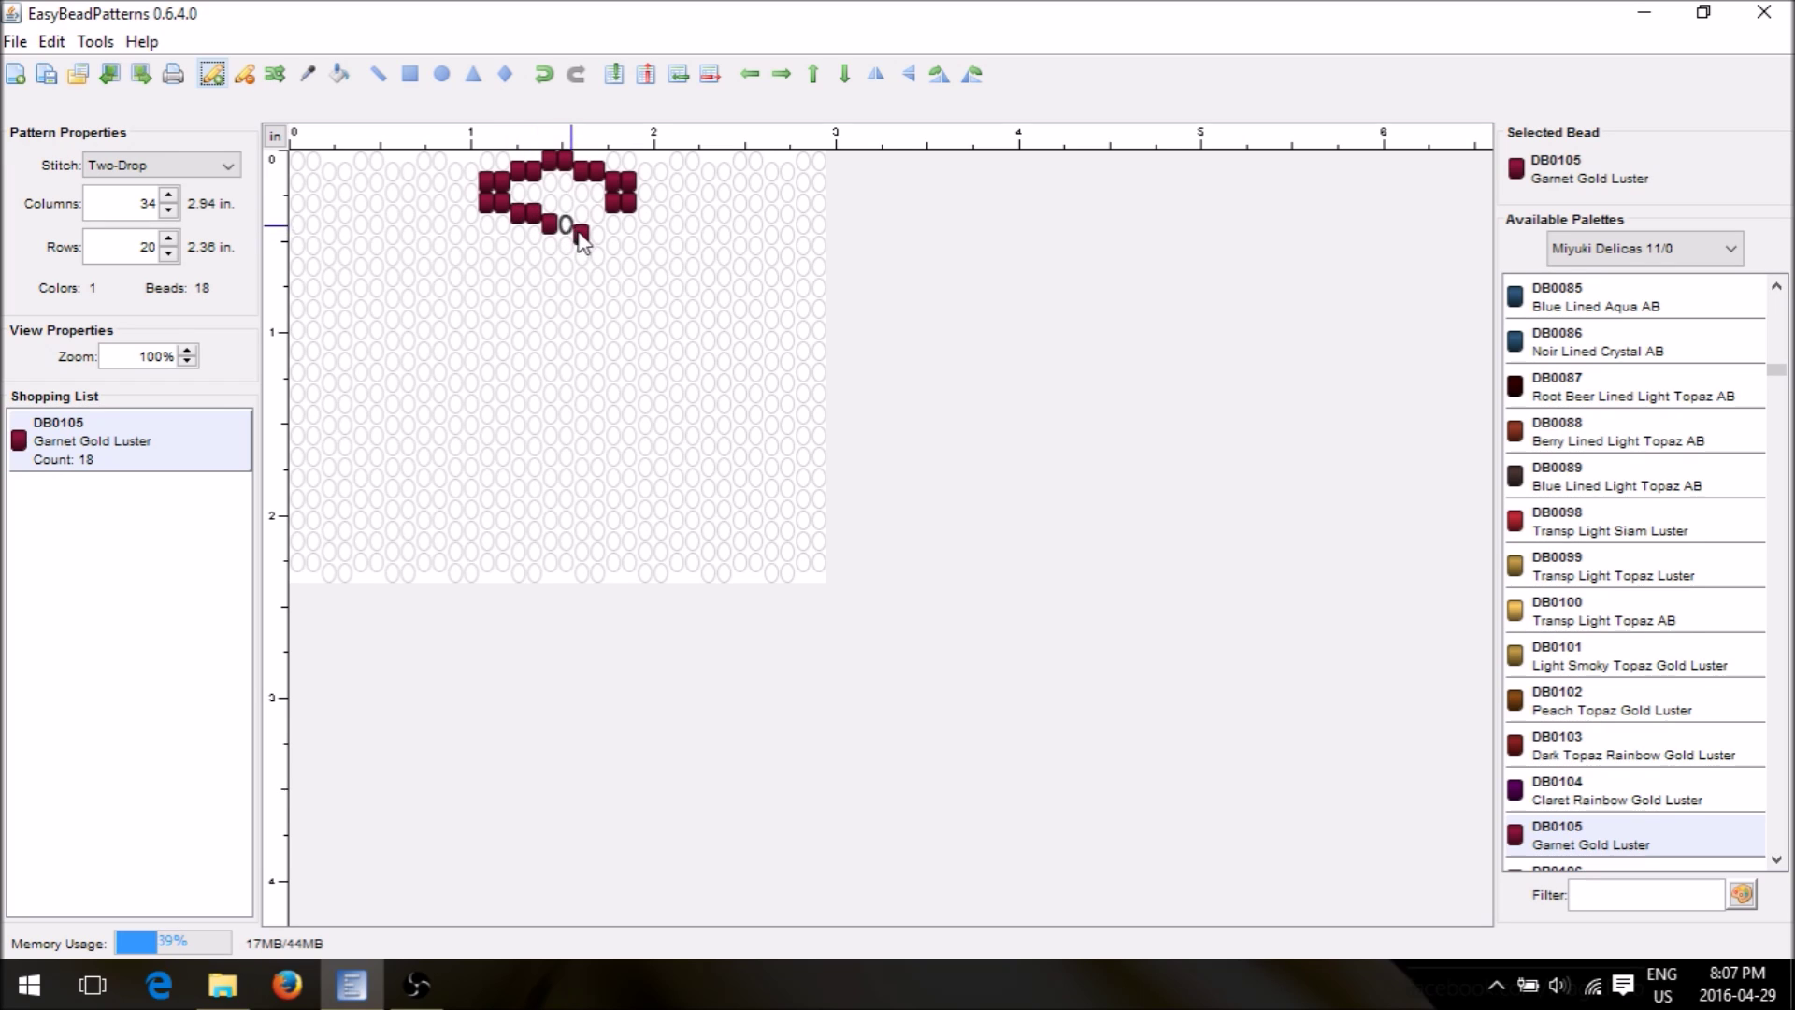
{"action": "left_click", "coordinate": [244, 75]}
{"action": "left_click", "coordinate": [580, 233]}
{"action": "left_click", "coordinate": [214, 74]}
{"action": "left_click", "coordinate": [565, 224]}
{"action": "left_click", "coordinate": [596, 215]}
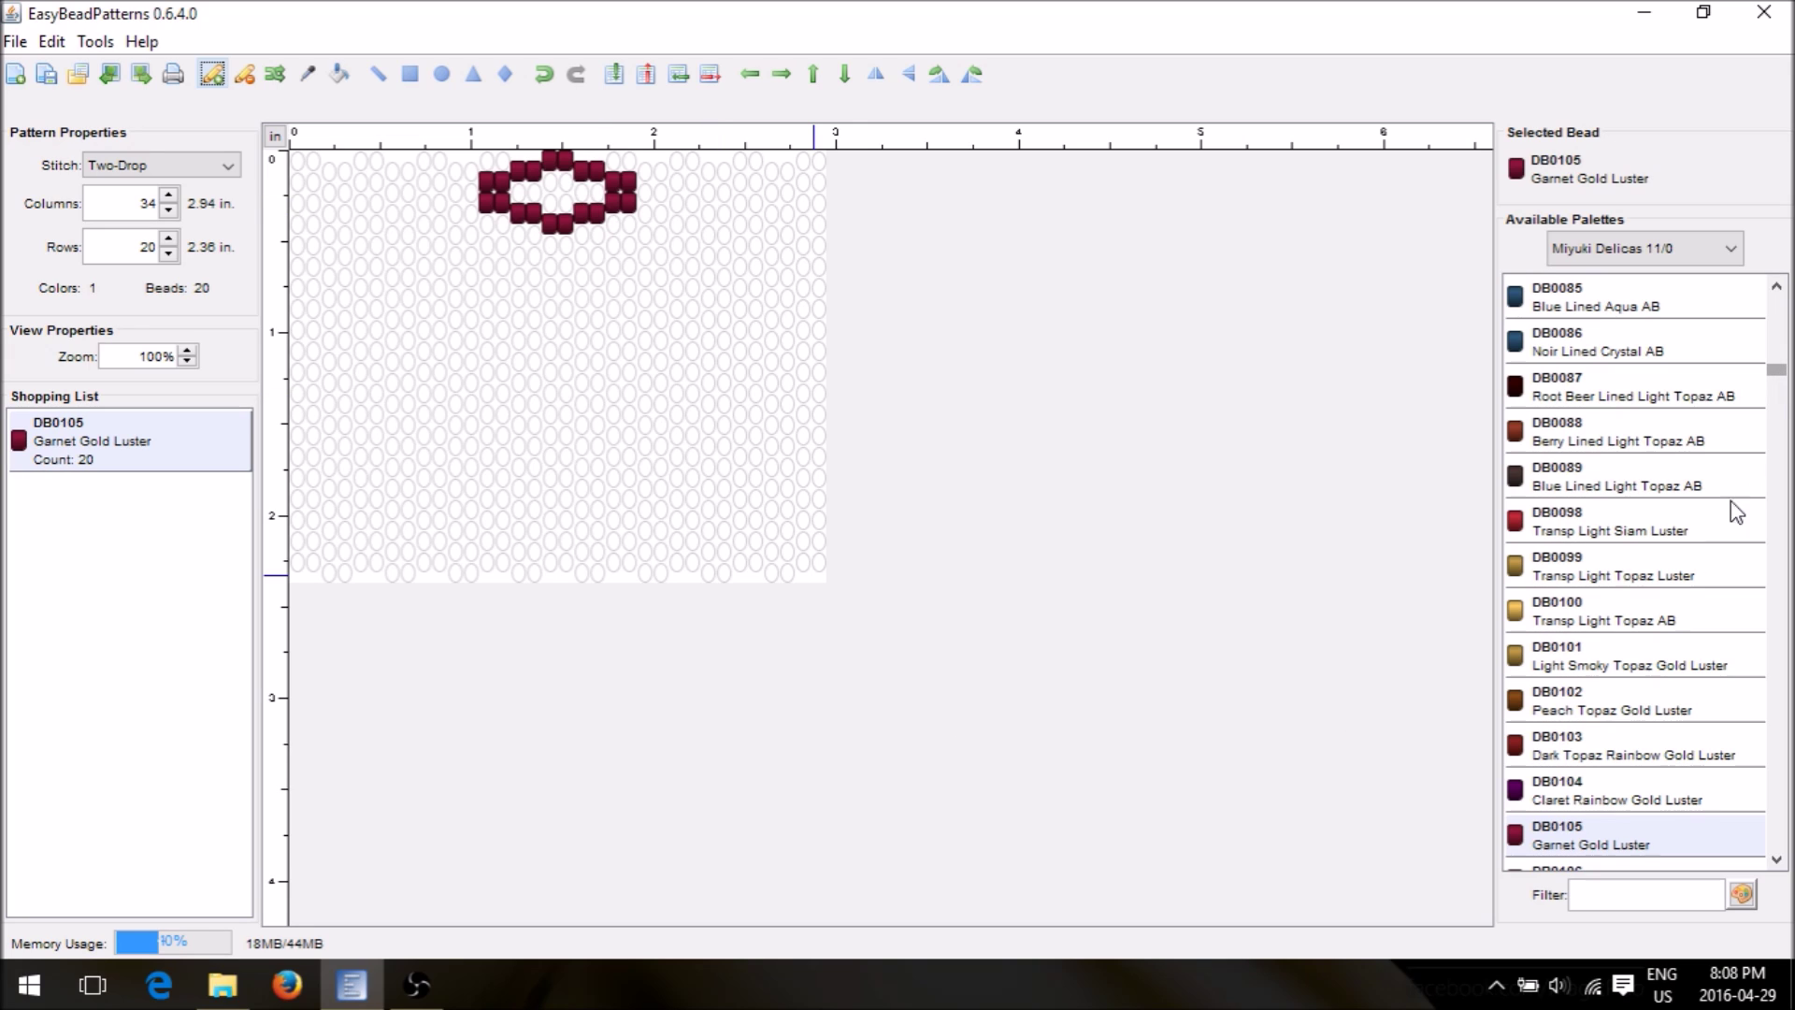
Fill the inside of the garnet diamond with eight DB0100 Transp Light Topaz AB beads
{"action": "left_click", "coordinate": [1578, 619]}
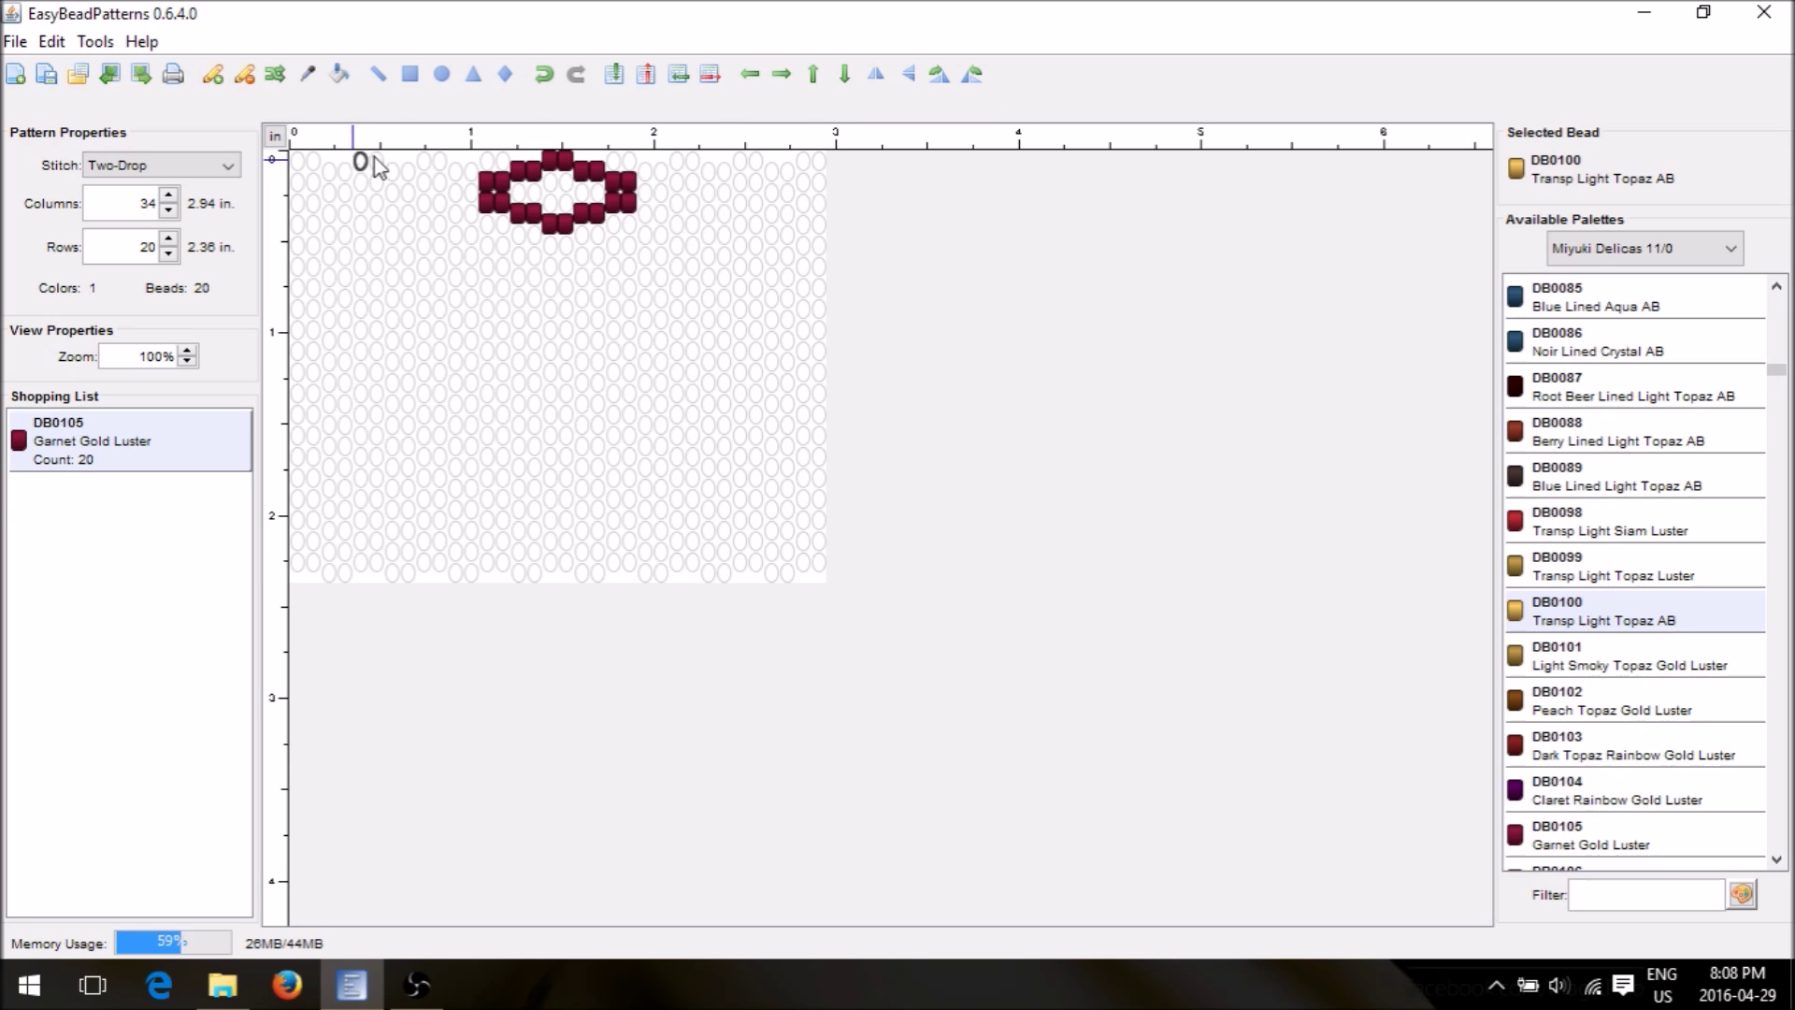
{"action": "left_click", "coordinate": [550, 181]}
{"action": "left_click", "coordinate": [564, 183]}
{"action": "left_click", "coordinate": [565, 202]}
{"action": "left_click", "coordinate": [551, 204]}
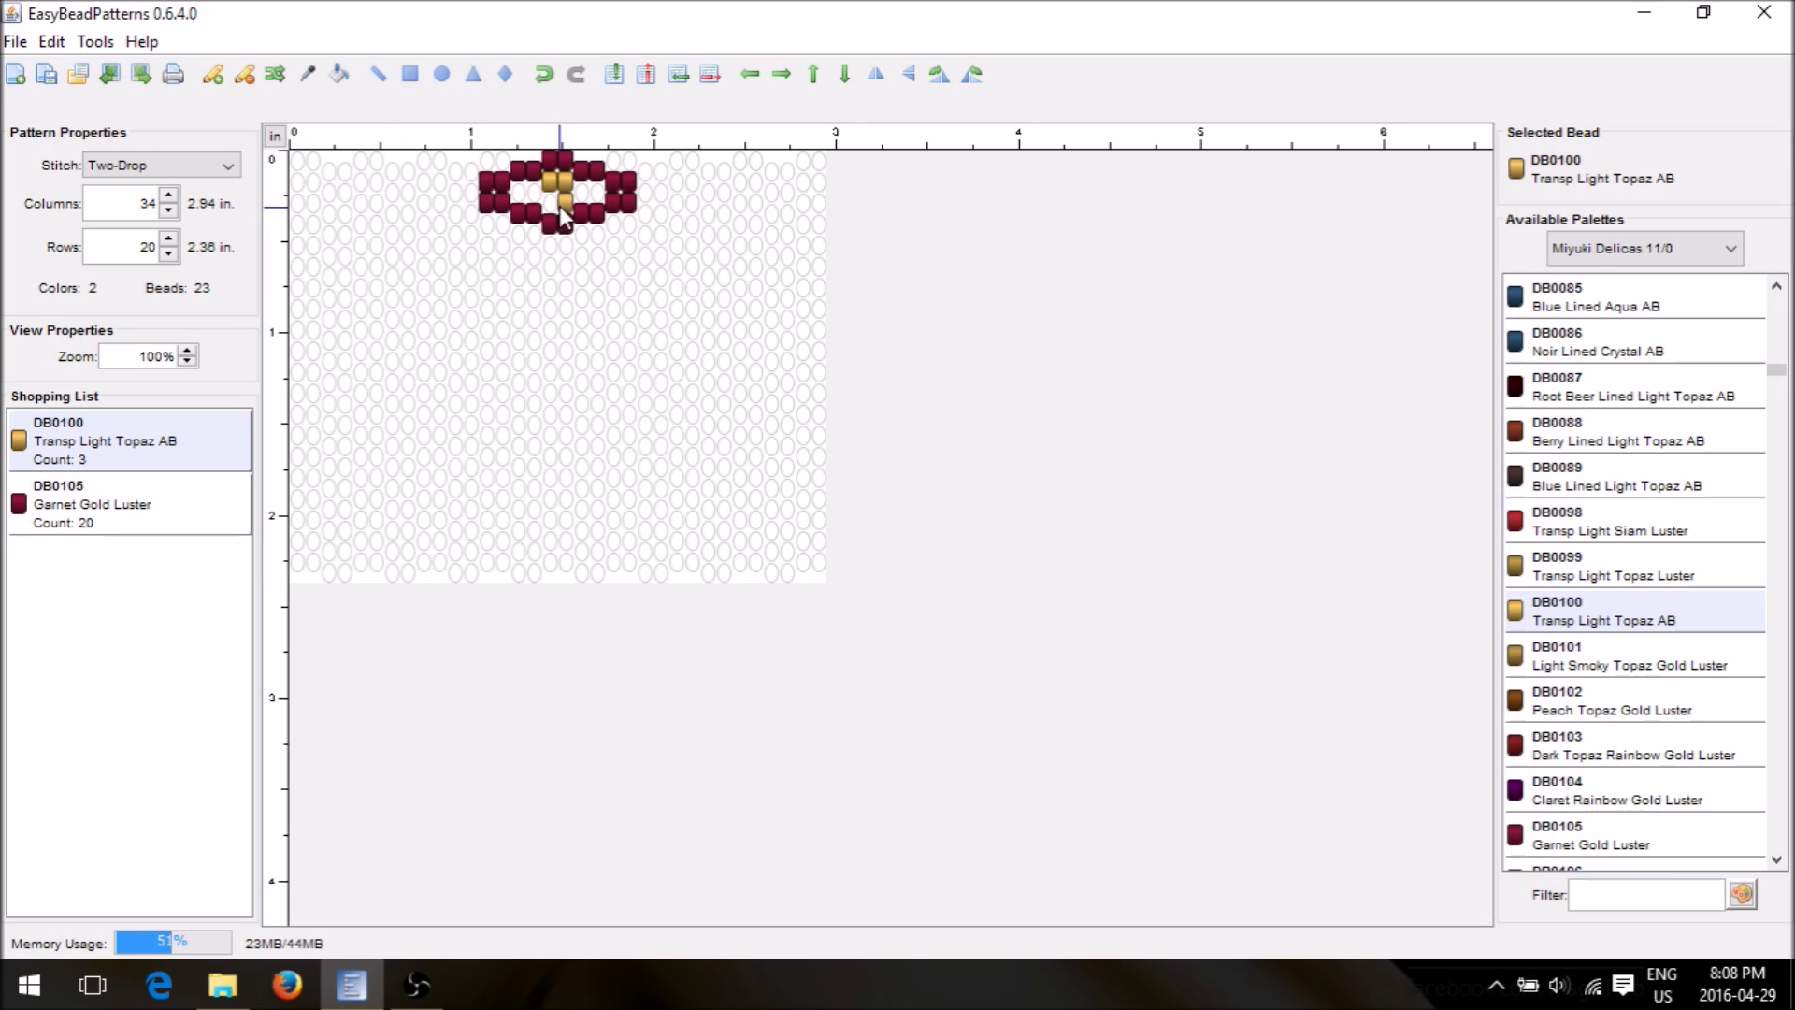
{"action": "left_click", "coordinate": [535, 192]}
{"action": "left_click", "coordinate": [519, 191]}
{"action": "left_click", "coordinate": [584, 192]}
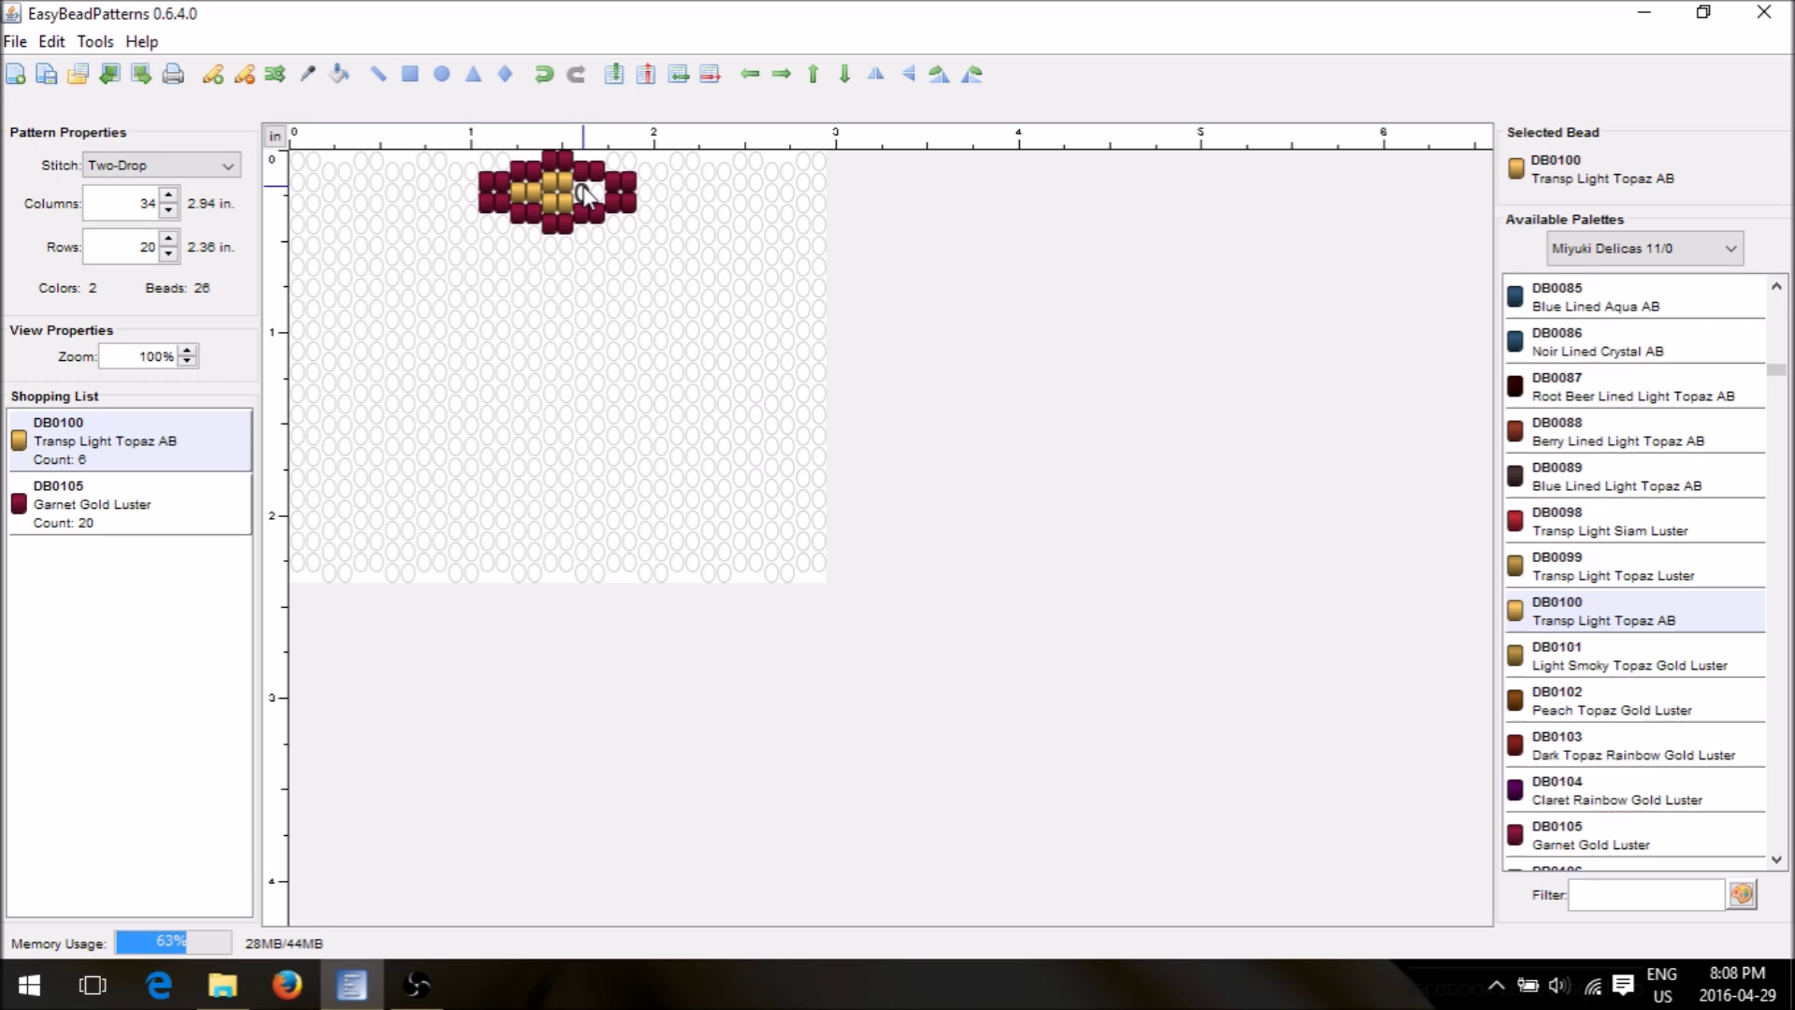
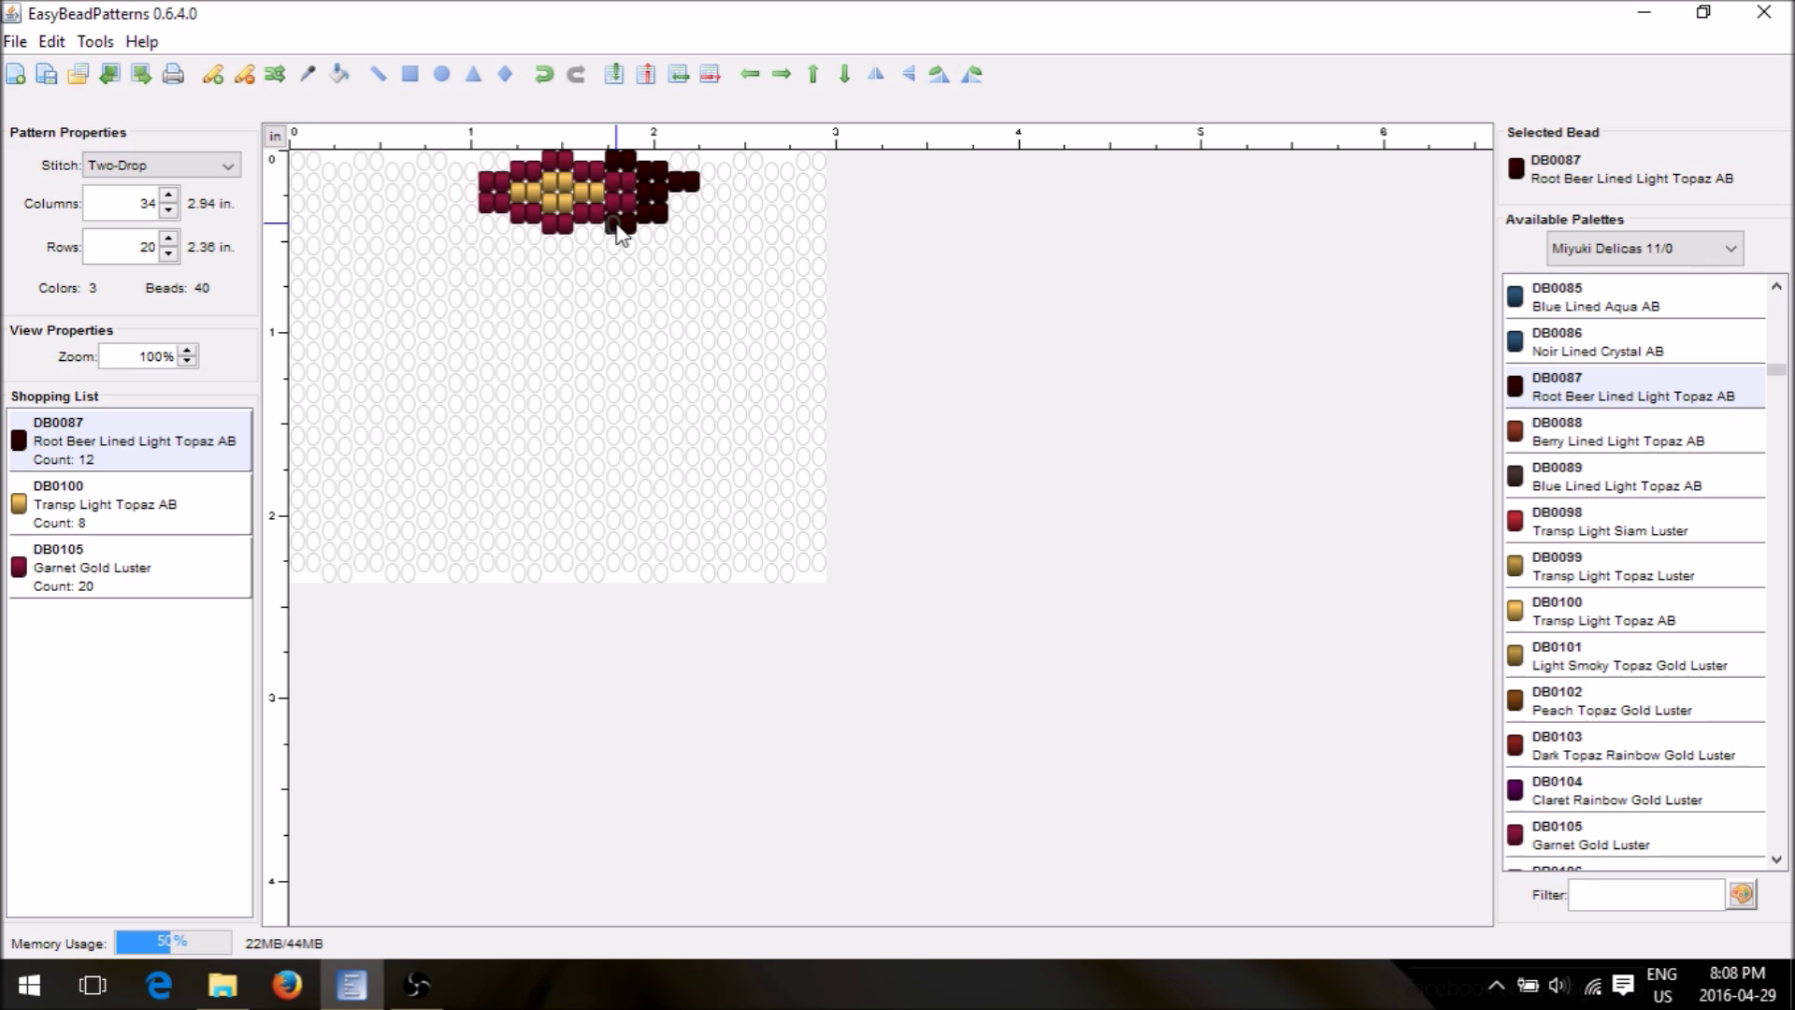
Border the diamond's left side with eight DB0087 Root Beer Lined Light Topaz AB beads, mirroring the right side
{"action": "left_click", "coordinate": [499, 164]}
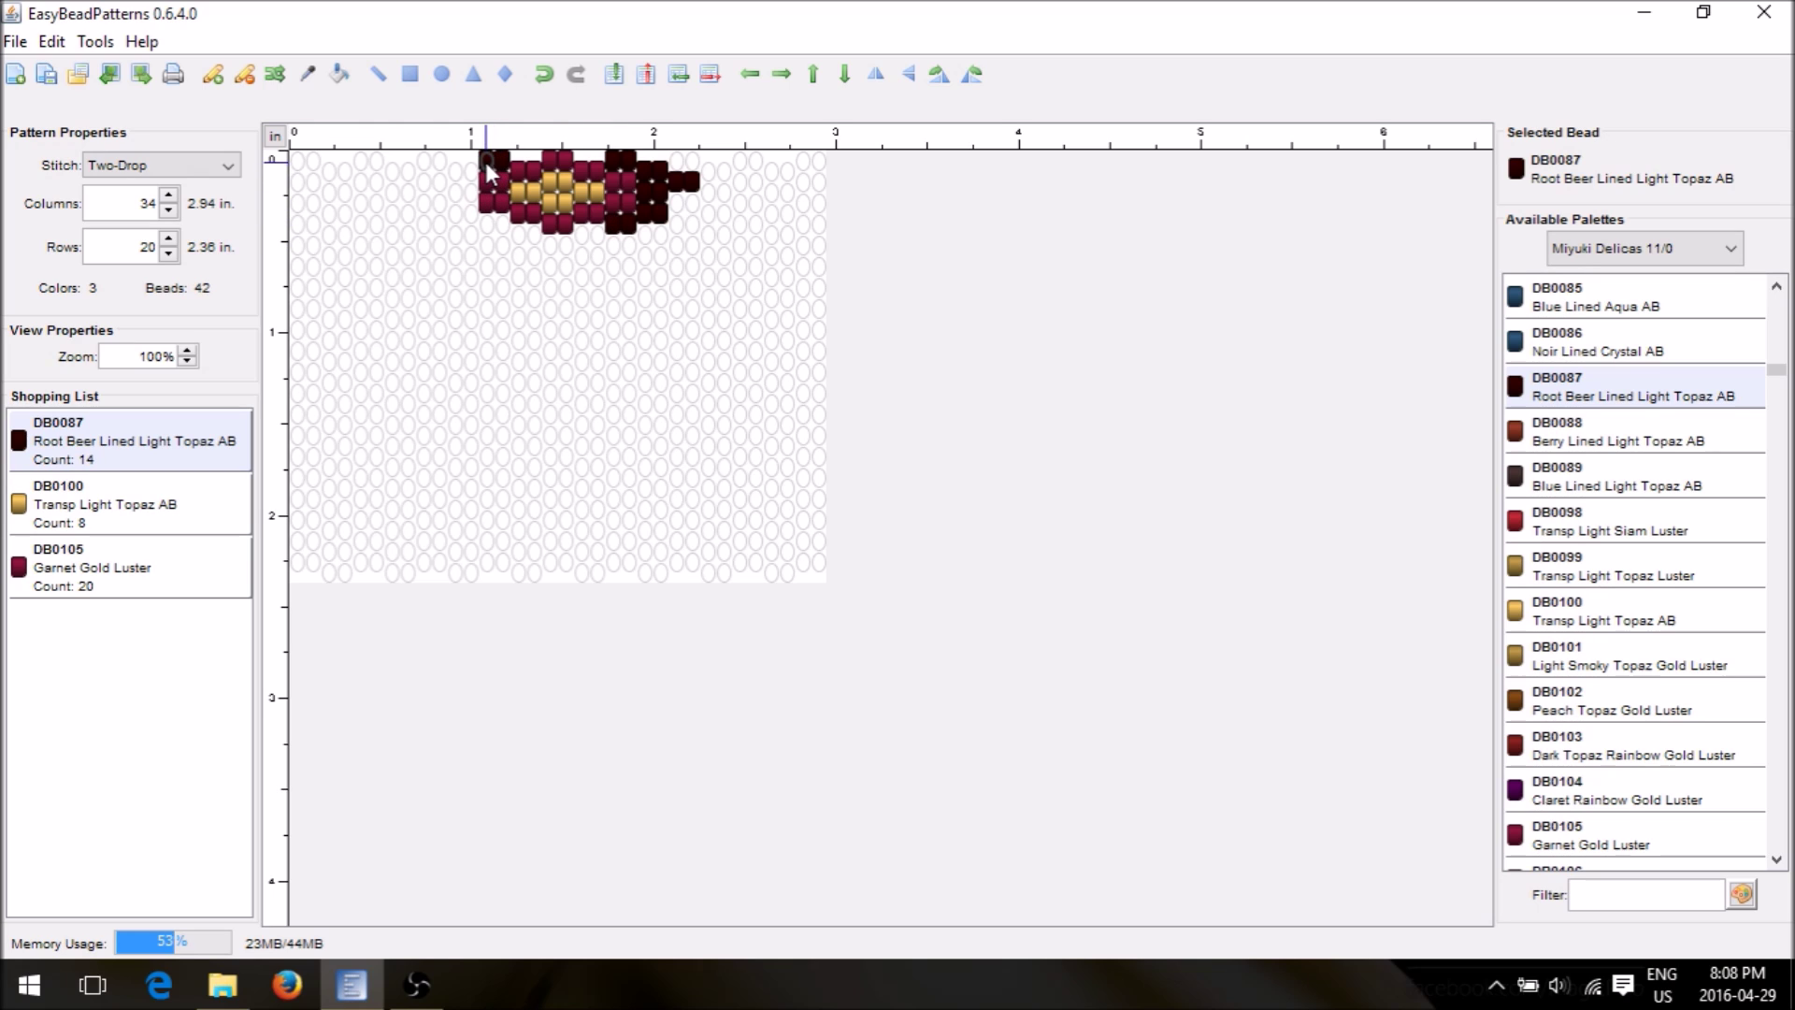
{"action": "left_click", "coordinate": [472, 173]}
{"action": "left_click", "coordinate": [458, 171]}
{"action": "left_click", "coordinate": [457, 193]}
{"action": "left_click", "coordinate": [469, 193]}
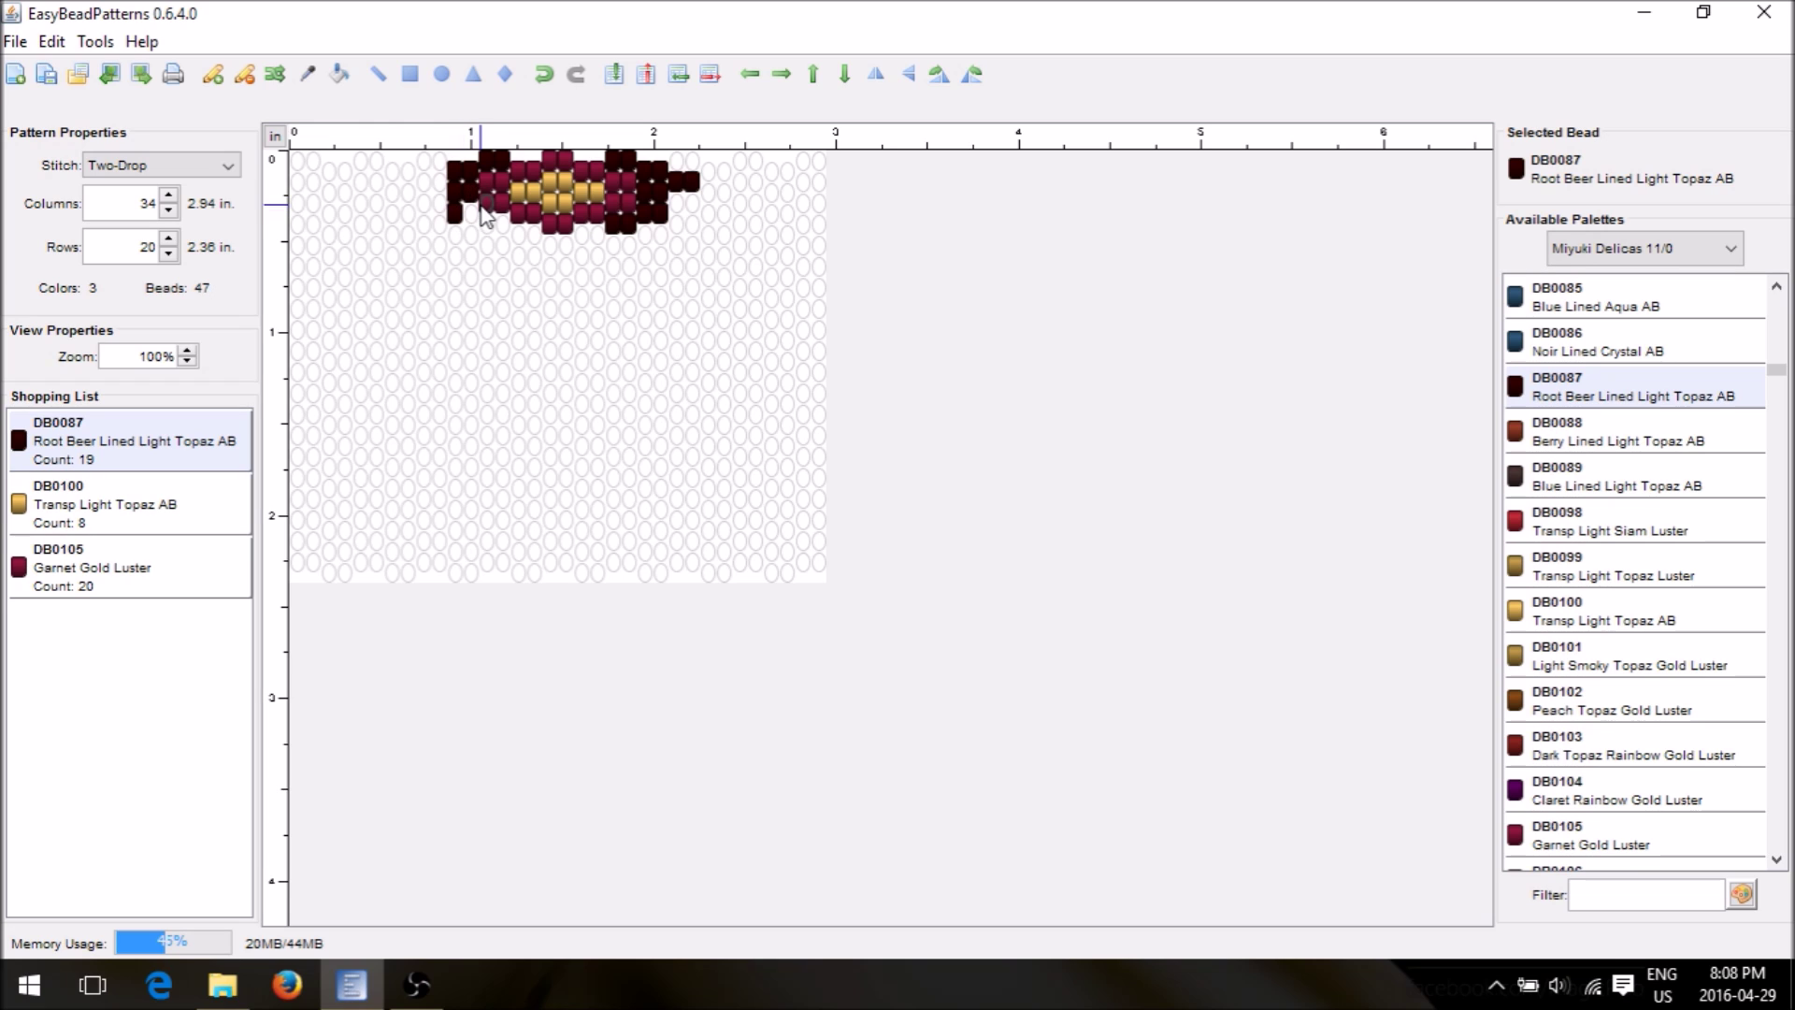
{"action": "left_click", "coordinate": [470, 214]}
Add four Root Beer Lined Light Topaz AB beads at the motif's far left end and two to complete its right end
{"action": "left_click", "coordinate": [437, 180]}
{"action": "left_click", "coordinate": [423, 181]}
{"action": "left_click", "coordinate": [424, 202]}
{"action": "left_click", "coordinate": [436, 202]}
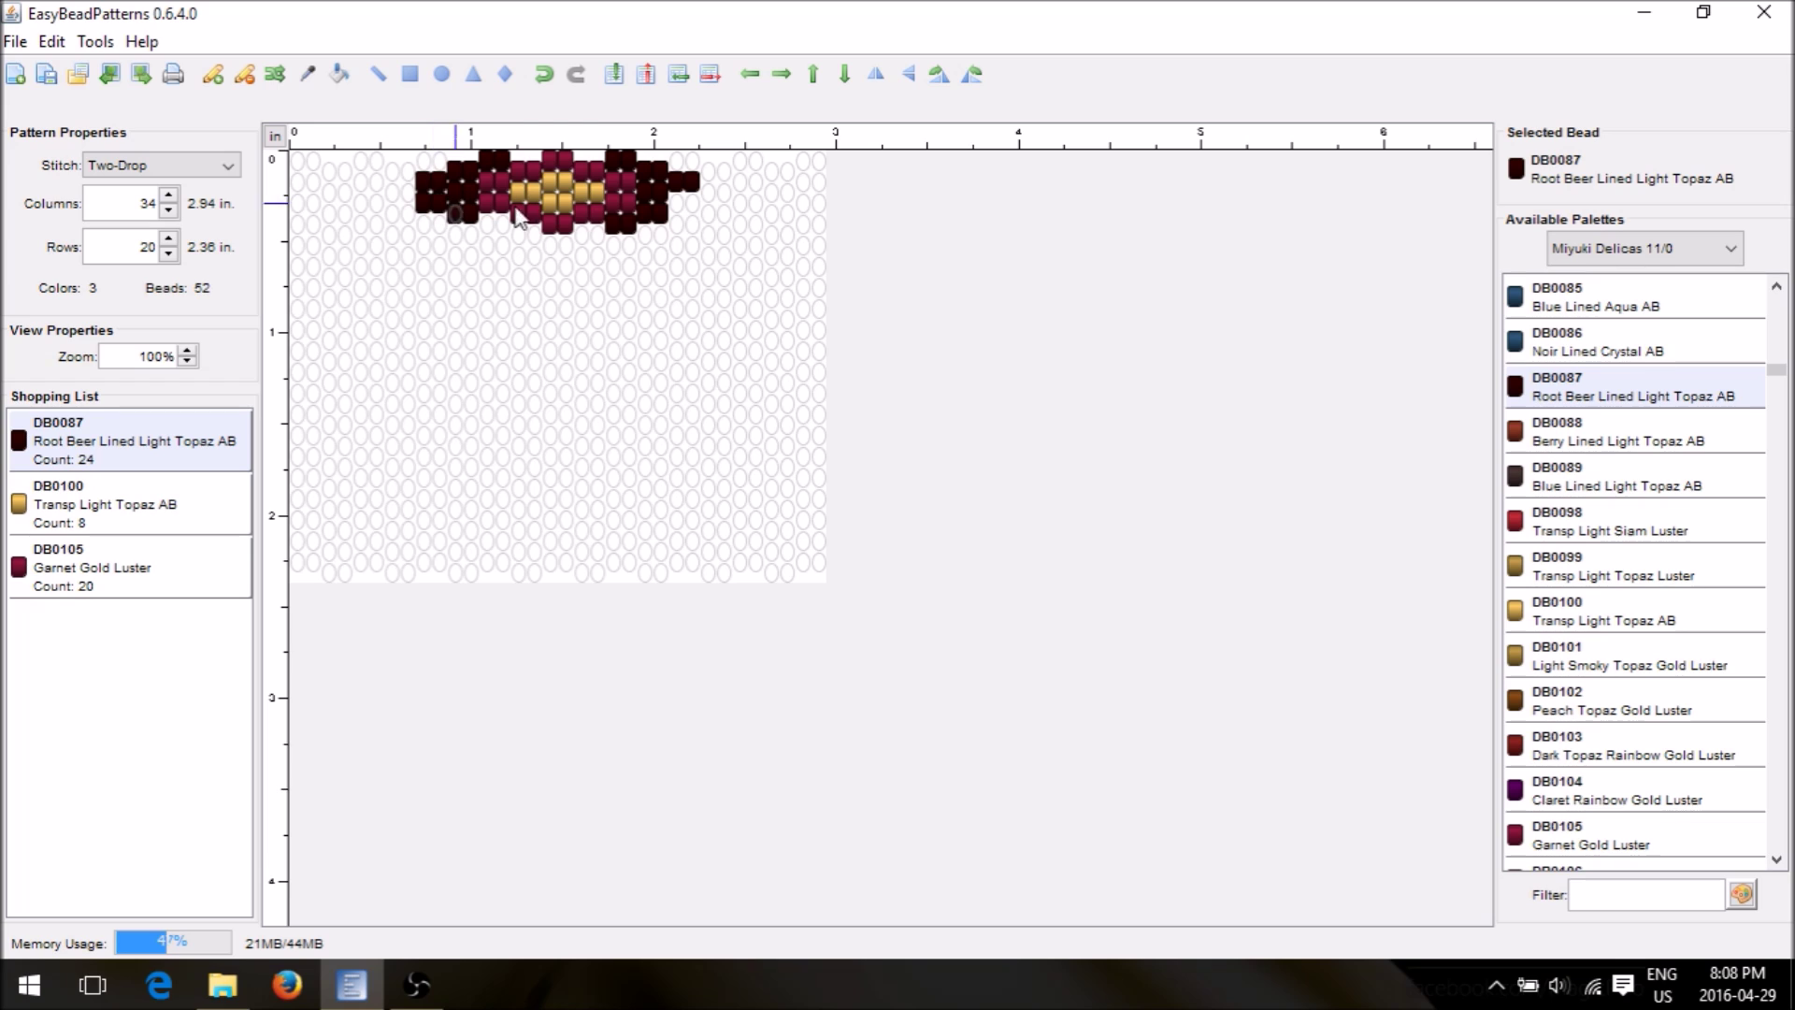
{"action": "left_click", "coordinate": [687, 200]}
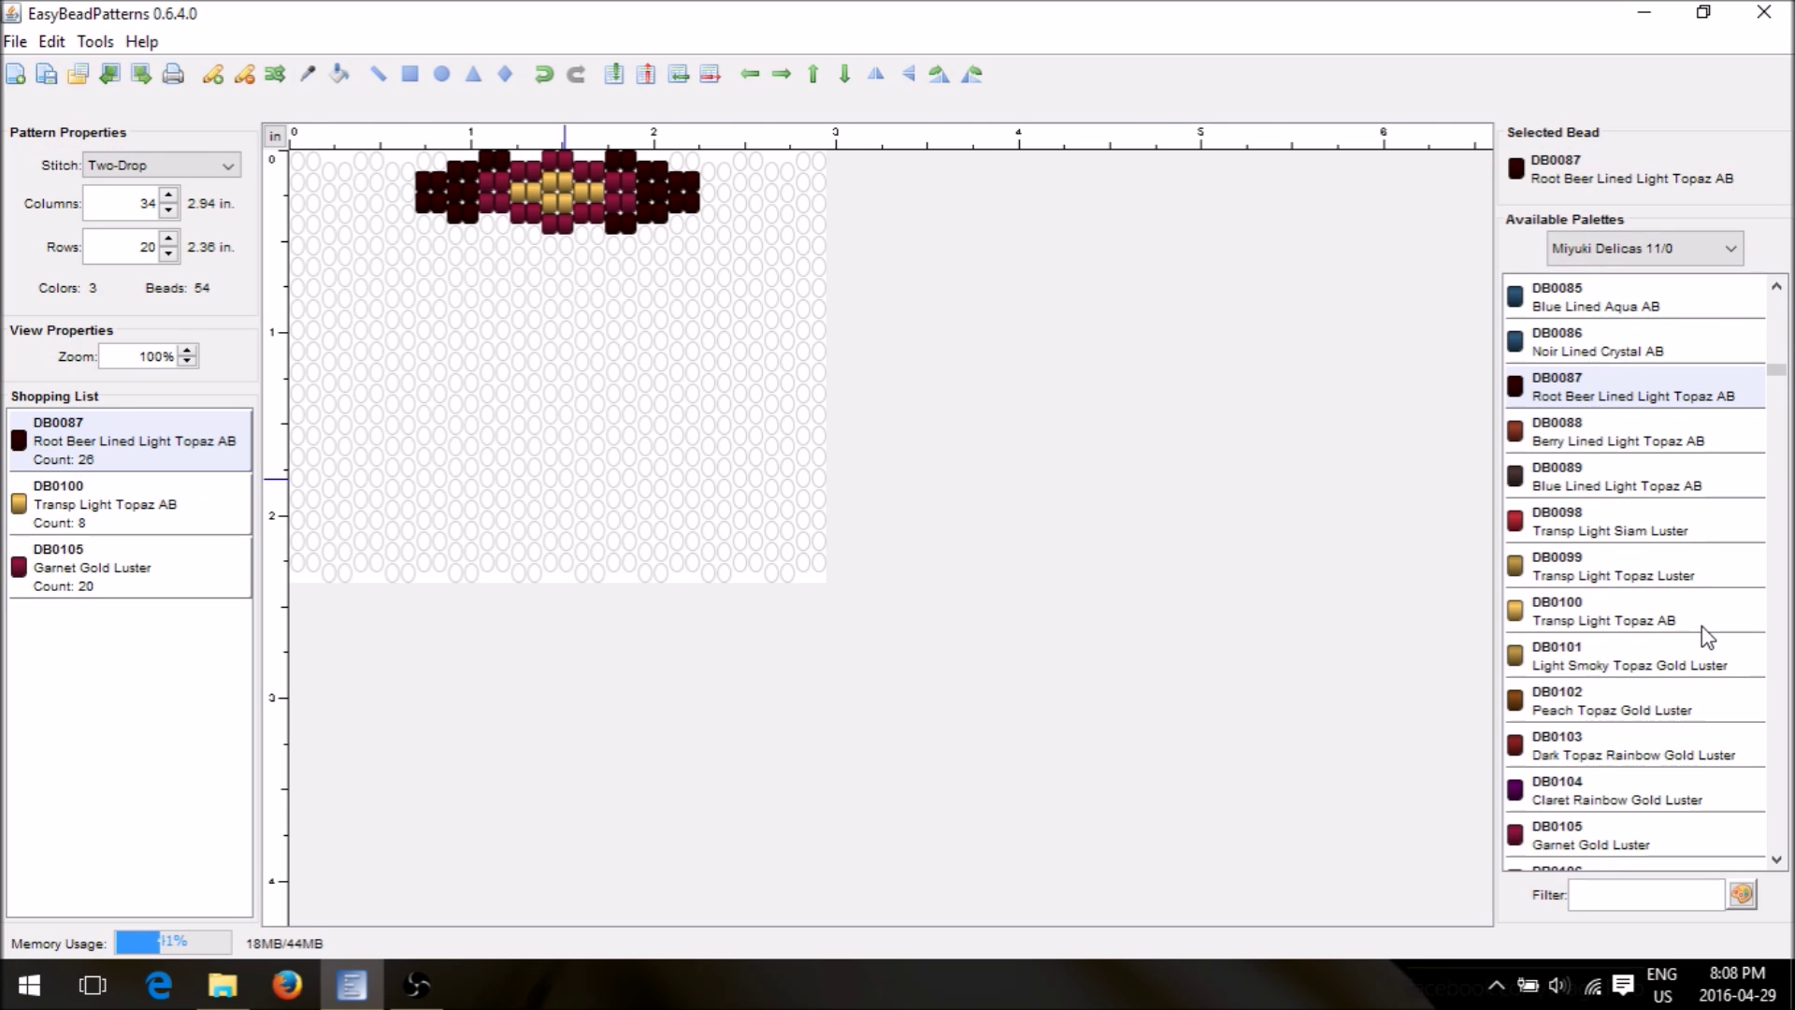
Paint freehand strokes of DB0110 Transp Light marine Blue Gold Luster beads below the motif
{"action": "scroll", "coordinate": [1698, 630], "scroll_direction": "down", "scroll_amount": 4}
{"action": "left_click", "coordinate": [1586, 522]}
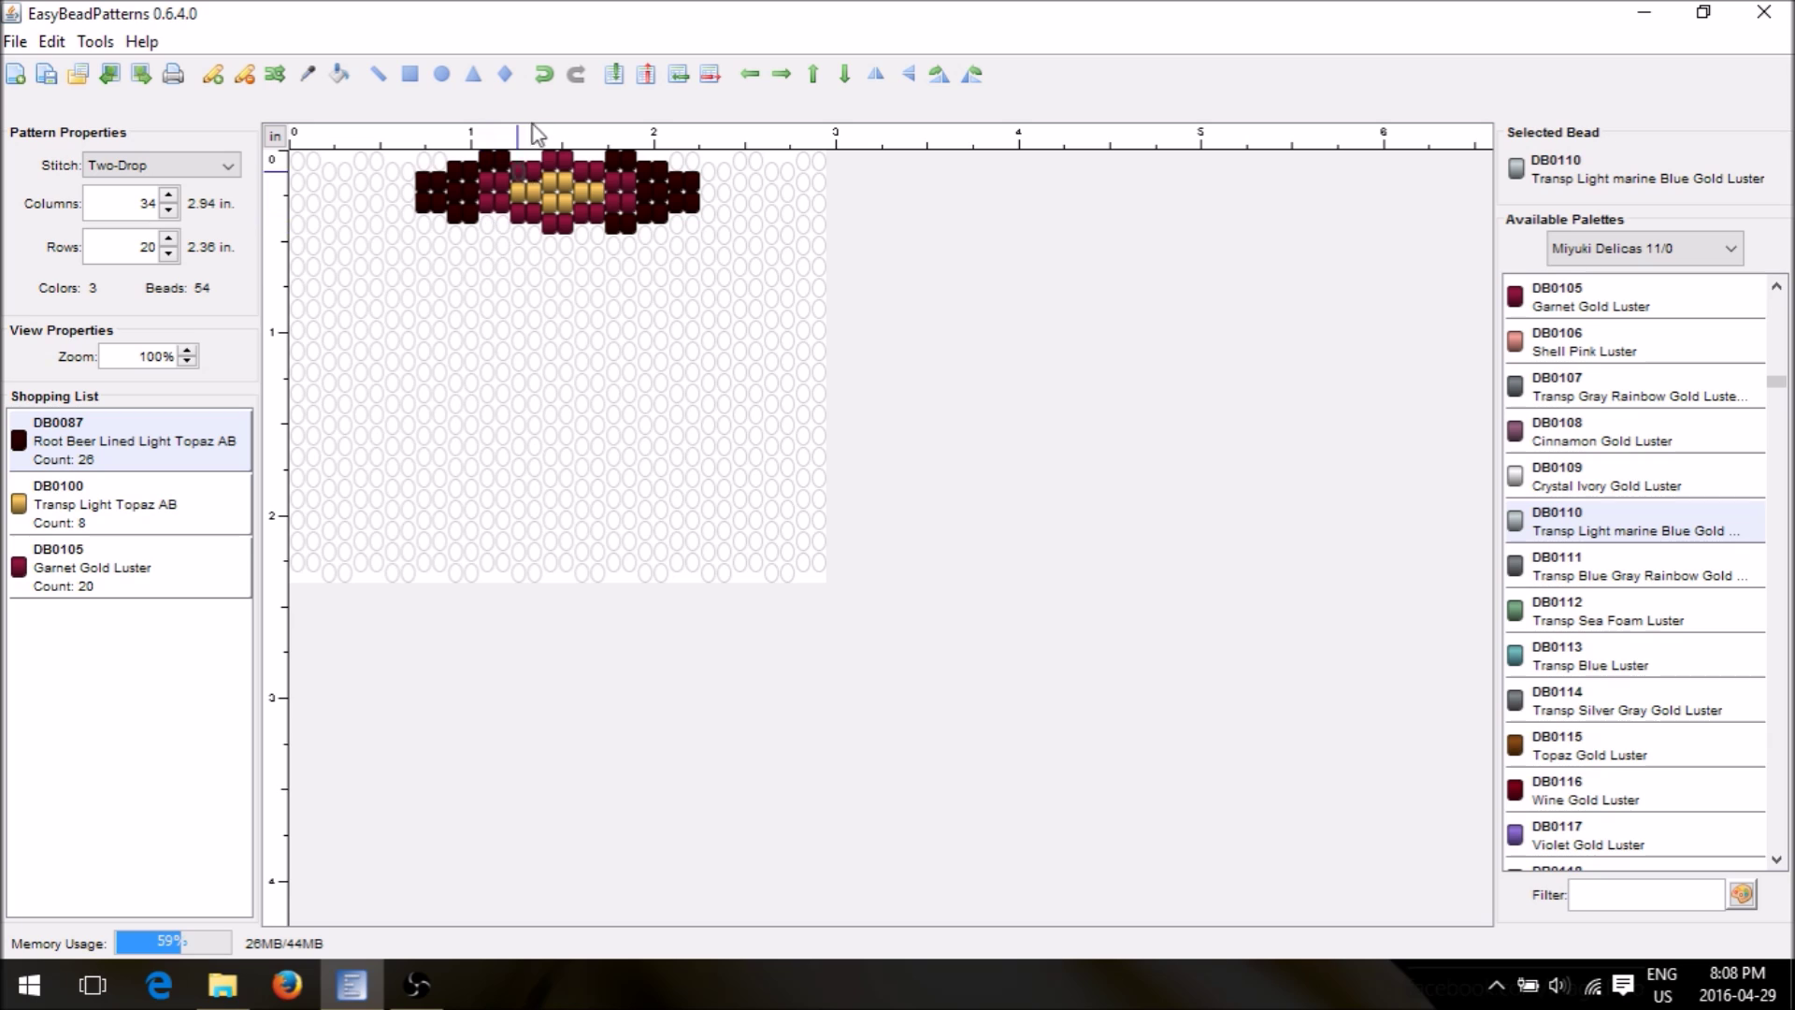
{"action": "mouse_move", "coordinate": [487, 223]}
{"action": "left_mouse_down"}
{"action": "mouse_move", "coordinate": [605, 370]}
{"action": "mouse_move", "coordinate": [635, 319]}
{"action": "mouse_move", "coordinate": [639, 239]}
{"action": "mouse_move", "coordinate": [595, 258]}
{"action": "mouse_move", "coordinate": [504, 224]}
{"action": "mouse_move", "coordinate": [525, 234]}
{"action": "mouse_move", "coordinate": [560, 341]}
{"action": "mouse_move", "coordinate": [491, 261]}
{"action": "mouse_move", "coordinate": [538, 312]}
{"action": "mouse_move", "coordinate": [558, 270]}
{"action": "mouse_move", "coordinate": [533, 260]}
{"action": "mouse_move", "coordinate": [582, 234]}
{"action": "left_mouse_up"}
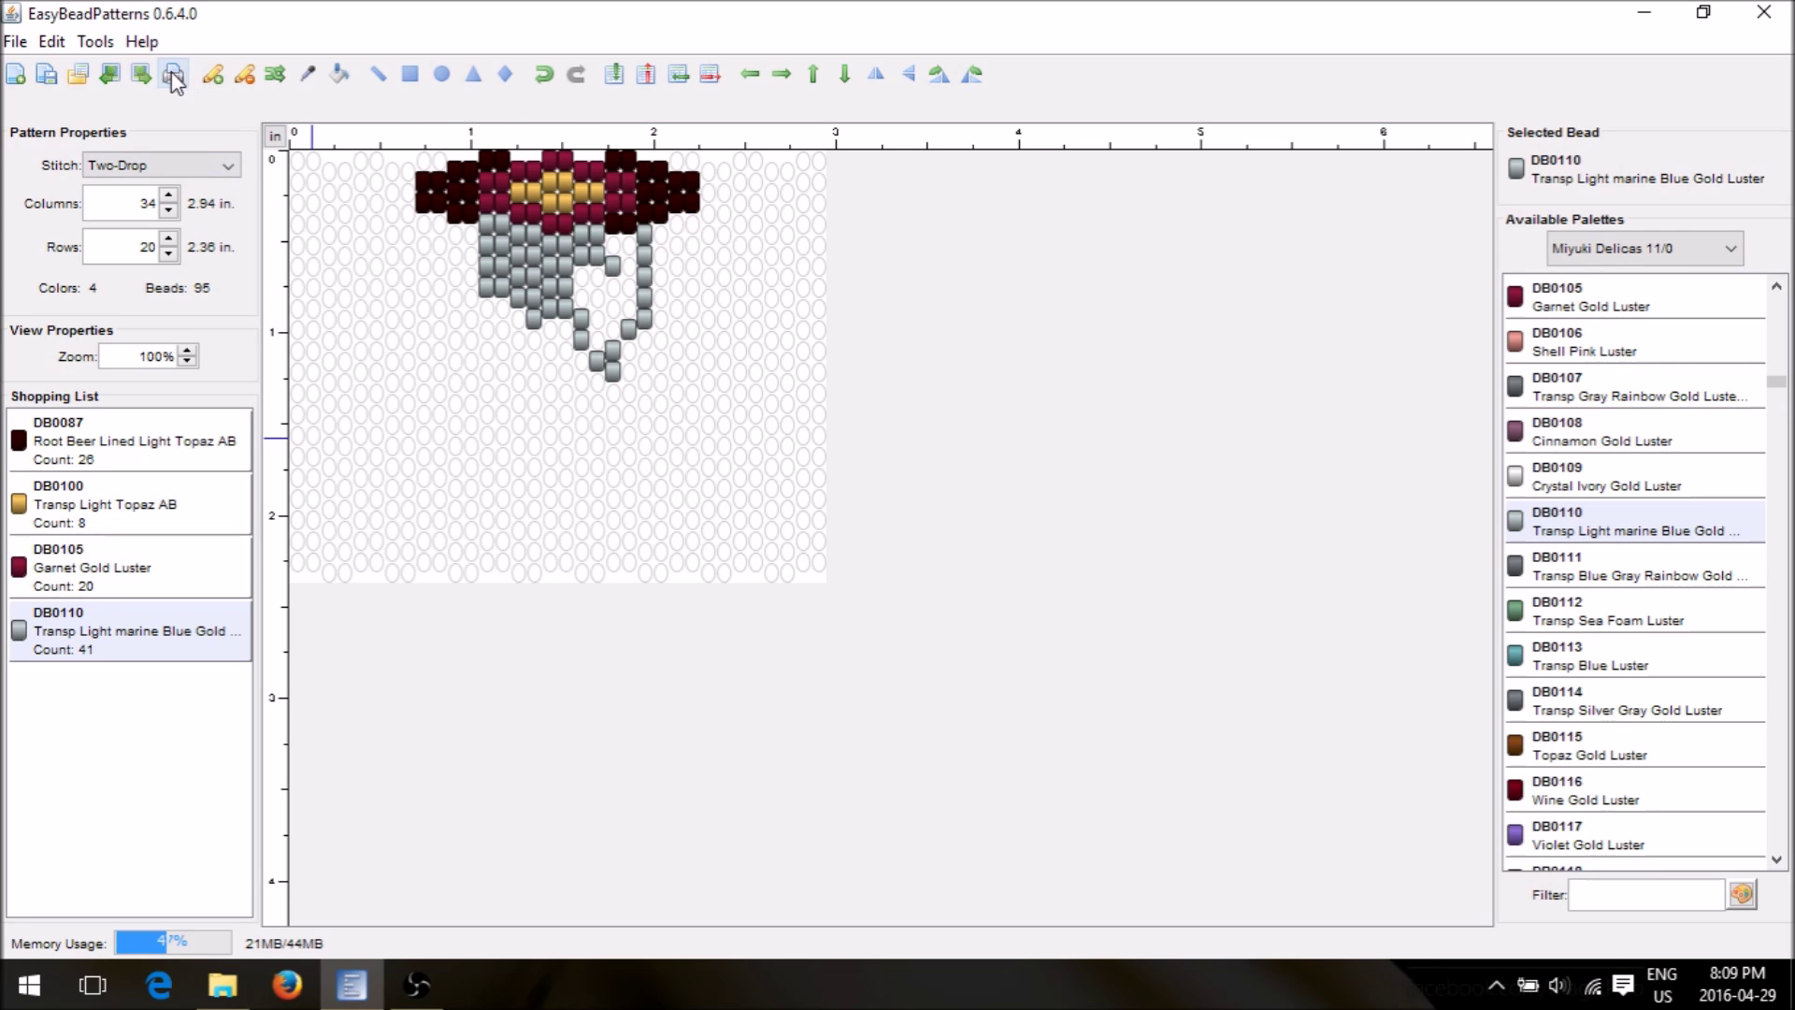
Fill the empty background and the enclosed gap below the motif with DB0110 Transp Light marine Blue Gold Luster
{"action": "left_click", "coordinate": [308, 75]}
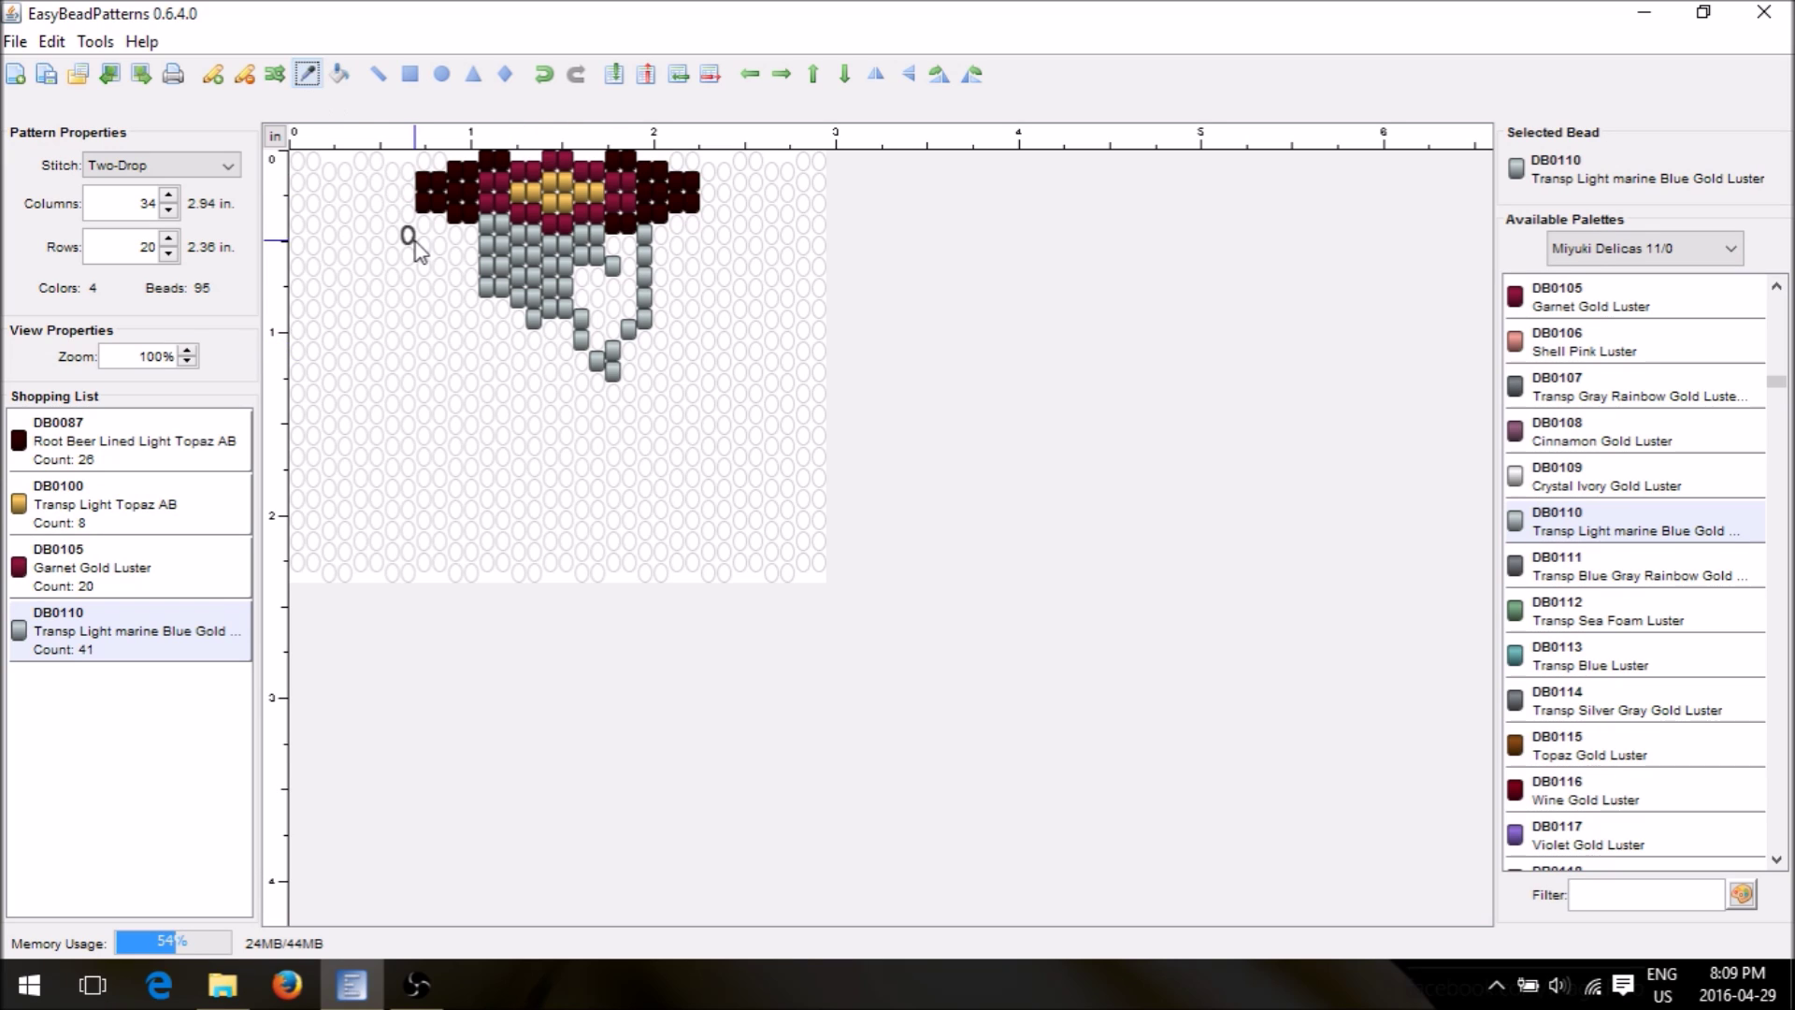
{"action": "left_click", "coordinate": [340, 78]}
{"action": "left_click", "coordinate": [576, 362]}
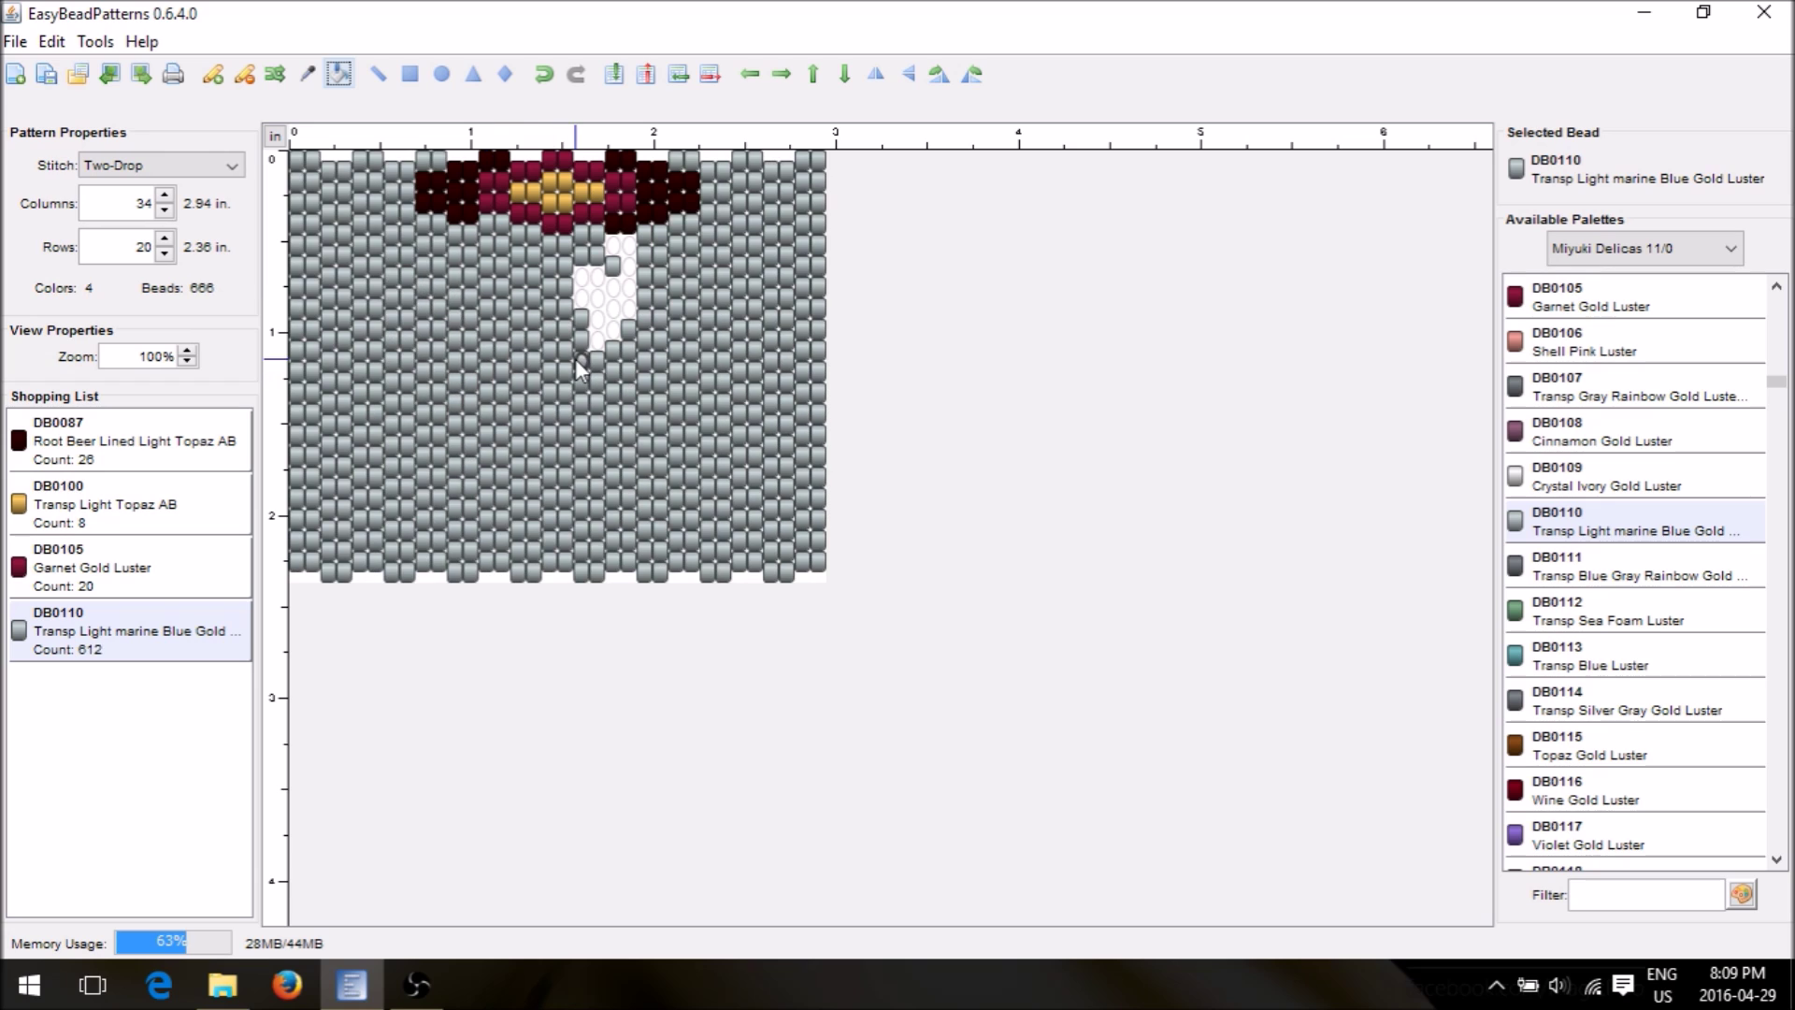
{"action": "left_click", "coordinate": [618, 273]}
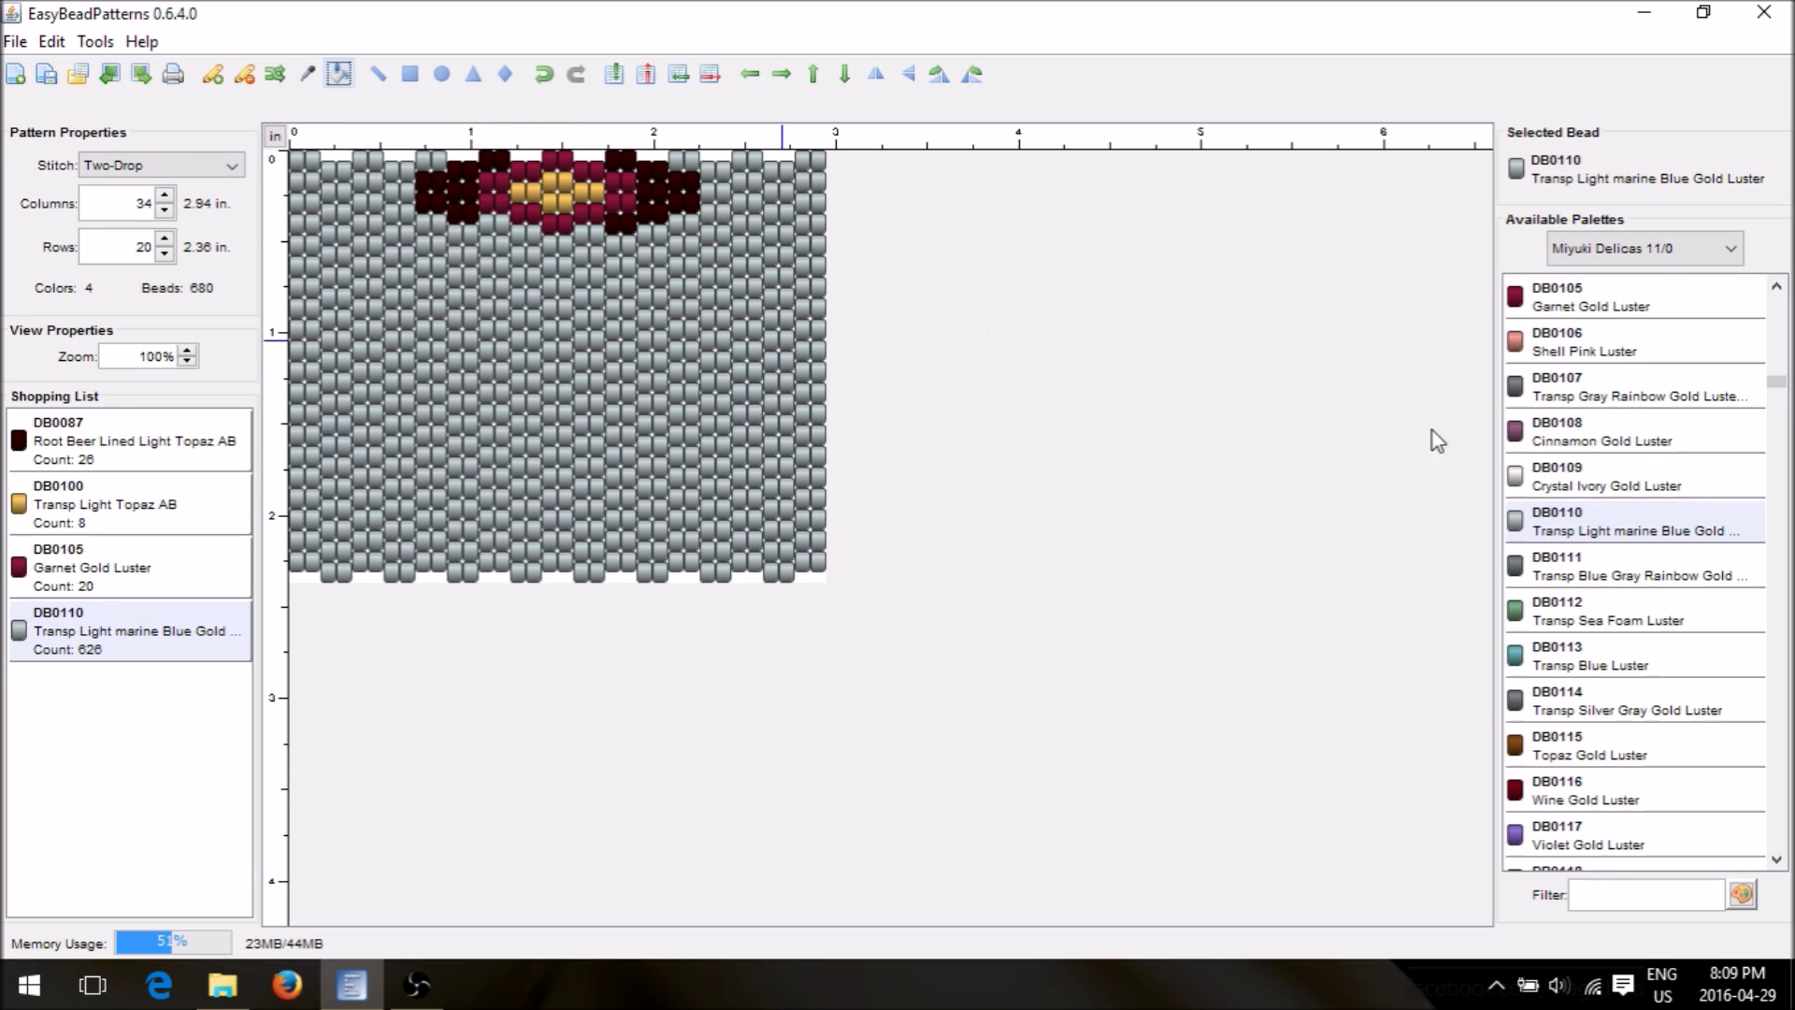
Try the background in DB0112 Transp Sea Foam Luster, and refill it with DB0117 Violet Gold Luster
{"action": "left_click", "coordinate": [1572, 619]}
{"action": "left_click", "coordinate": [464, 324]}
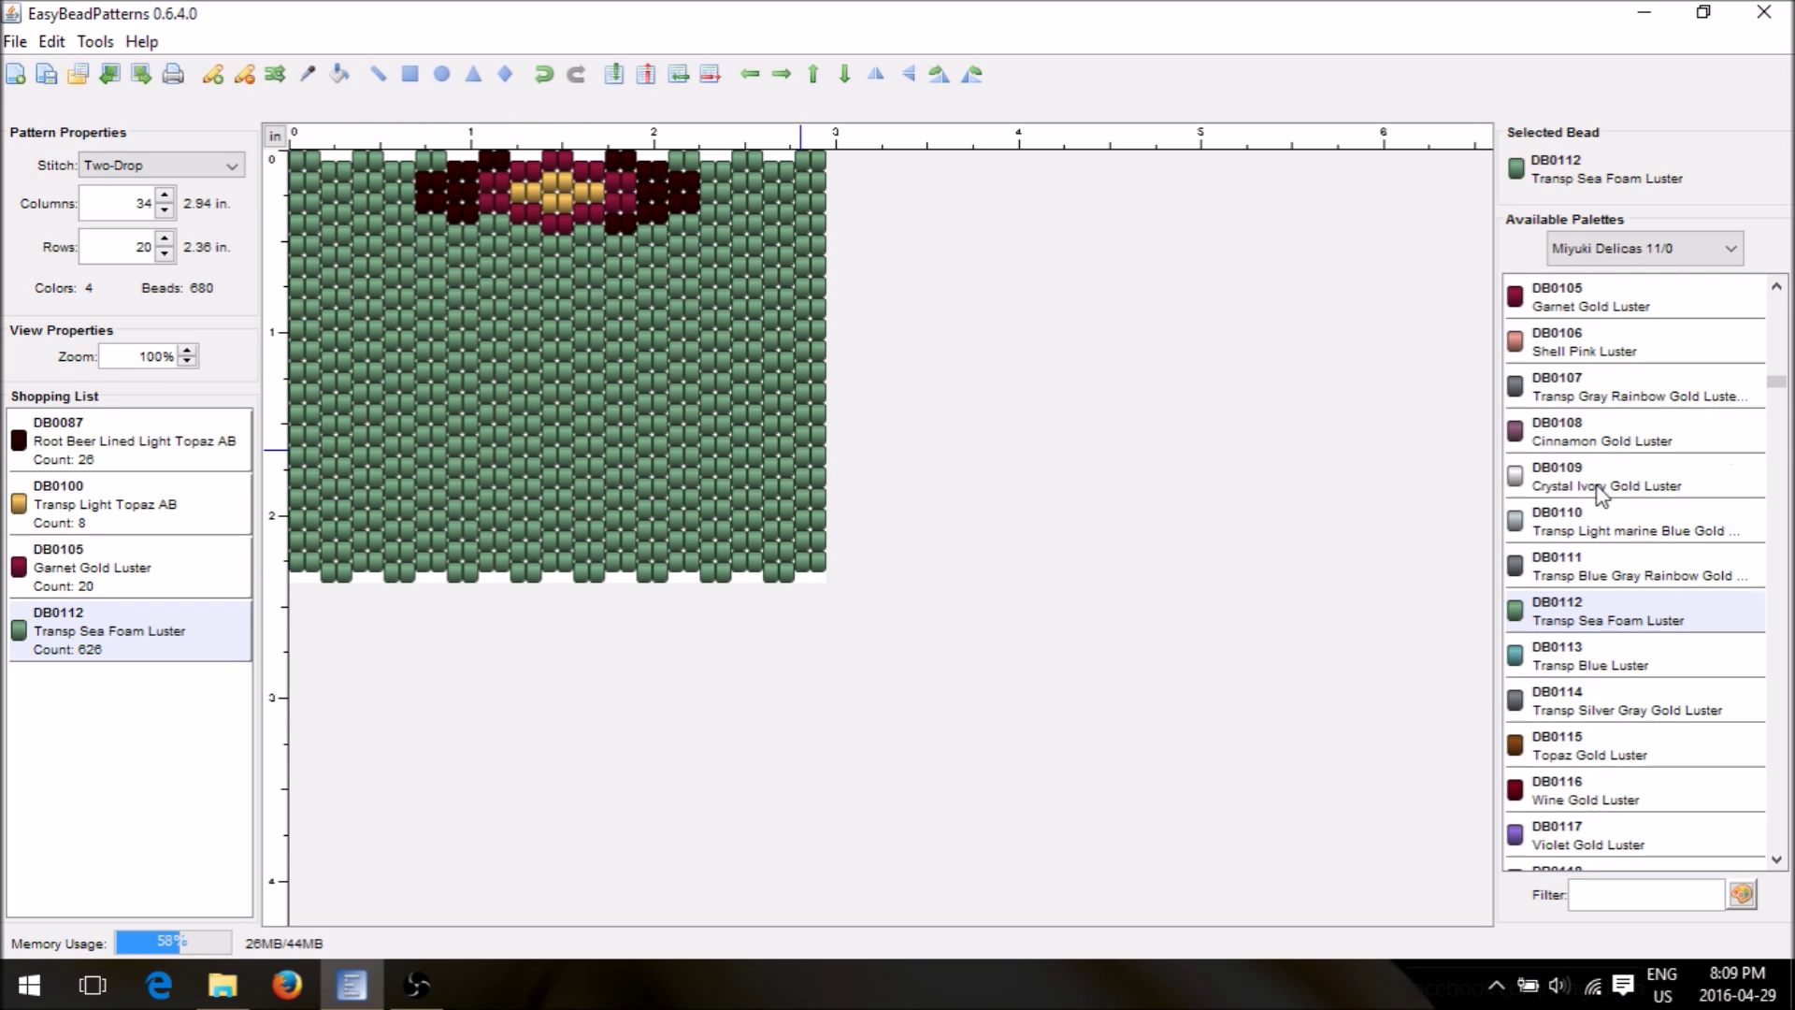
{"action": "scroll", "coordinate": [1599, 561], "scroll_direction": "down", "scroll_amount": 2}
{"action": "left_click", "coordinate": [1591, 570]}
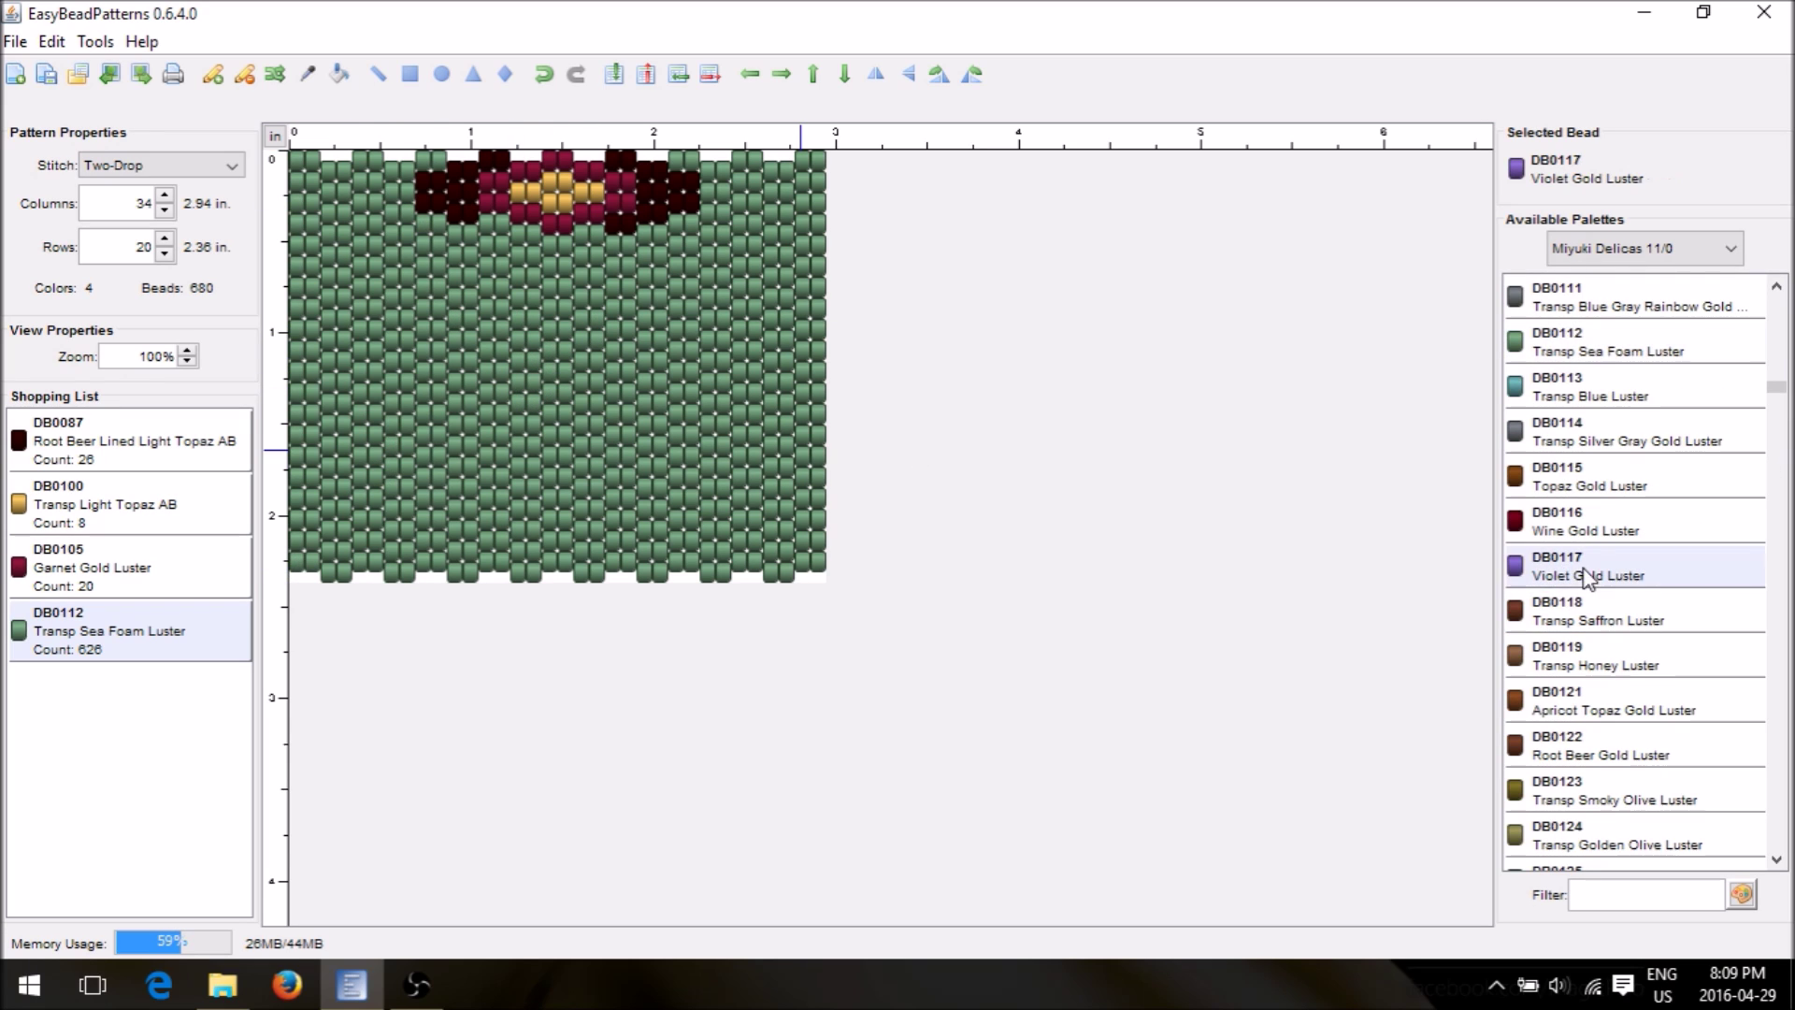
{"action": "left_click", "coordinate": [541, 355]}
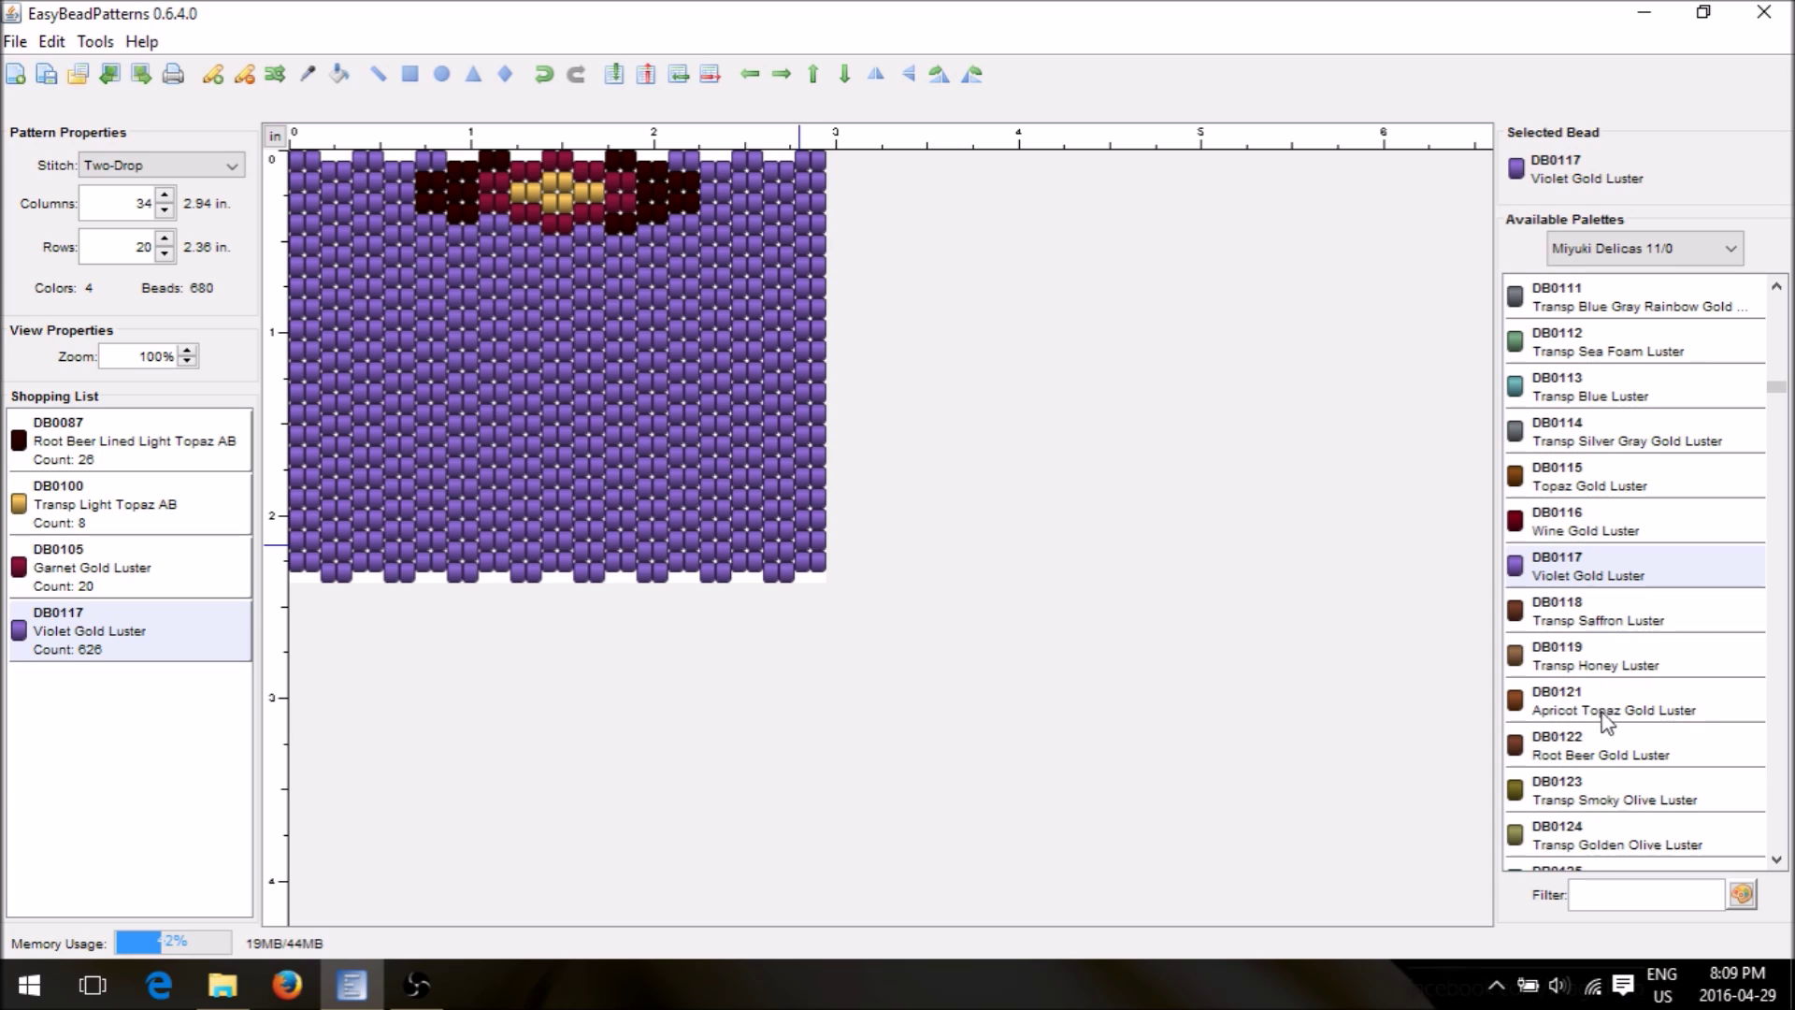
{"action": "left_click", "coordinate": [211, 80]}
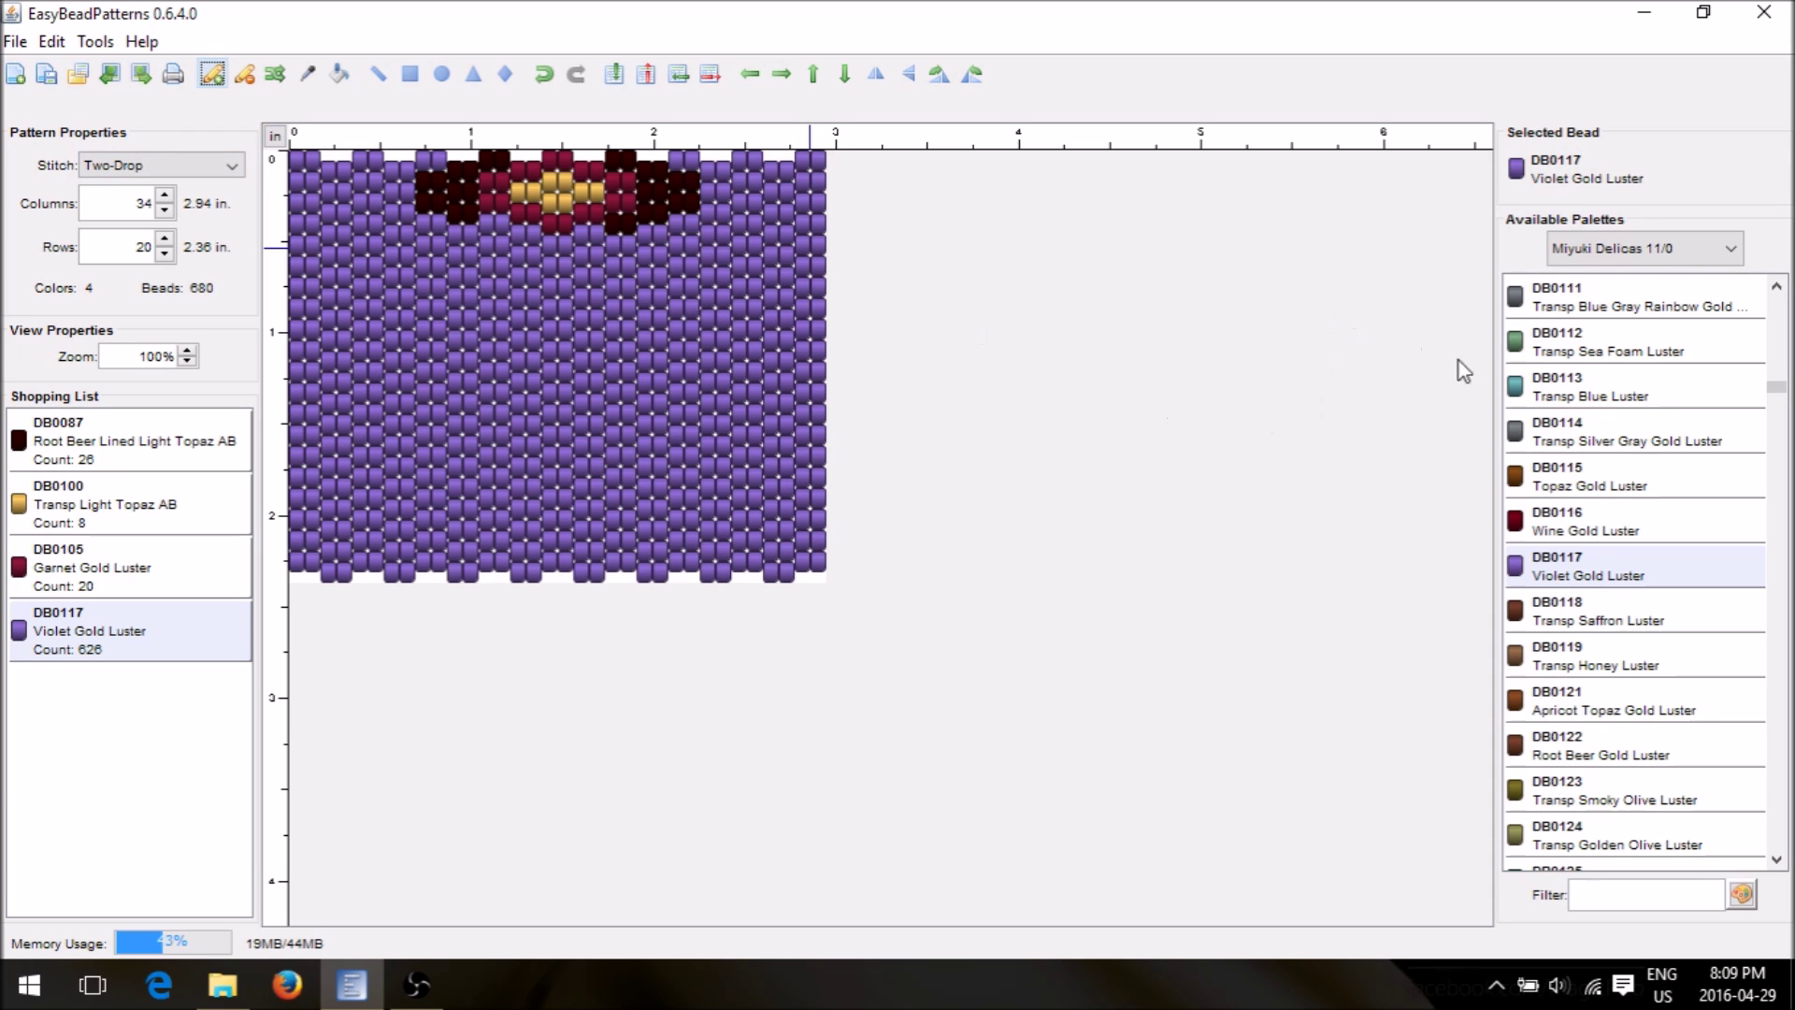
Choose DB0150 Silver Lined Root Beer and paint the bowl of a letter P below the motif's left half
{"action": "scroll", "coordinate": [1640, 584], "scroll_direction": "down", "scroll_amount": 10}
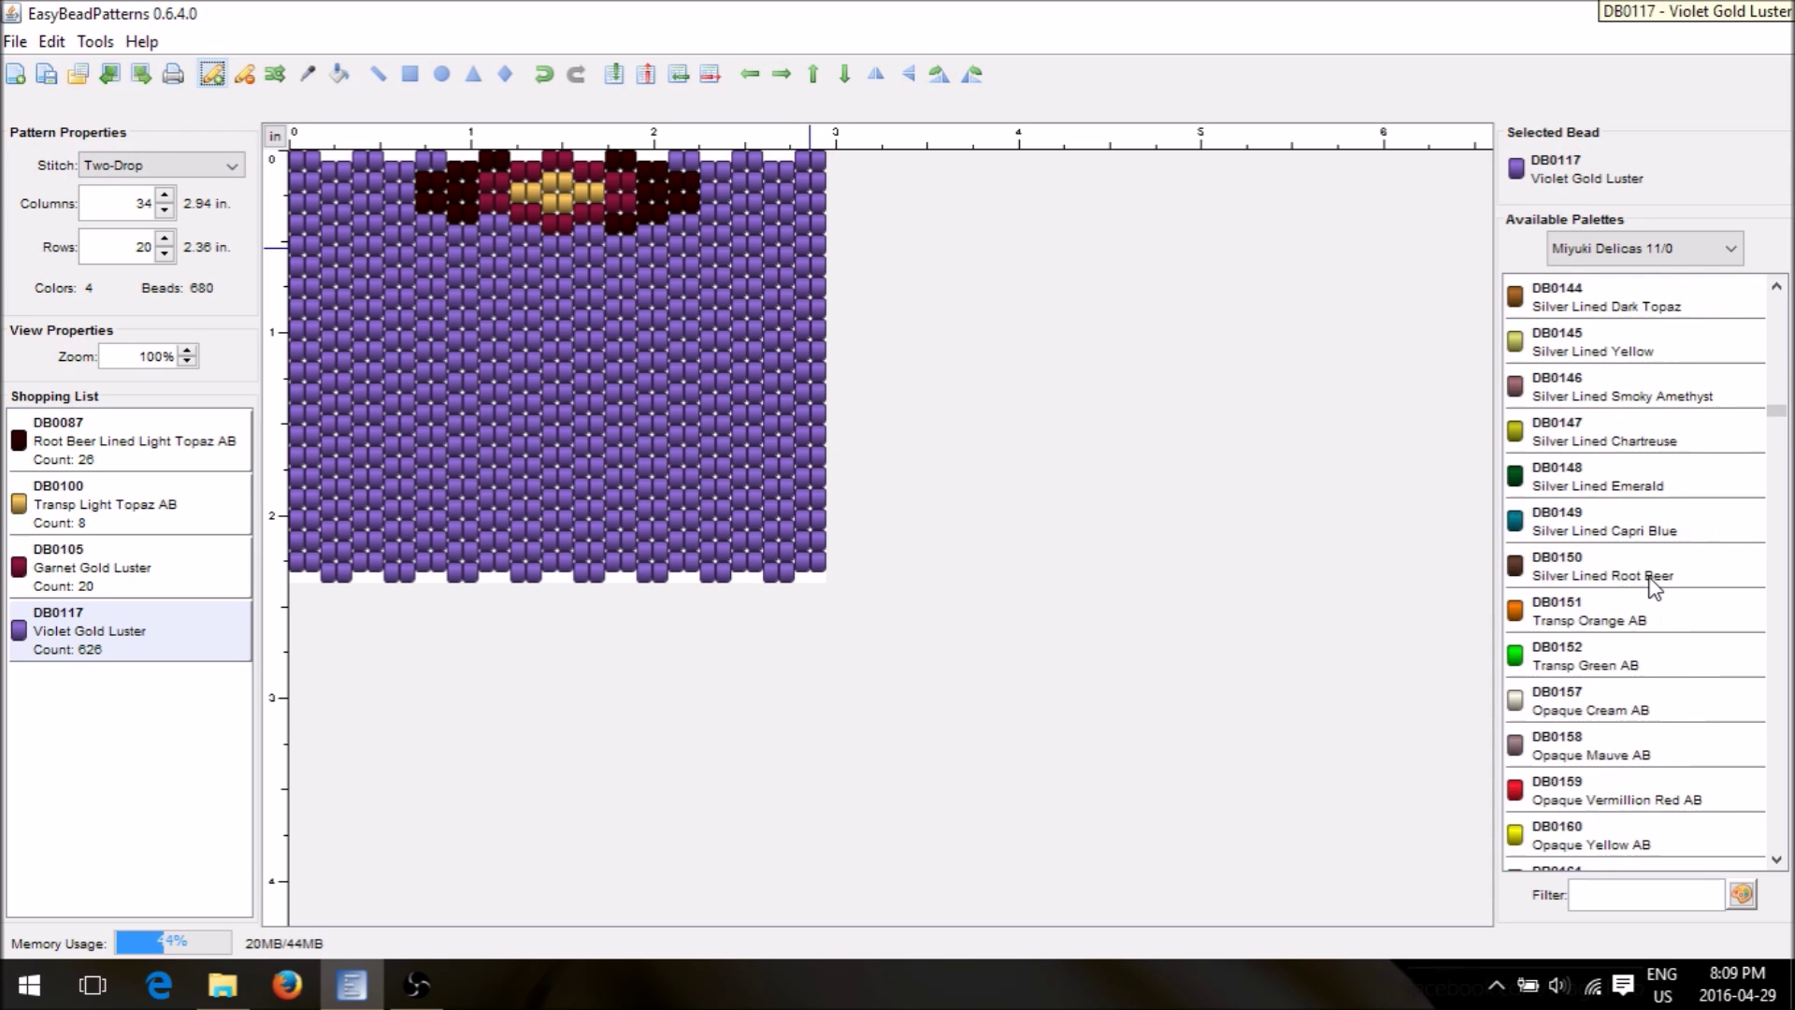
{"action": "left_click", "coordinate": [1556, 570]}
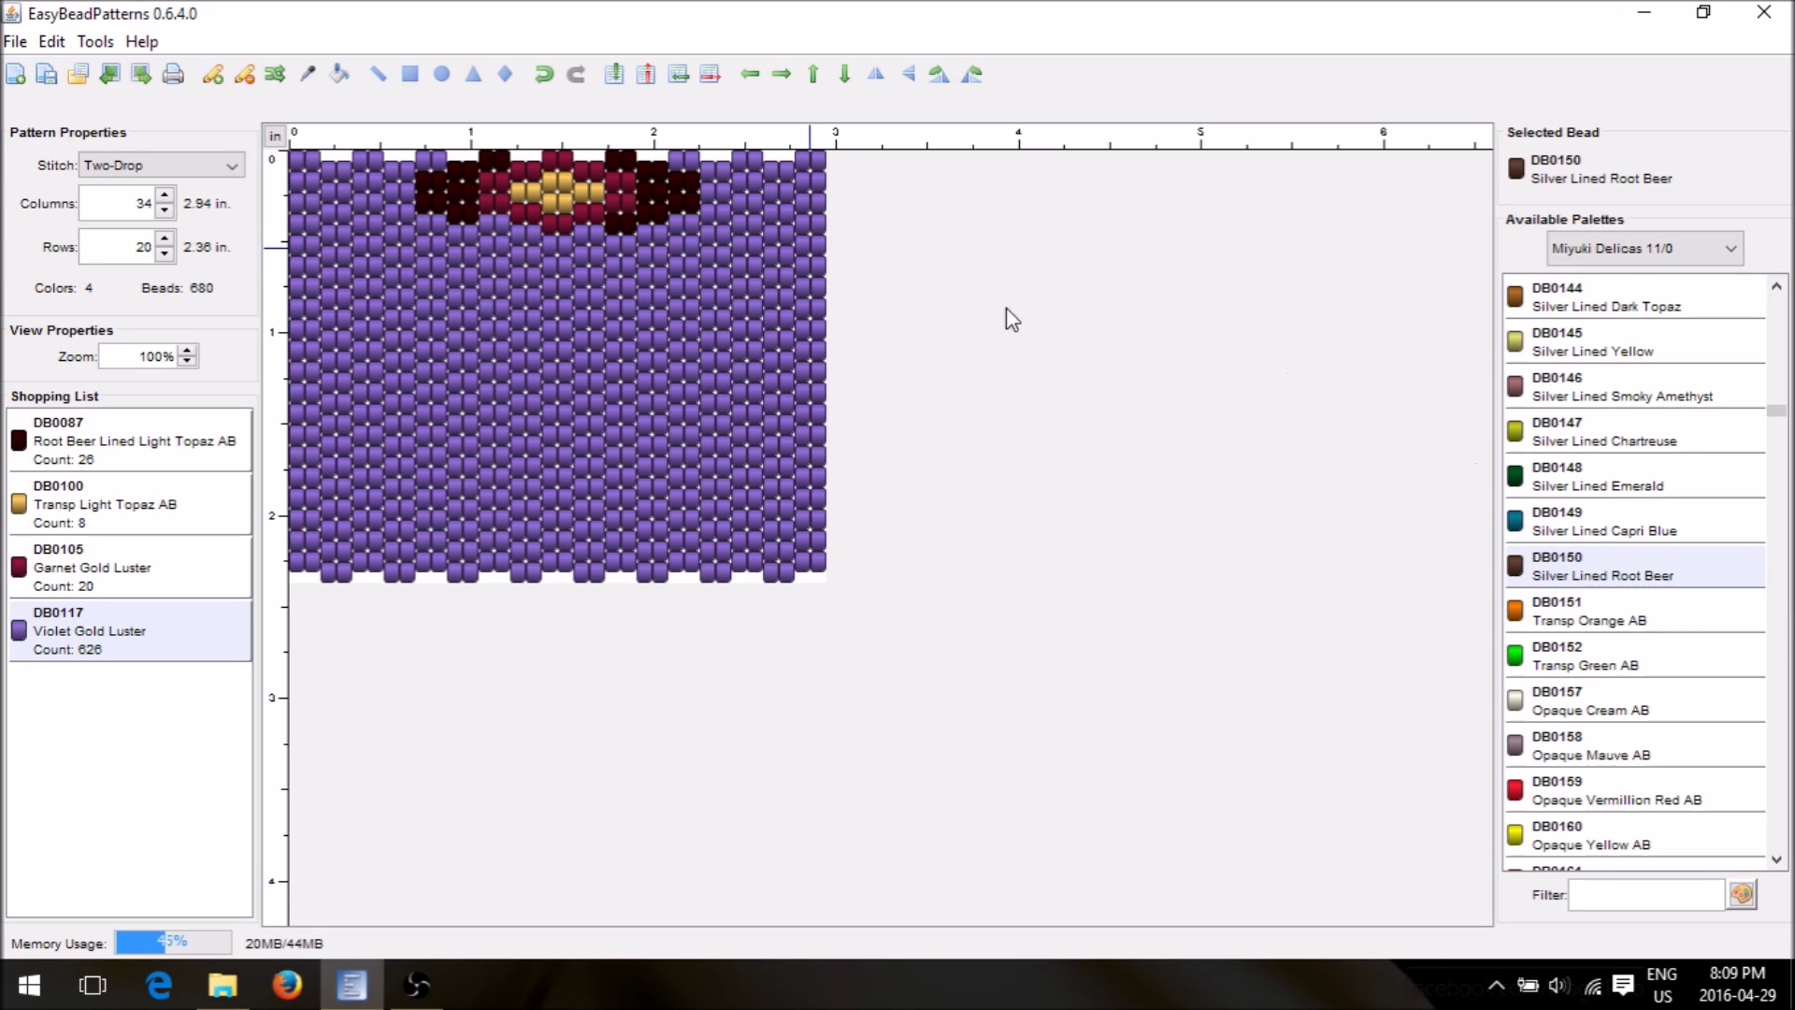
{"action": "left_click", "coordinate": [486, 307]}
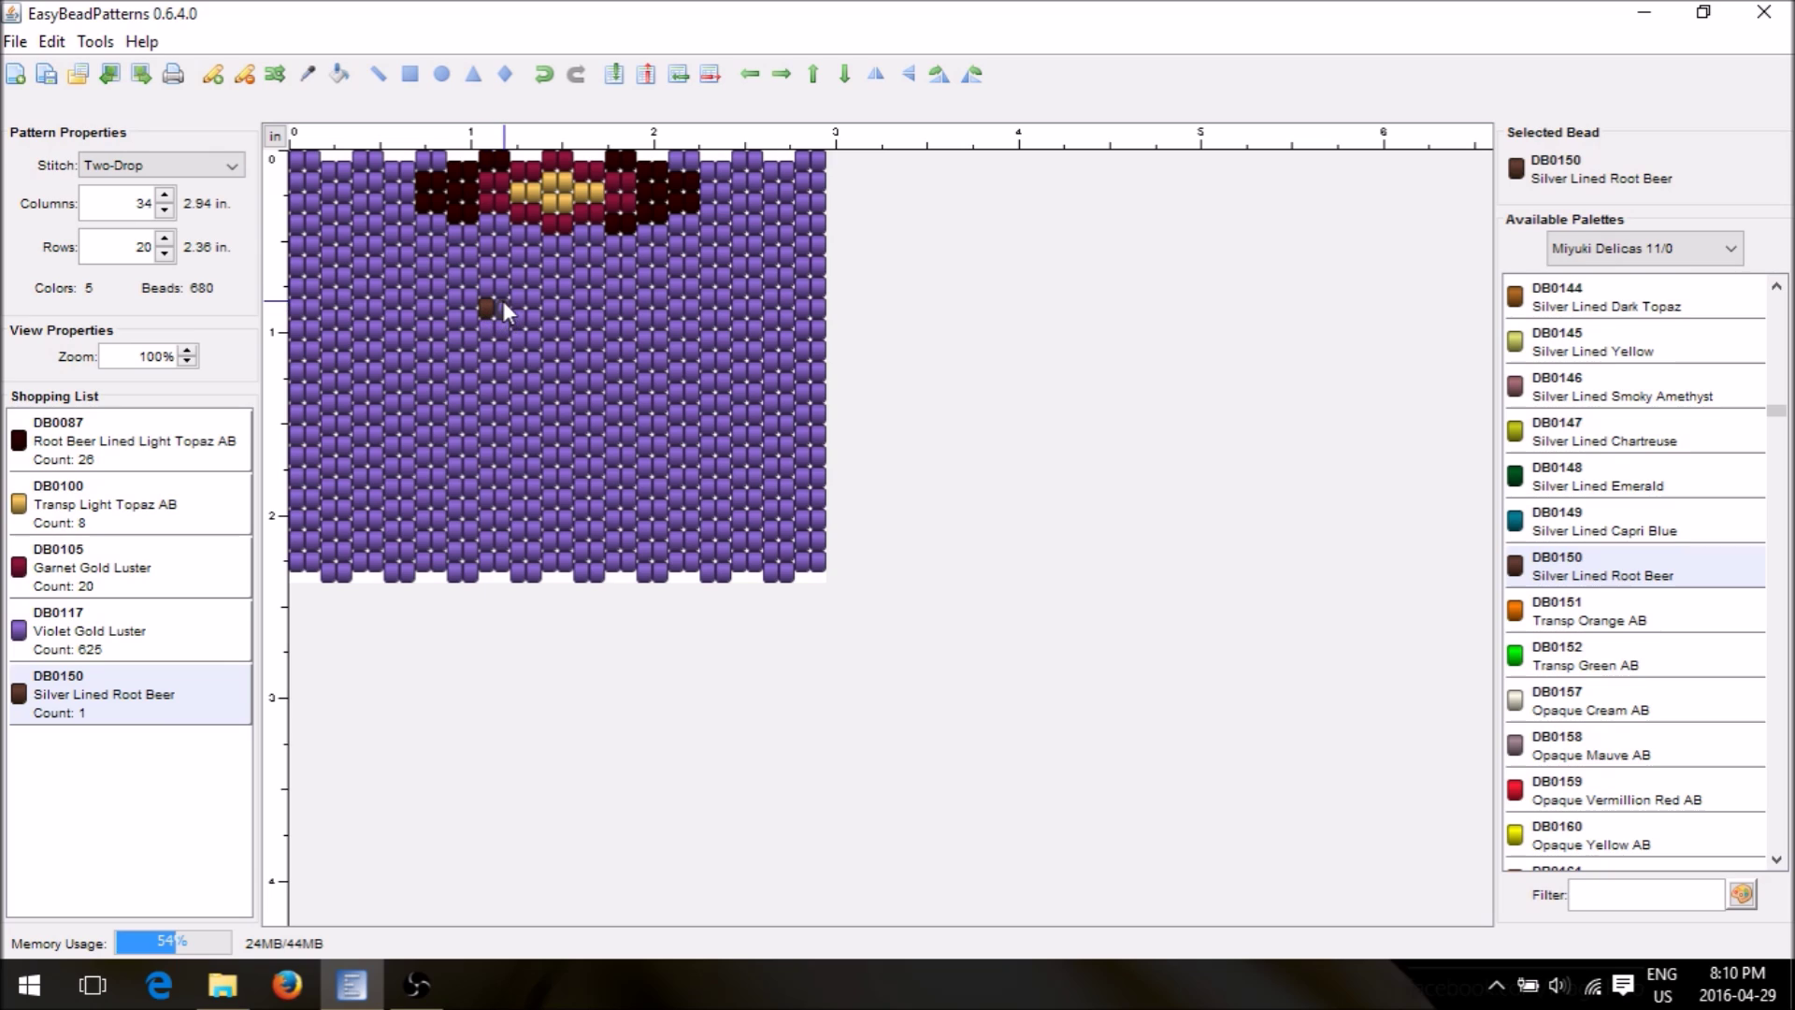
{"action": "left_click", "coordinate": [518, 314]}
{"action": "left_click", "coordinate": [534, 318]}
{"action": "left_click", "coordinate": [520, 337]}
{"action": "left_click", "coordinate": [536, 336]}
{"action": "left_click", "coordinate": [525, 361]}
{"action": "left_click", "coordinate": [536, 361]}
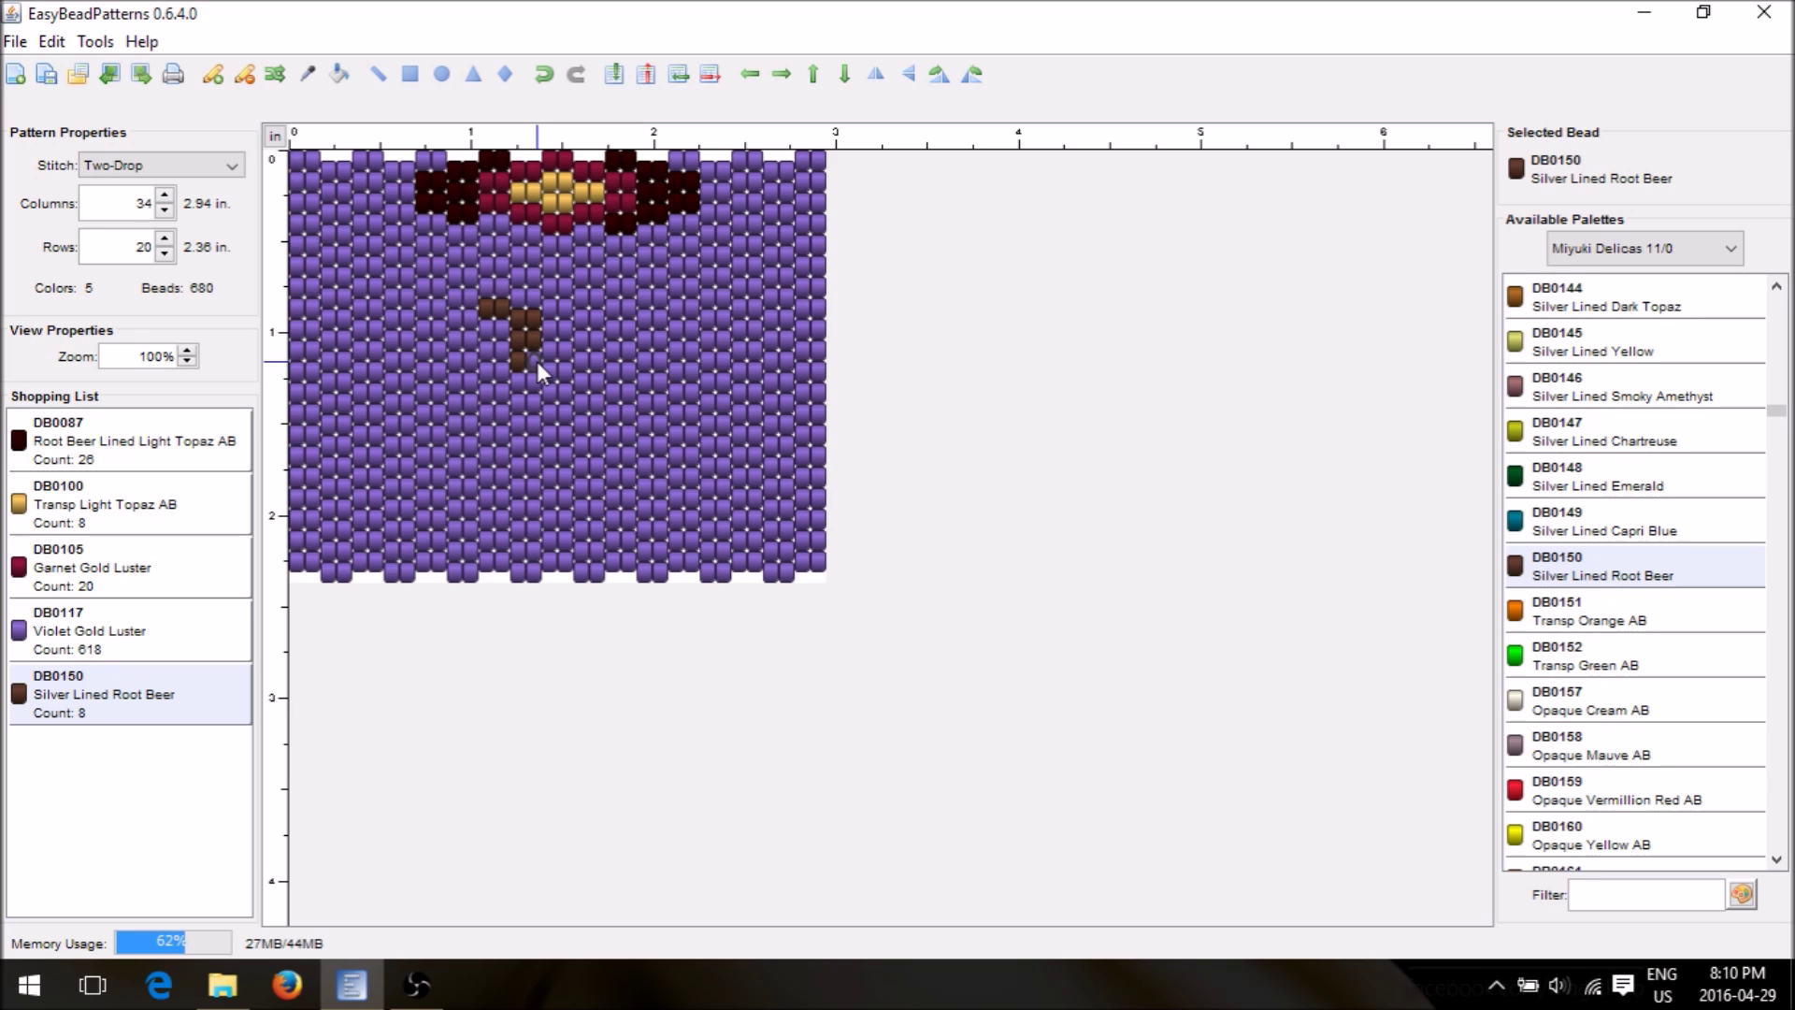
{"action": "left_click", "coordinate": [490, 370]}
{"action": "left_click", "coordinate": [501, 368]}
Paint the P's two-bead-wide vertical stem with DB0150 Silver Lined Root Beer along the left side of the bowl
{"action": "left_click", "coordinate": [468, 299]}
{"action": "left_click", "coordinate": [455, 299]}
{"action": "left_click", "coordinate": [458, 319]}
{"action": "left_click", "coordinate": [473, 316]}
{"action": "left_click", "coordinate": [463, 339]}
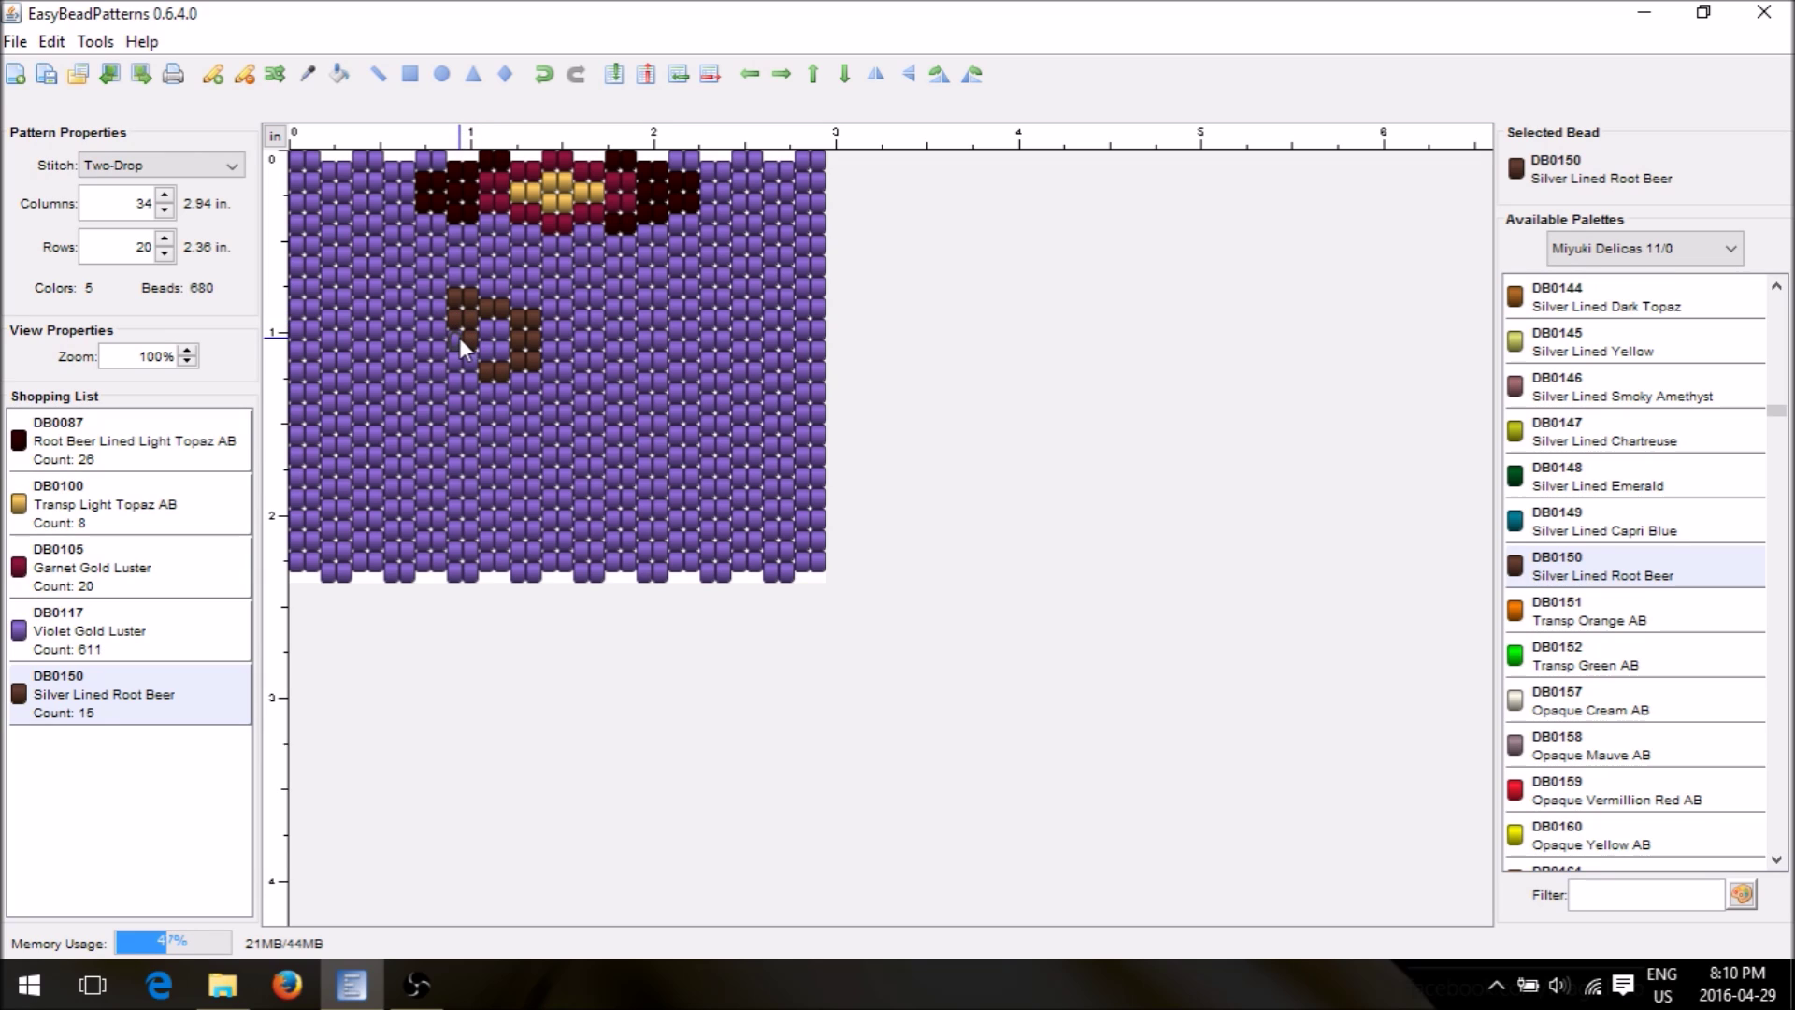
{"action": "left_click", "coordinate": [452, 360]}
{"action": "left_click", "coordinate": [471, 361]}
{"action": "left_click", "coordinate": [471, 378]}
{"action": "left_click", "coordinate": [458, 380]}
{"action": "left_click", "coordinate": [459, 400]}
{"action": "left_click", "coordinate": [470, 400]}
{"action": "left_click", "coordinate": [464, 421]}
{"action": "left_click", "coordinate": [463, 428]}
{"action": "left_click", "coordinate": [458, 441]}
{"action": "left_click", "coordinate": [472, 439]}
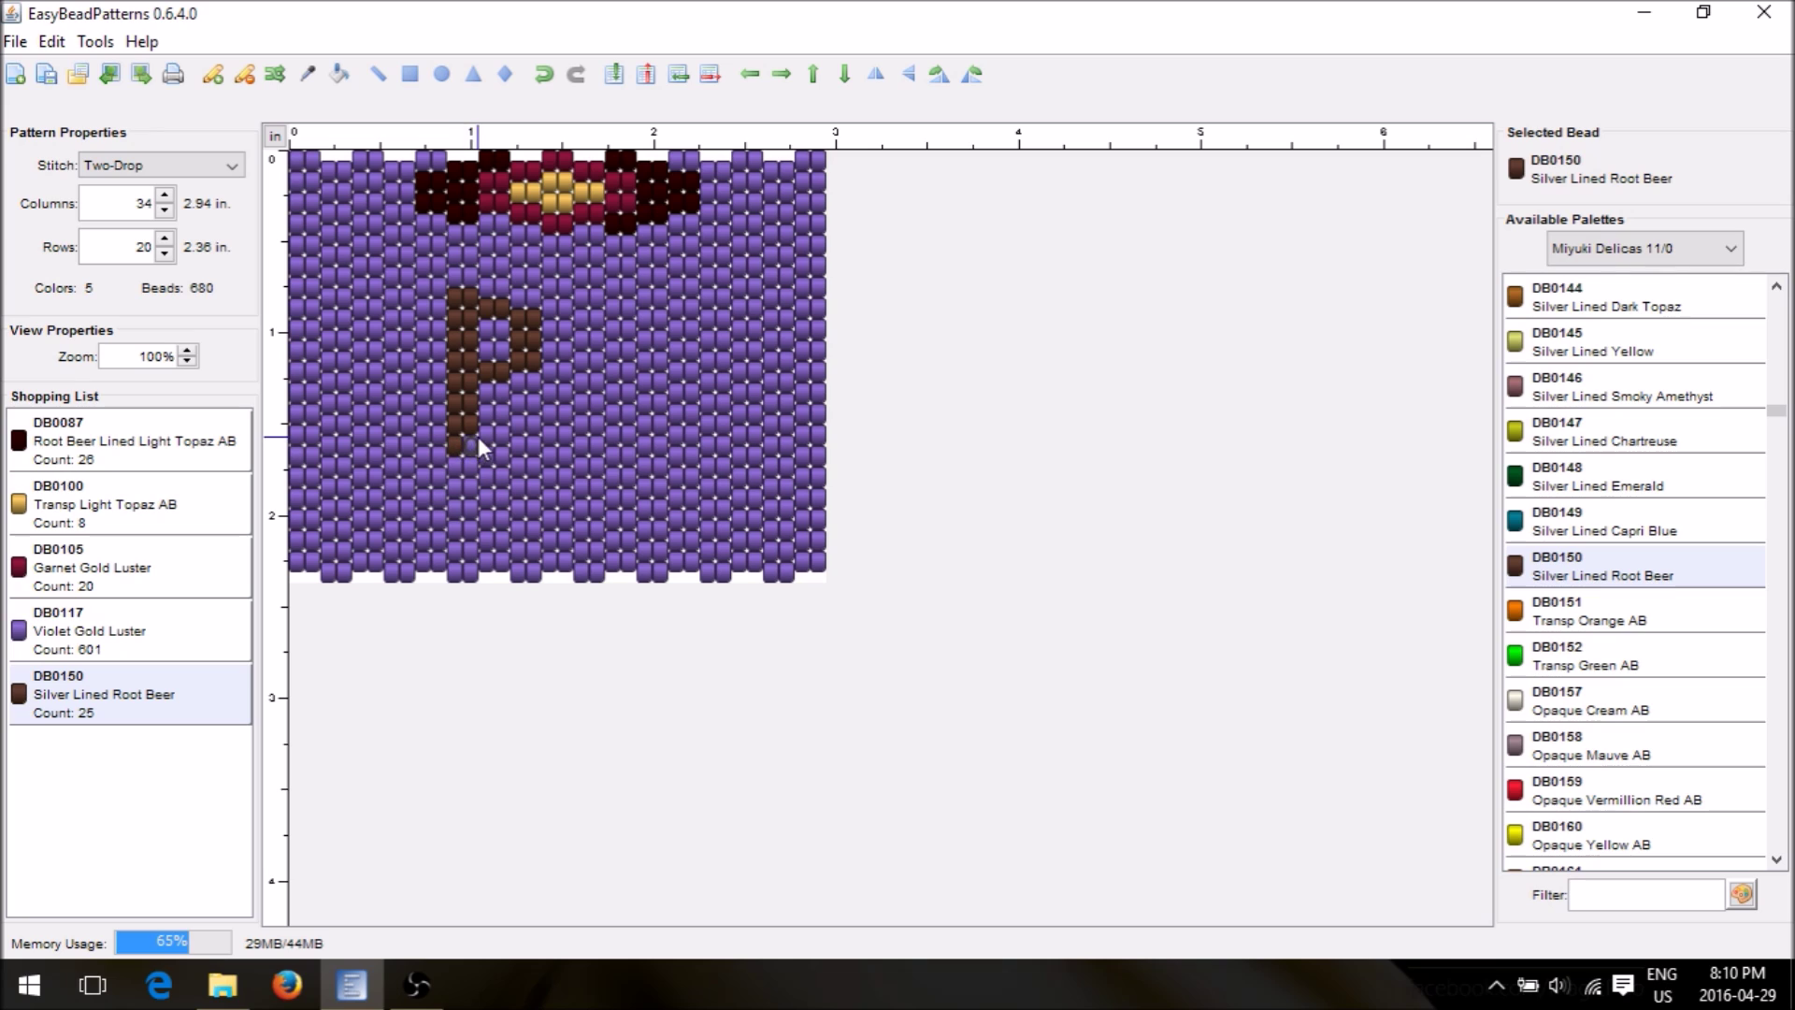
Try two DB0150 beads right of the P, erase them, and refill the gap with DB0117 Violet Gold Luster
{"action": "left_click", "coordinate": [581, 300]}
{"action": "left_click", "coordinate": [593, 299]}
{"action": "left_click", "coordinate": [244, 74]}
{"action": "left_click", "coordinate": [588, 296]}
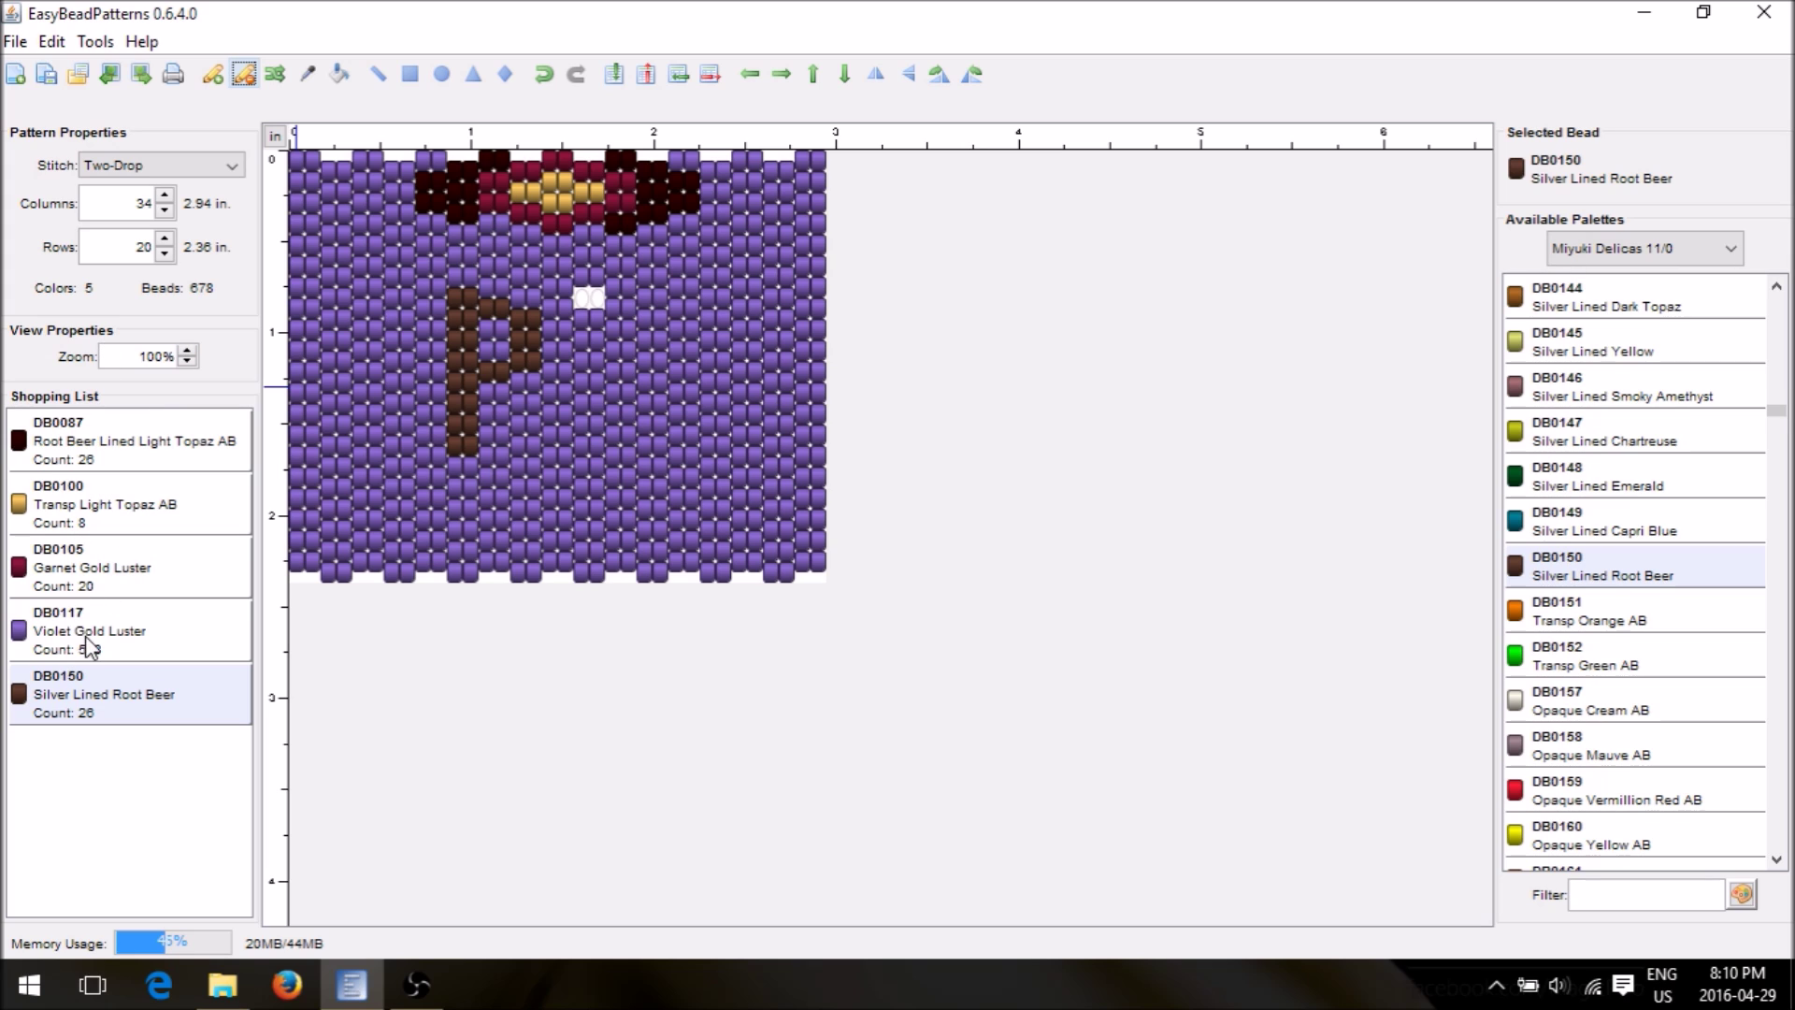
{"action": "left_click", "coordinate": [89, 640]}
{"action": "left_click", "coordinate": [565, 284]}
{"action": "left_click", "coordinate": [212, 74]}
{"action": "left_click", "coordinate": [570, 292]}
{"action": "left_click", "coordinate": [585, 299]}
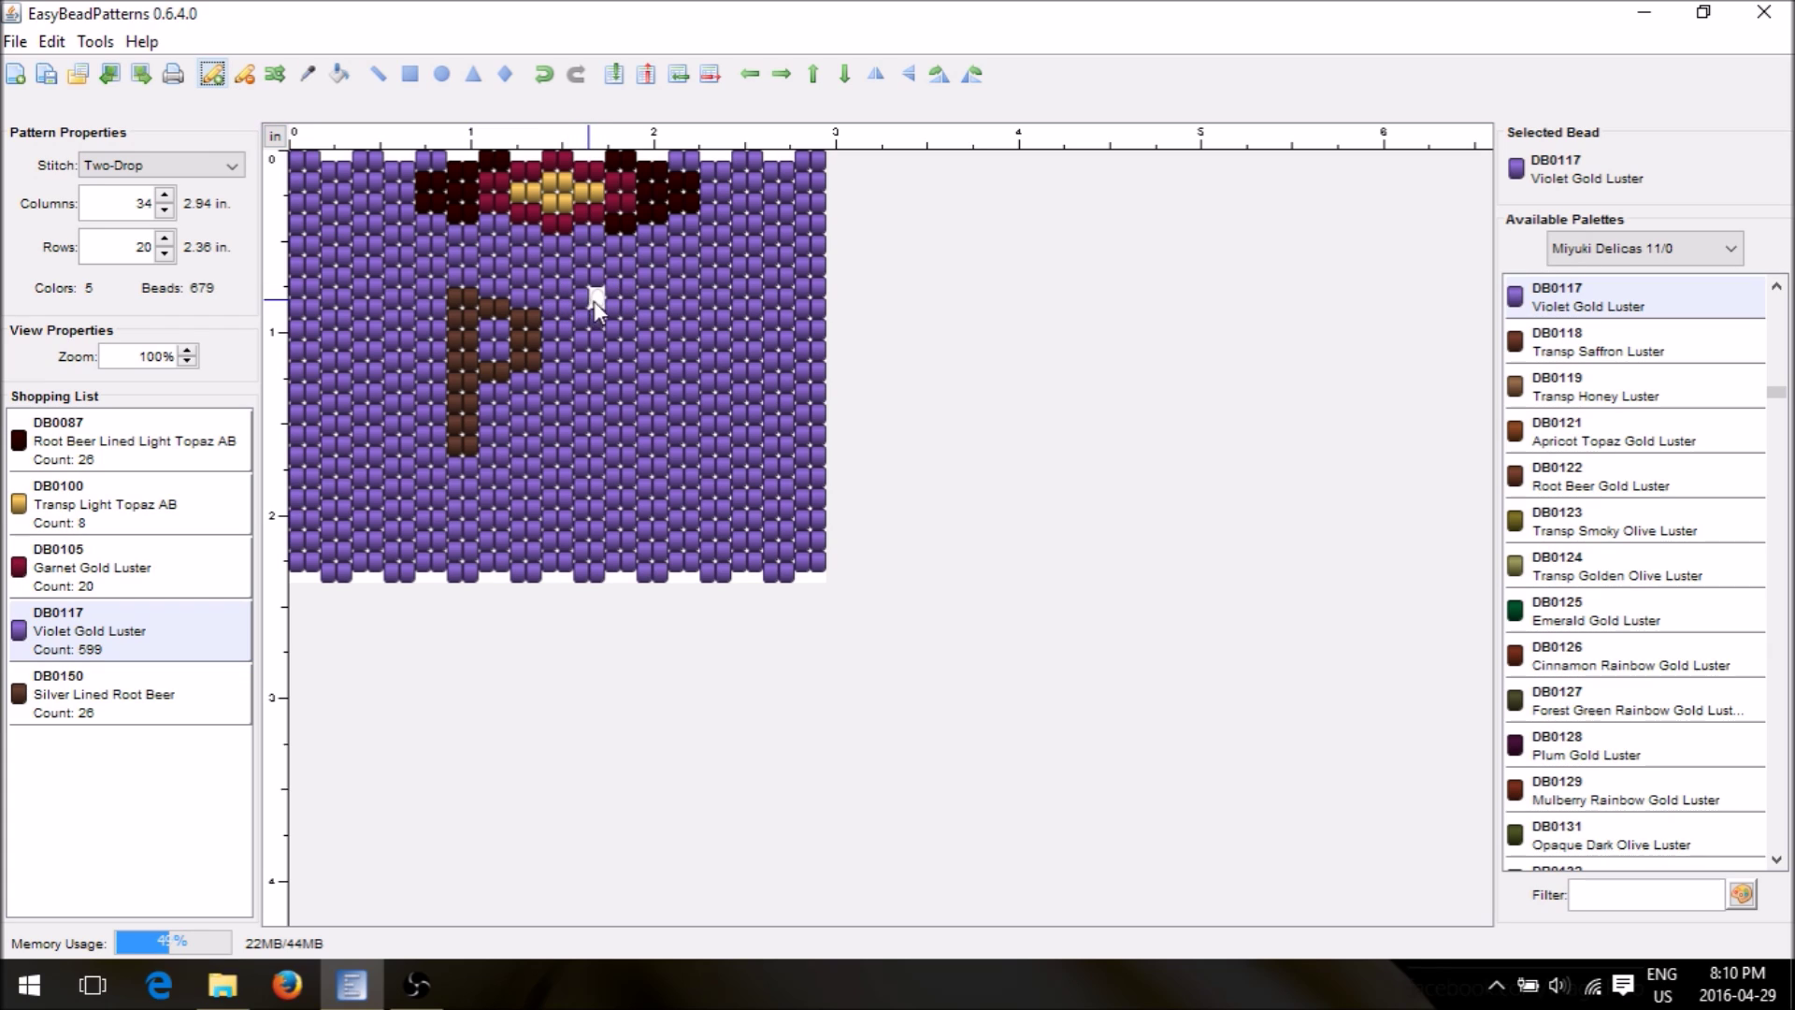
{"action": "left_click", "coordinate": [596, 299]}
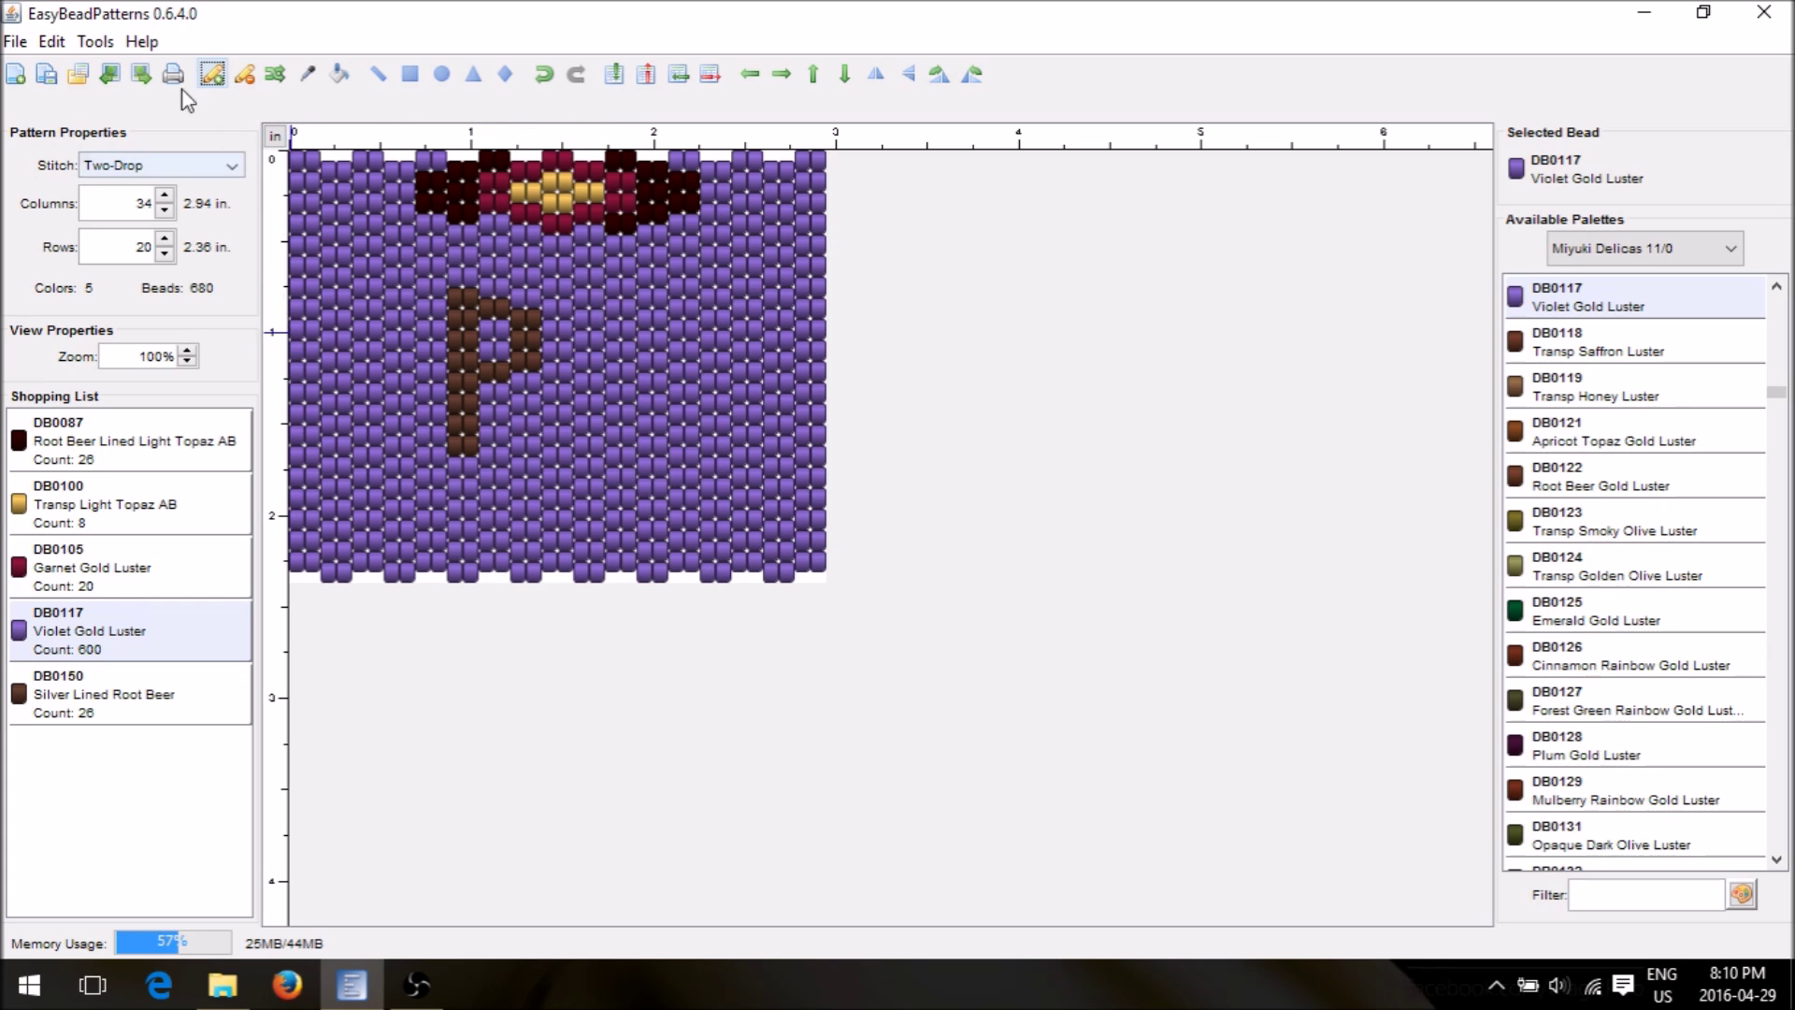
Paint the peak and left leg of a letter A right of the P with DB0150 Silver Lined Root Beer
{"action": "left_click", "coordinate": [133, 703]}
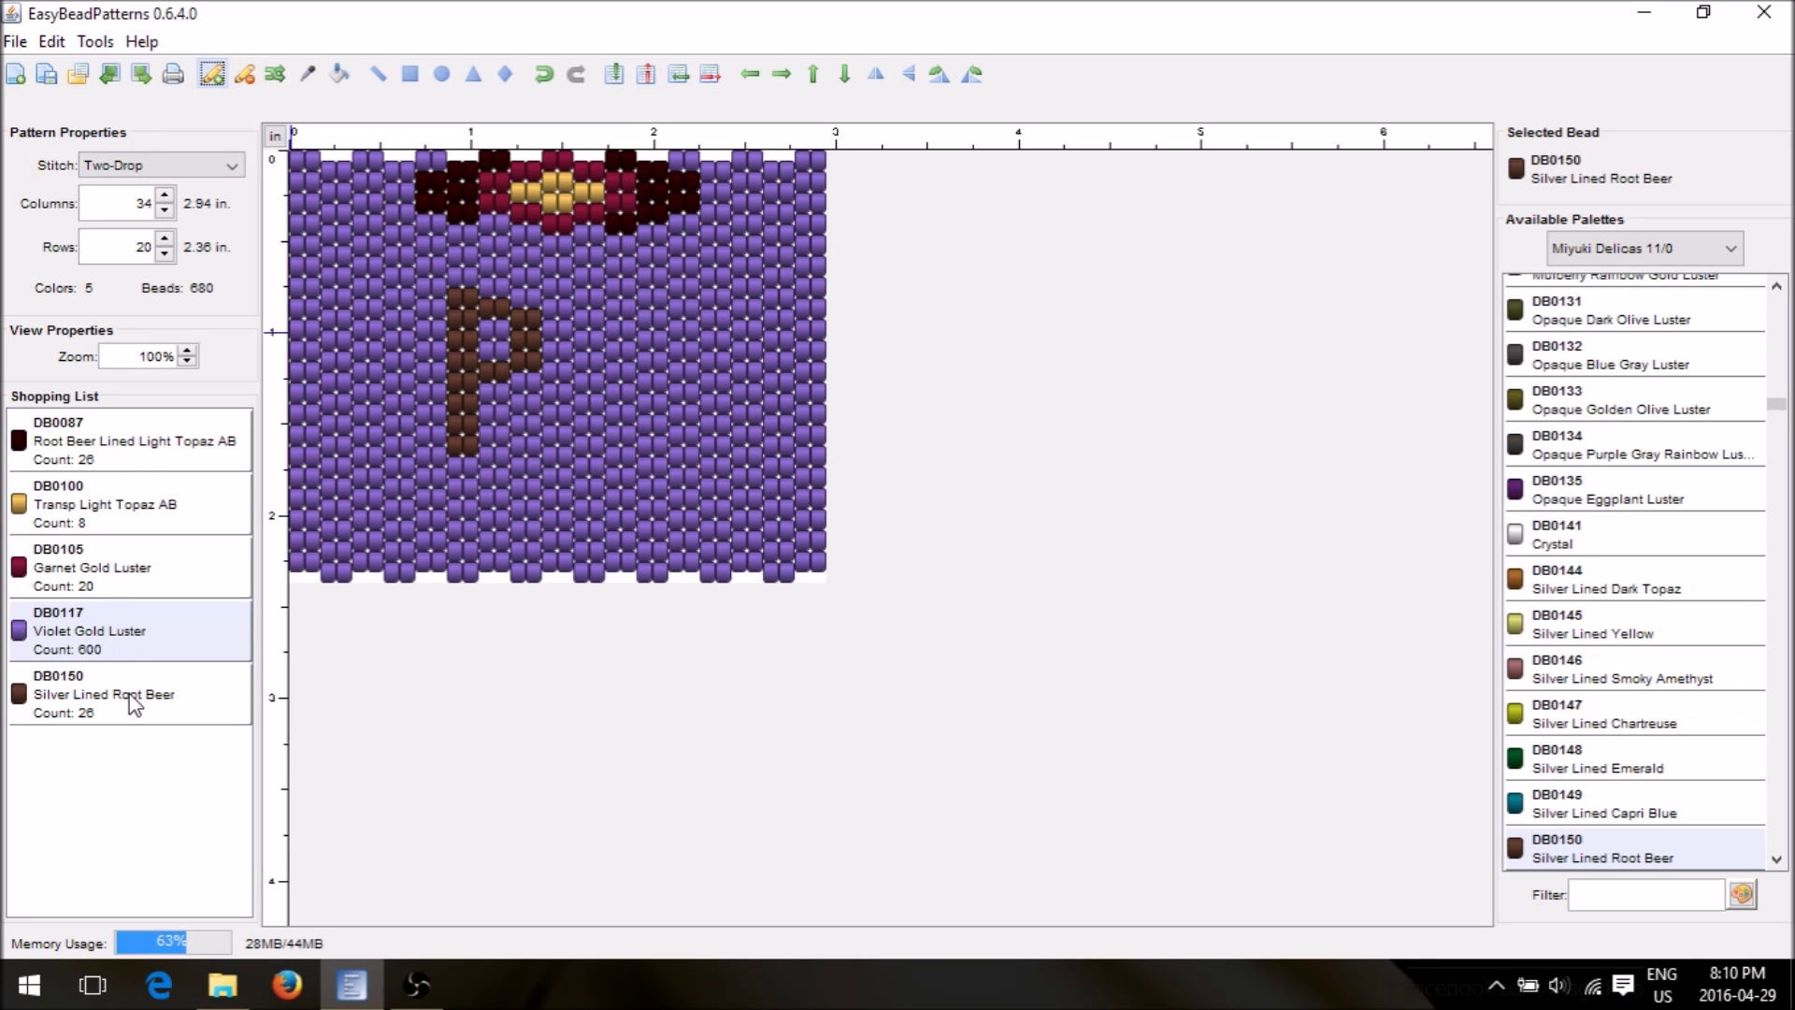
{"action": "mouse_move", "coordinate": [617, 312]}
{"action": "left_mouse_down"}
{"action": "mouse_move", "coordinate": [634, 310]}
{"action": "mouse_move", "coordinate": [592, 323]}
{"action": "mouse_move", "coordinate": [654, 315]}
{"action": "left_mouse_up"}
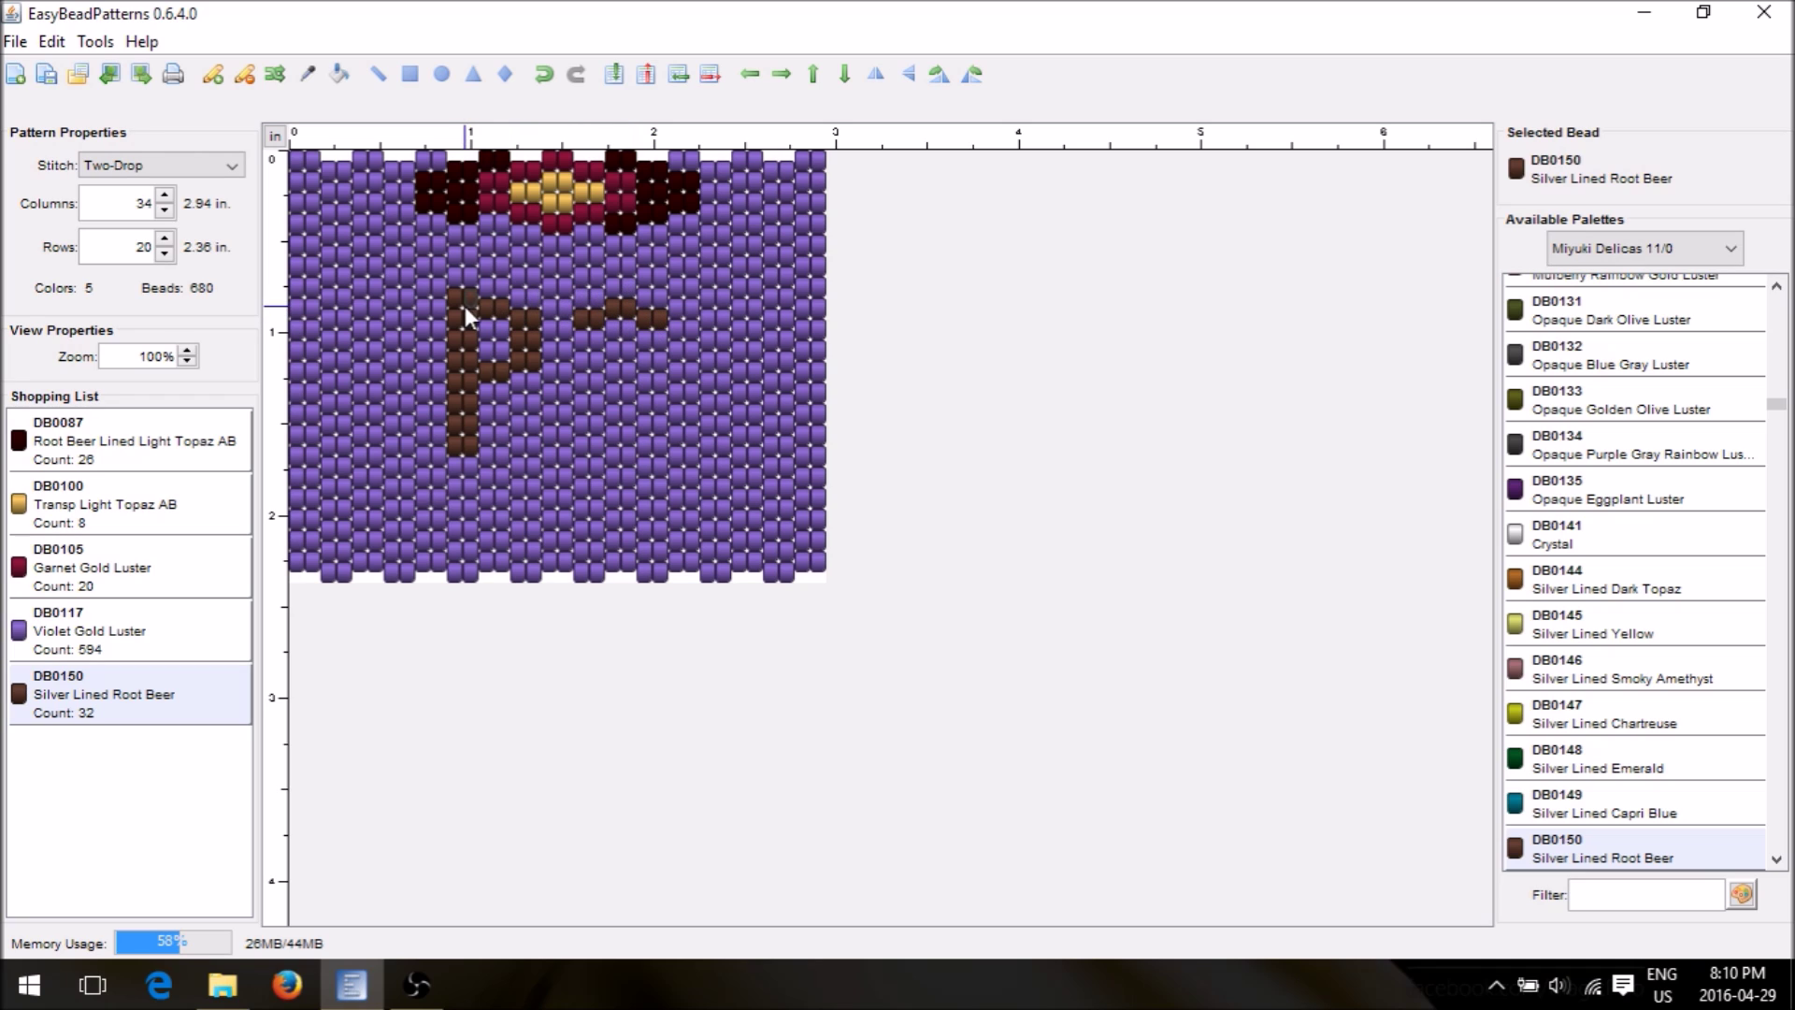
{"action": "left_click", "coordinate": [615, 290]}
{"action": "left_click", "coordinate": [625, 288]}
{"action": "left_click", "coordinate": [580, 340]}
{"action": "left_click", "coordinate": [593, 344]}
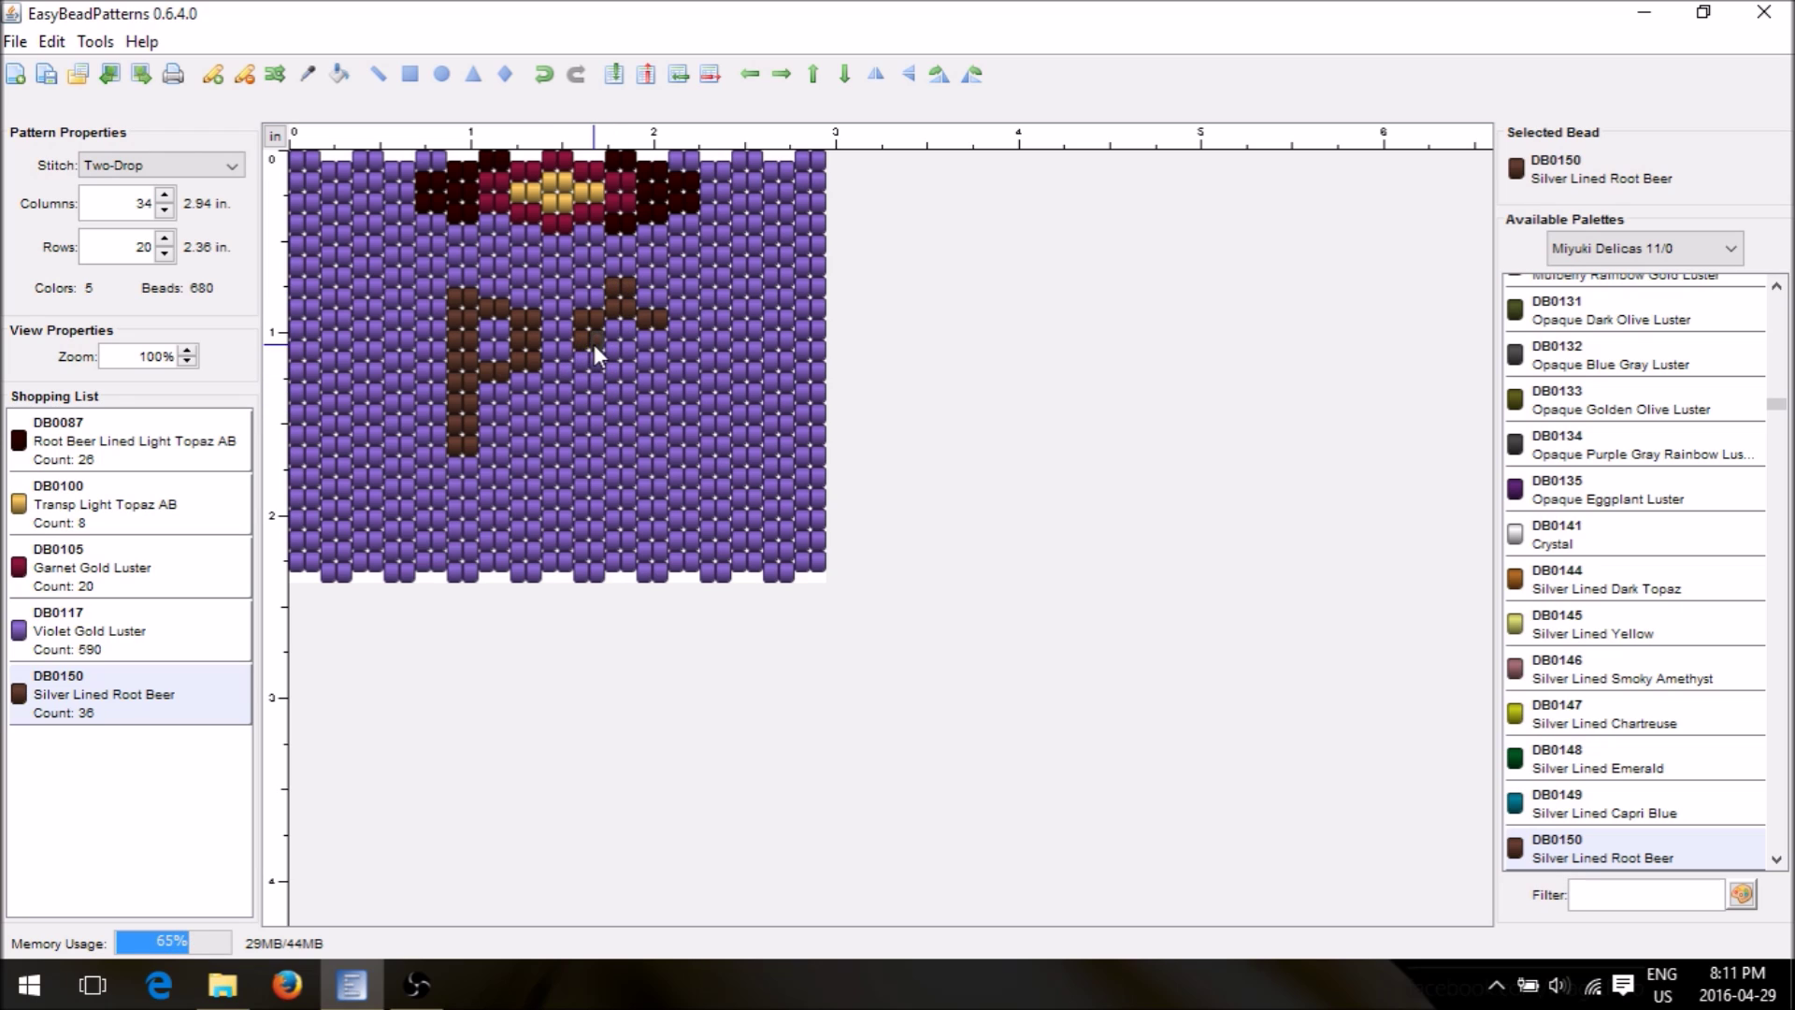
{"action": "left_click", "coordinate": [587, 368]}
{"action": "left_click", "coordinate": [582, 384]}
{"action": "left_click", "coordinate": [581, 402]}
{"action": "left_click", "coordinate": [585, 423]}
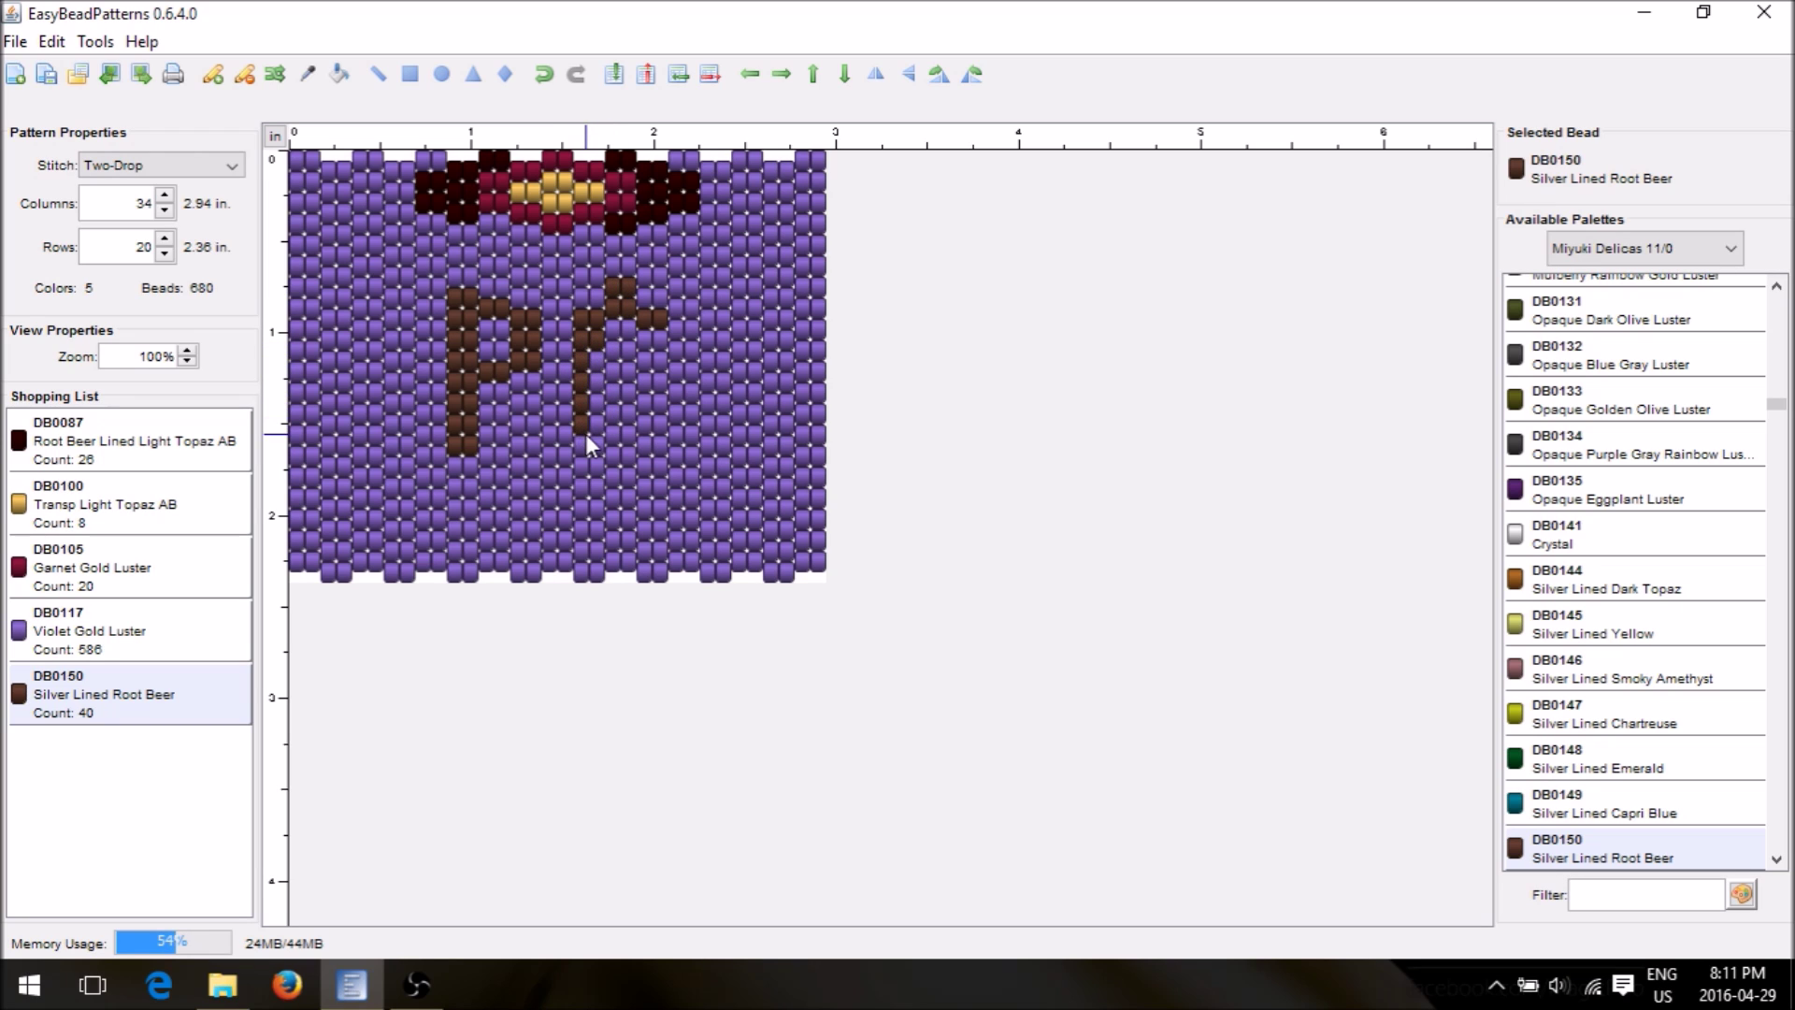
{"action": "left_click", "coordinate": [591, 446]}
{"action": "left_click", "coordinate": [601, 352]}
{"action": "left_click", "coordinate": [597, 366]}
Paint the A's right leg two beads wide and add a two-bead crossbar in DB0150 Silver Lined Root Beer
{"action": "left_click", "coordinate": [641, 333]}
{"action": "left_click", "coordinate": [655, 339]}
{"action": "left_click", "coordinate": [641, 352]}
{"action": "left_click", "coordinate": [654, 355]}
{"action": "left_click", "coordinate": [652, 370]}
{"action": "left_click", "coordinate": [656, 376]}
{"action": "left_click", "coordinate": [655, 391]}
{"action": "left_click", "coordinate": [651, 408]}
{"action": "left_click", "coordinate": [649, 422]}
{"action": "left_click", "coordinate": [645, 435]}
{"action": "left_click", "coordinate": [647, 396]}
{"action": "left_click", "coordinate": [647, 377]}
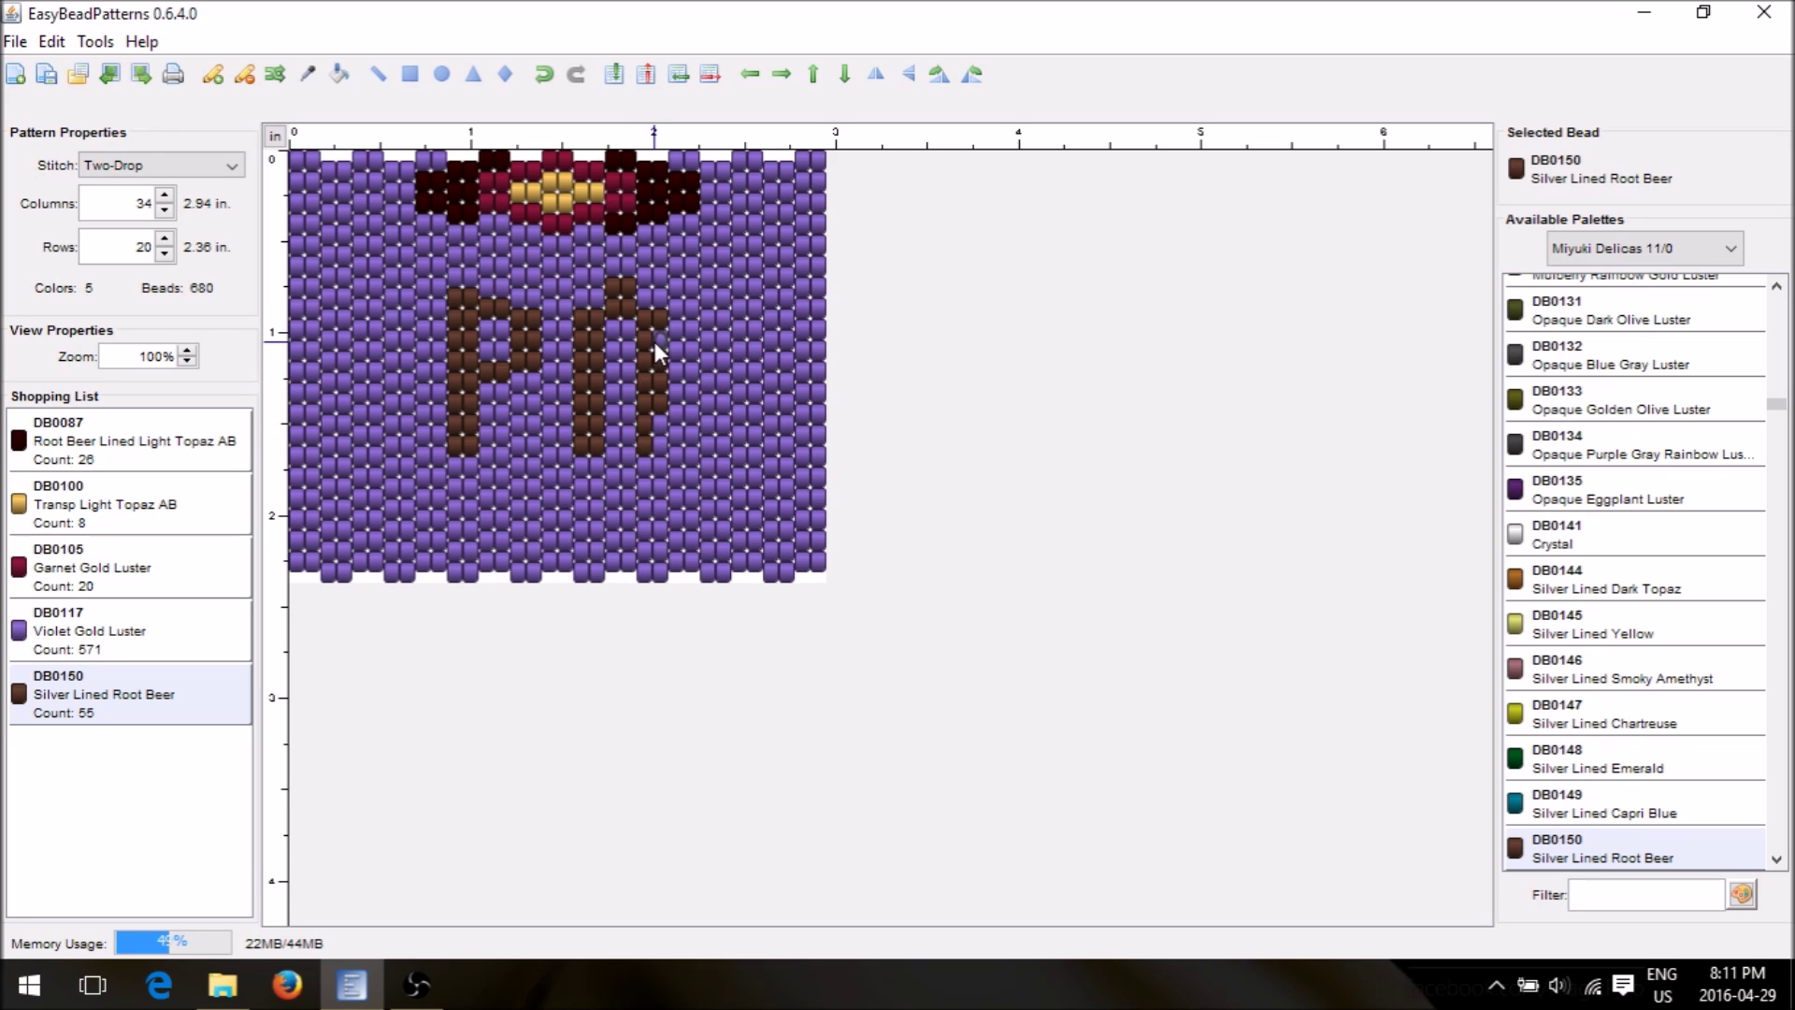
{"action": "left_click", "coordinate": [658, 420]}
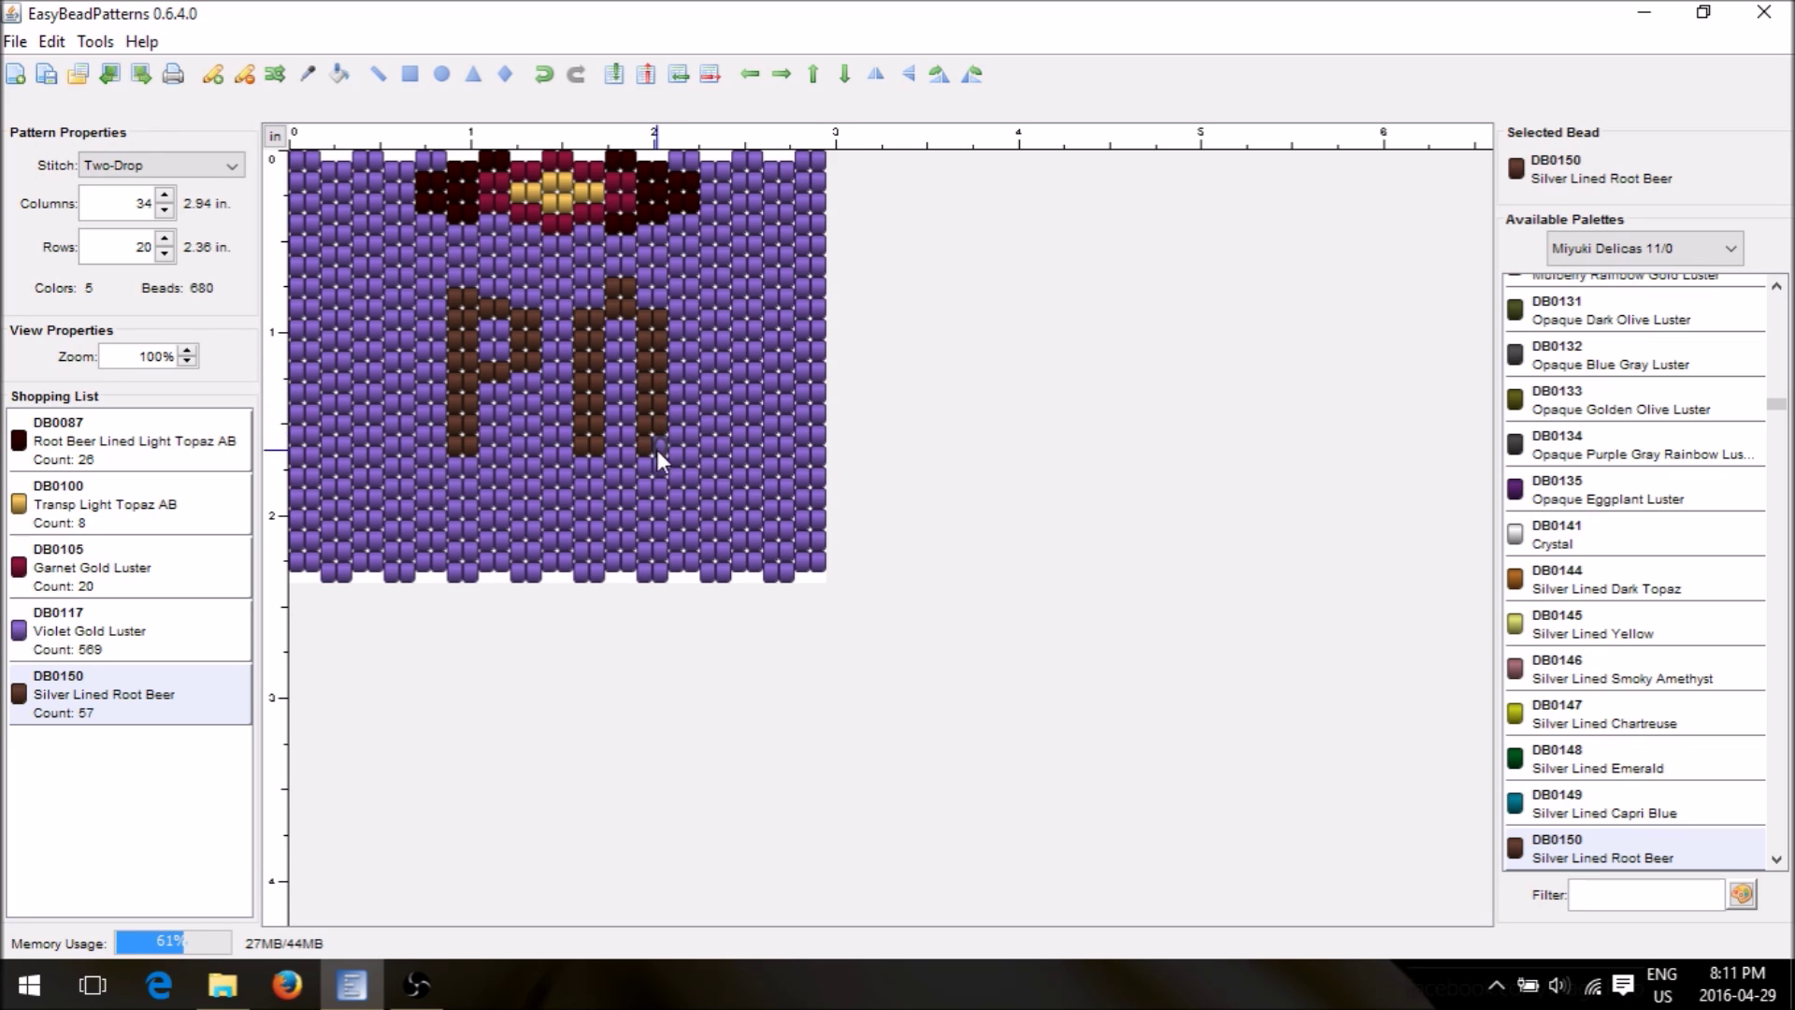
{"action": "left_click", "coordinate": [614, 389]}
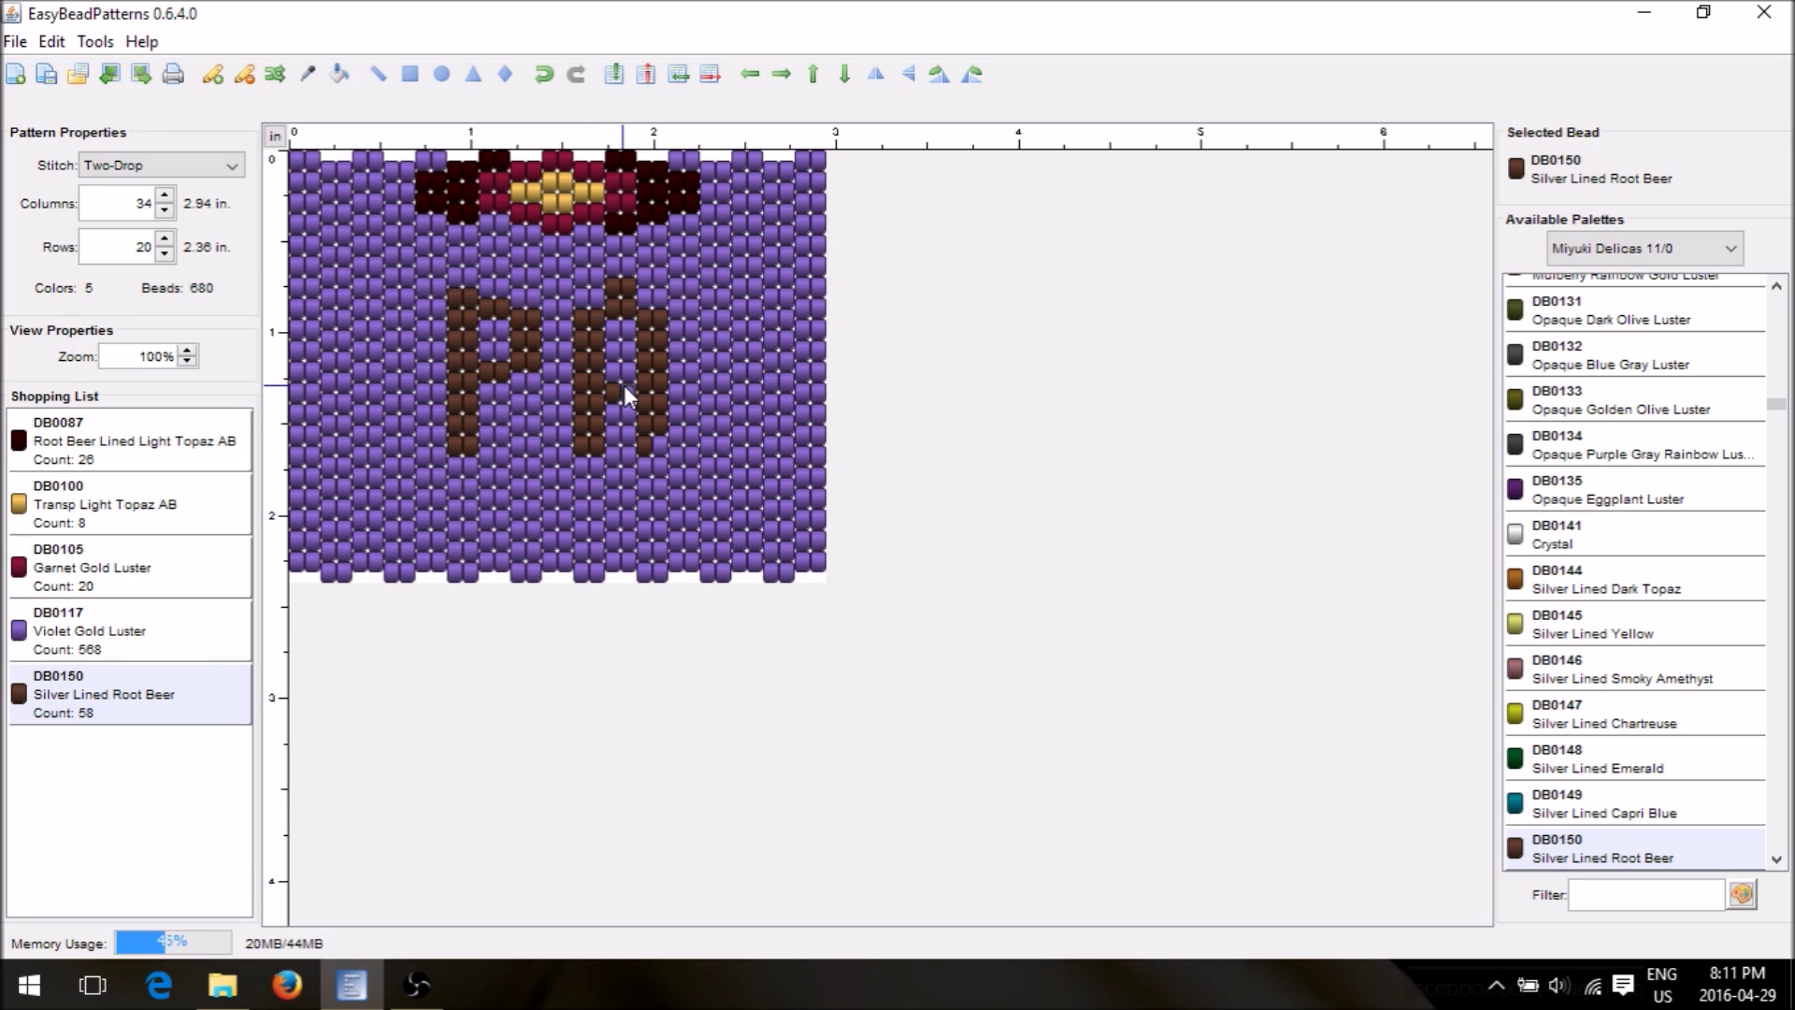
{"action": "left_click", "coordinate": [628, 390]}
{"action": "left_click", "coordinate": [657, 440]}
Erase the two topmost beads of the A and refill their places with DB0117 Violet Gold Luster
{"action": "left_click", "coordinate": [244, 74]}
{"action": "left_click_drag", "start_coordinate": [614, 283], "coordinate": [626, 286]}
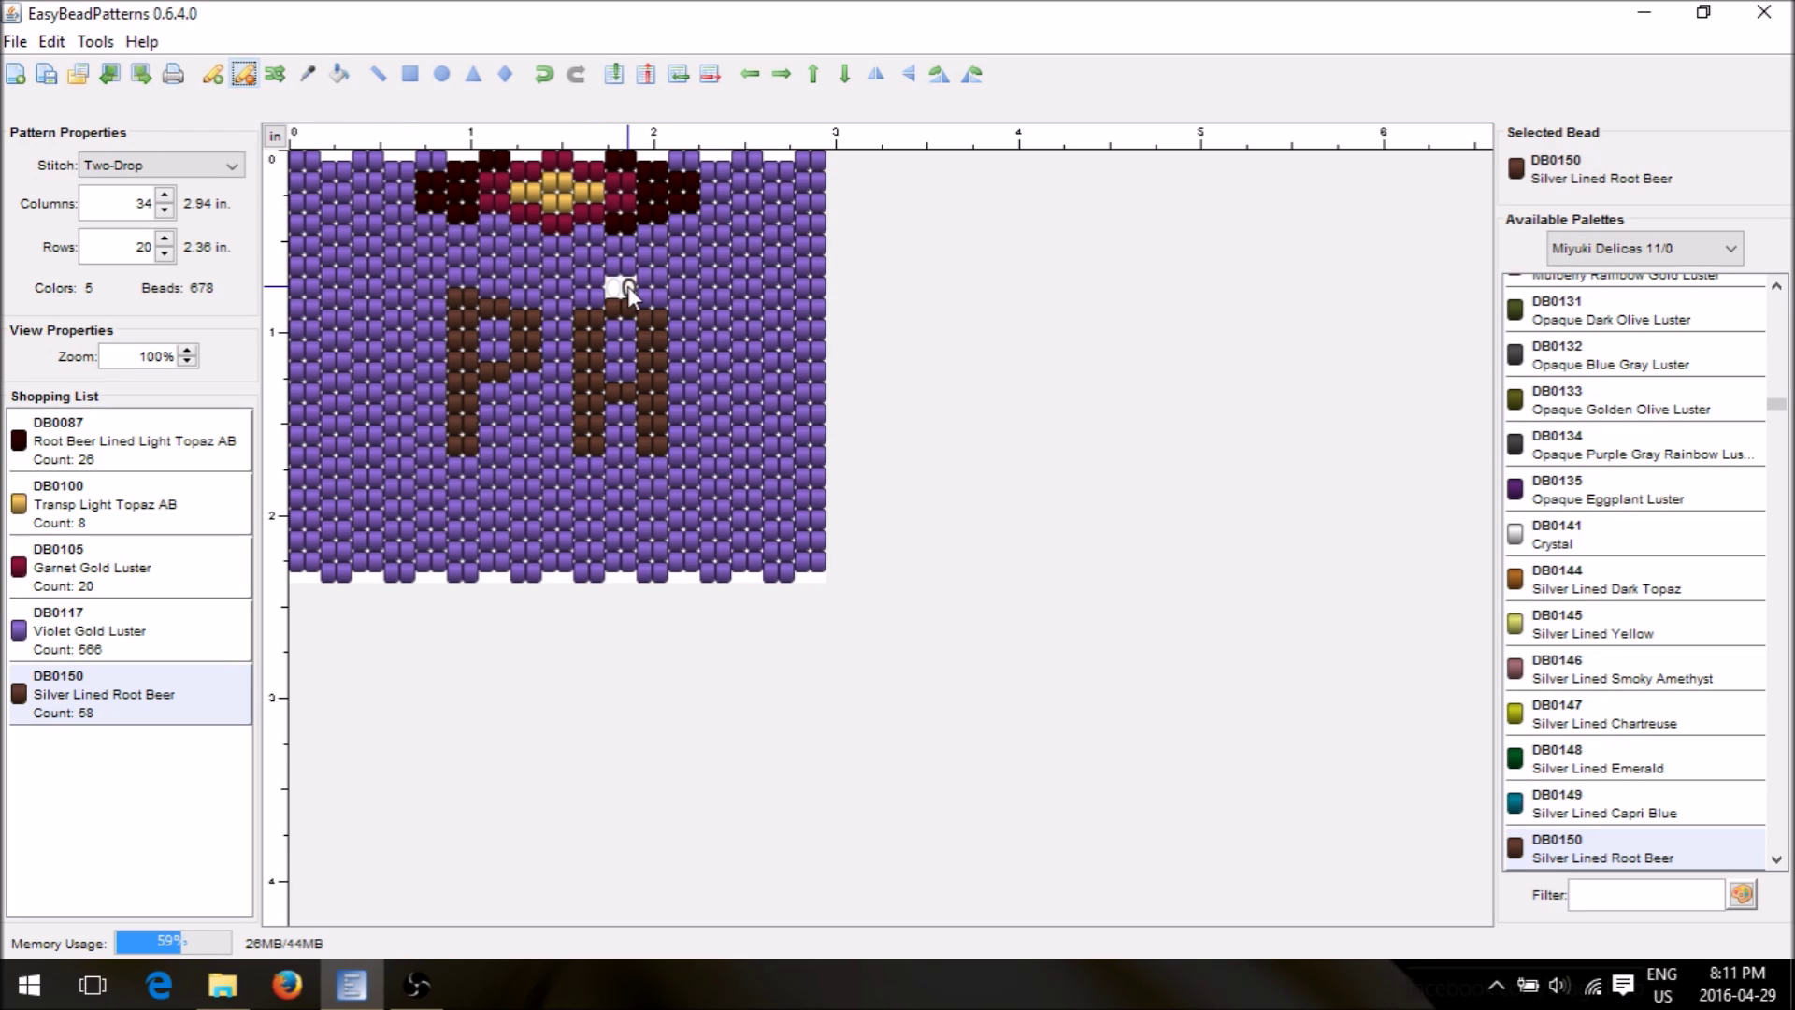
{"action": "left_click", "coordinate": [120, 654]}
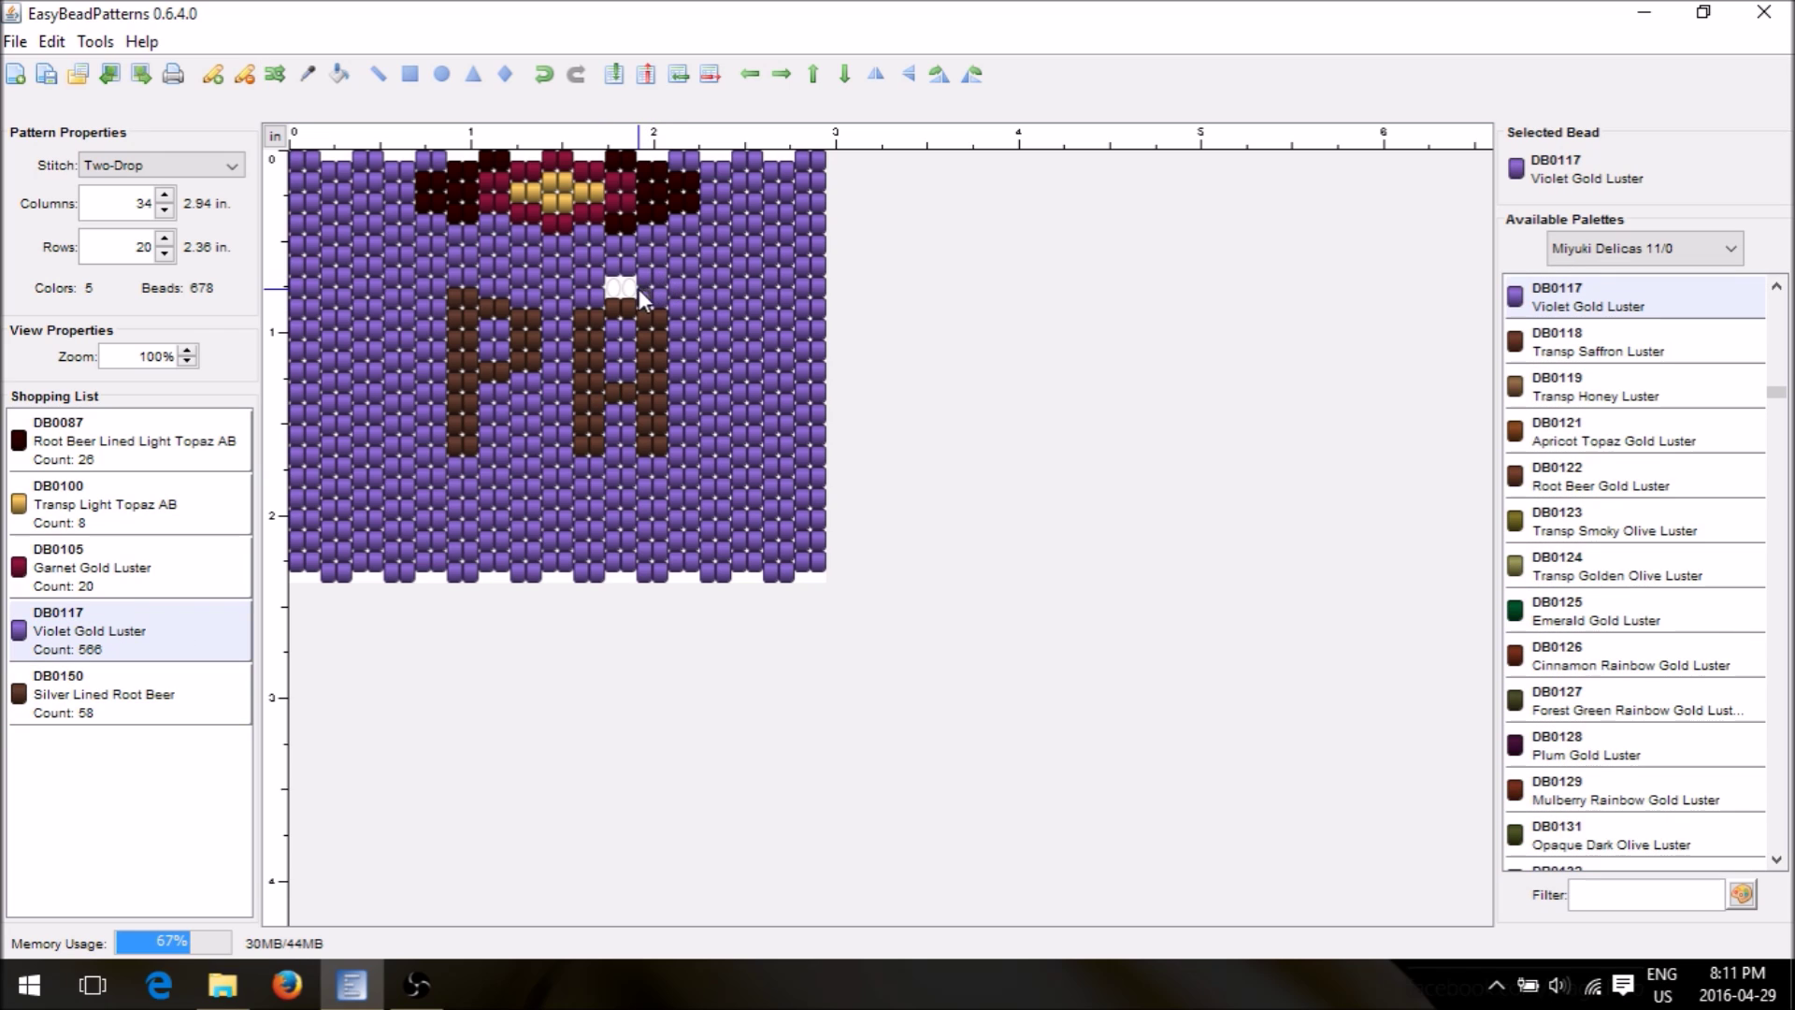
{"action": "left_click", "coordinate": [212, 74]}
{"action": "left_click_drag", "start_coordinate": [609, 286], "coordinate": [626, 287]}
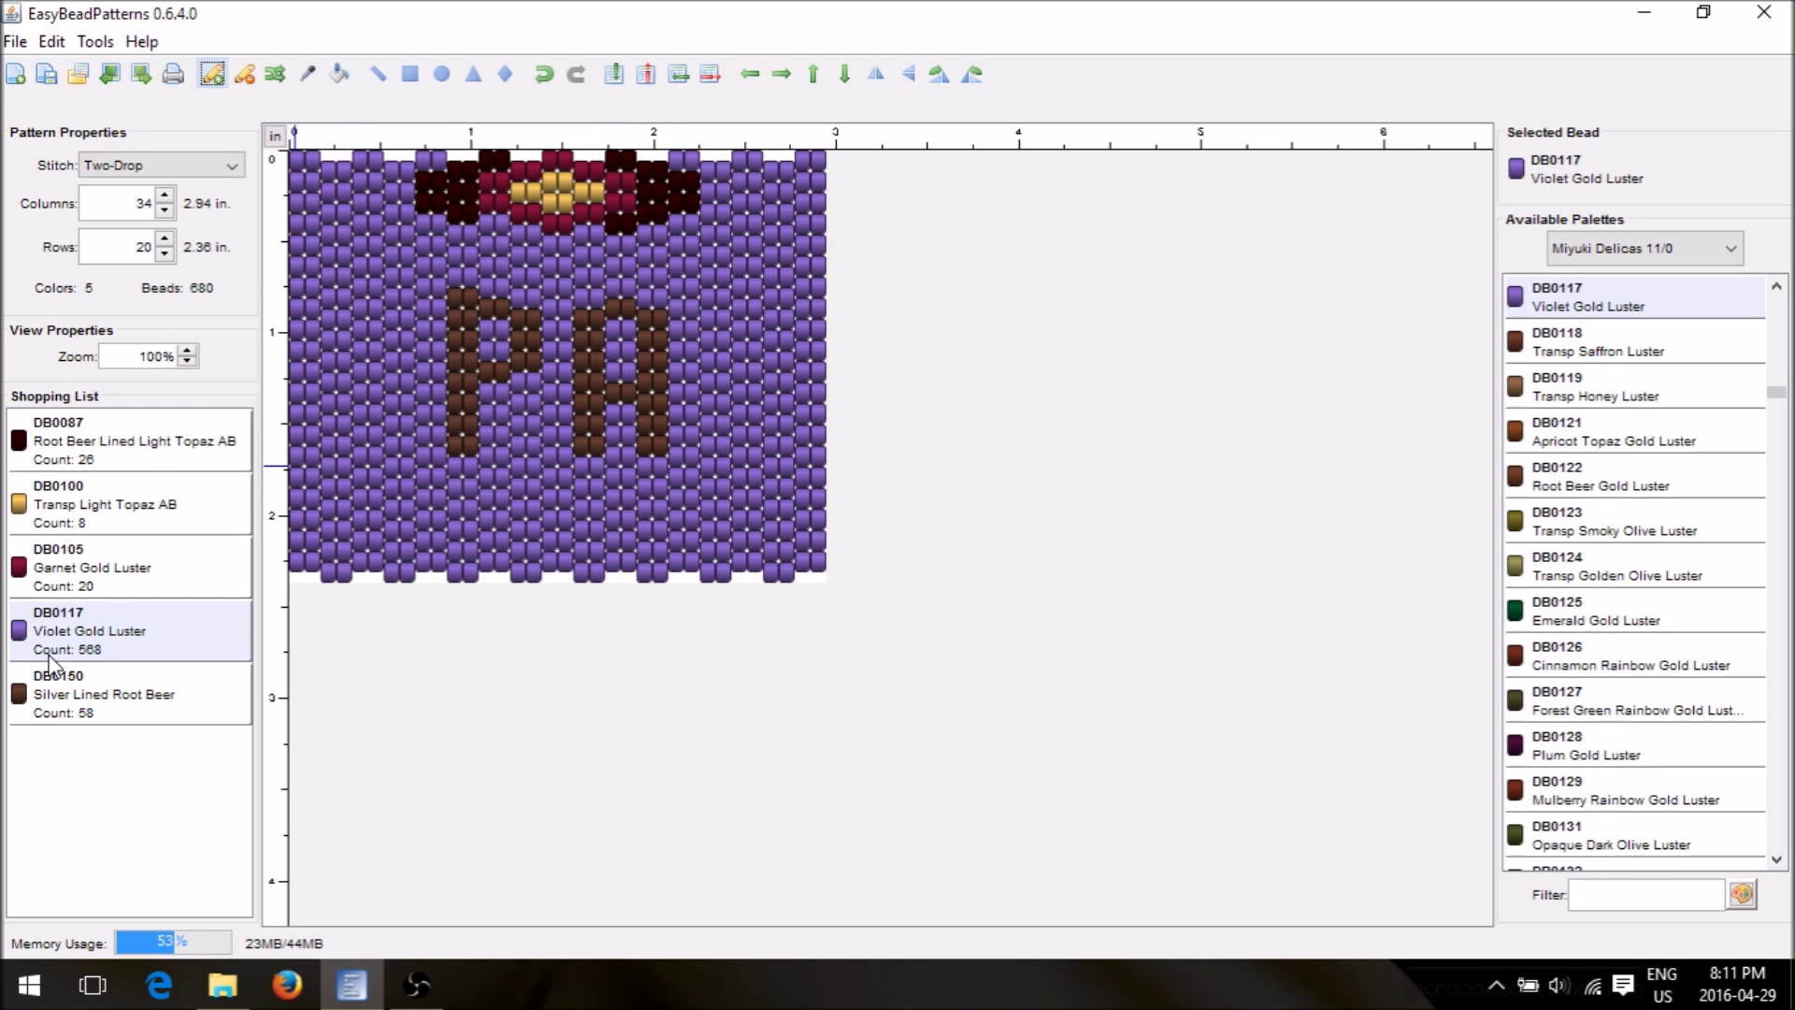
Paint the top bar and first stem beads of a letter T right of the A in DB0150 Silver Lined Root Beer
{"action": "left_click", "coordinate": [54, 688]}
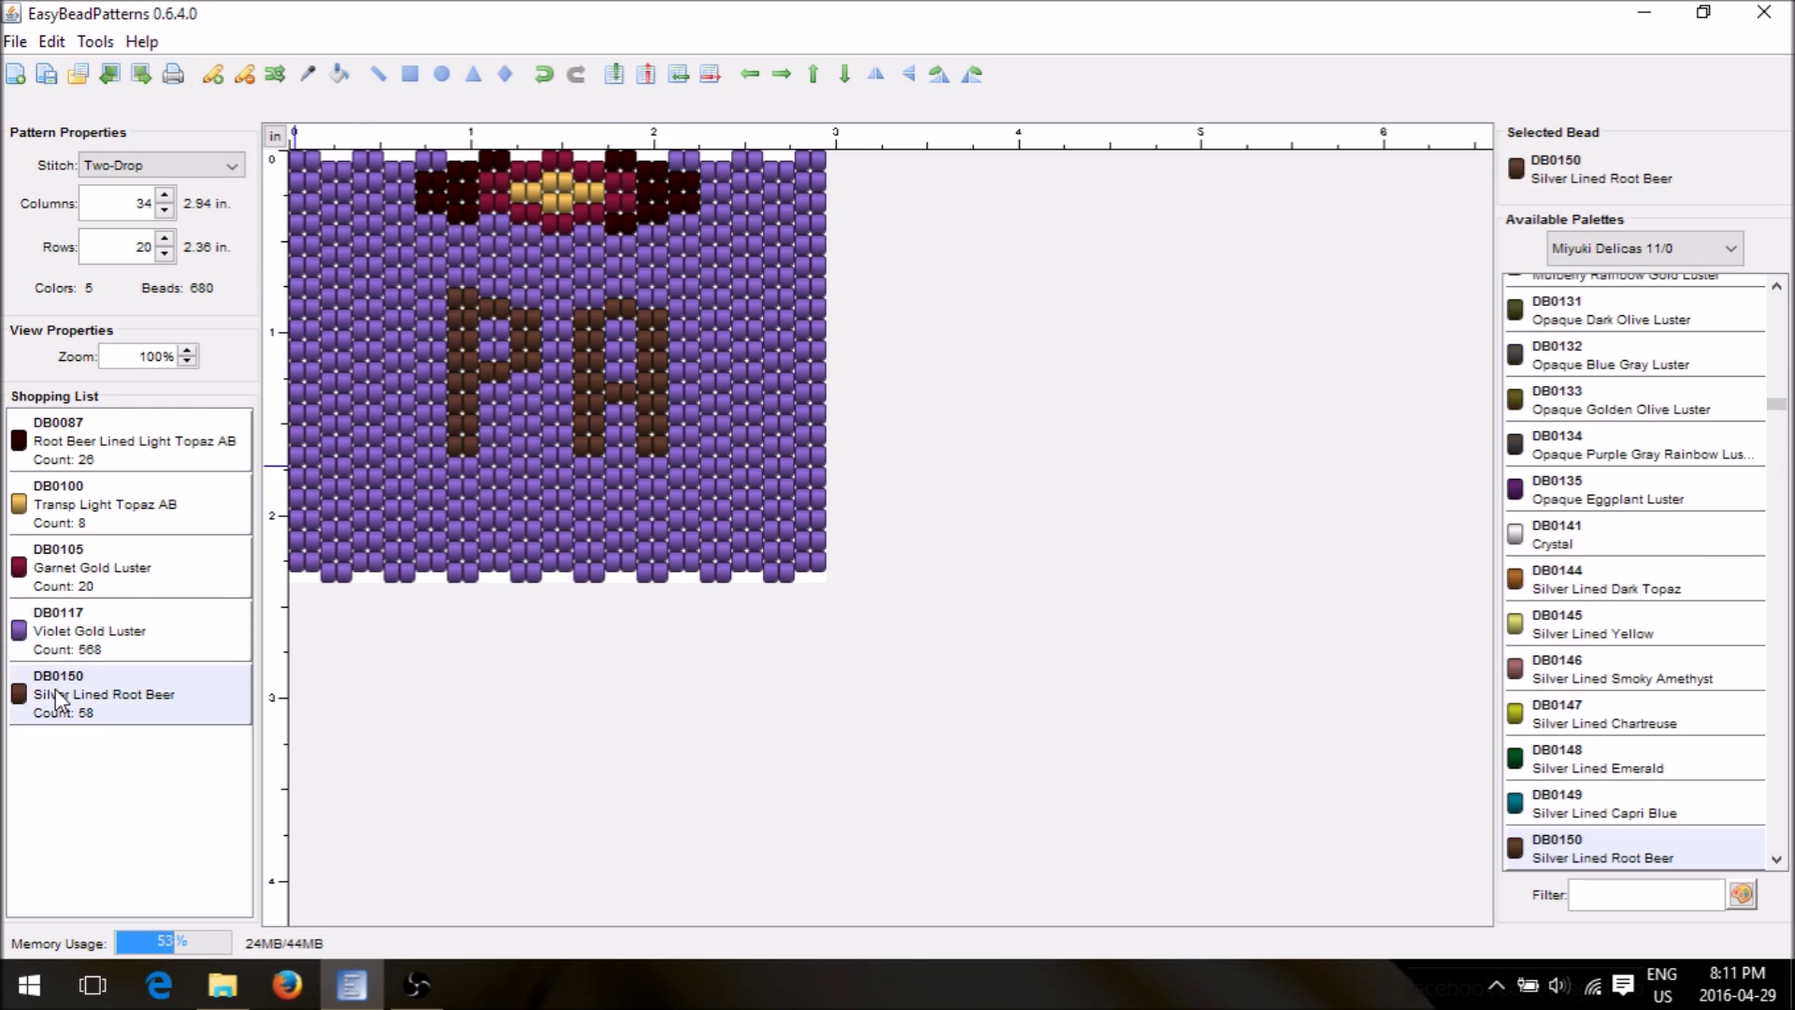
{"action": "left_click", "coordinate": [709, 300]}
{"action": "left_click", "coordinate": [716, 300]}
{"action": "left_click", "coordinate": [738, 325]}
{"action": "left_click", "coordinate": [742, 310]}
{"action": "left_click", "coordinate": [755, 309]}
{"action": "left_click", "coordinate": [772, 300]}
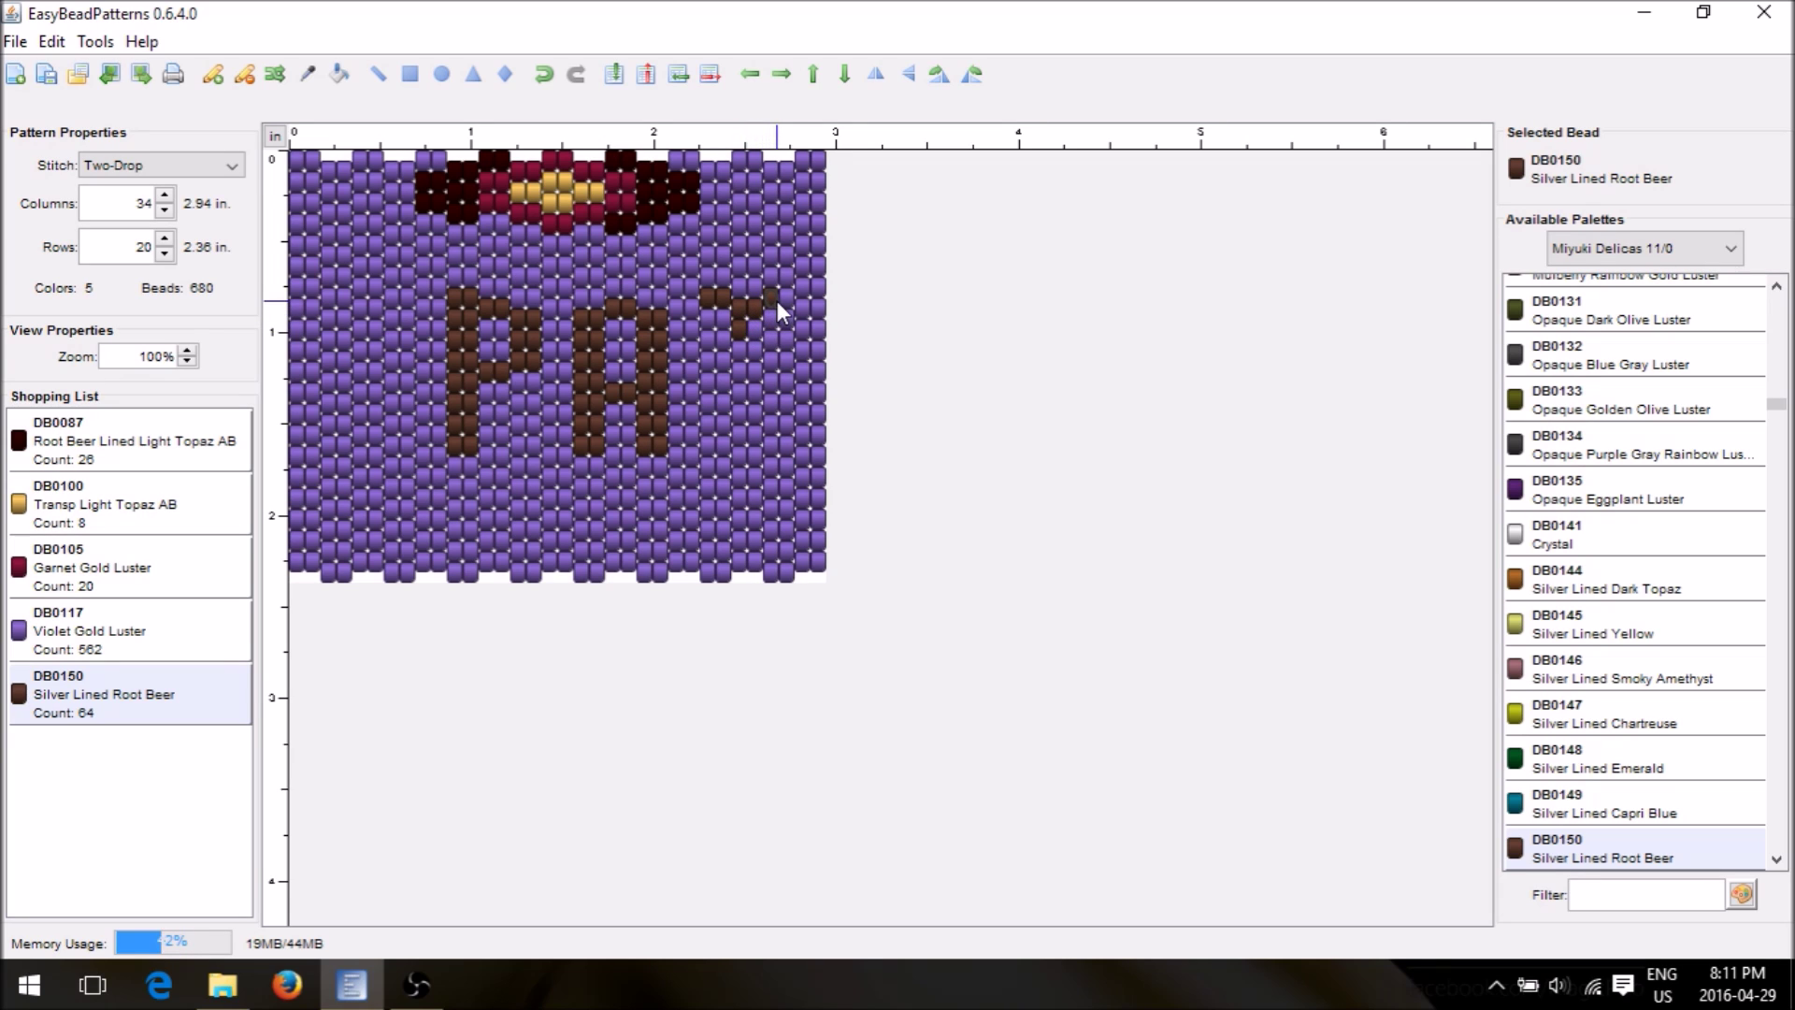
{"action": "left_click_drag", "start_coordinate": [752, 337], "coordinate": [761, 406]}
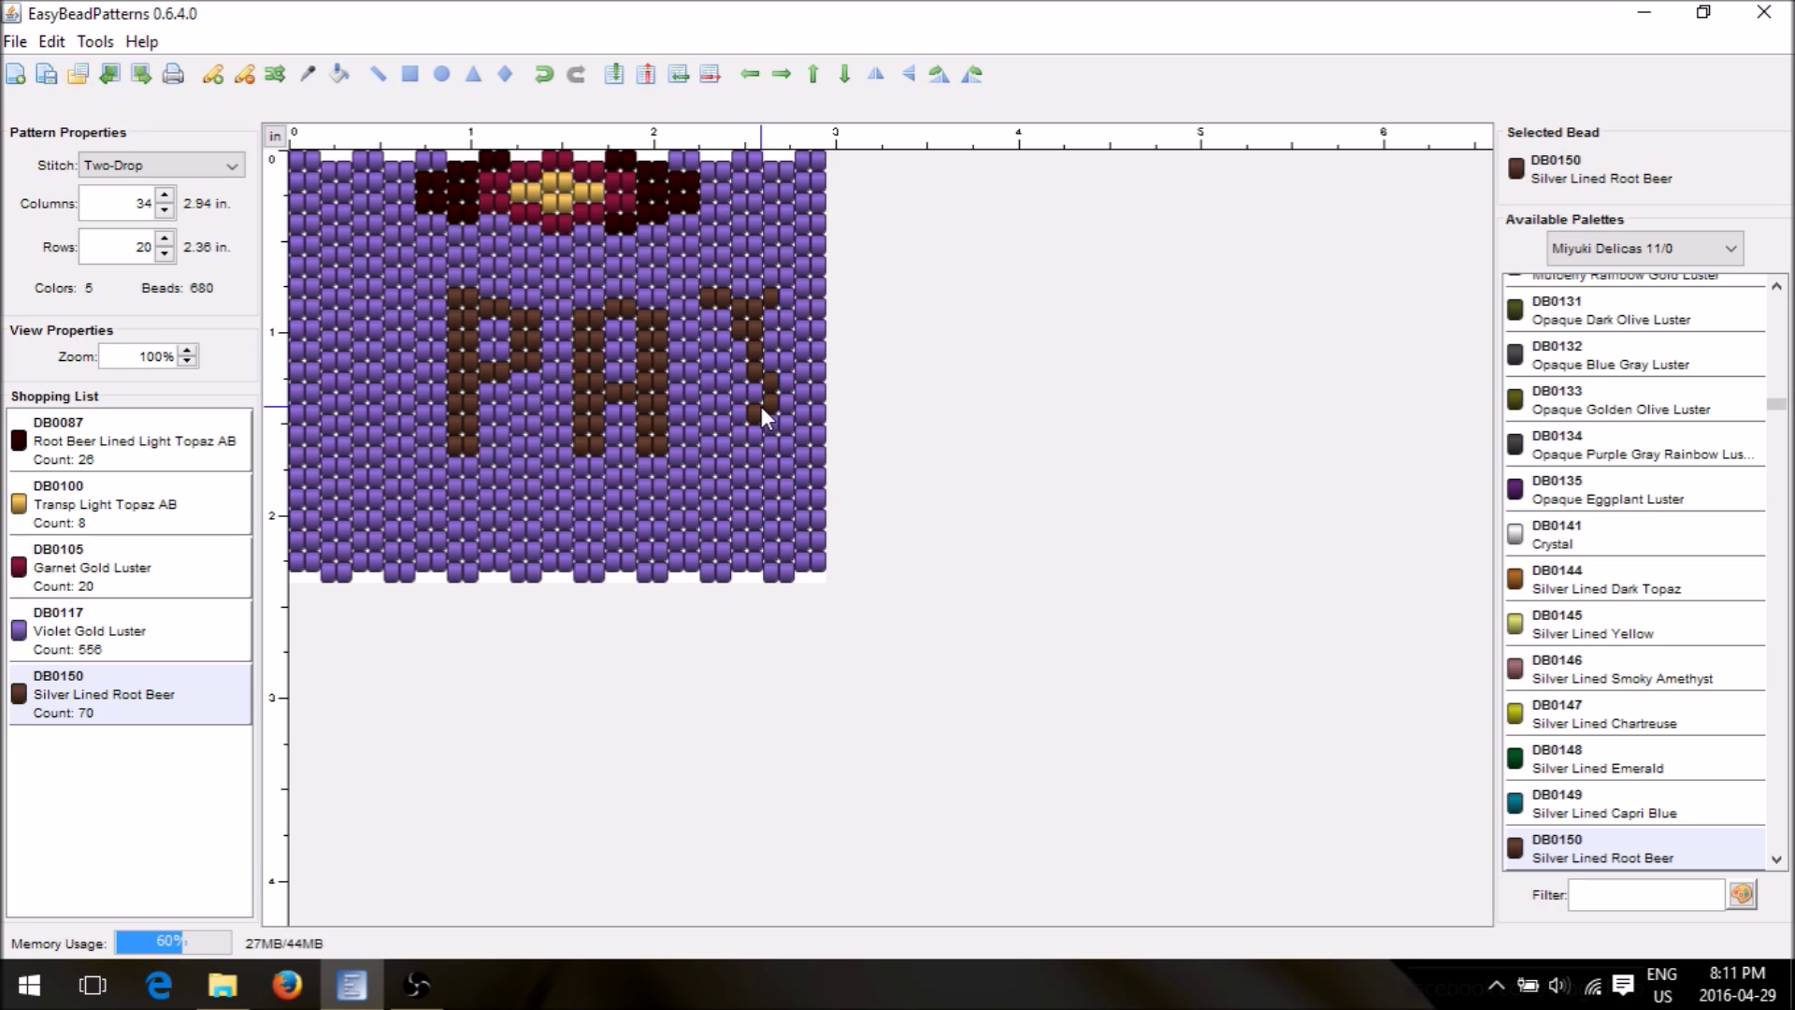
Erase the two stray beads right of the T's stem and refill them with DB0117 Violet Gold Luster
{"action": "left_click", "coordinate": [241, 74]}
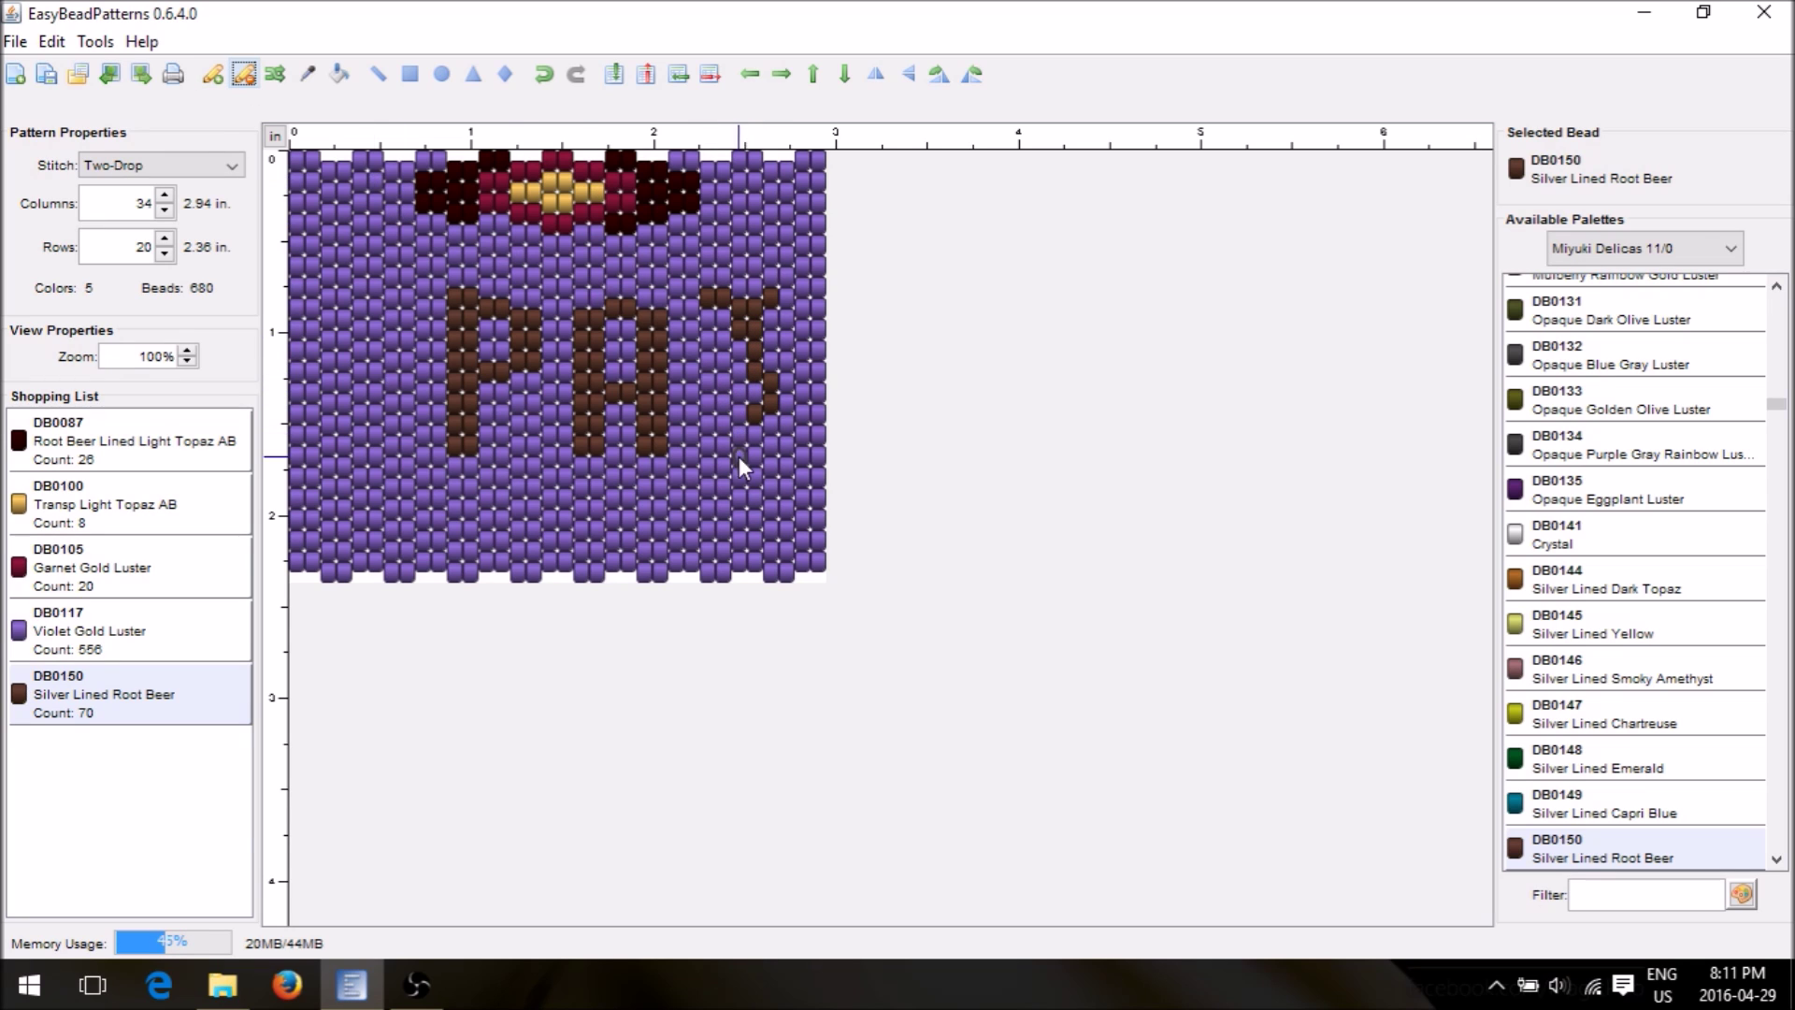
{"action": "left_click", "coordinate": [770, 383]}
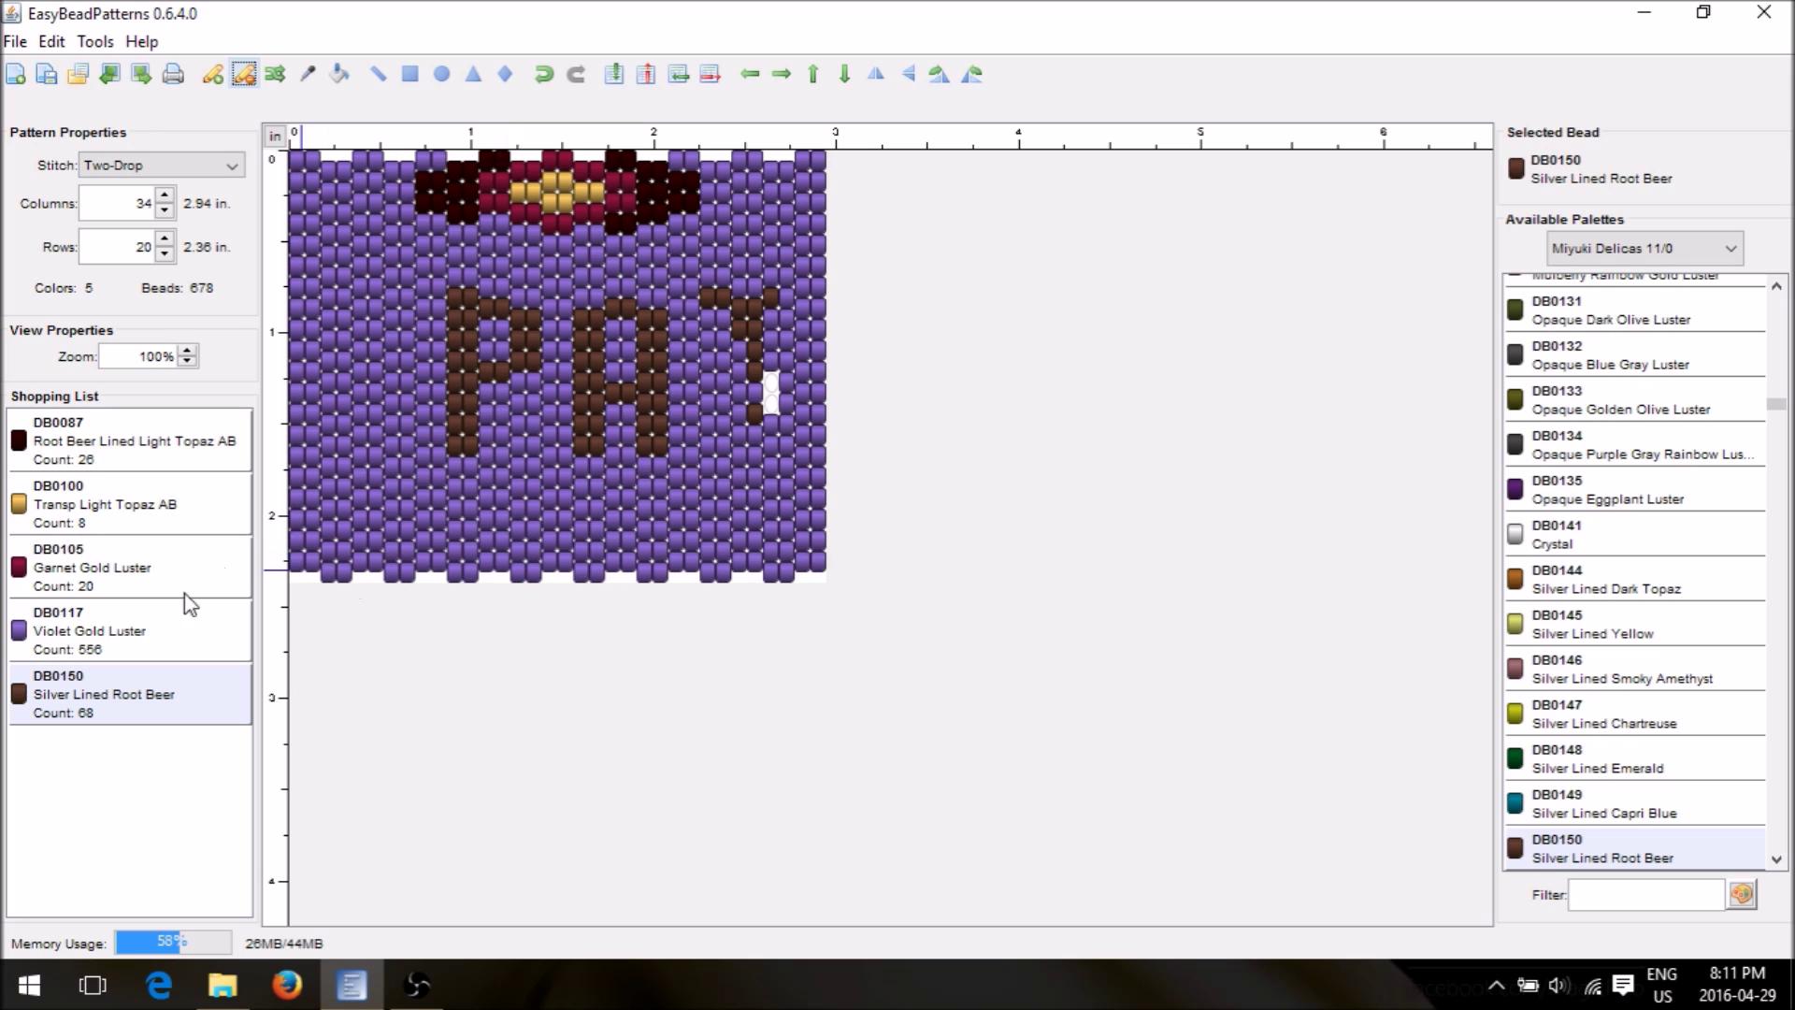
{"action": "left_click", "coordinate": [128, 640]}
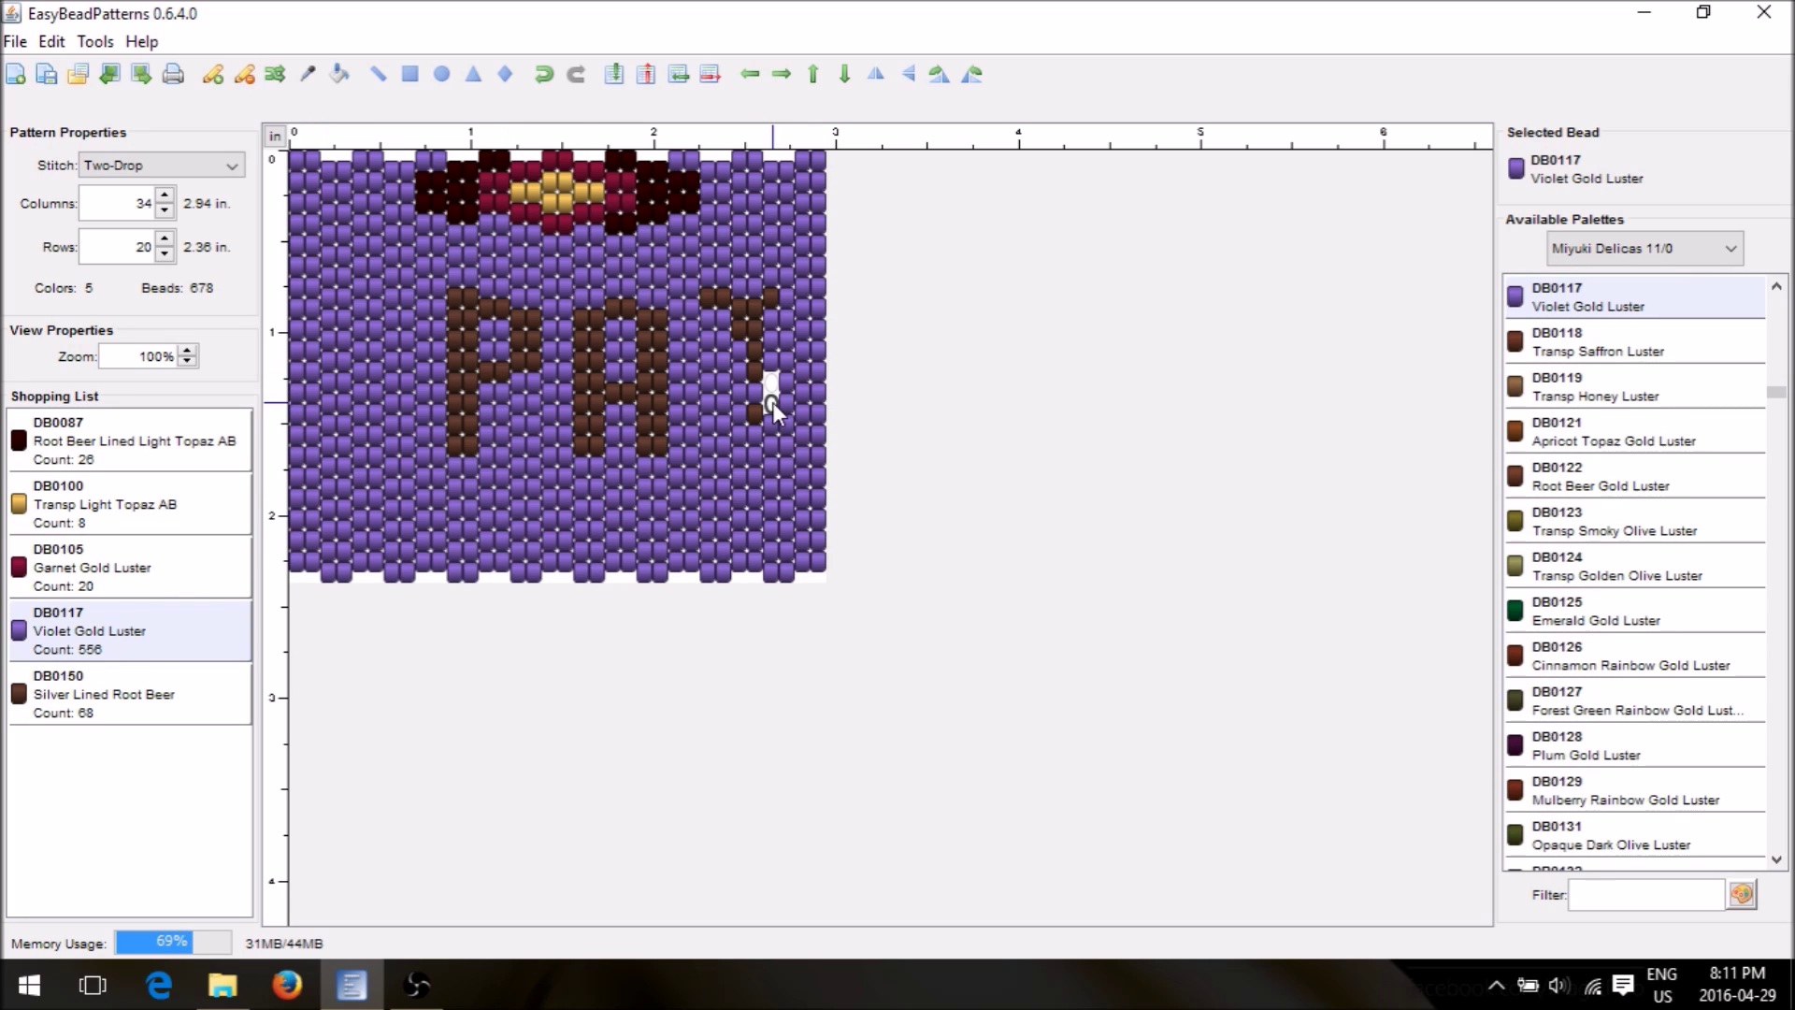
{"action": "left_click", "coordinate": [212, 74]}
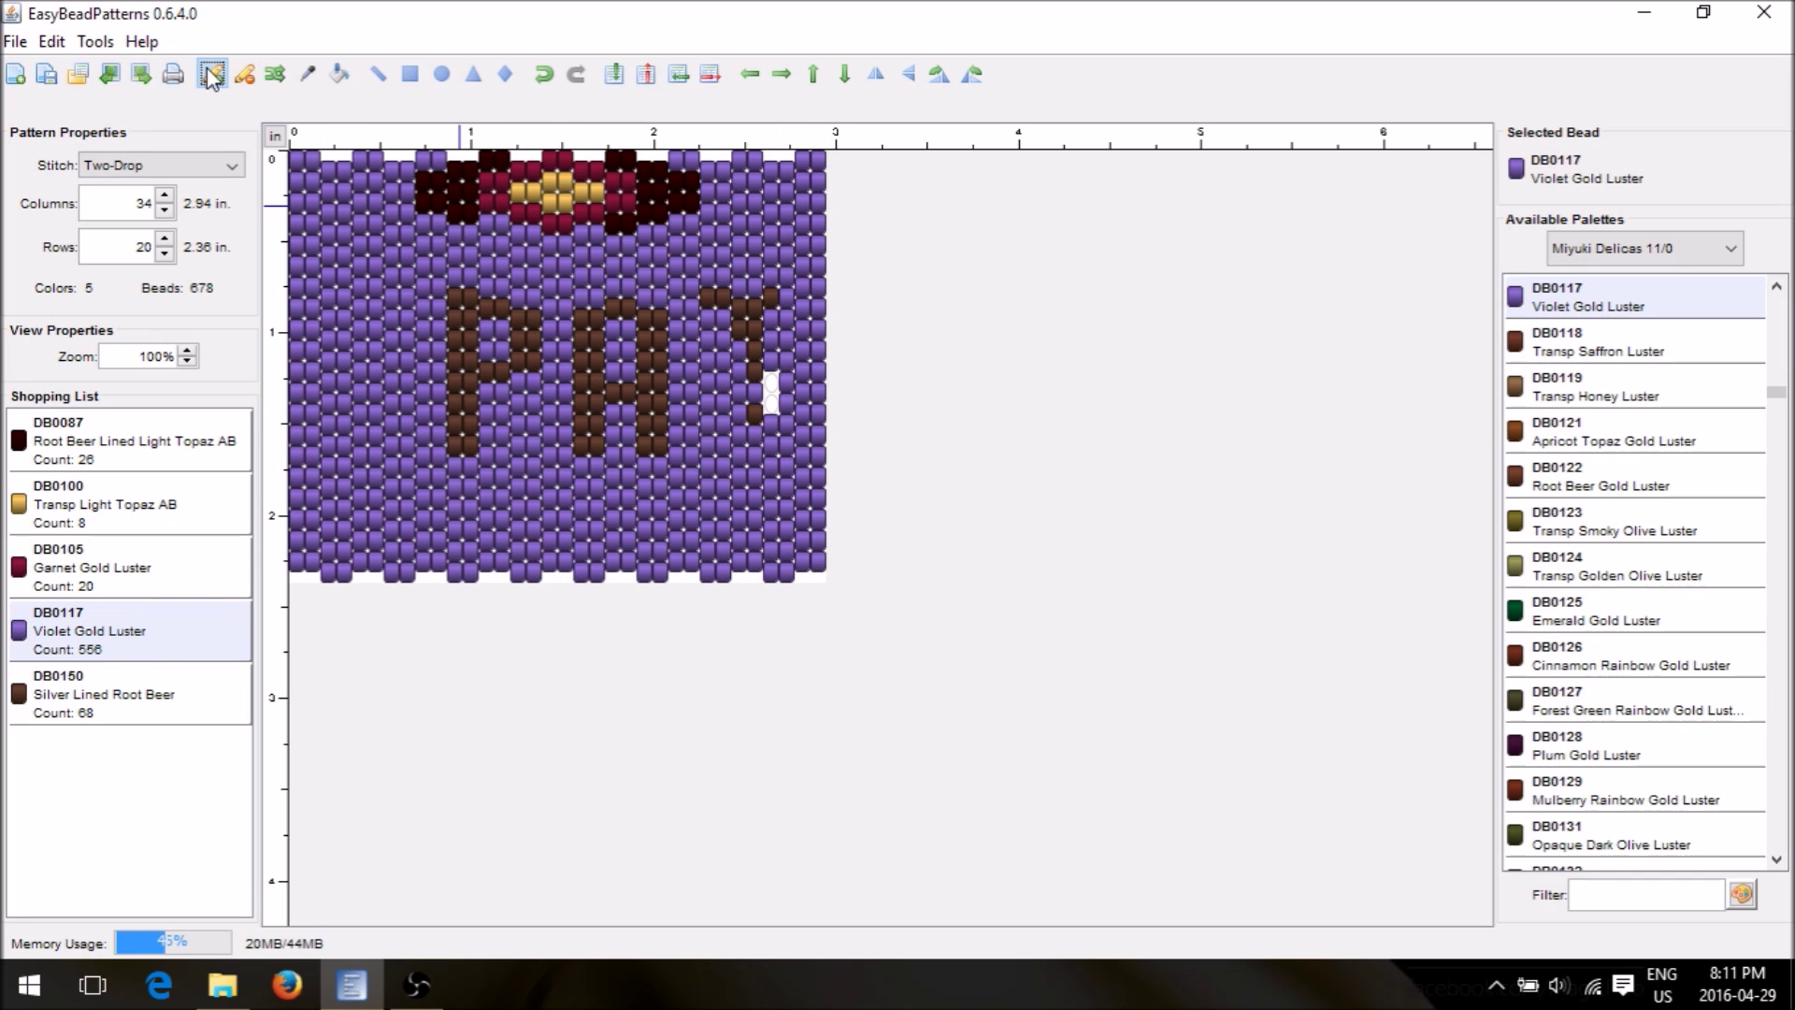
{"action": "left_click", "coordinate": [772, 382]}
{"action": "left_click", "coordinate": [771, 401]}
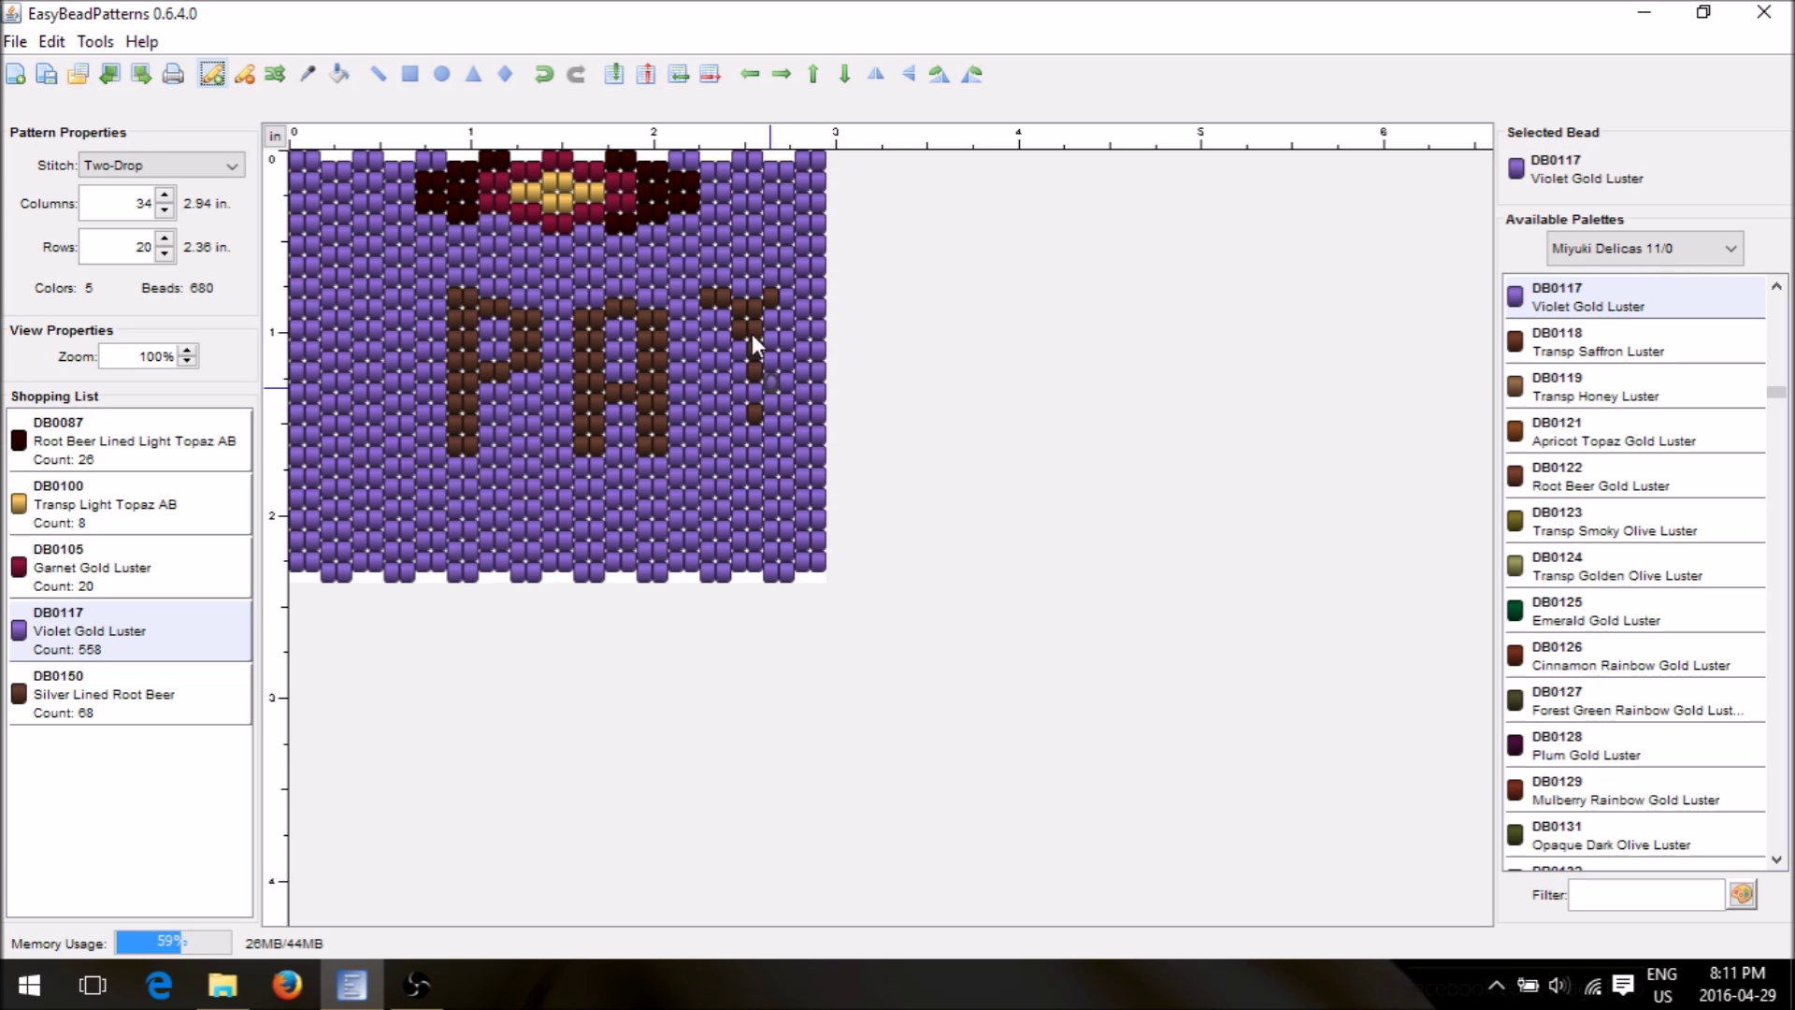
Complete the T's two-bead-wide stem and extend its top bar's right end with DB0150 Silver Lined Root Beer
{"action": "left_click", "coordinate": [104, 710]}
{"action": "left_click", "coordinate": [739, 363]}
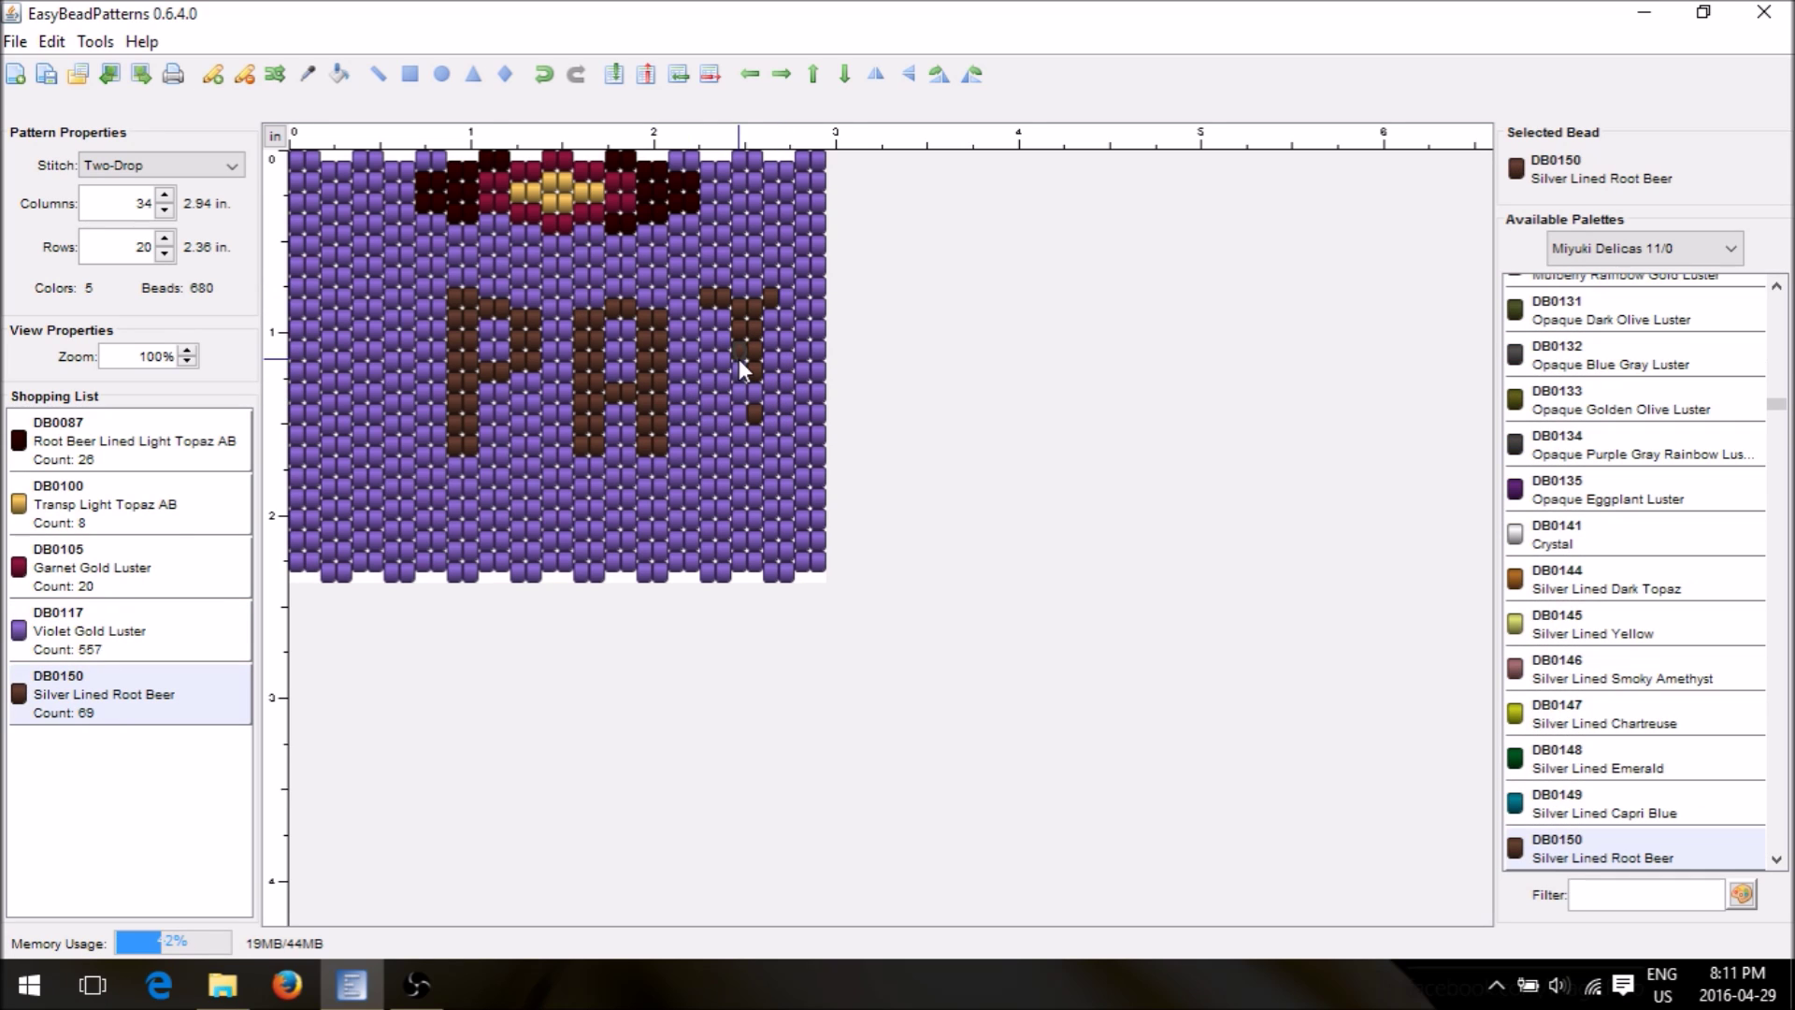
{"action": "mouse_move", "coordinate": [737, 372]}
{"action": "left_mouse_down"}
{"action": "mouse_move", "coordinate": [765, 447]}
{"action": "mouse_move", "coordinate": [741, 401]}
{"action": "mouse_move", "coordinate": [755, 393]}
{"action": "left_mouse_up"}
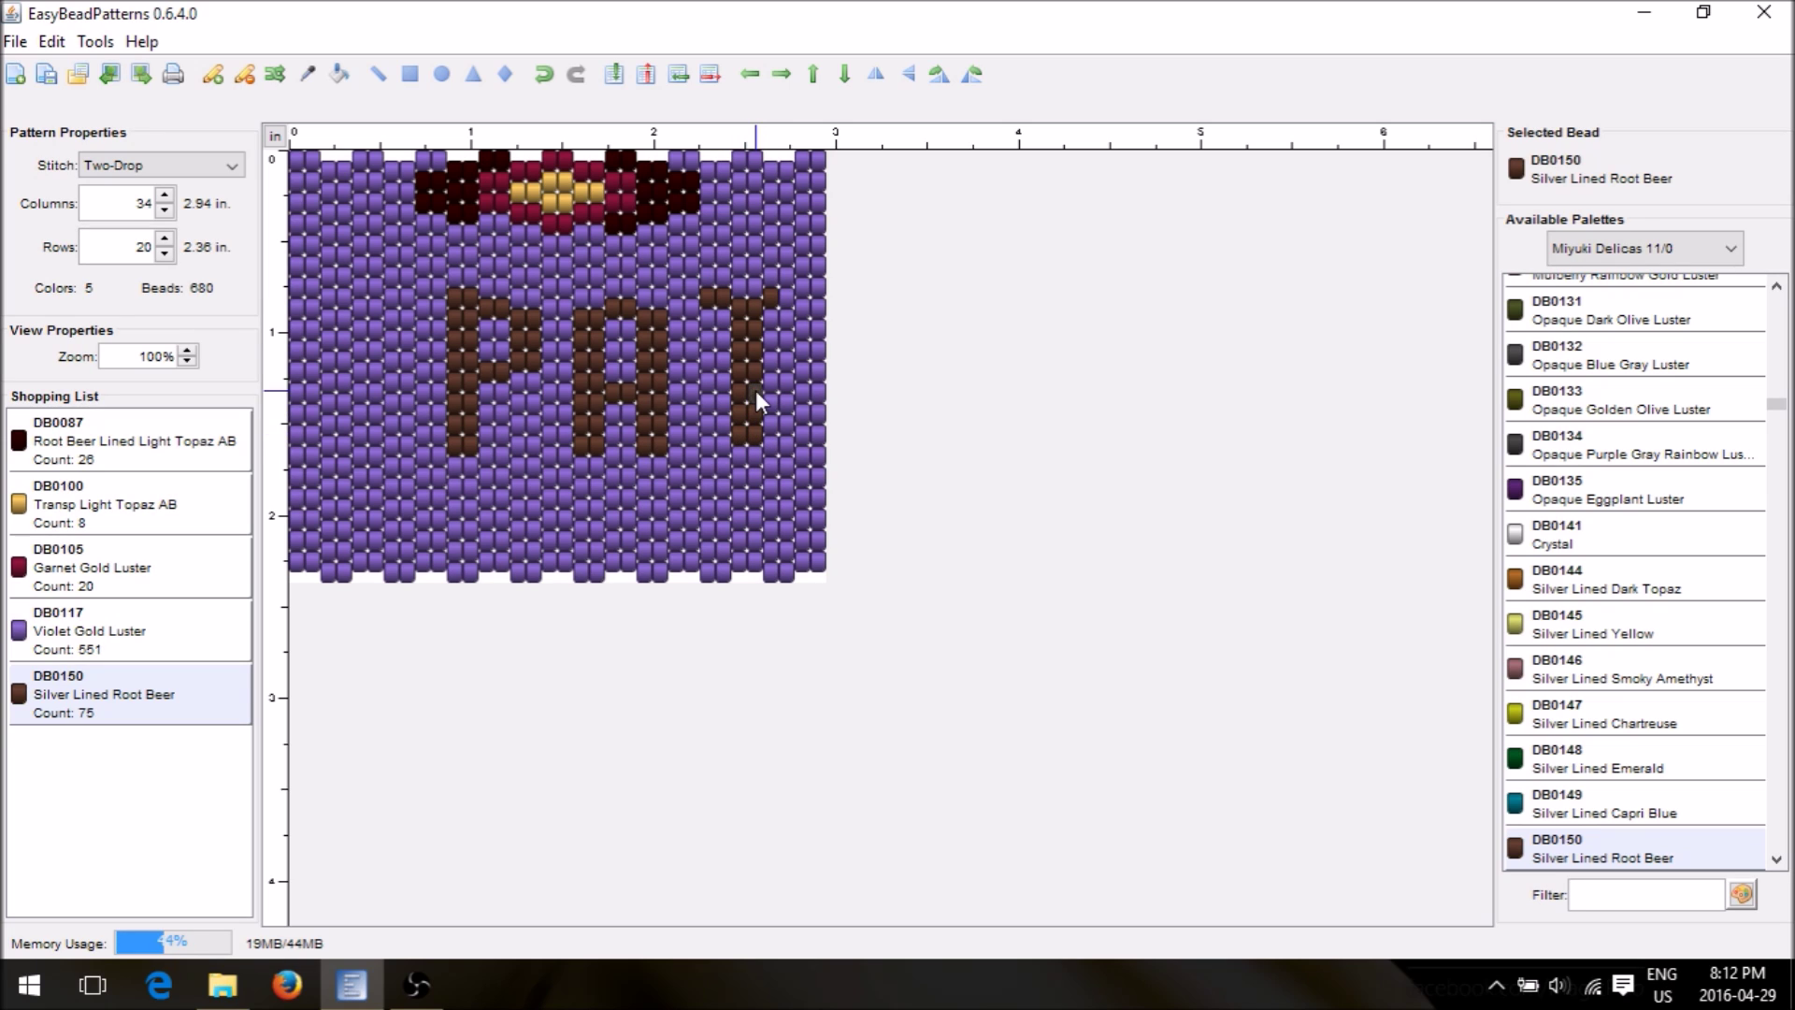
{"action": "left_click", "coordinate": [779, 297]}
{"action": "left_click", "coordinate": [754, 455]}
Try the pattern in Peyote stitch and return it to Two-Drop
{"action": "left_click", "coordinate": [228, 166]}
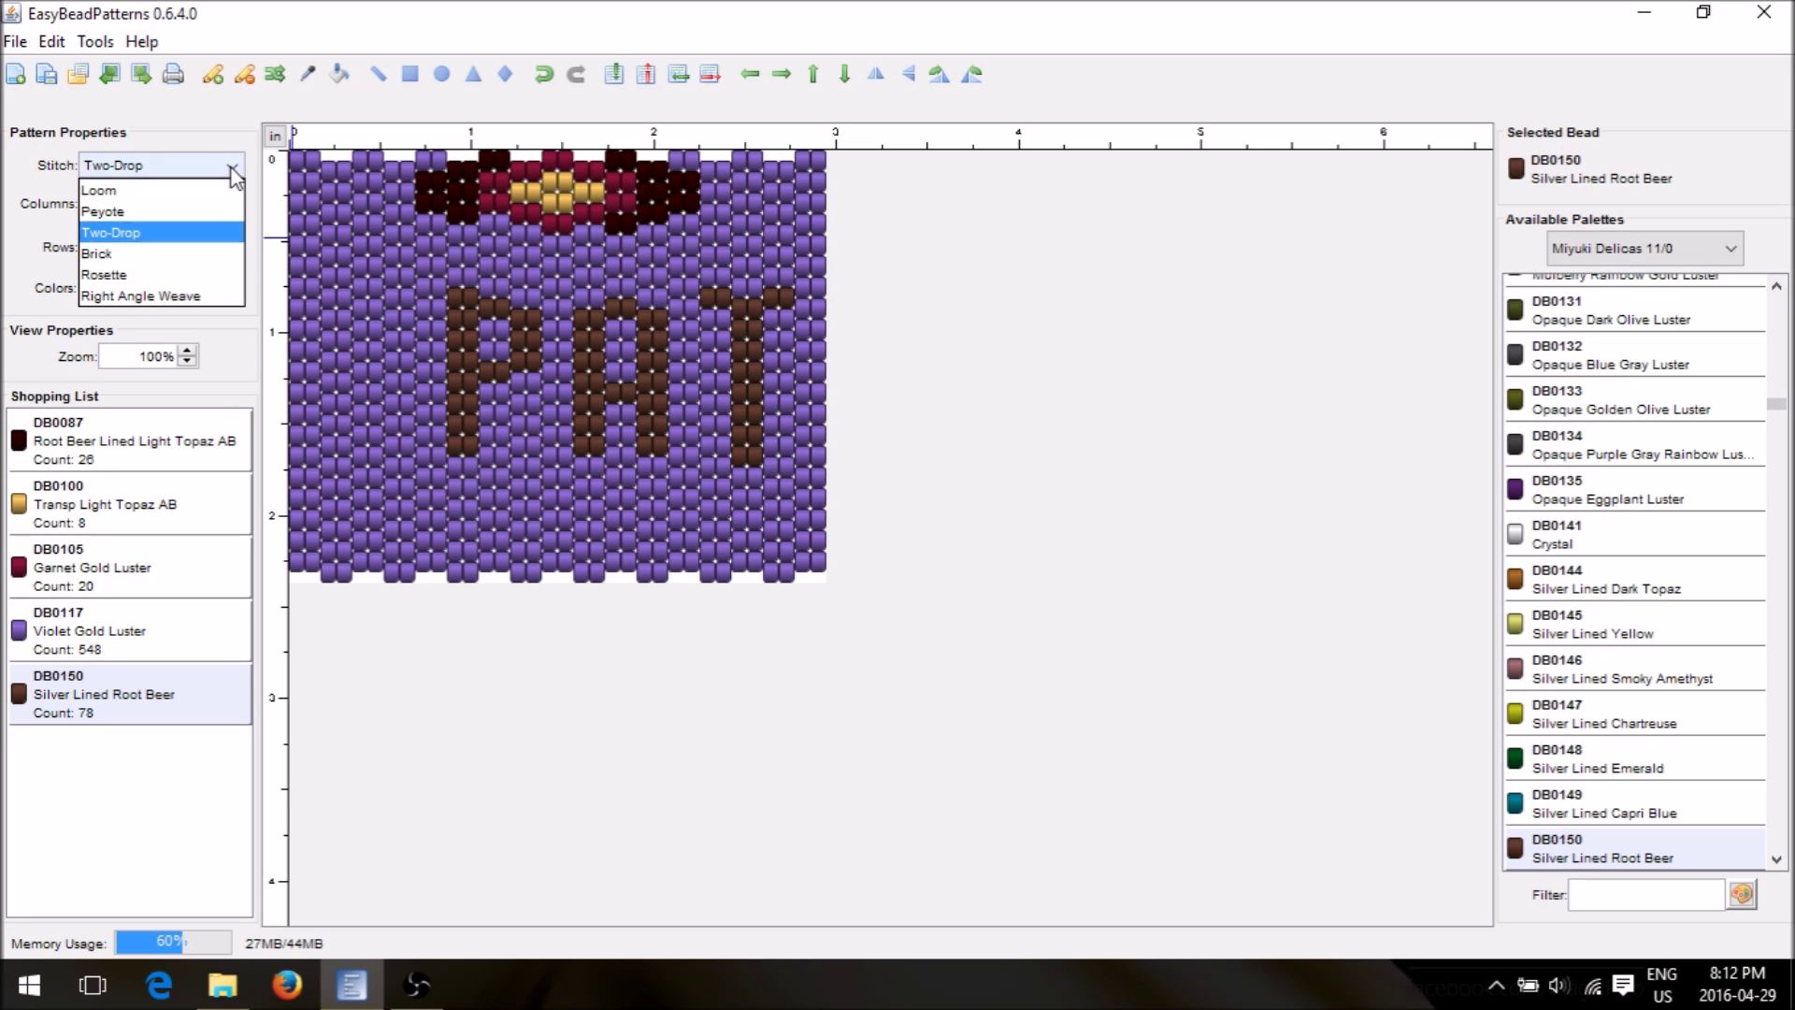
{"action": "left_click", "coordinate": [107, 213]}
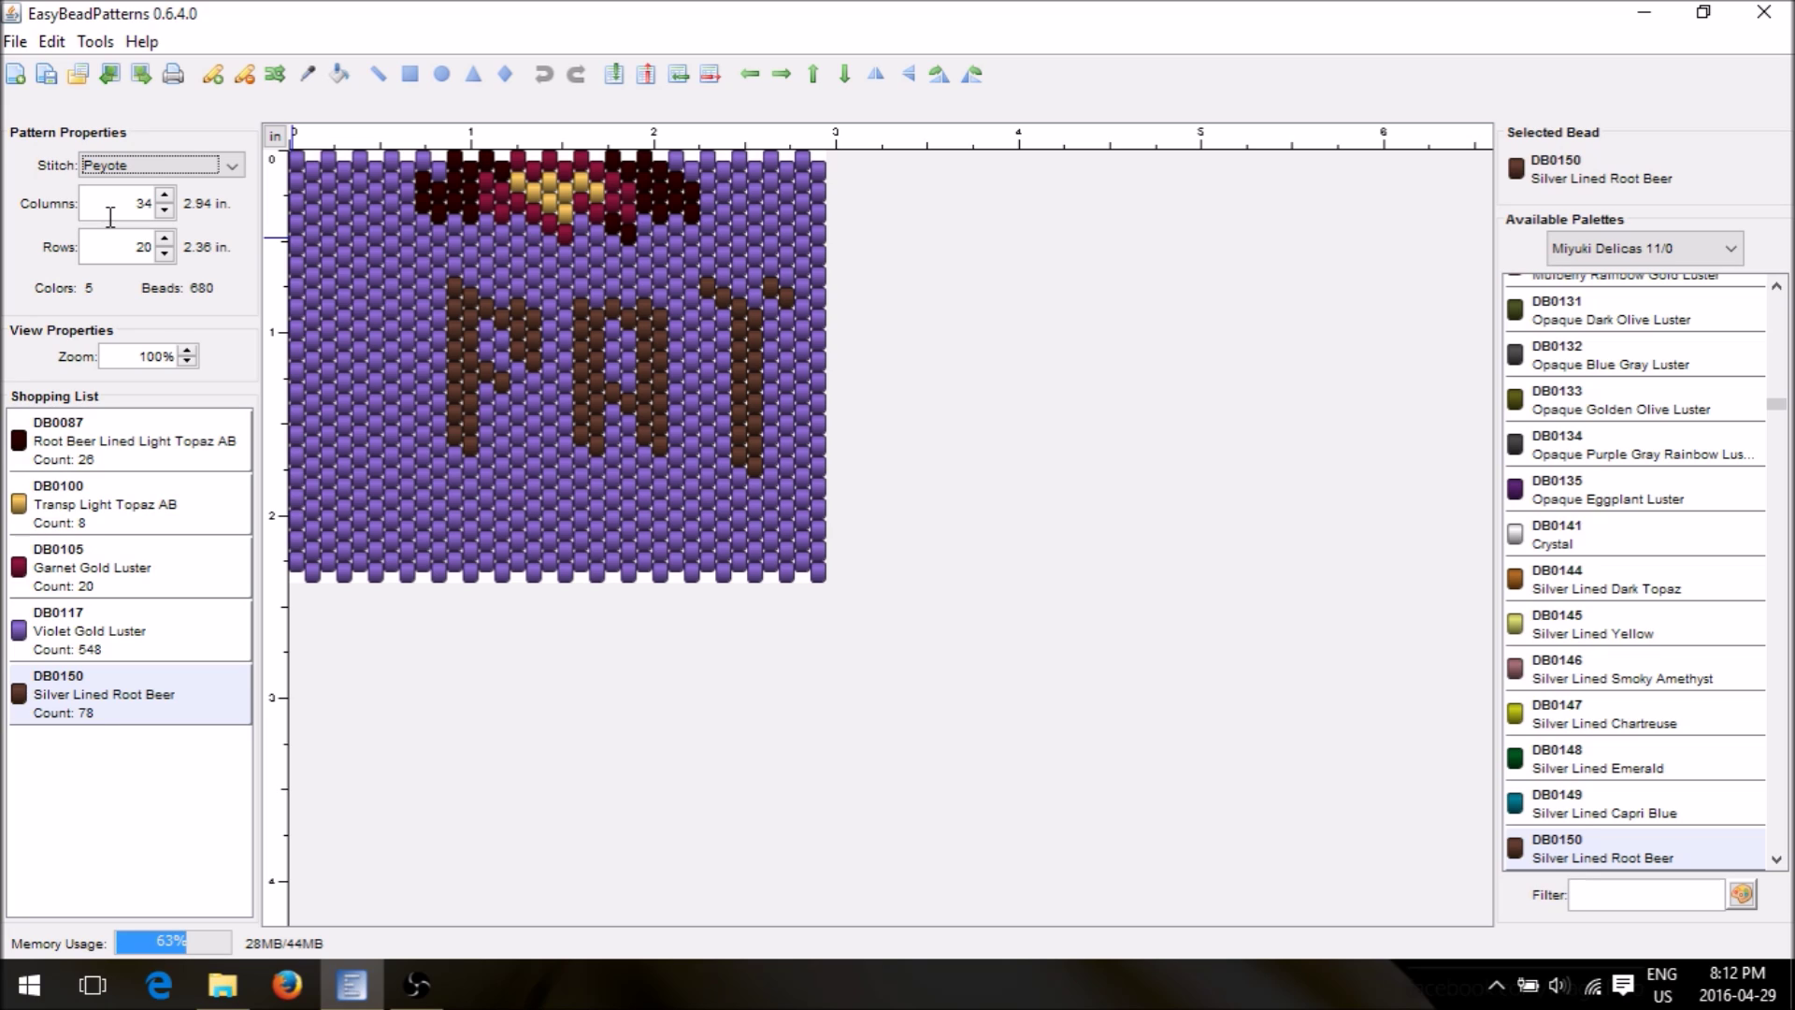
{"action": "left_click", "coordinate": [229, 168]}
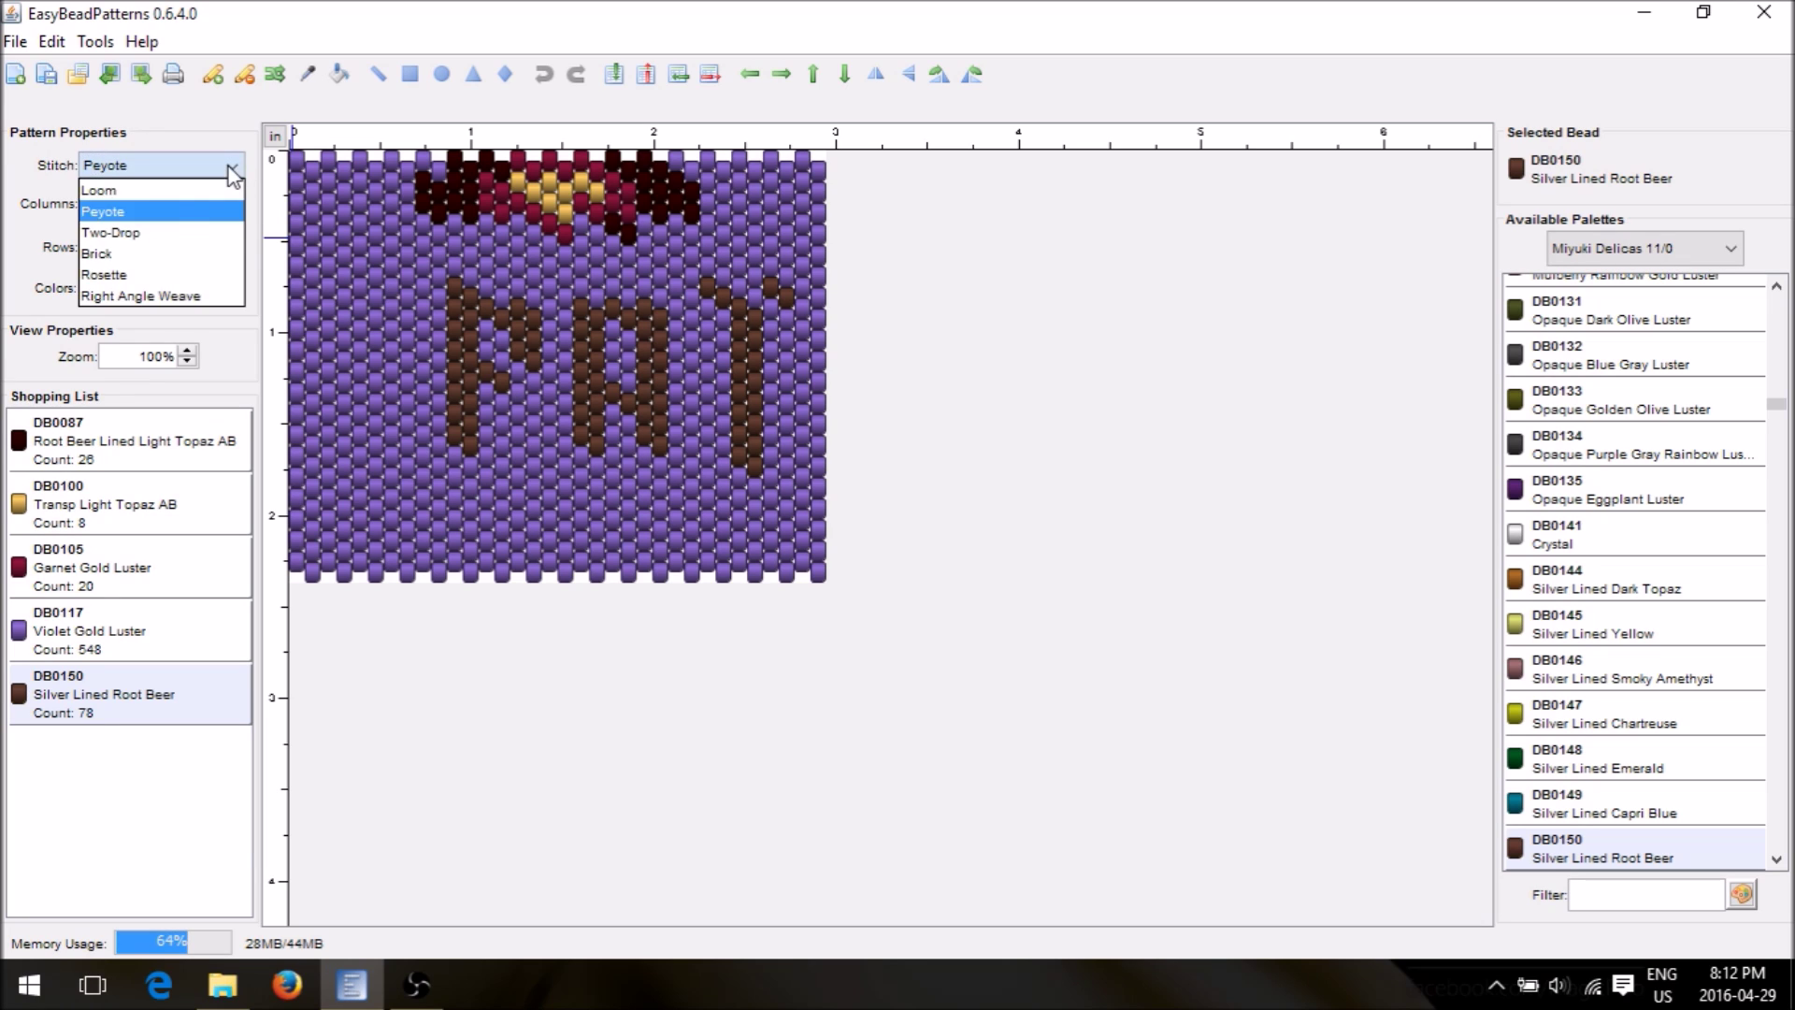
{"action": "left_click", "coordinate": [161, 234]}
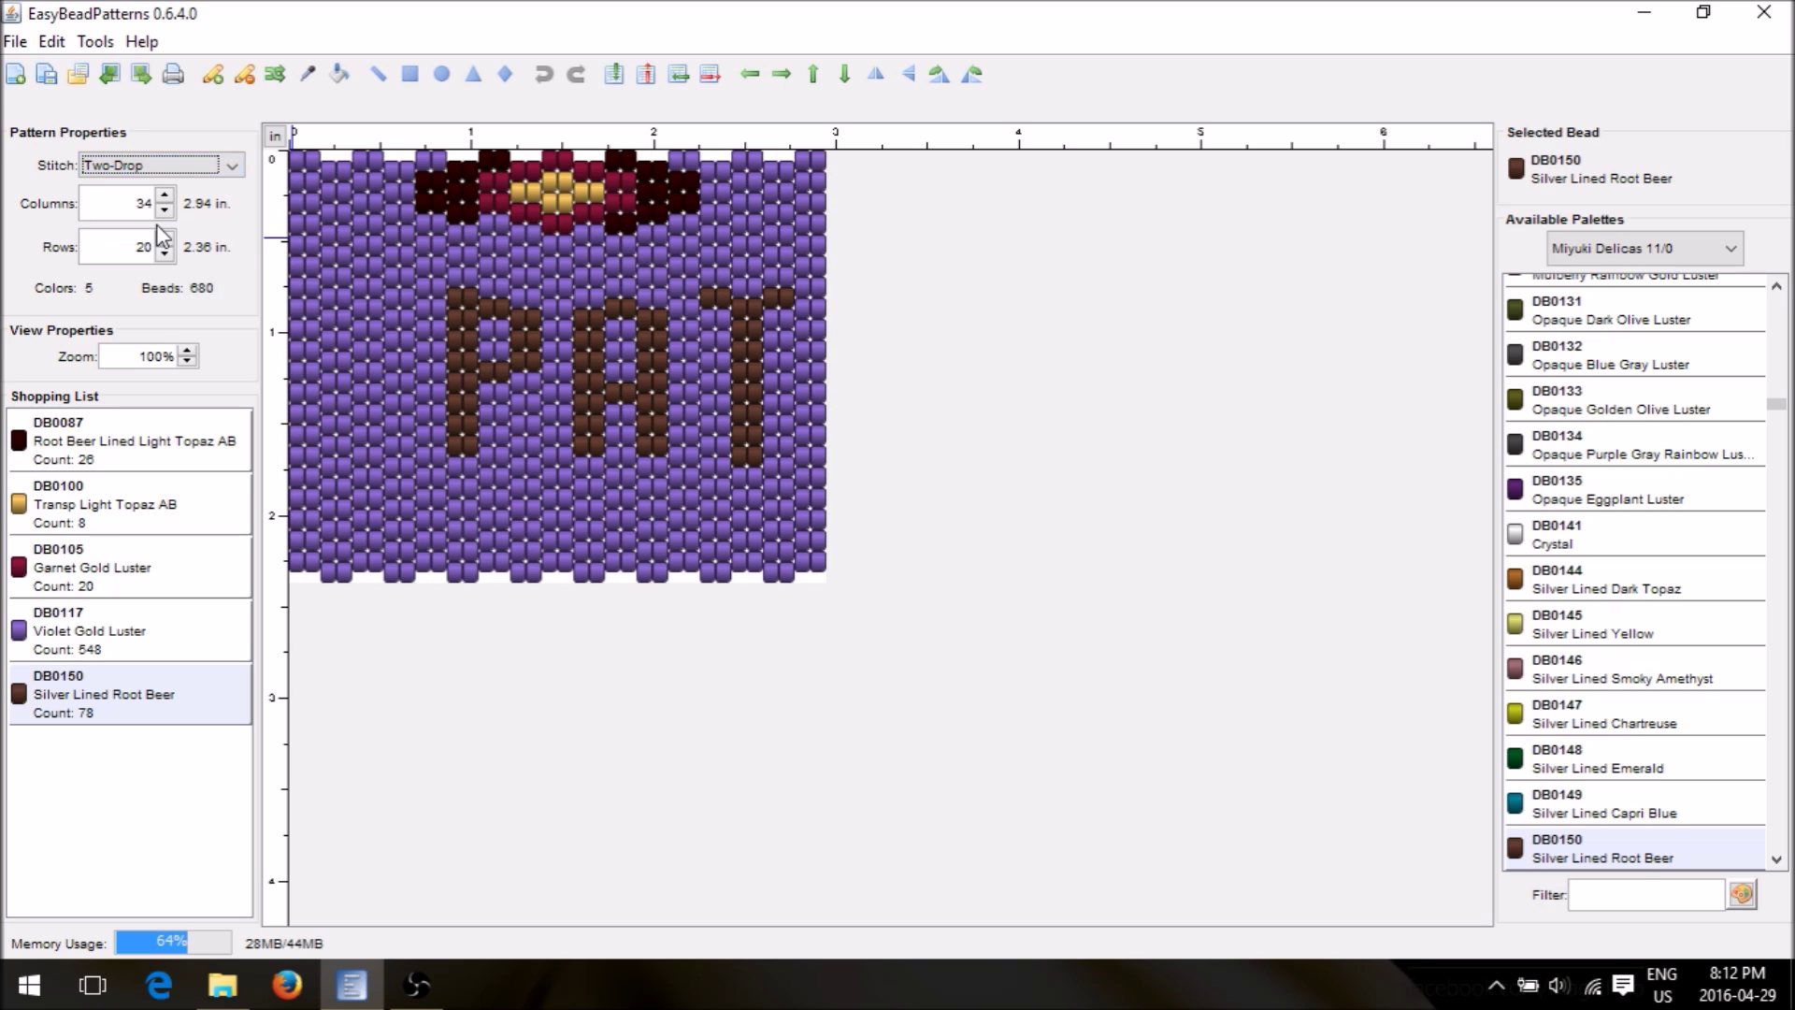
Save the pattern to the Desktop as a .ptnx file named pat
{"action": "left_click", "coordinate": [14, 43]}
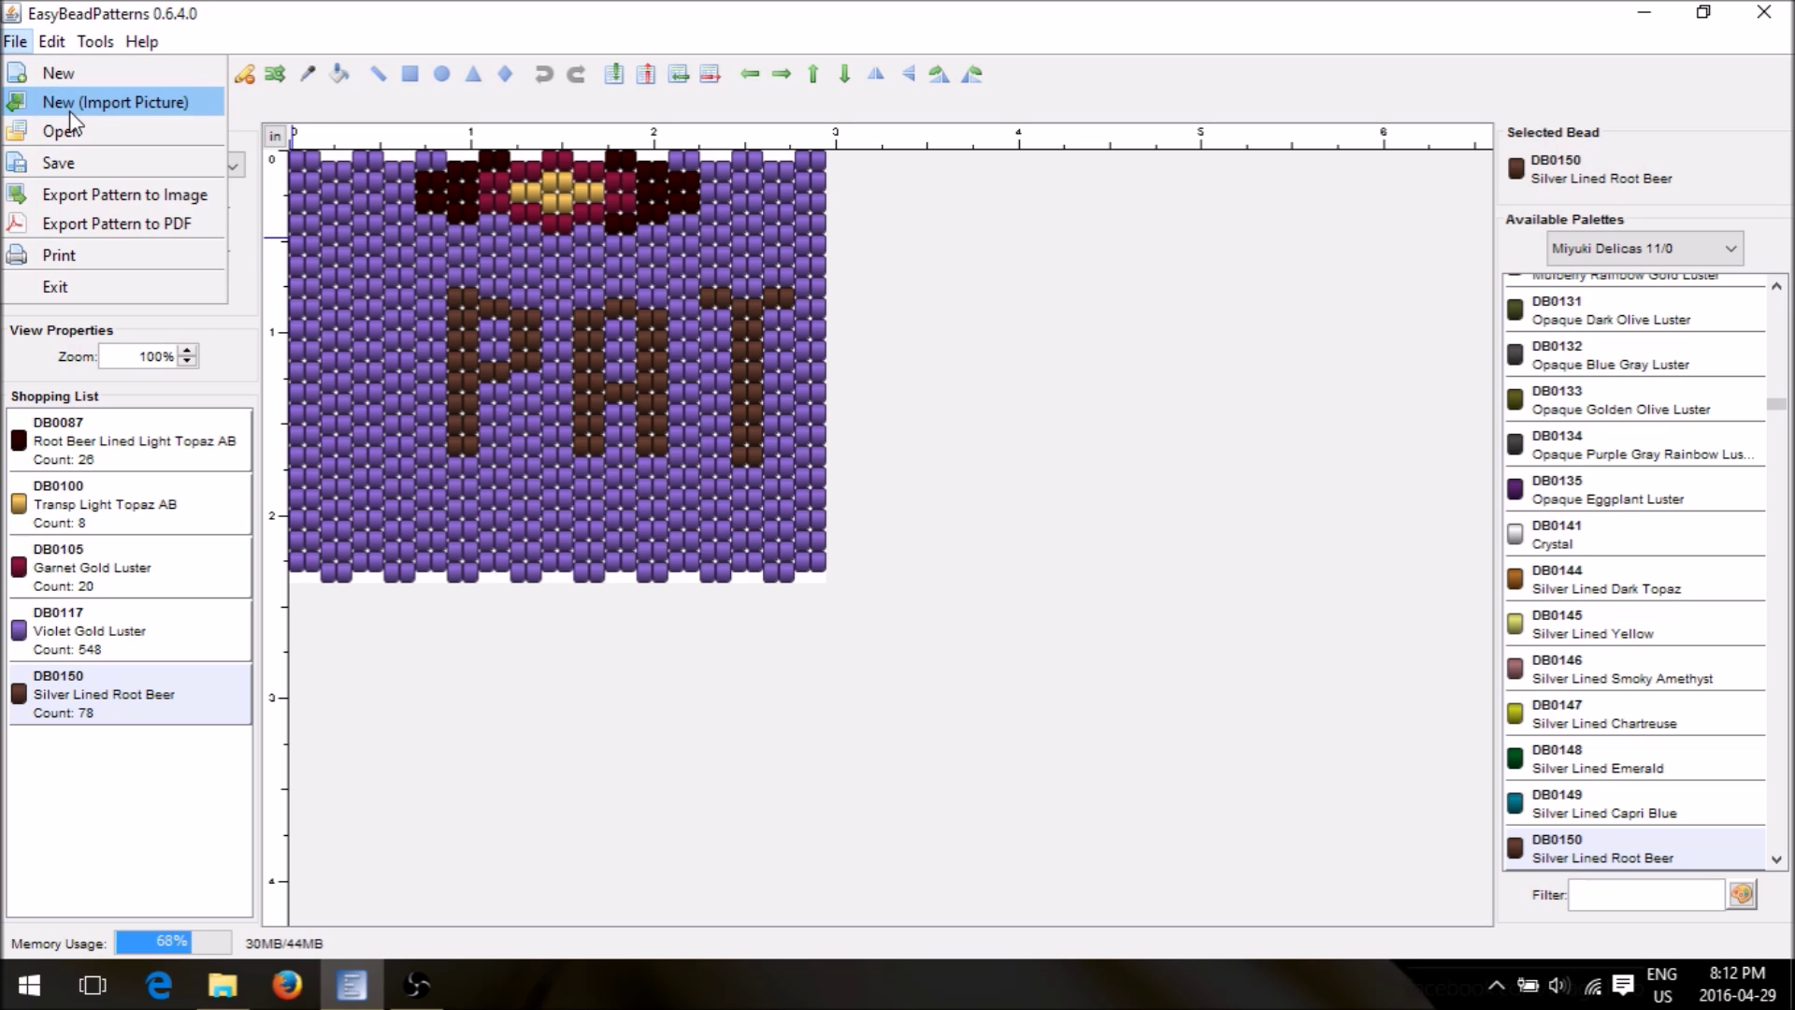
{"action": "left_click", "coordinate": [58, 163]}
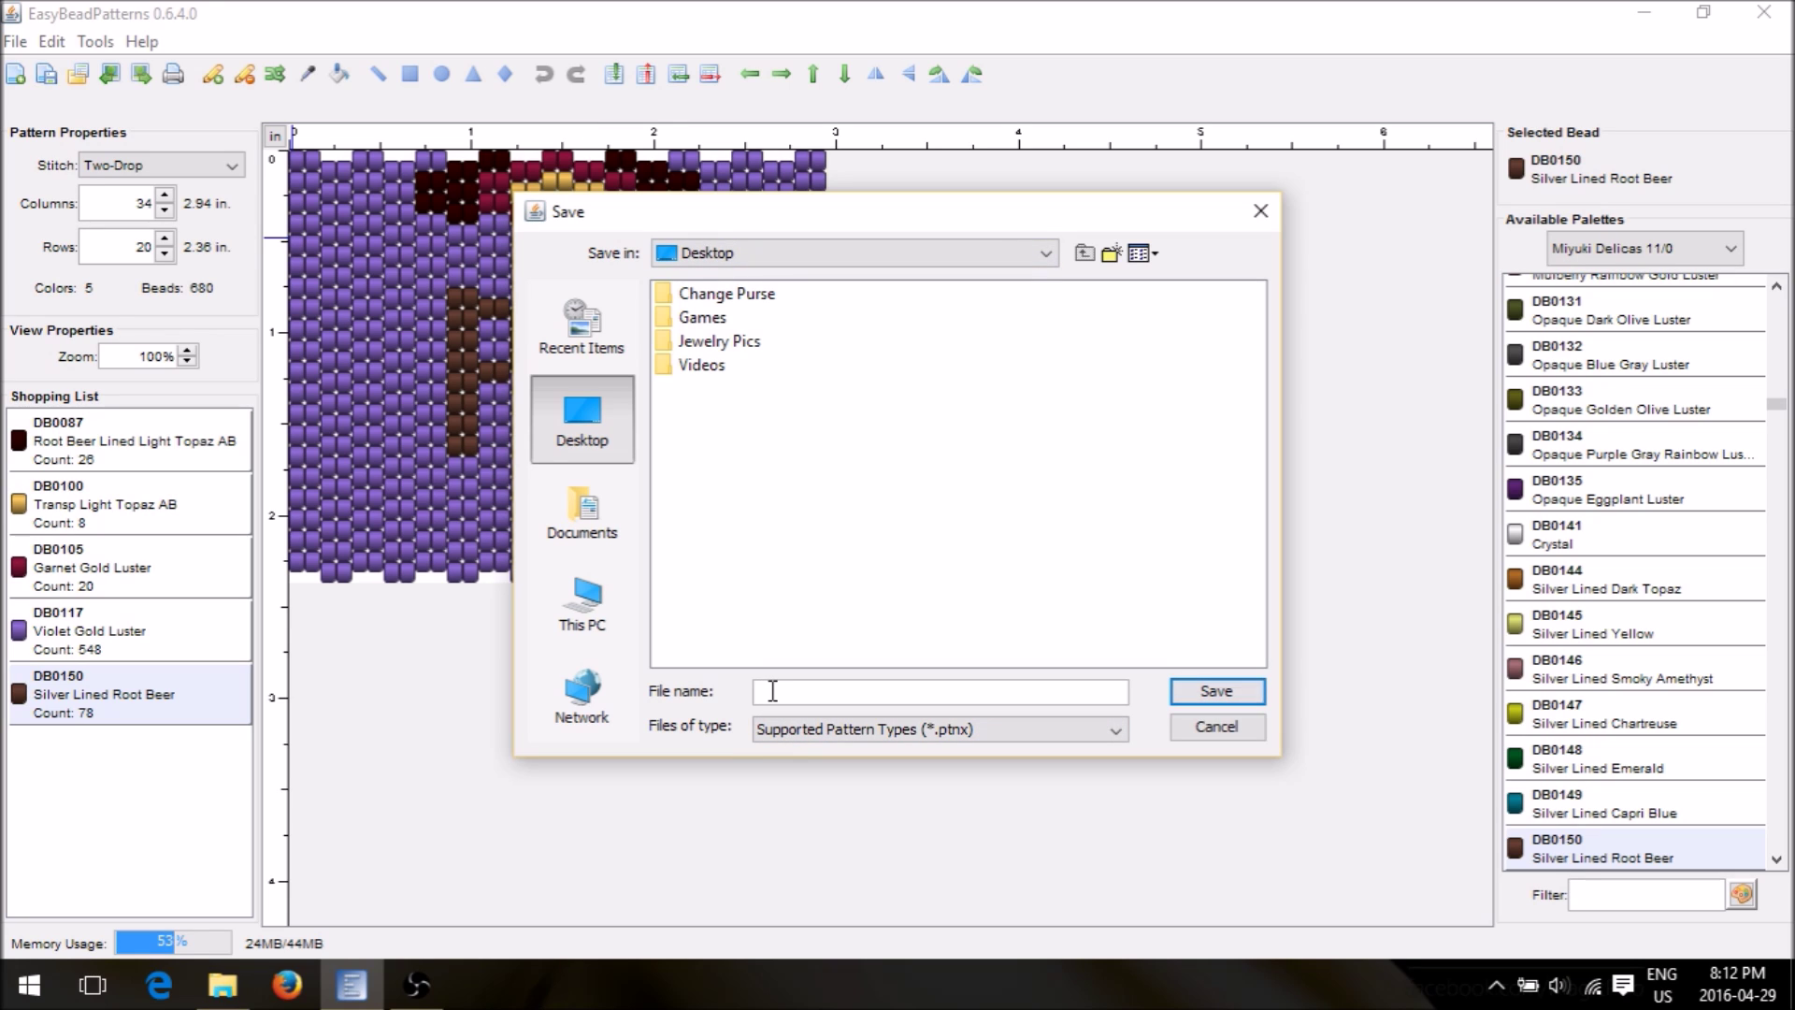
{"action": "type", "text": "pat"}
{"action": "left_click", "coordinate": [1220, 700]}
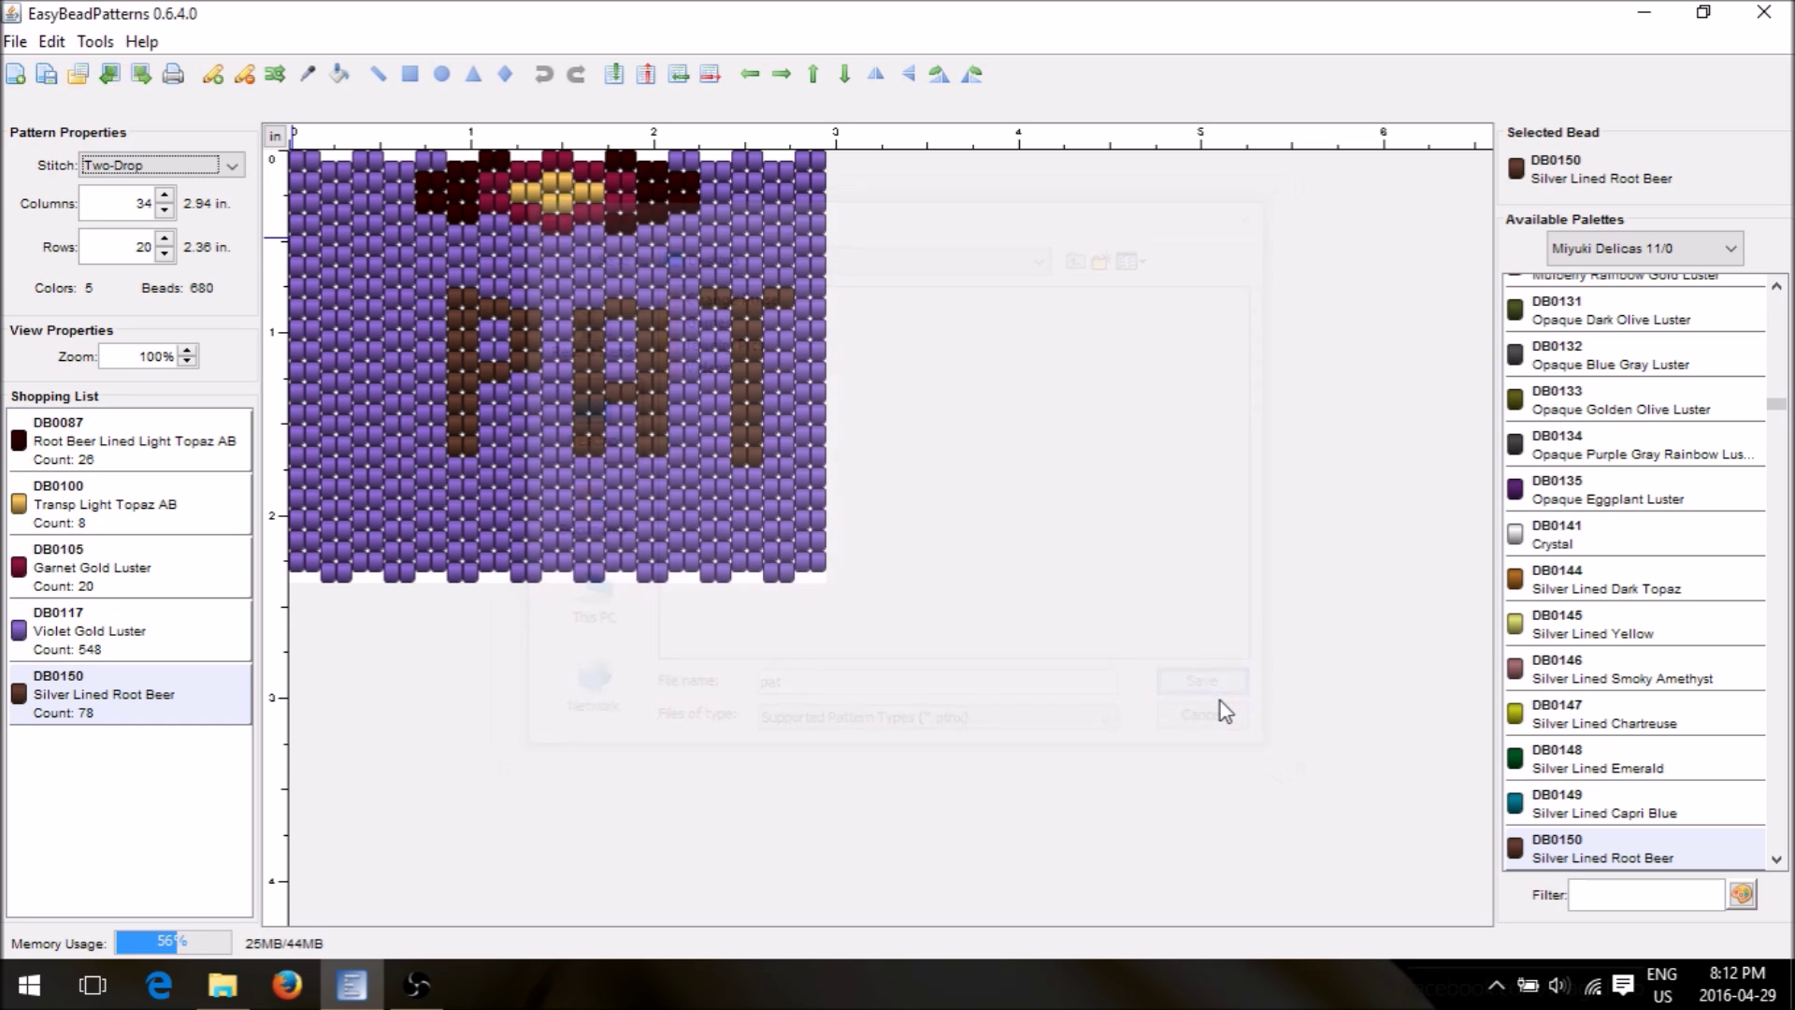
Export the pattern to the Desktop as a PDF named Name
{"action": "left_click", "coordinate": [16, 43]}
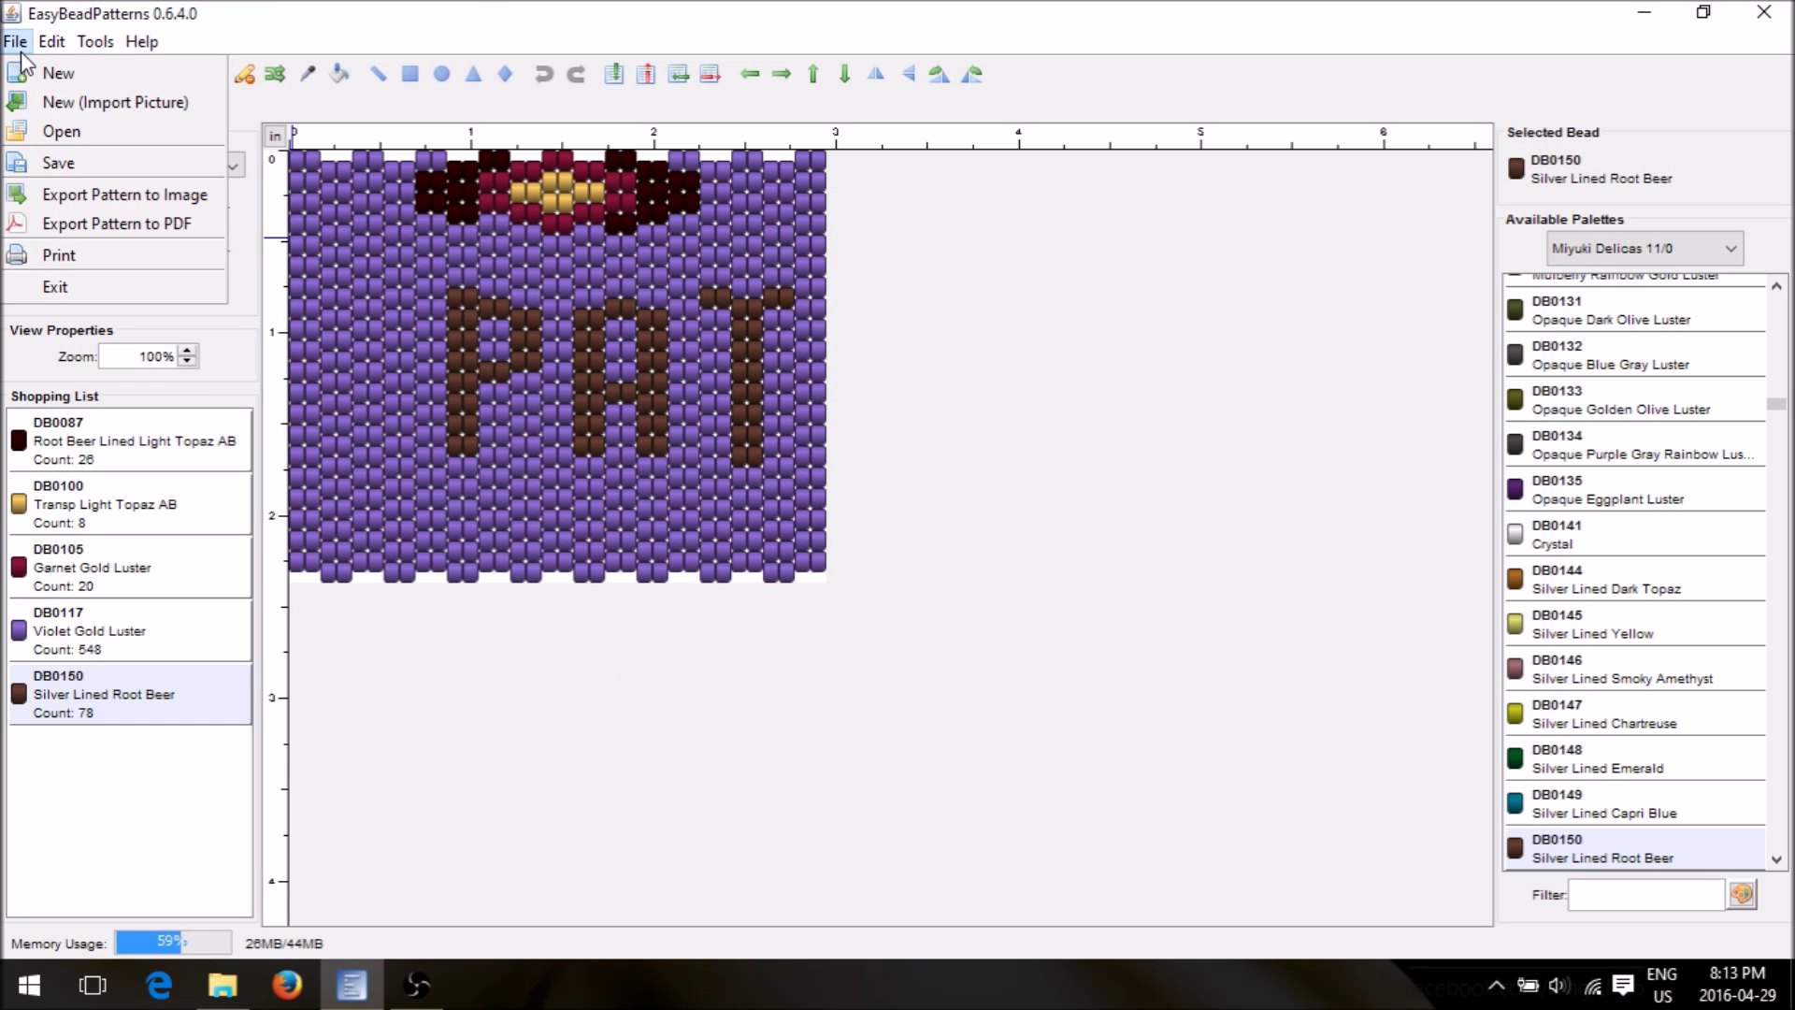
{"action": "left_click", "coordinate": [122, 224]}
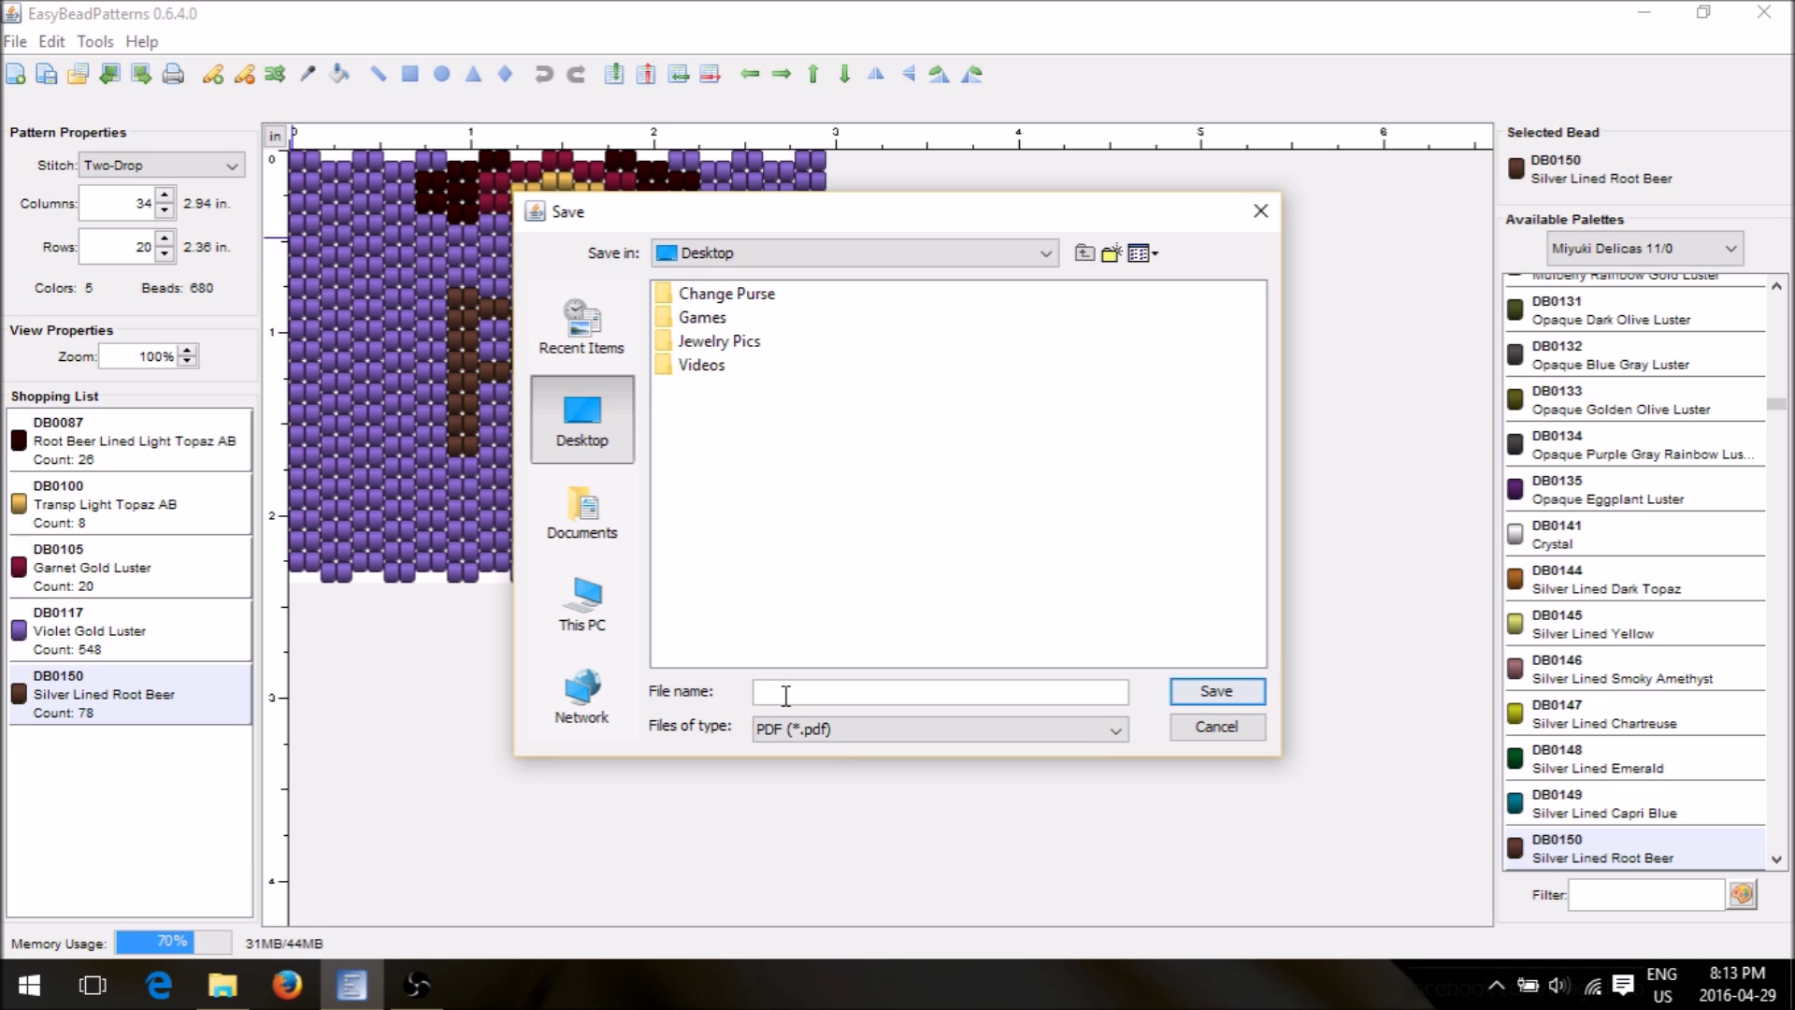
{"action": "type", "text": "Name"}
{"action": "left_click", "coordinate": [1205, 690]}
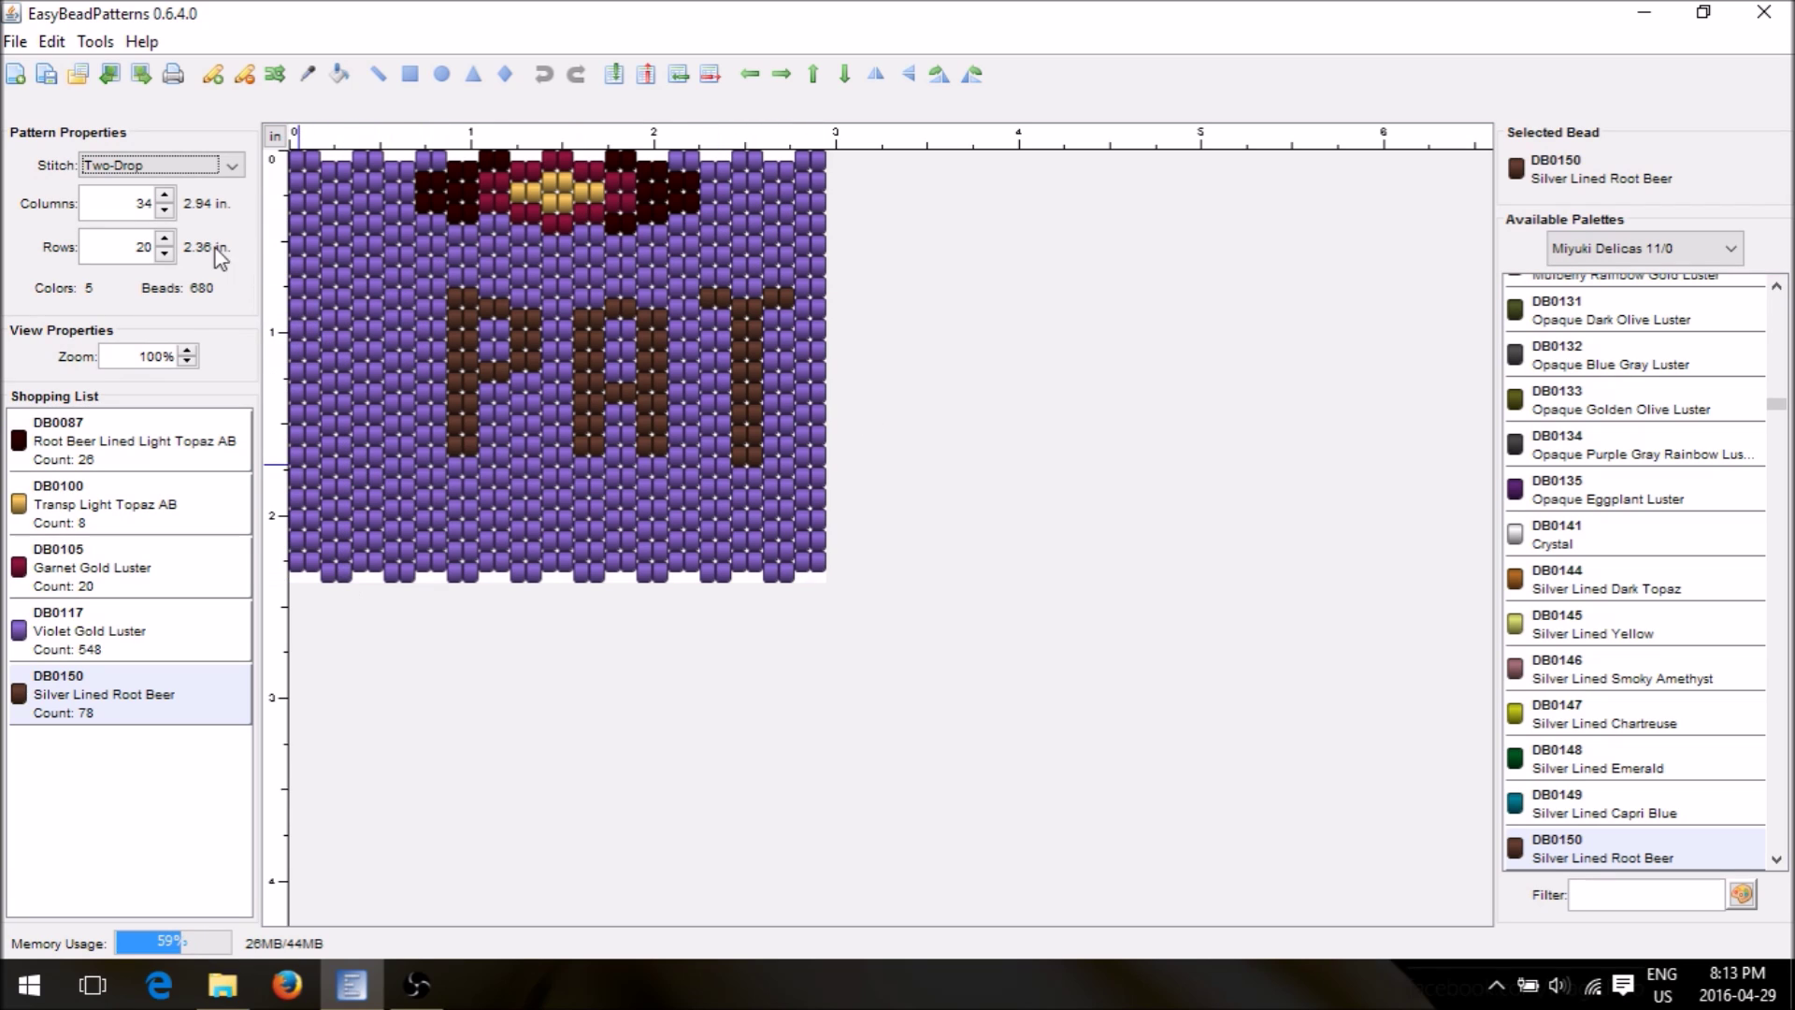
Change the pattern's stitch to Loom and browse further down the Miyuki Delicas 11/0 bead palette
{"action": "left_click", "coordinate": [226, 166]}
{"action": "left_click", "coordinate": [136, 192]}
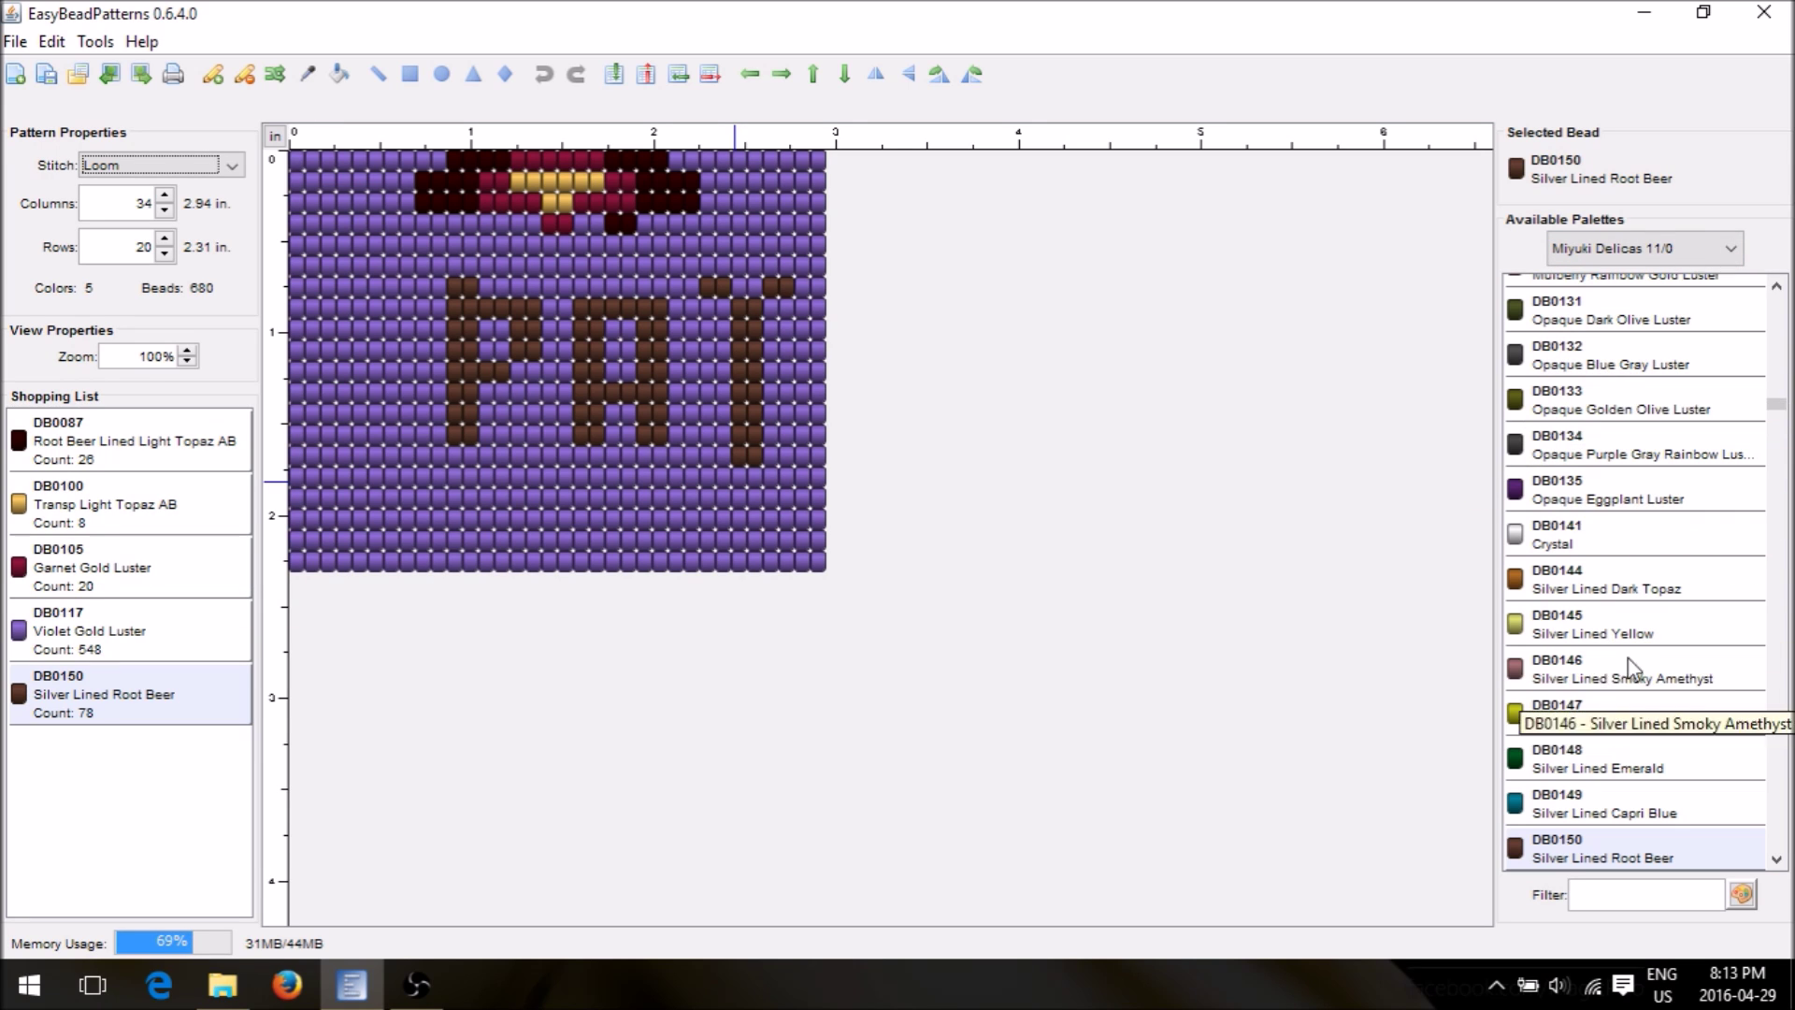
{"action": "scroll", "coordinate": [1630, 650], "scroll_direction": "down", "scroll_amount": 15}
{"action": "scroll", "coordinate": [1627, 645], "scroll_direction": "down", "scroll_amount": 10}
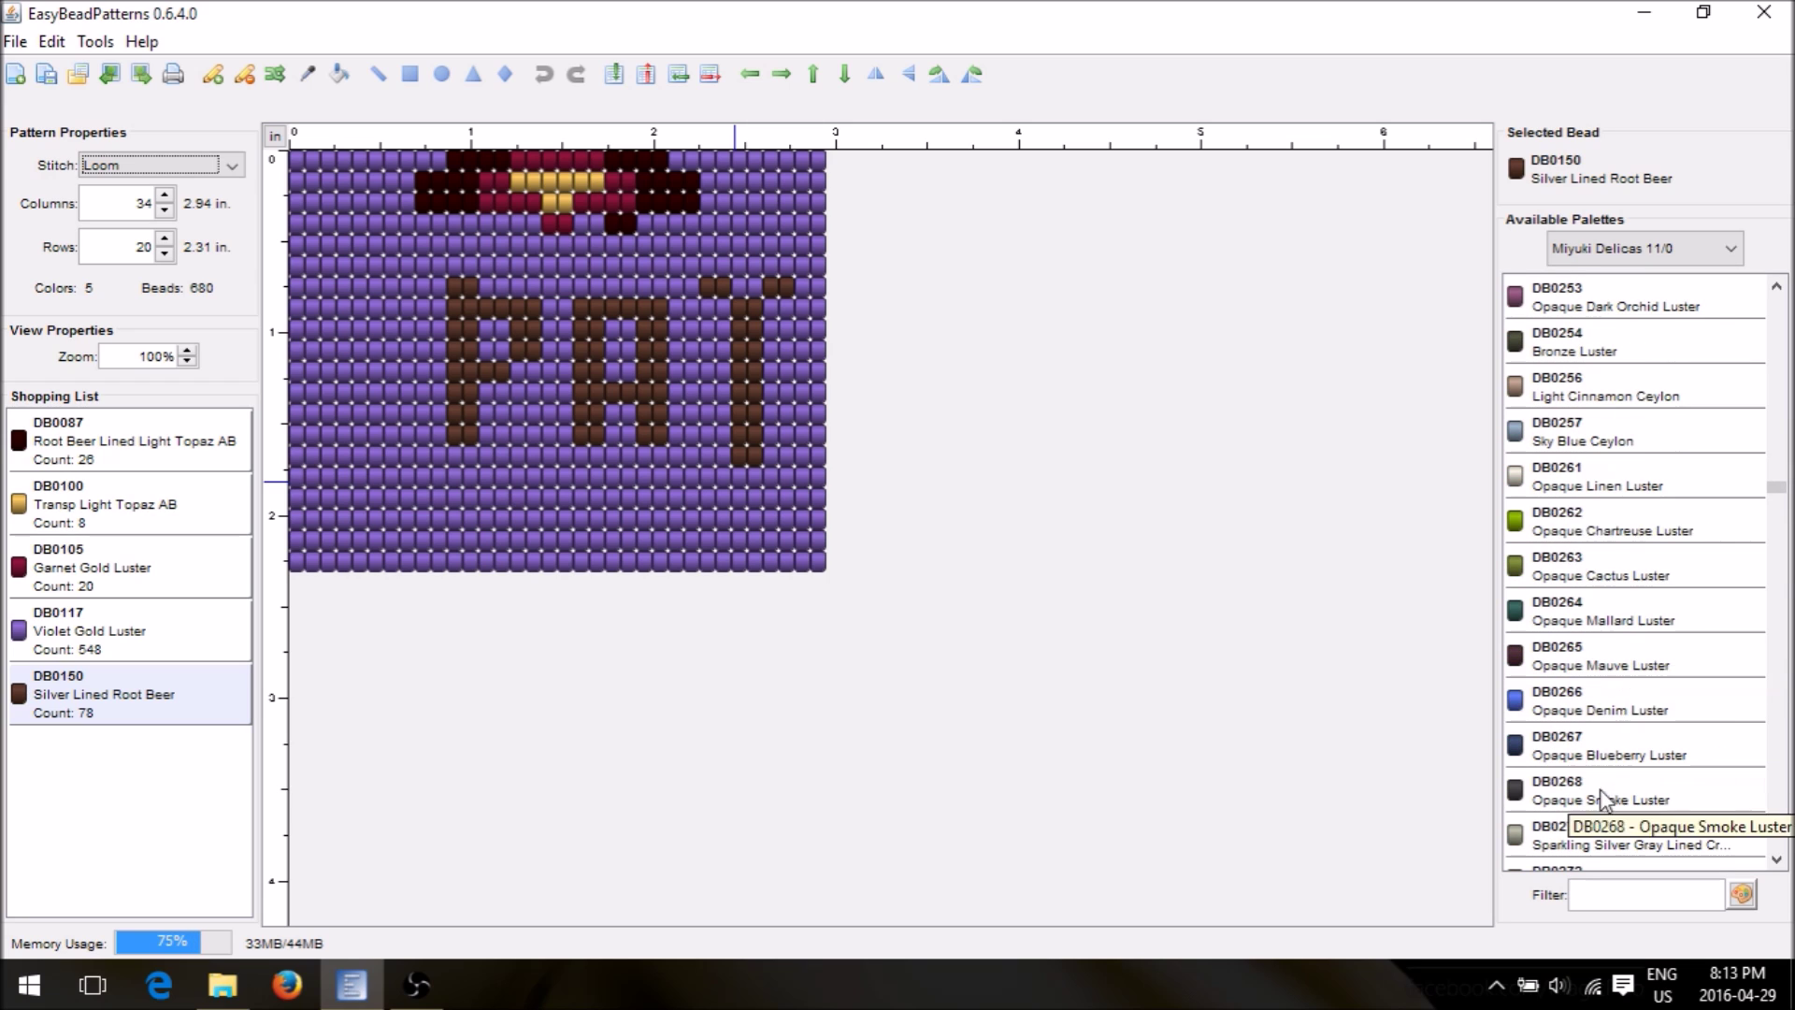
Try filtering the bead palette by 2109 and by 190, and clear the filter
{"action": "left_click", "coordinate": [1609, 892]}
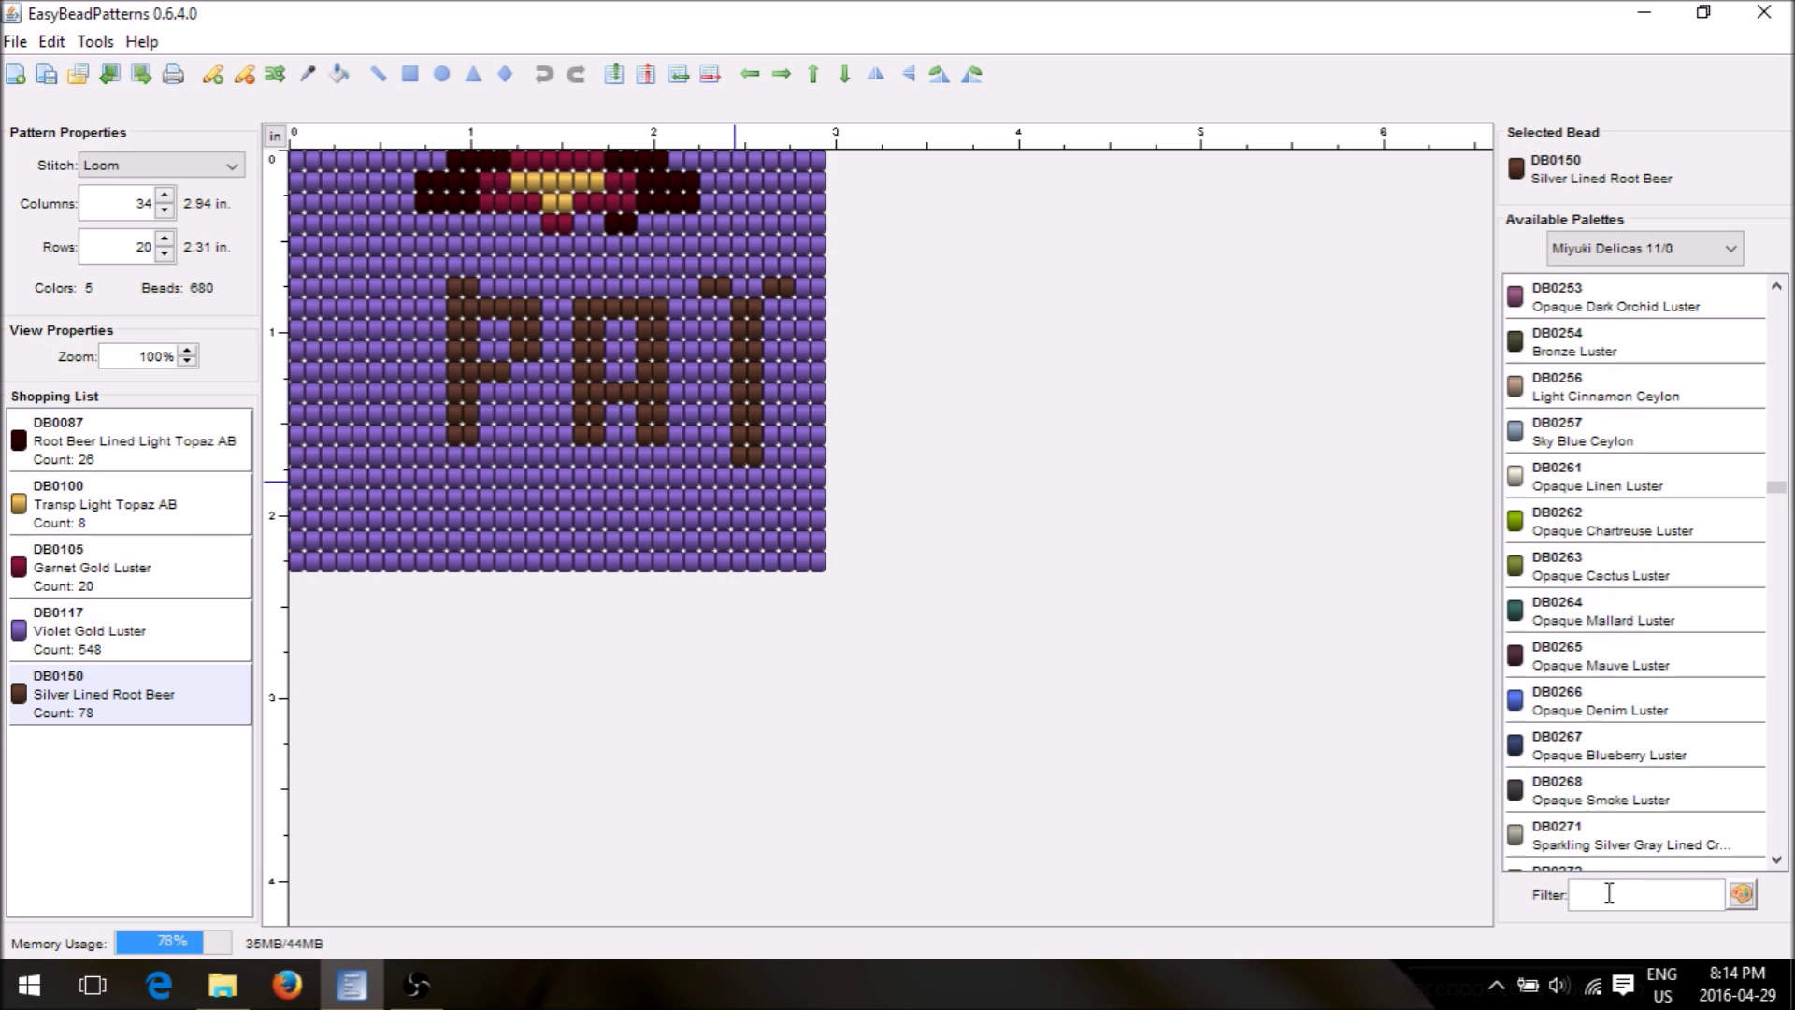
{"action": "type", "text": "2109"}
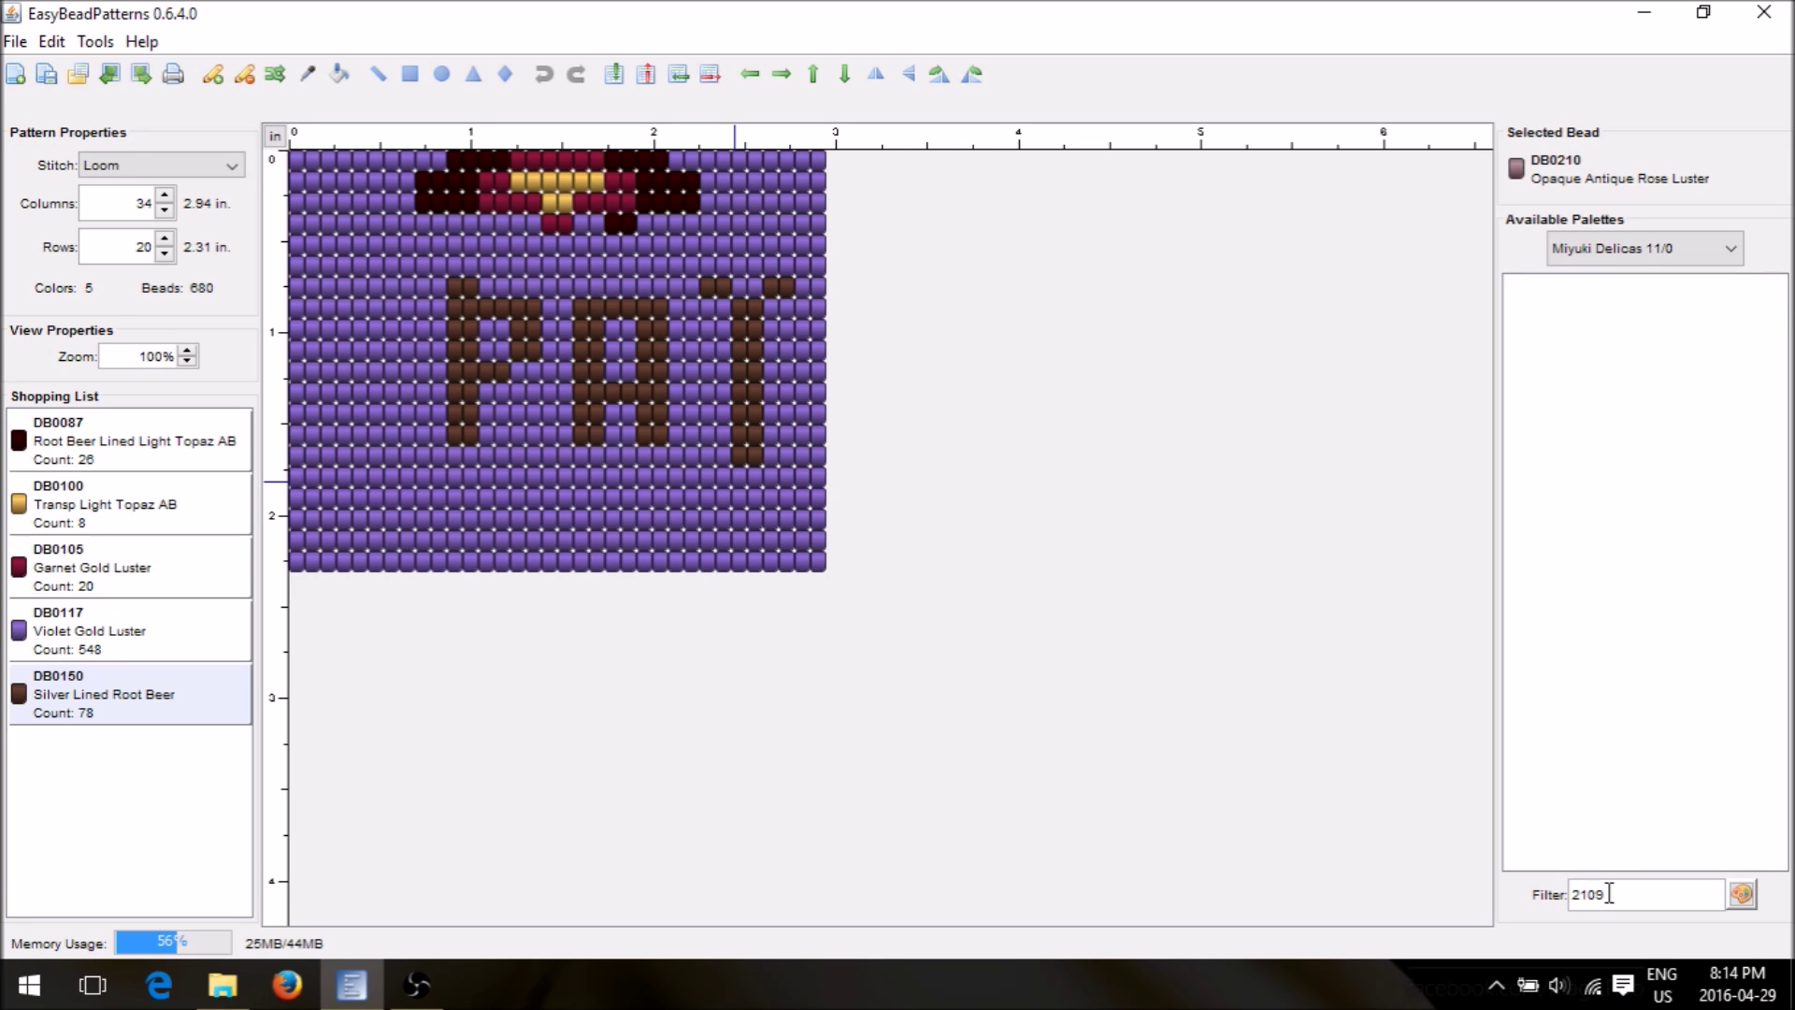
{"action": "key", "text": "BackSpace"}
{"action": "key", "text": "BackSpace"}
{"action": "key", "text": "BackSpace"}
{"action": "key", "text": "BackSpace"}
{"action": "type", "text": "190"}
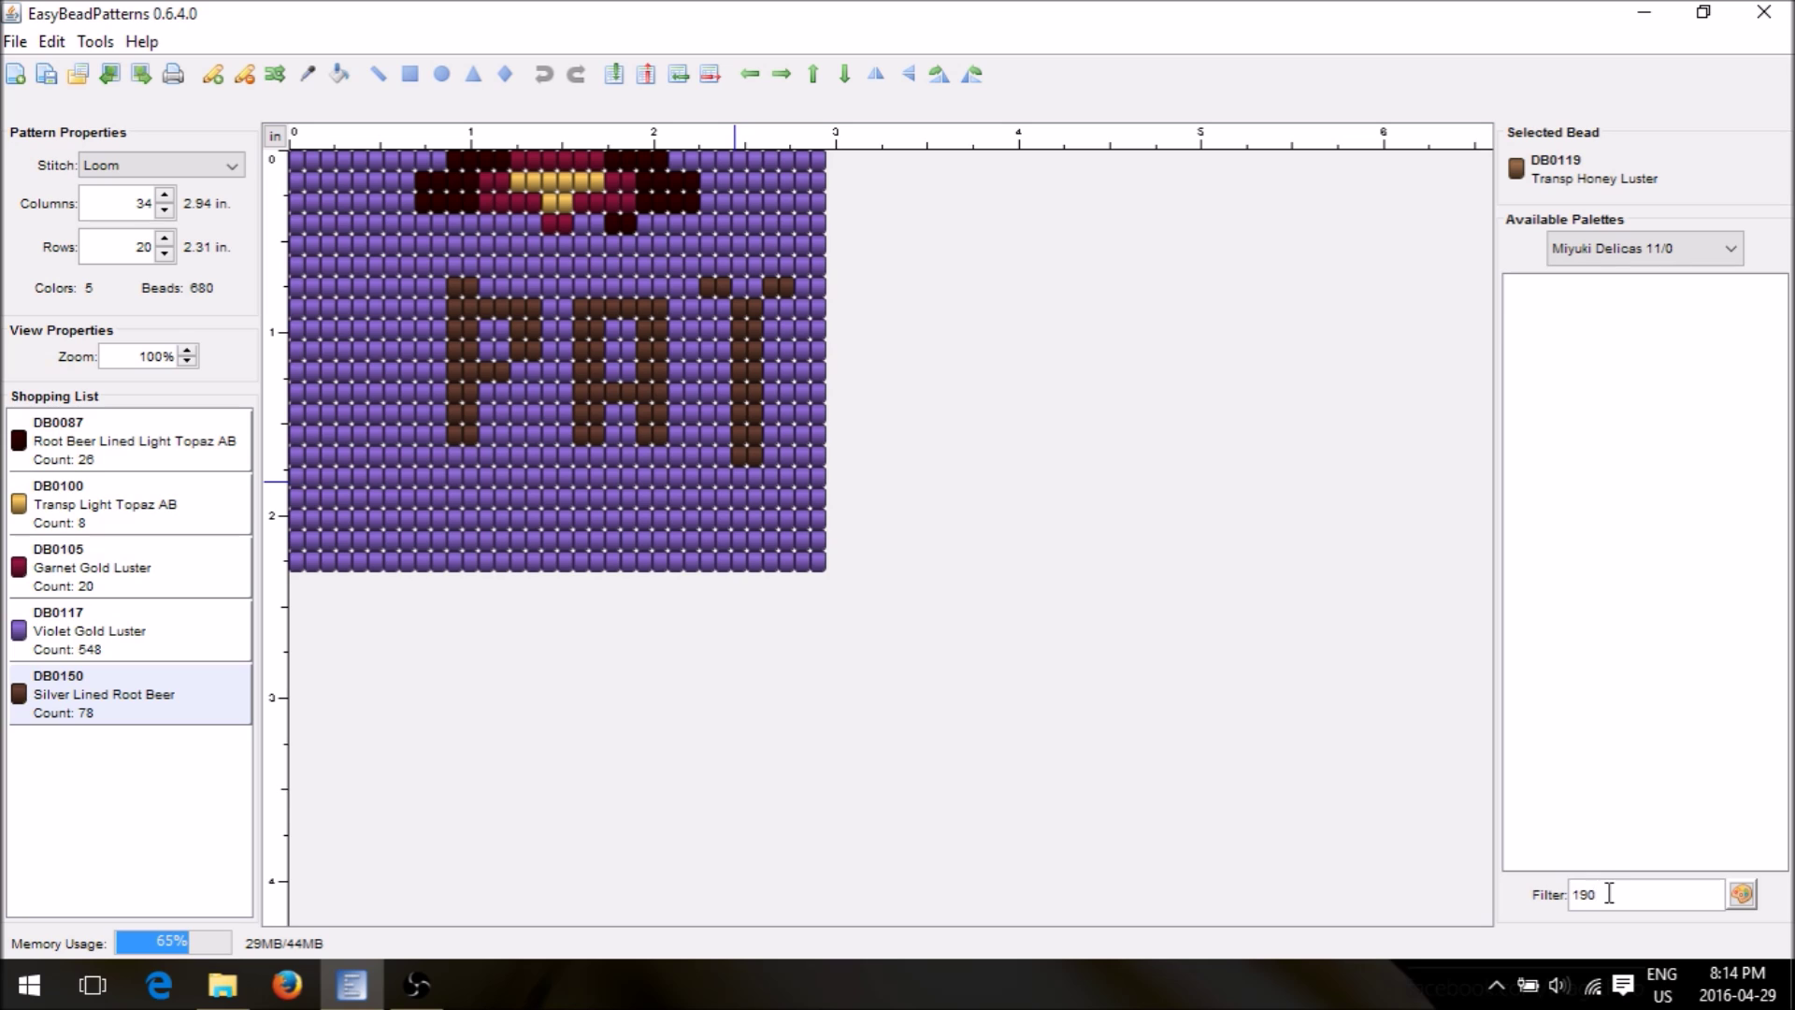
{"action": "key", "text": "BackSpace"}
{"action": "key", "text": "BackSpace"}
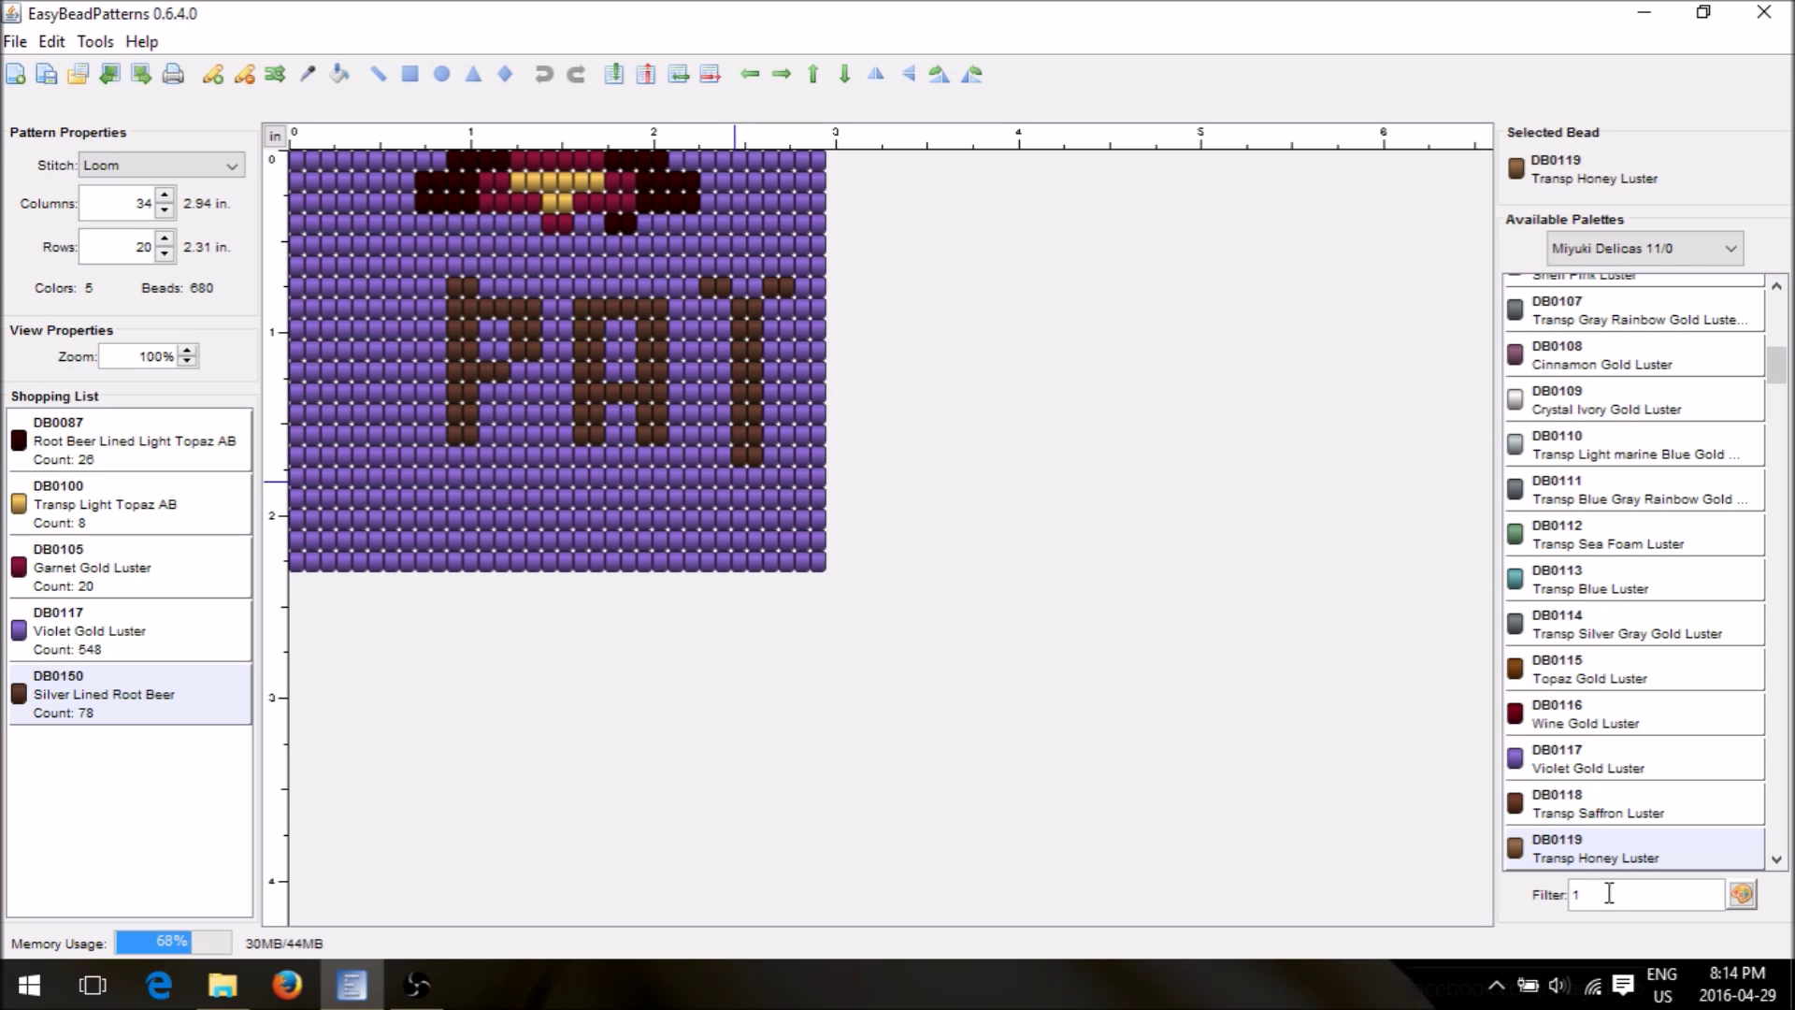
{"action": "key", "text": "BackSpace"}
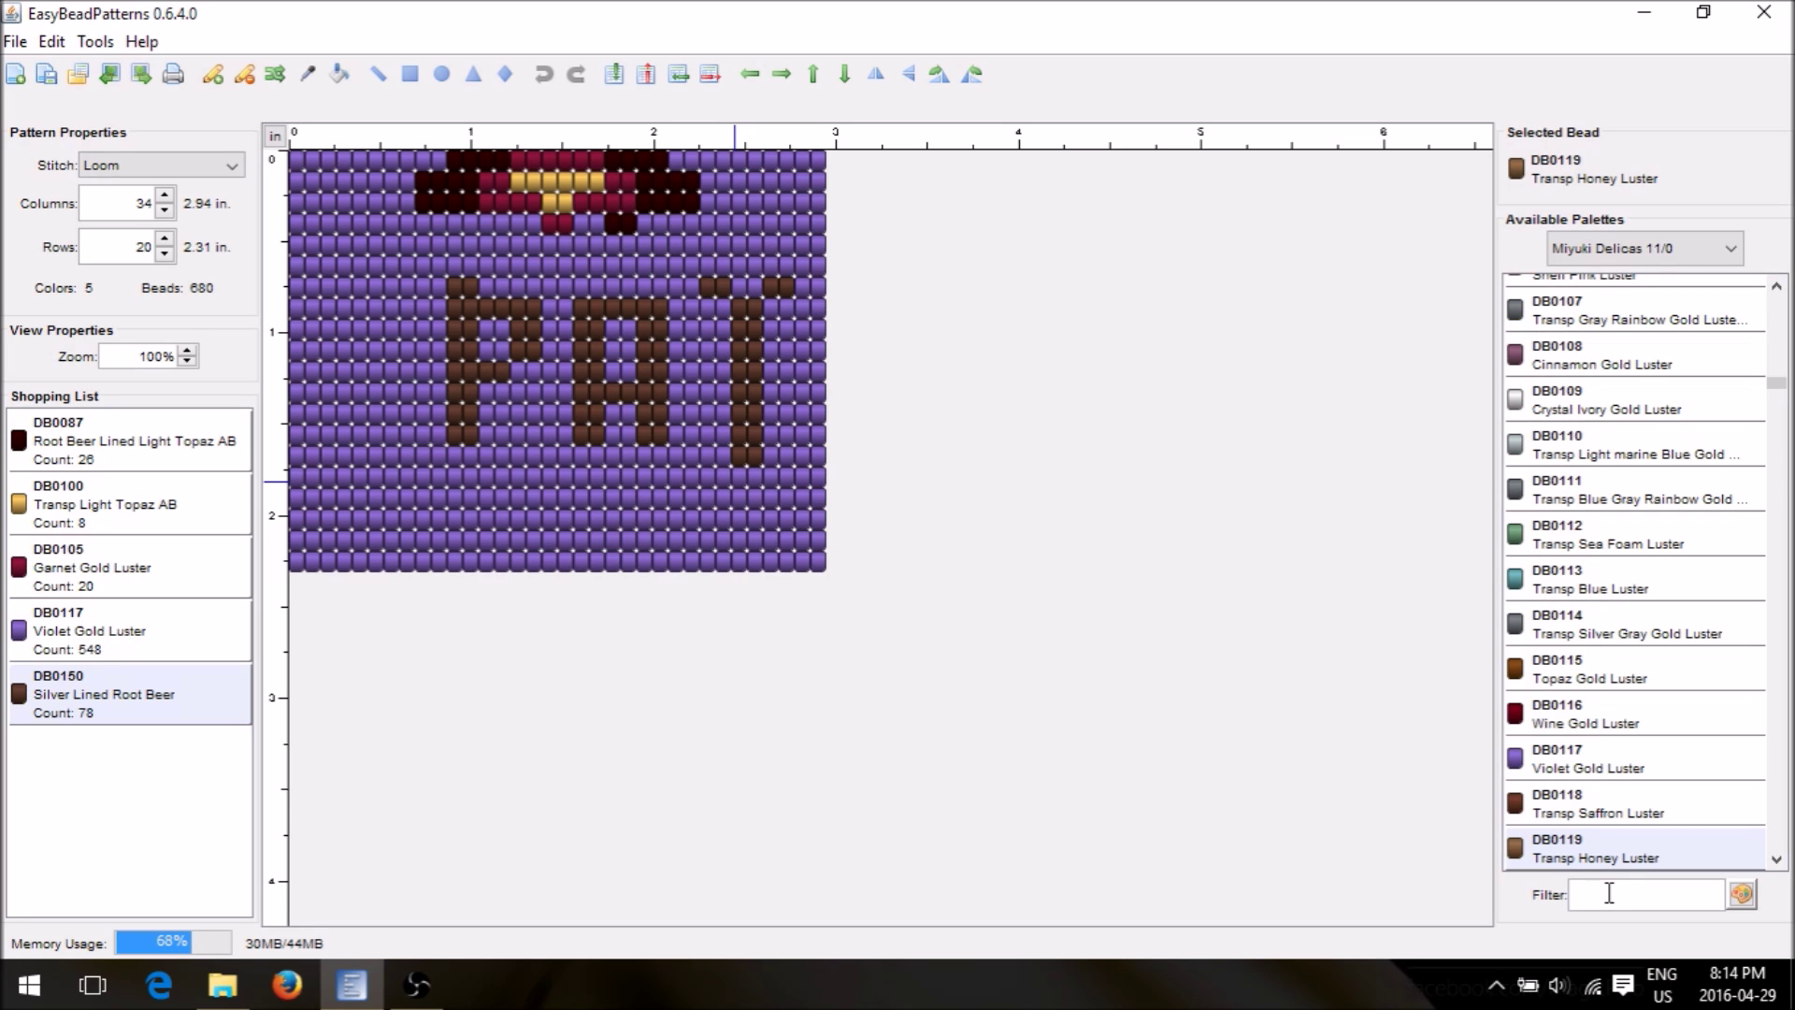
Filter the palette by 0144 and paint a vertical line of three DB0144 Silver Lined Dark Topaz beads up and left of the P
{"action": "type", "text": "0144"}
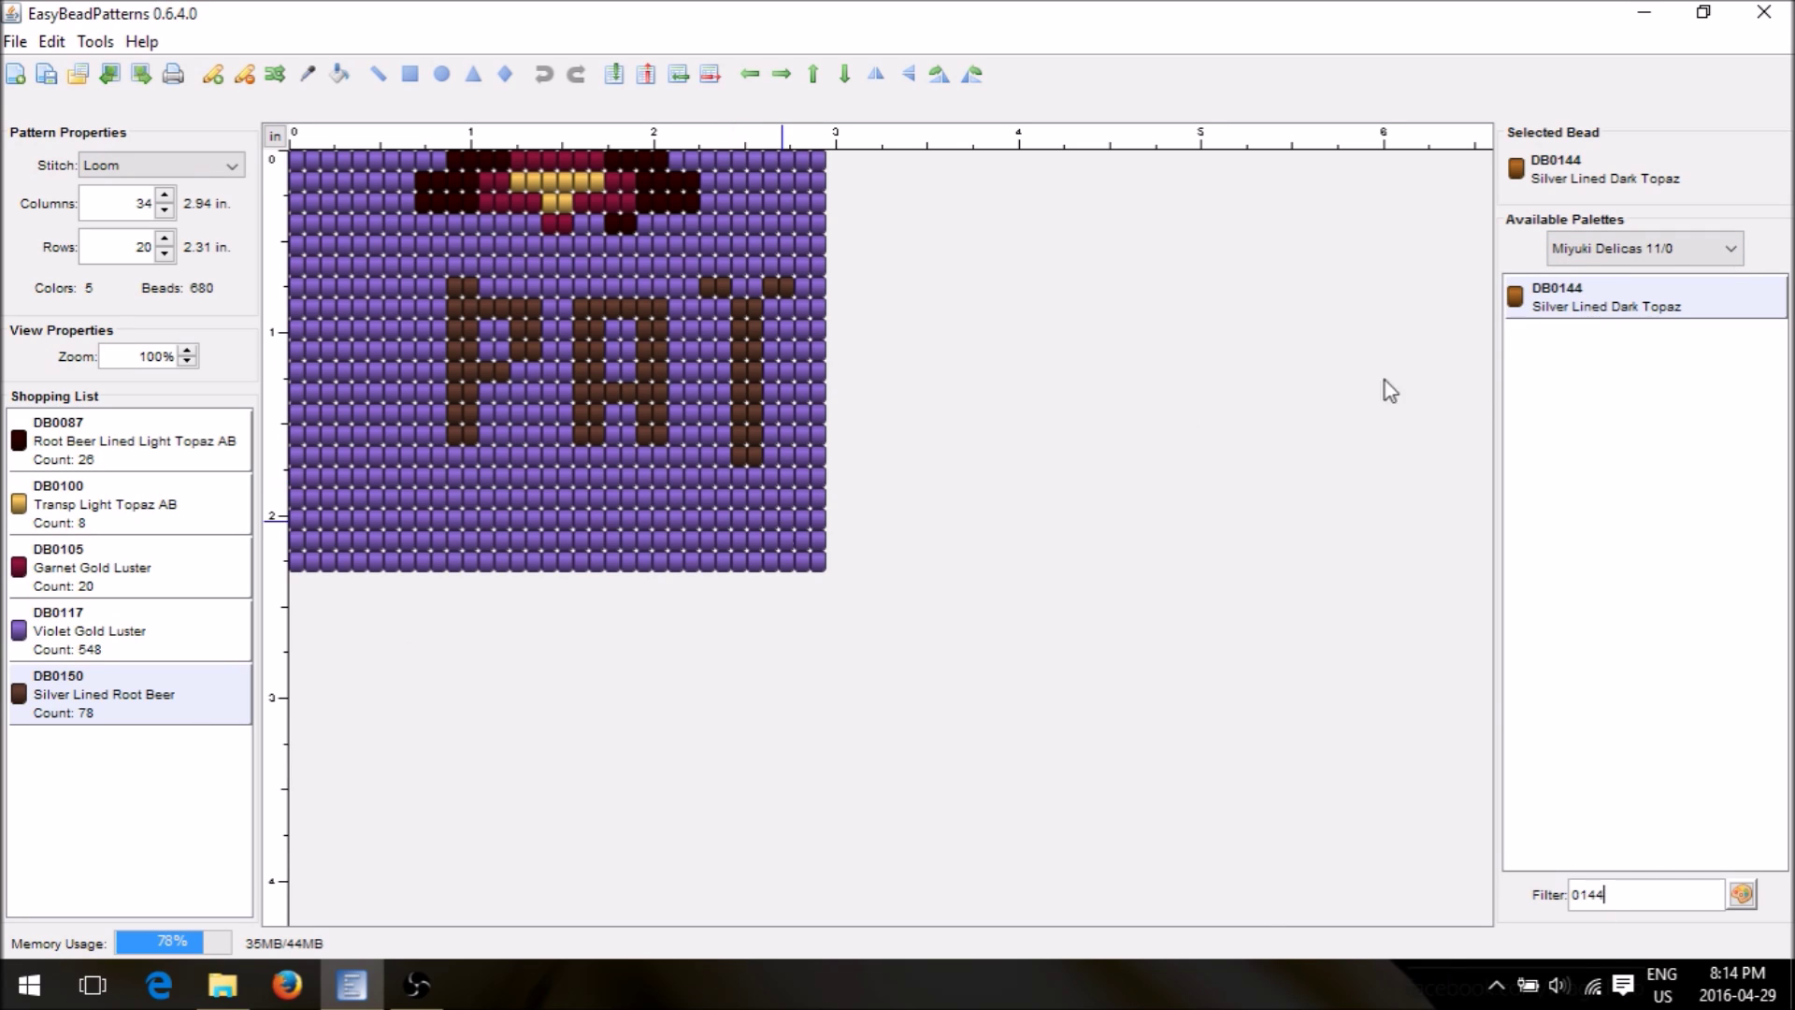
{"action": "left_click", "coordinate": [346, 247]}
{"action": "left_click", "coordinate": [346, 267]}
{"action": "left_click", "coordinate": [346, 287]}
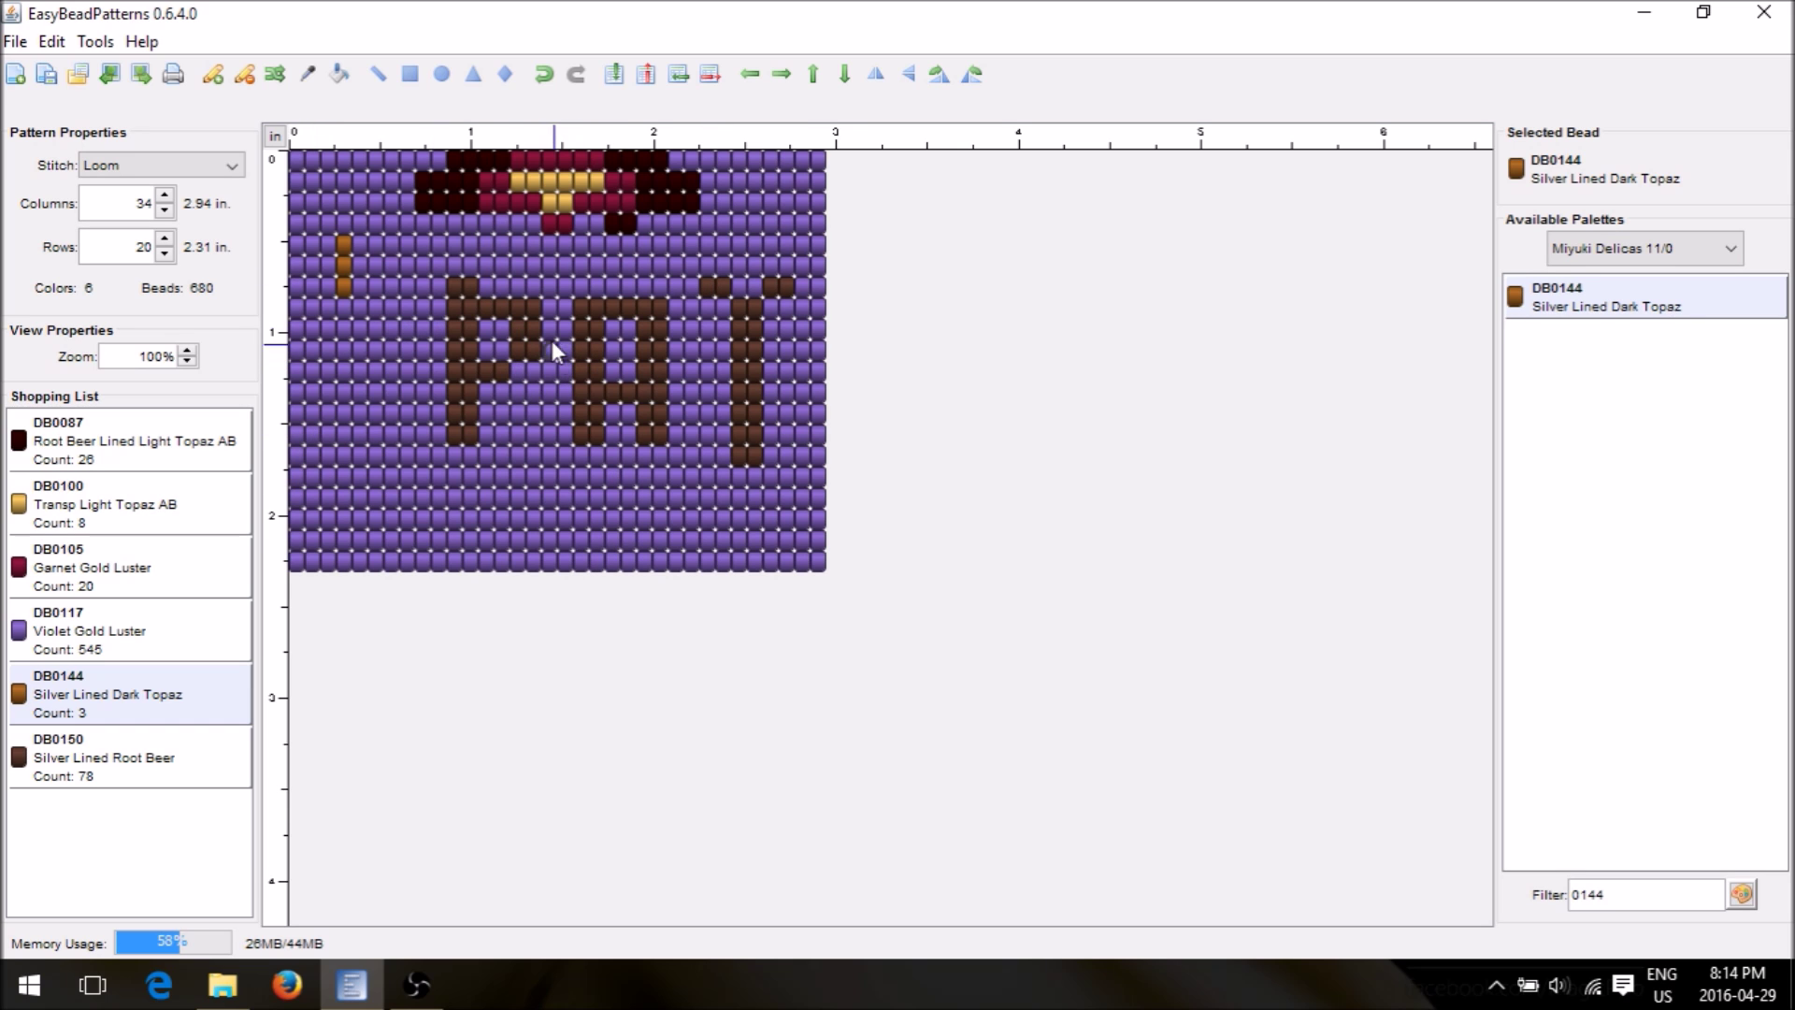
Close EasyBeadPatterns and try to open pat.ptnx from the desktop by looking for an app in the Store
{"action": "left_click", "coordinate": [1764, 12]}
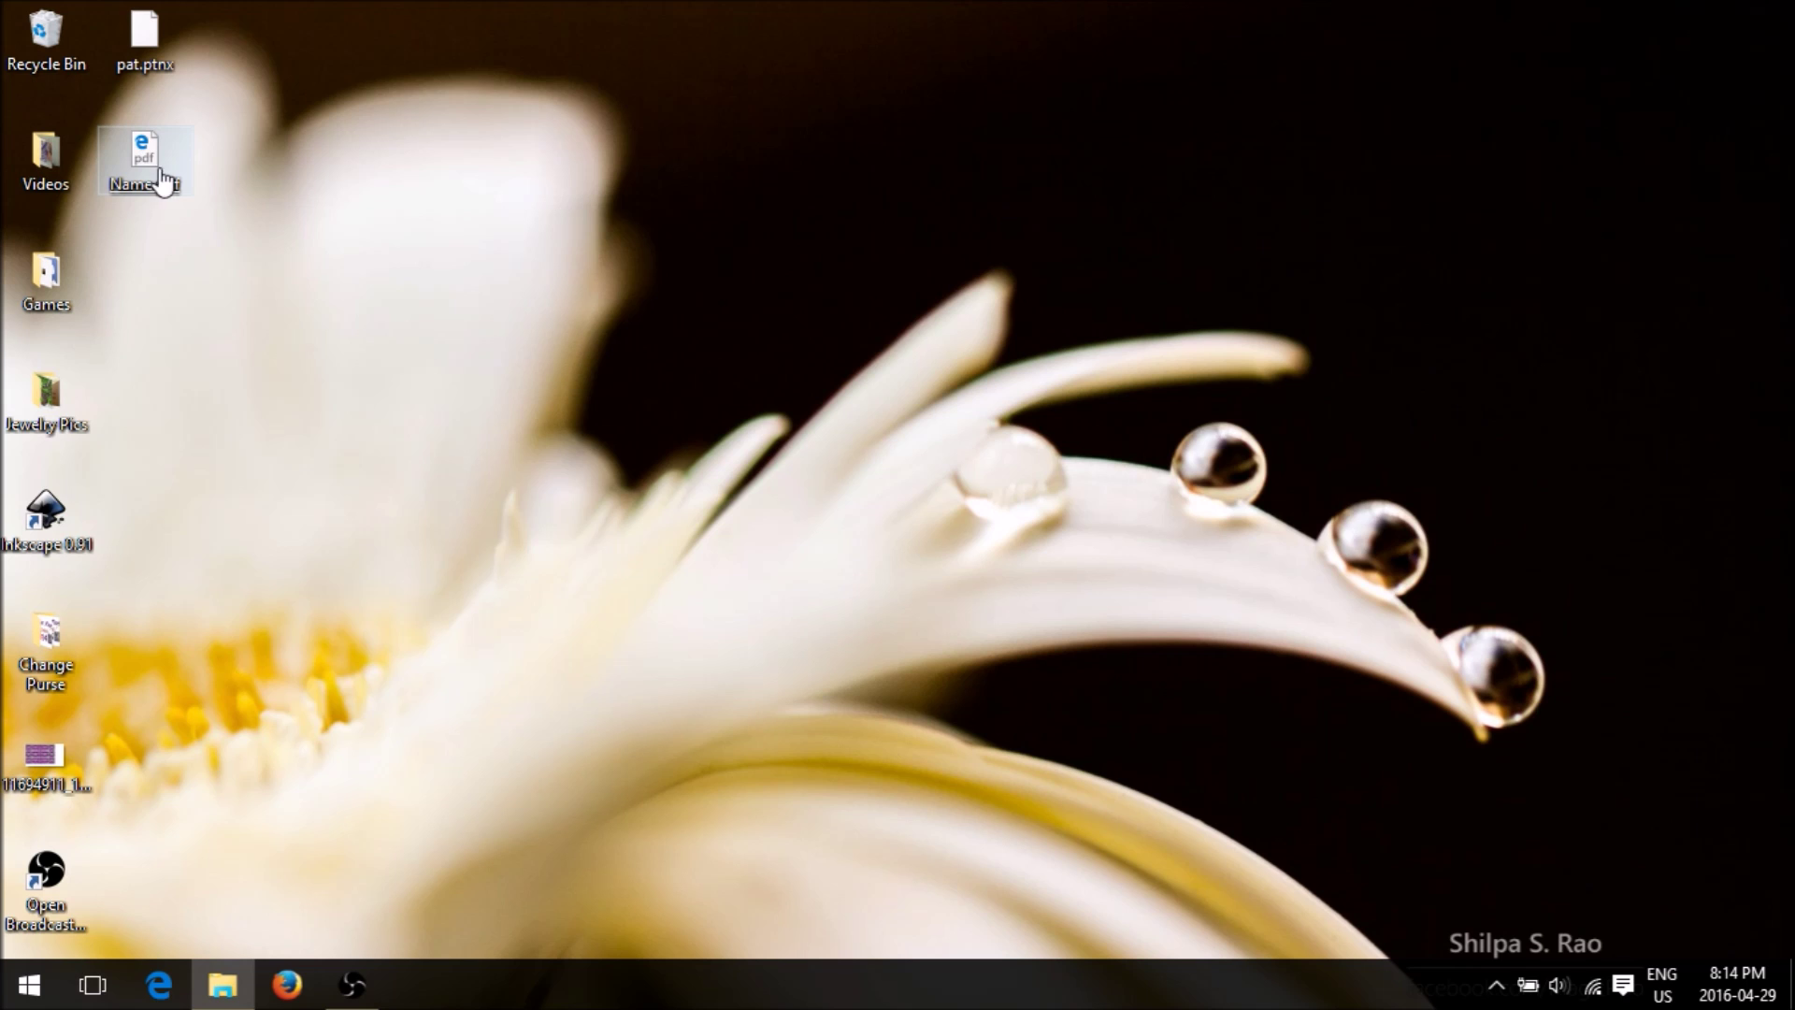
{"action": "double_click", "coordinate": [144, 42]}
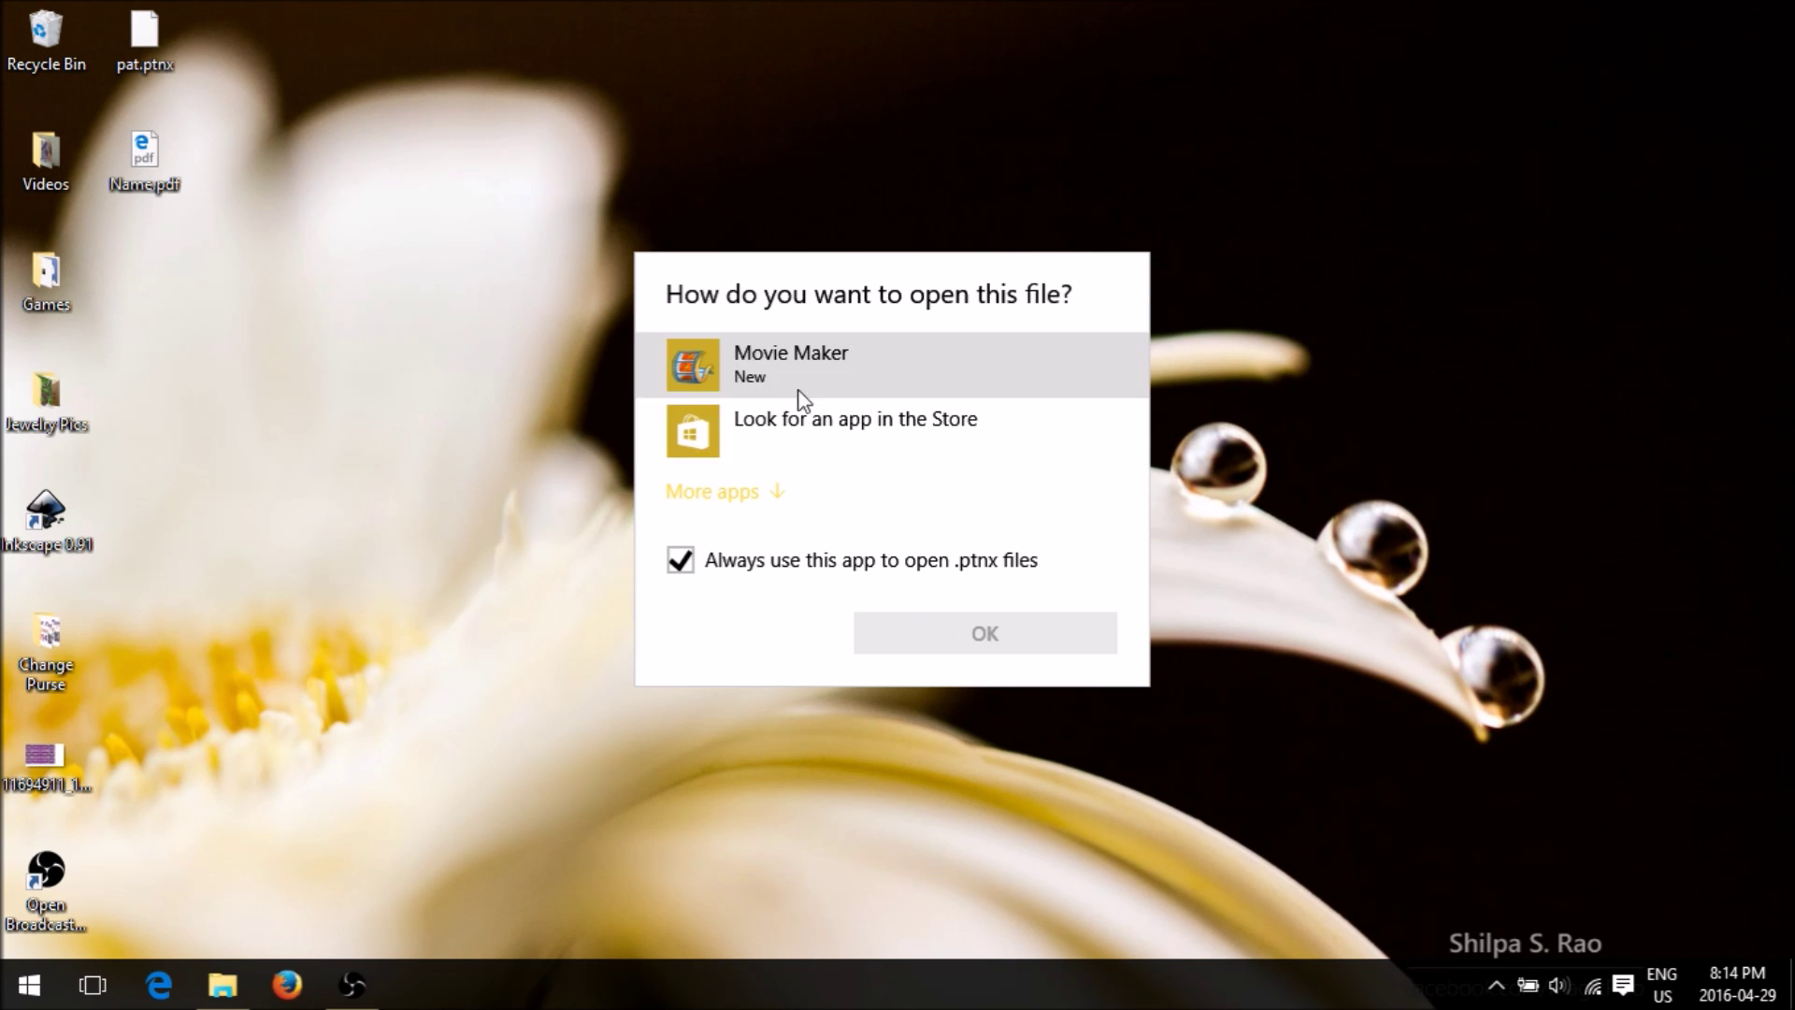
{"action": "left_click", "coordinate": [679, 561]}
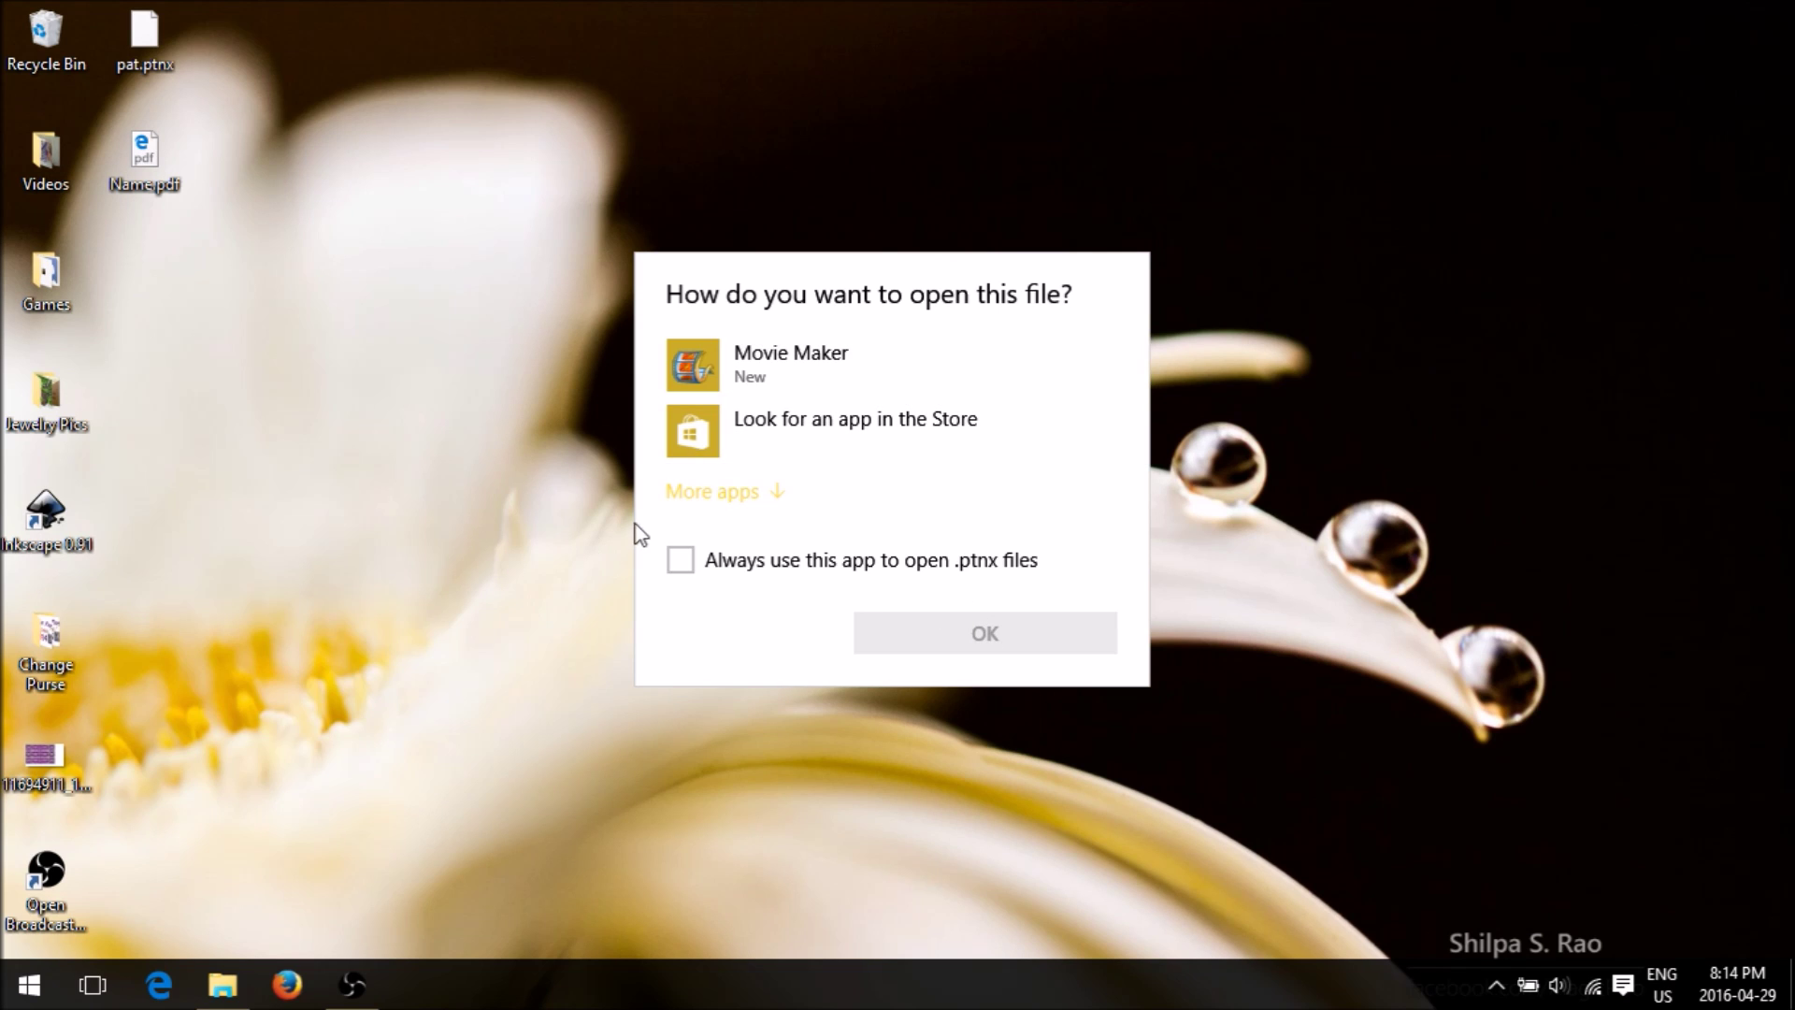
{"action": "left_click", "coordinate": [713, 447]}
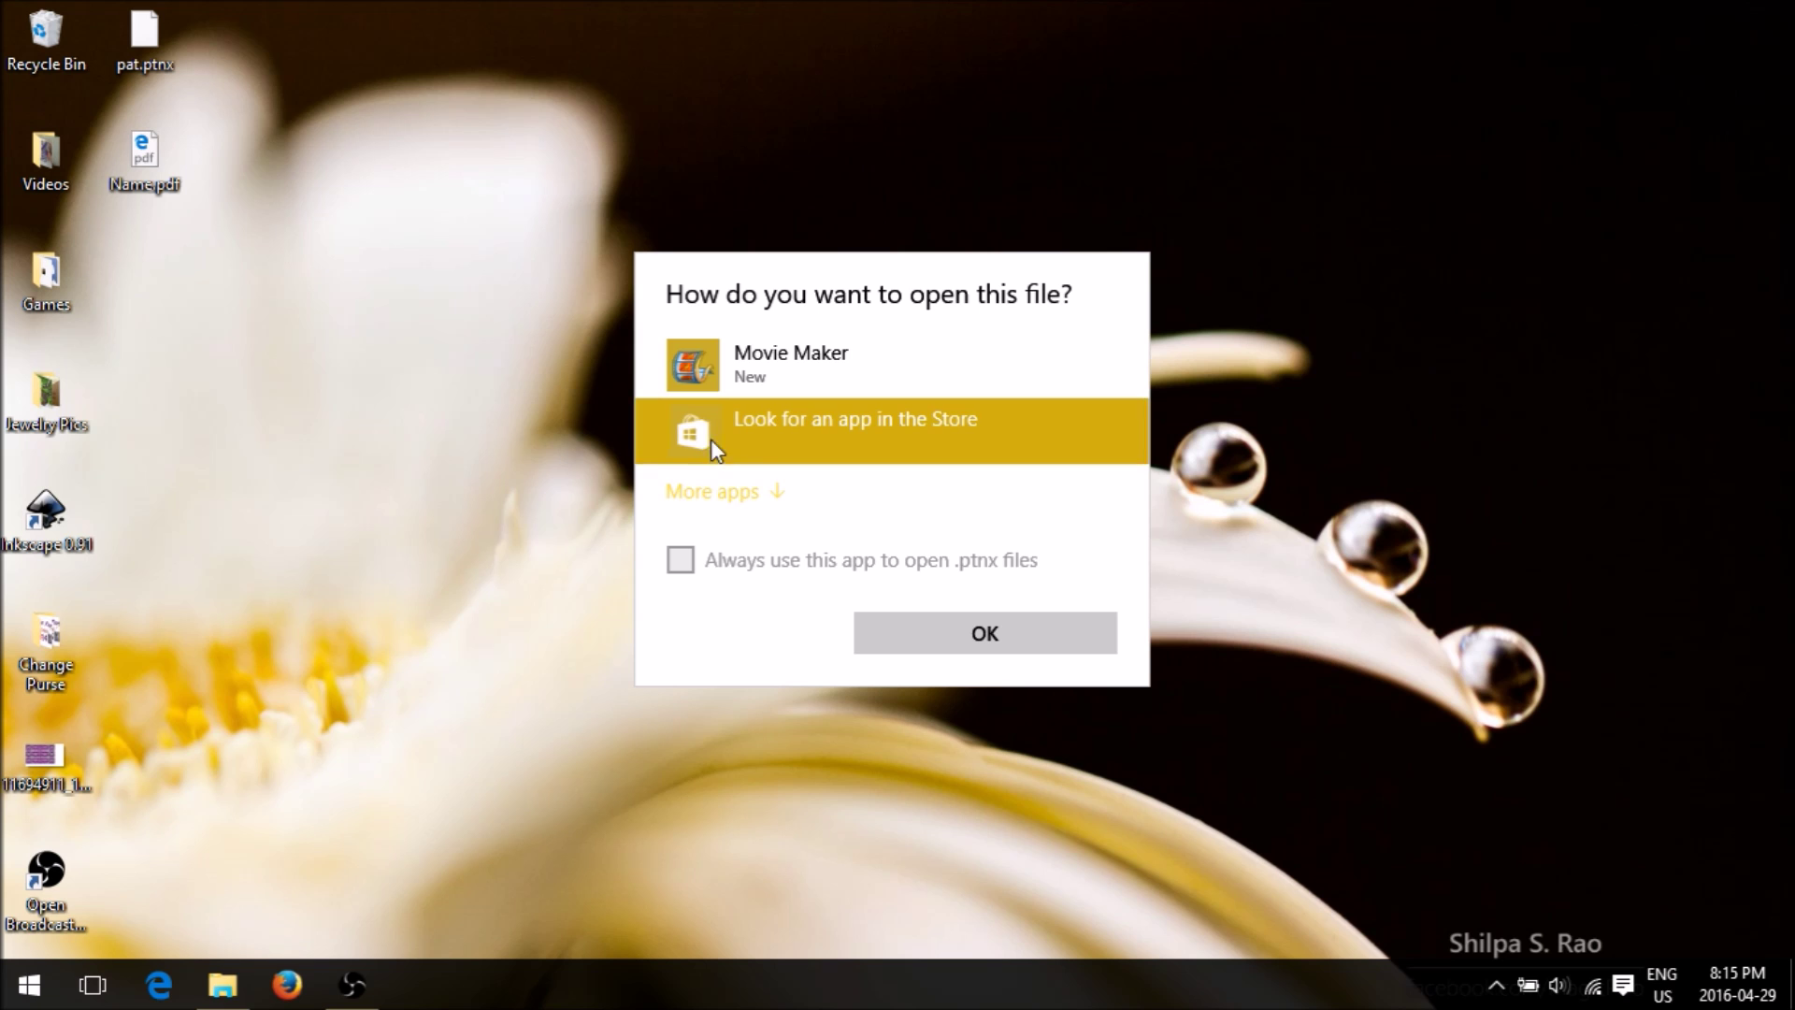
{"action": "left_click", "coordinate": [976, 631]}
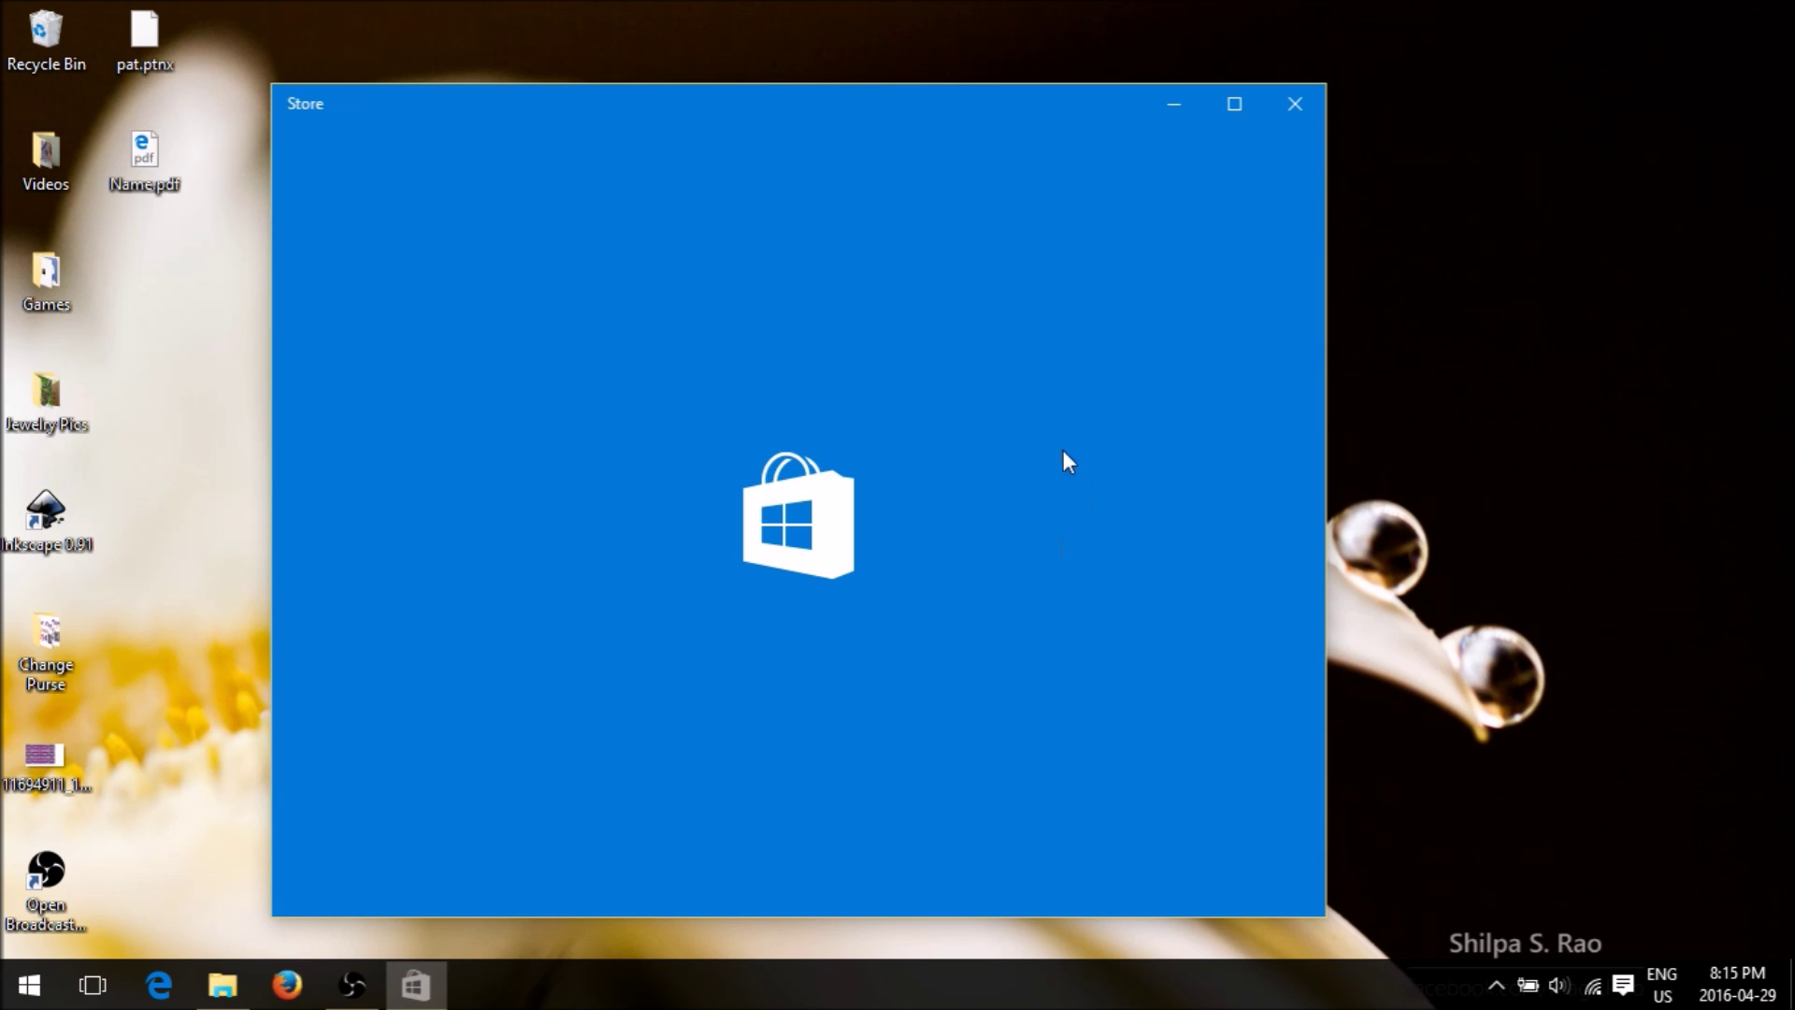
{"action": "left_click", "coordinate": [1295, 104]}
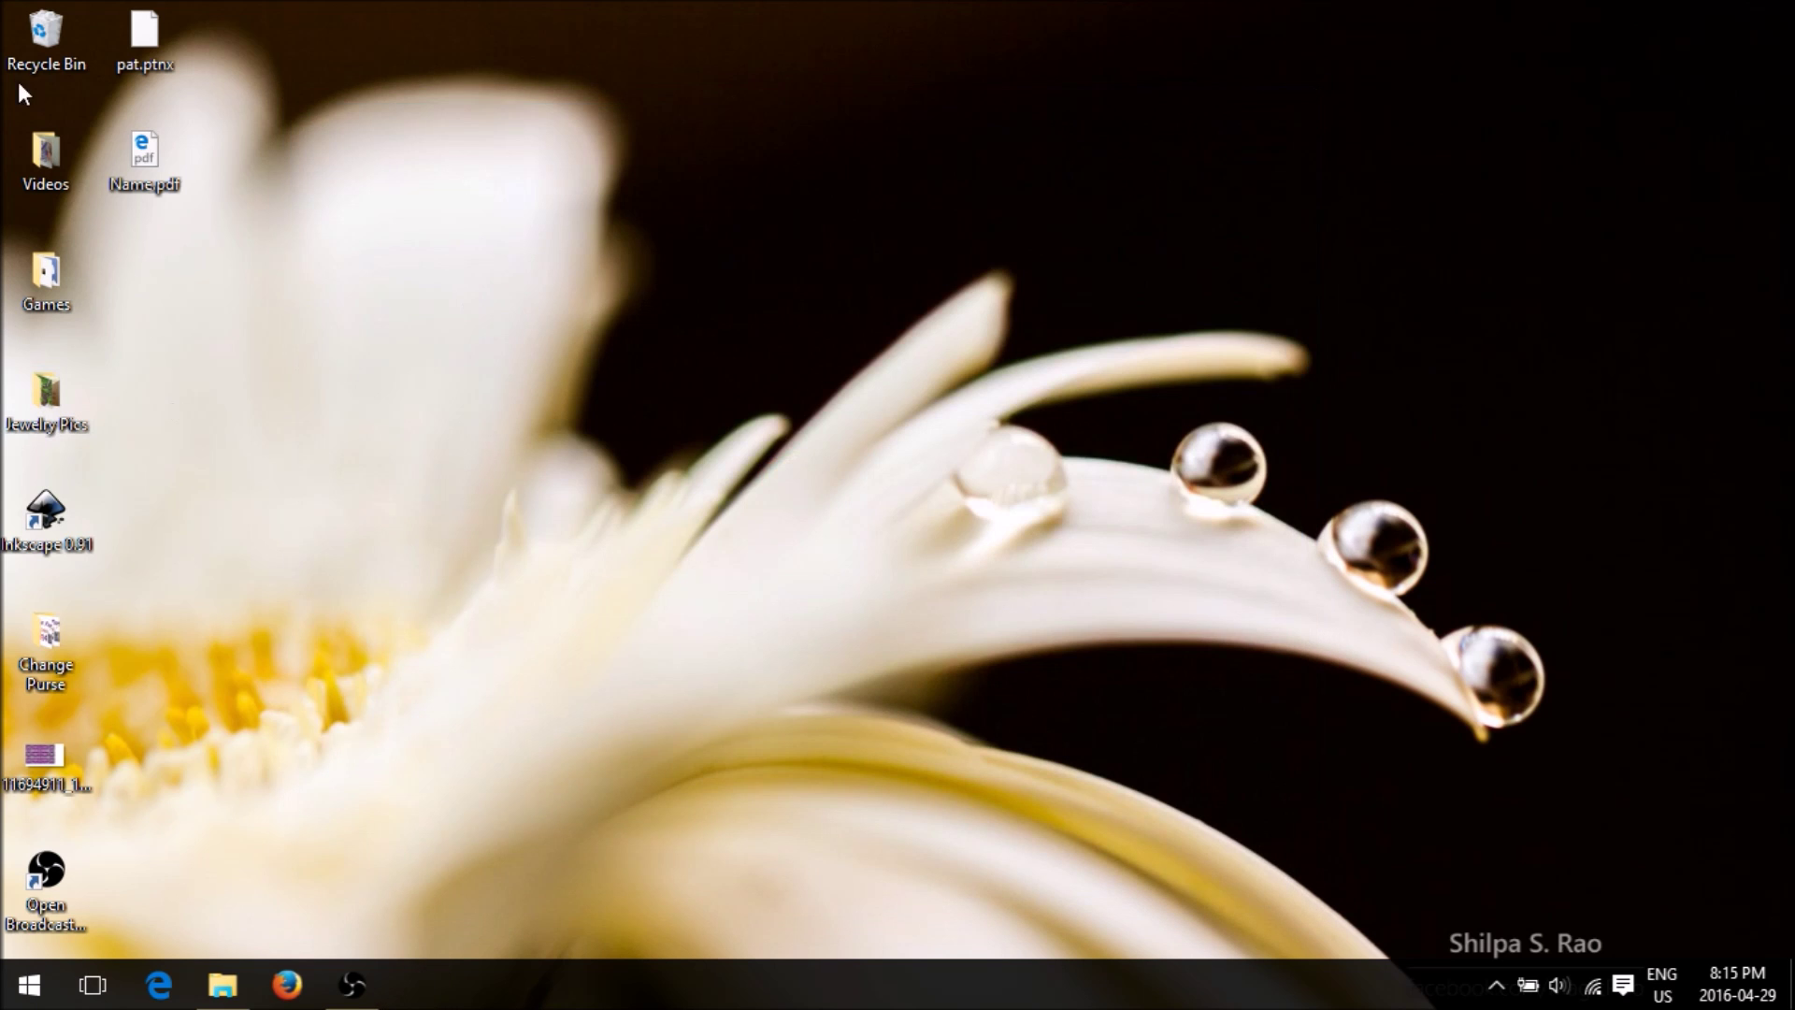
Open Name.pdf from the desktop in a maximized browser window, view it and close it
{"action": "double_click", "coordinate": [147, 174]}
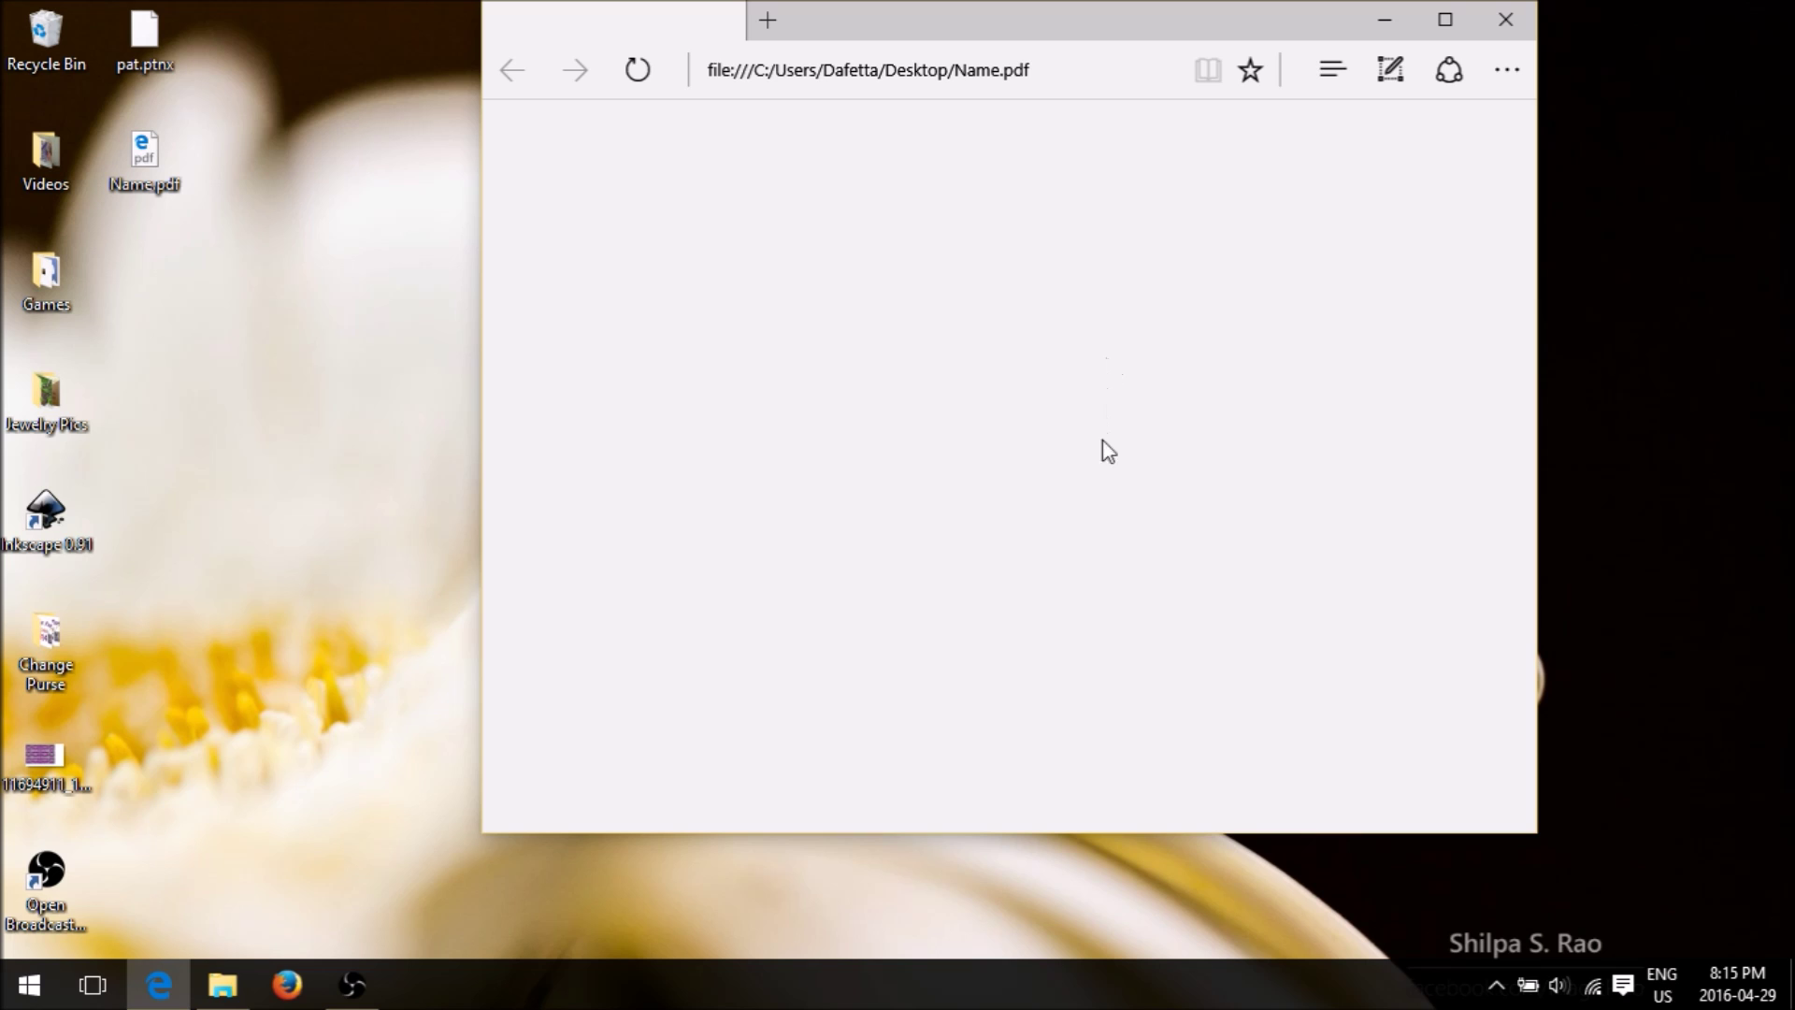
{"action": "left_click", "coordinate": [1451, 14]}
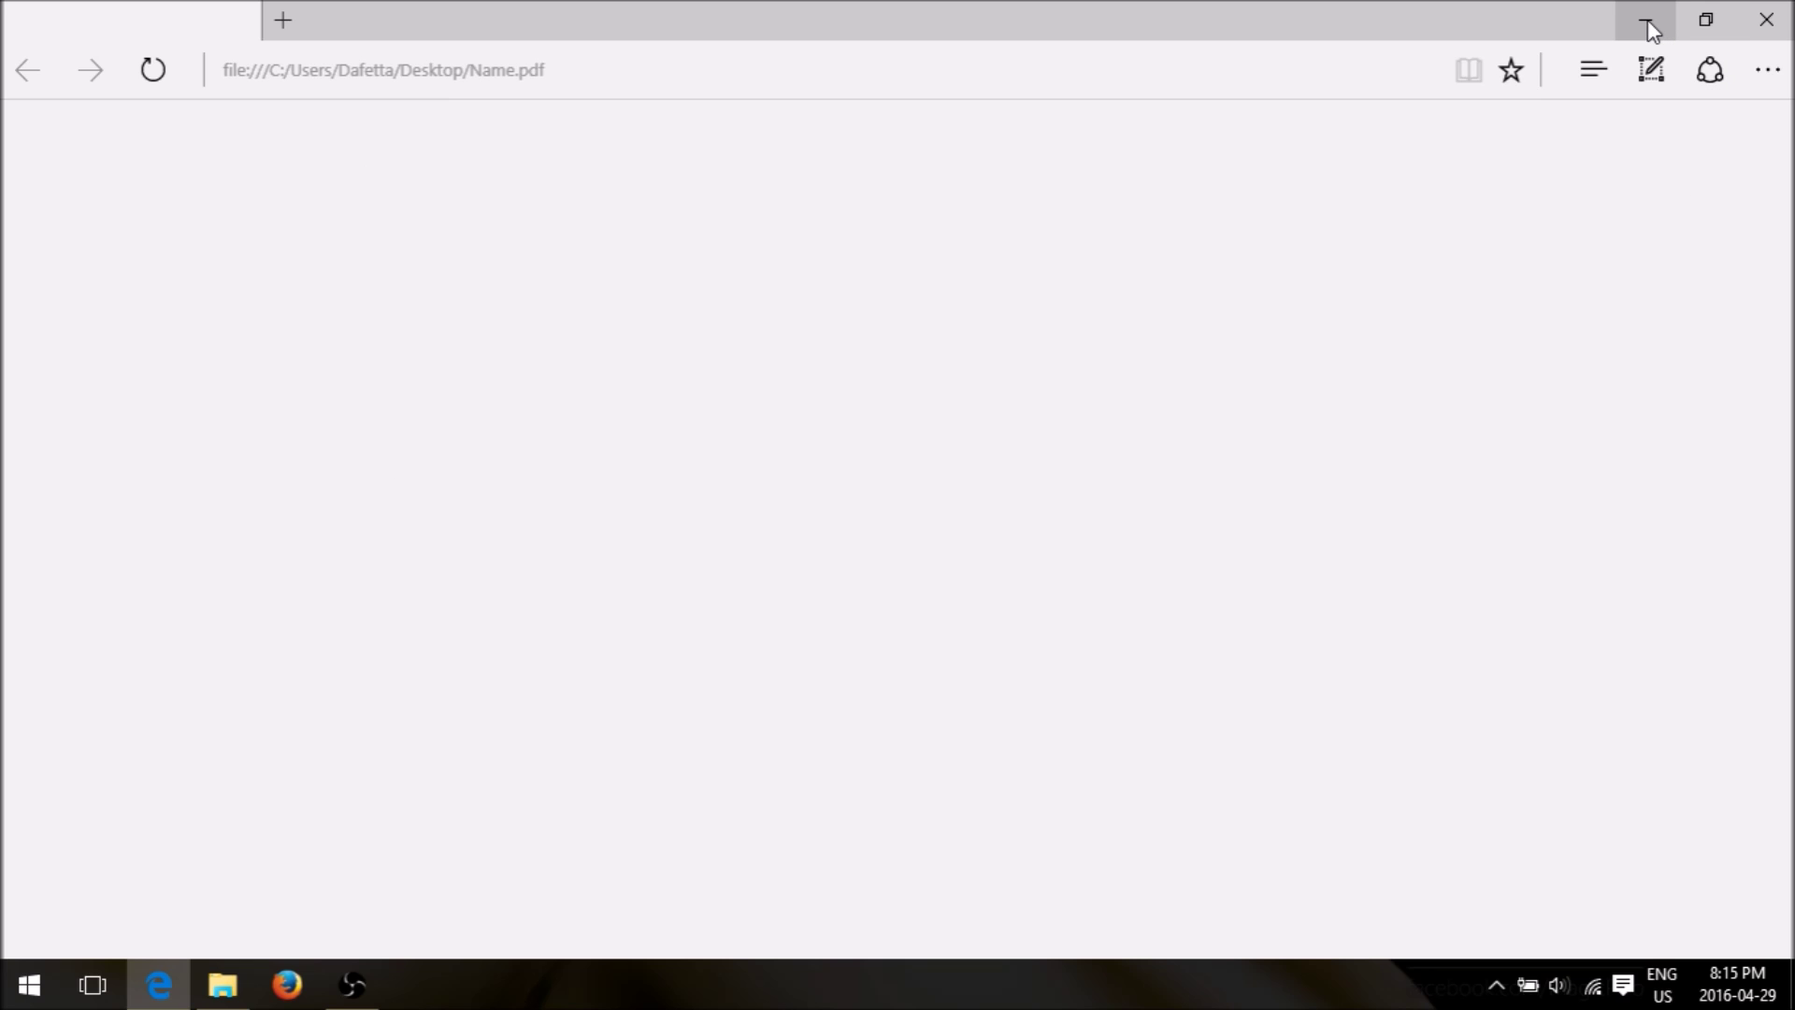
{"action": "left_click", "coordinate": [1767, 19]}
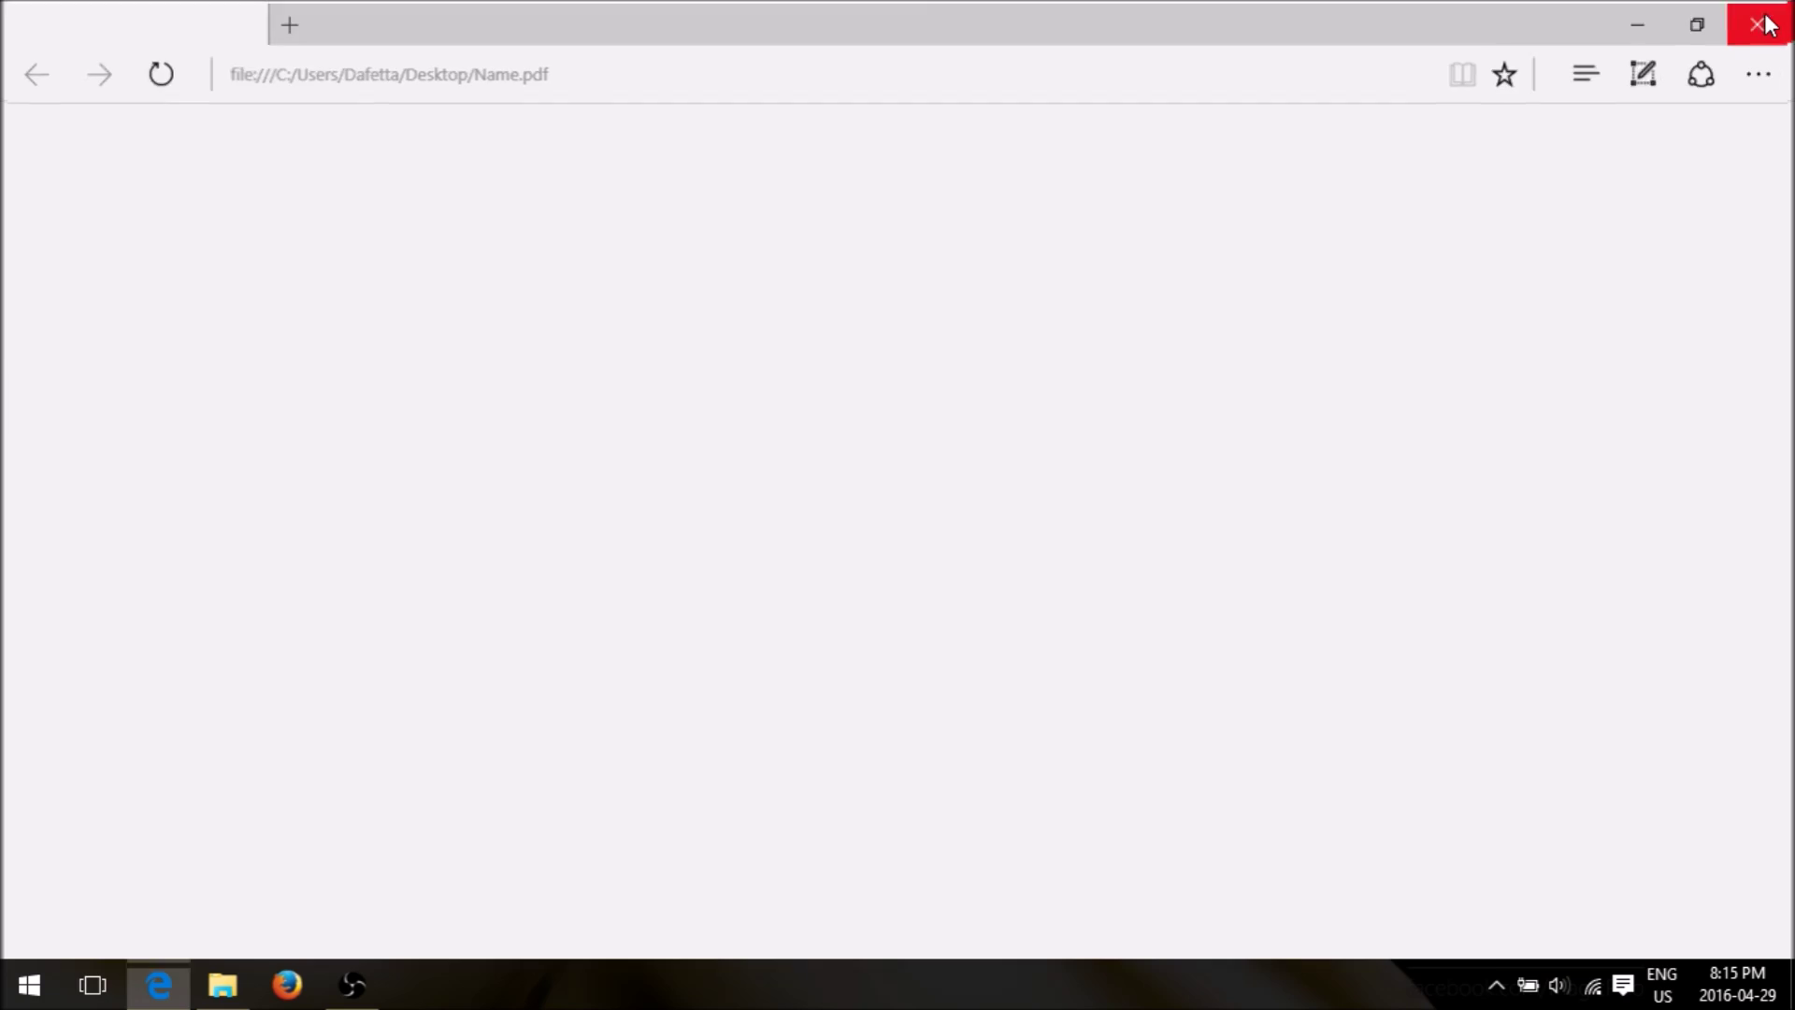
Relaunch EasyBeadPatterns and maximize its window
{"action": "left_click", "coordinate": [29, 984]}
{"action": "left_click", "coordinate": [378, 619]}
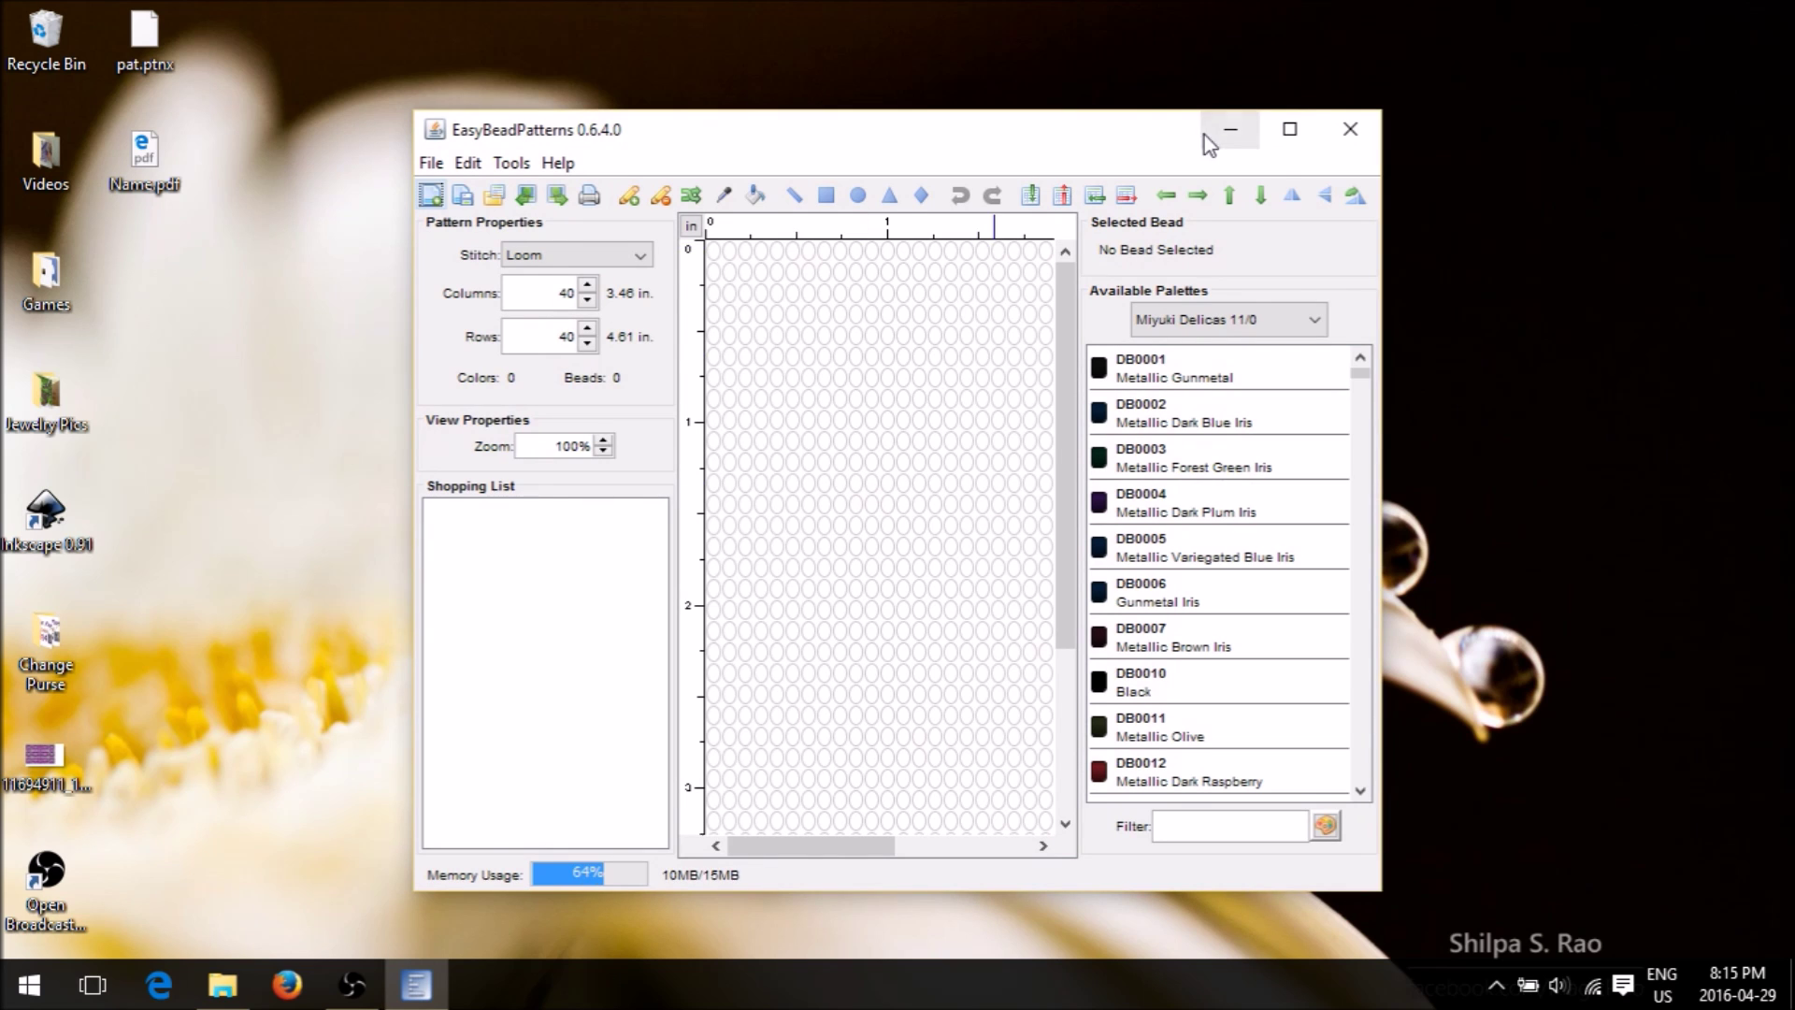
{"action": "left_click", "coordinate": [1293, 132]}
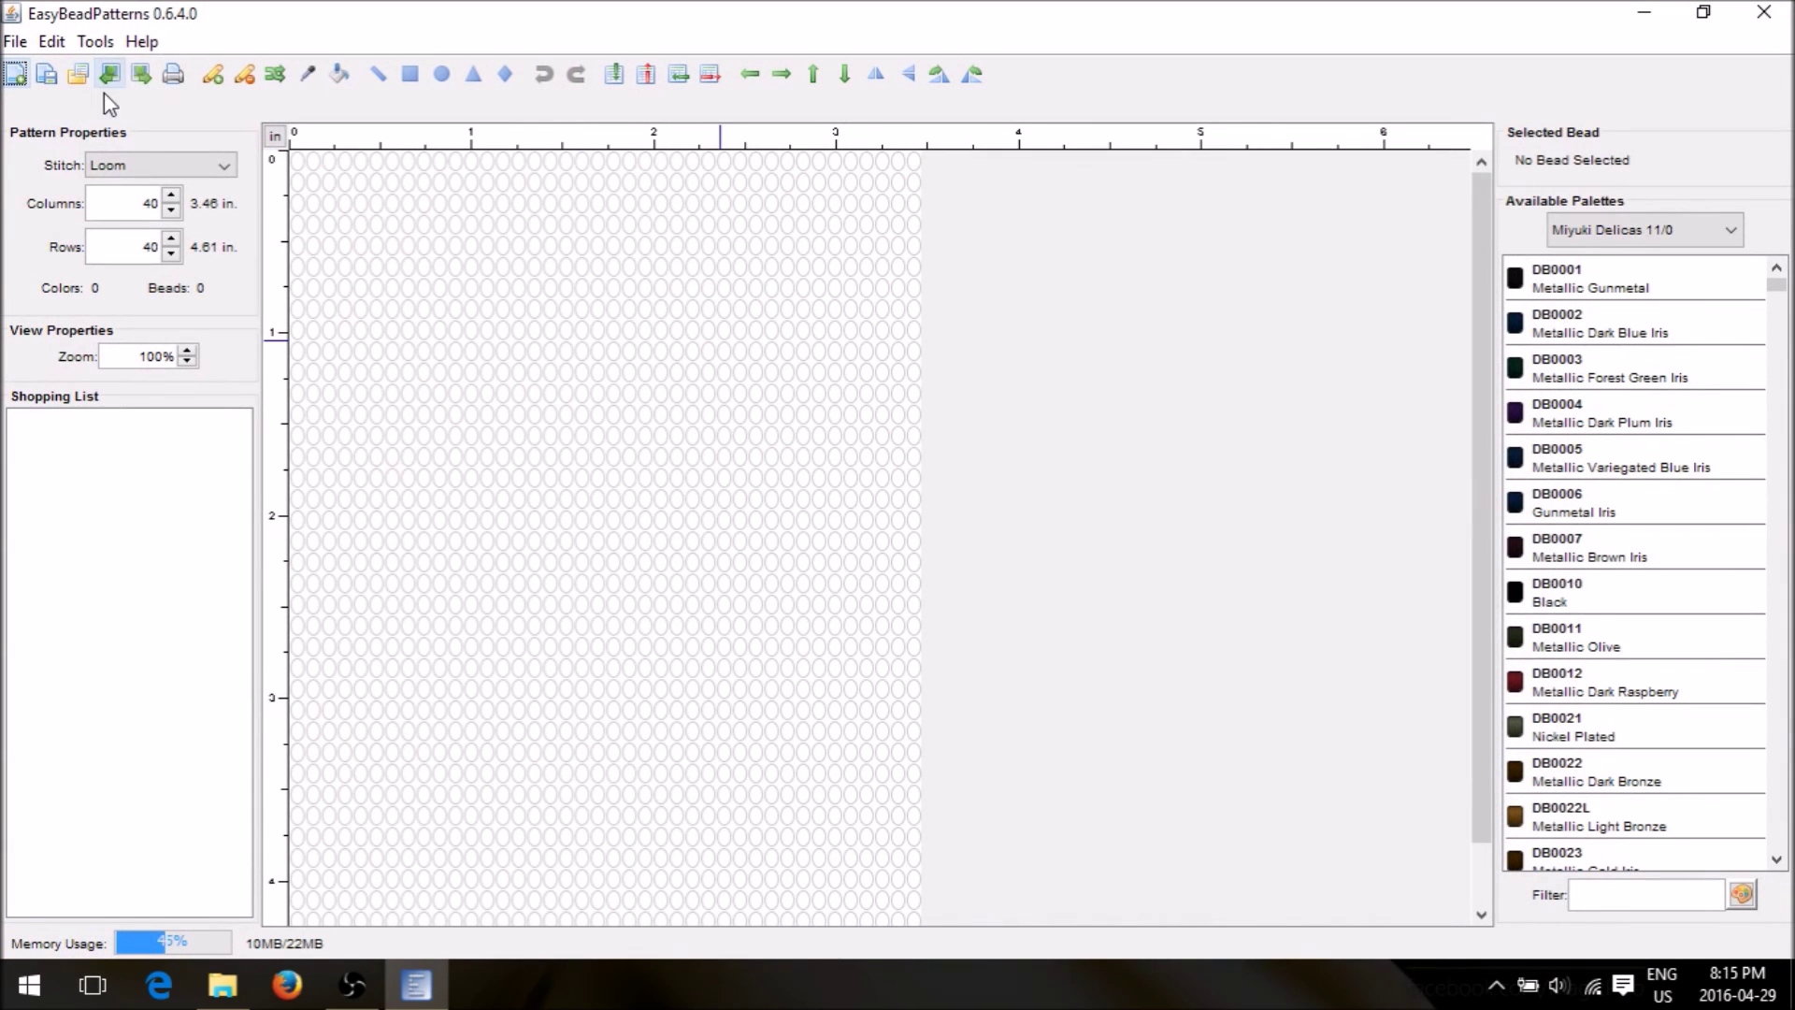
Scatter single DB0025 Metallic Blue Iris beads across the blank 40 by 40 Loom grid
{"action": "left_click", "coordinate": [1678, 365]}
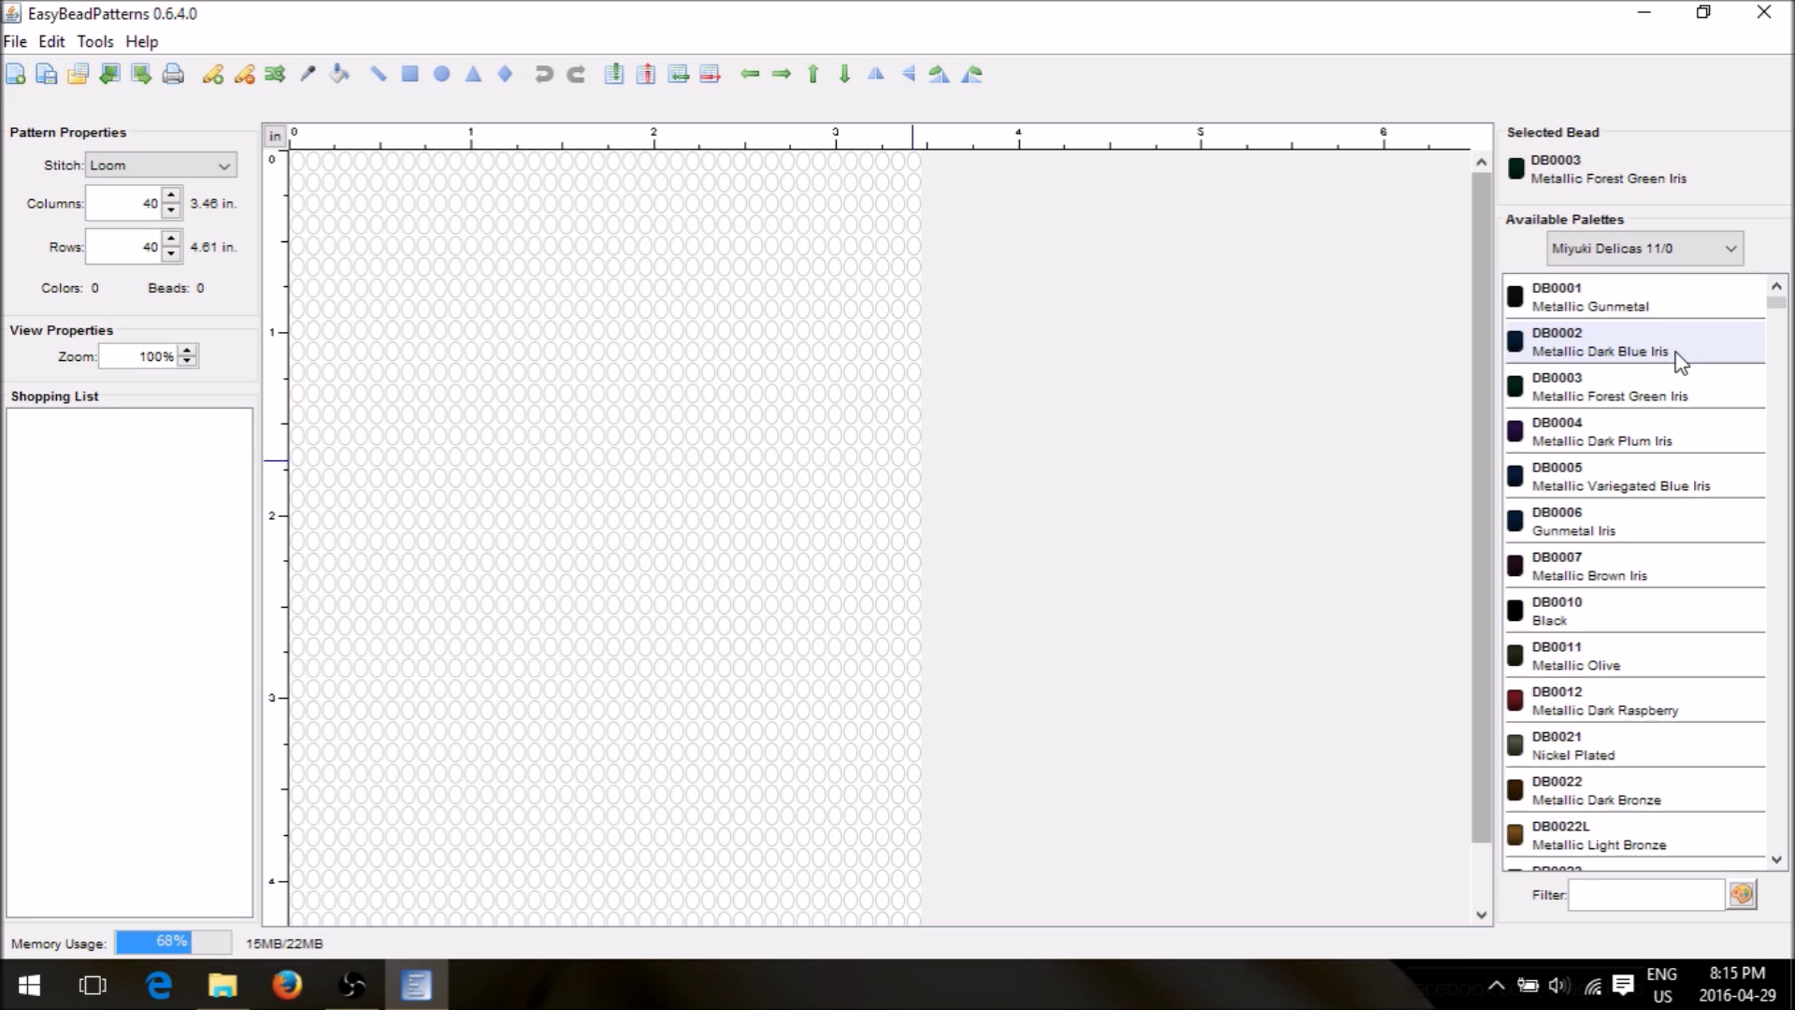
{"action": "scroll", "coordinate": [1619, 547], "scroll_direction": "down", "scroll_amount": 4}
{"action": "left_click", "coordinate": [1620, 564]}
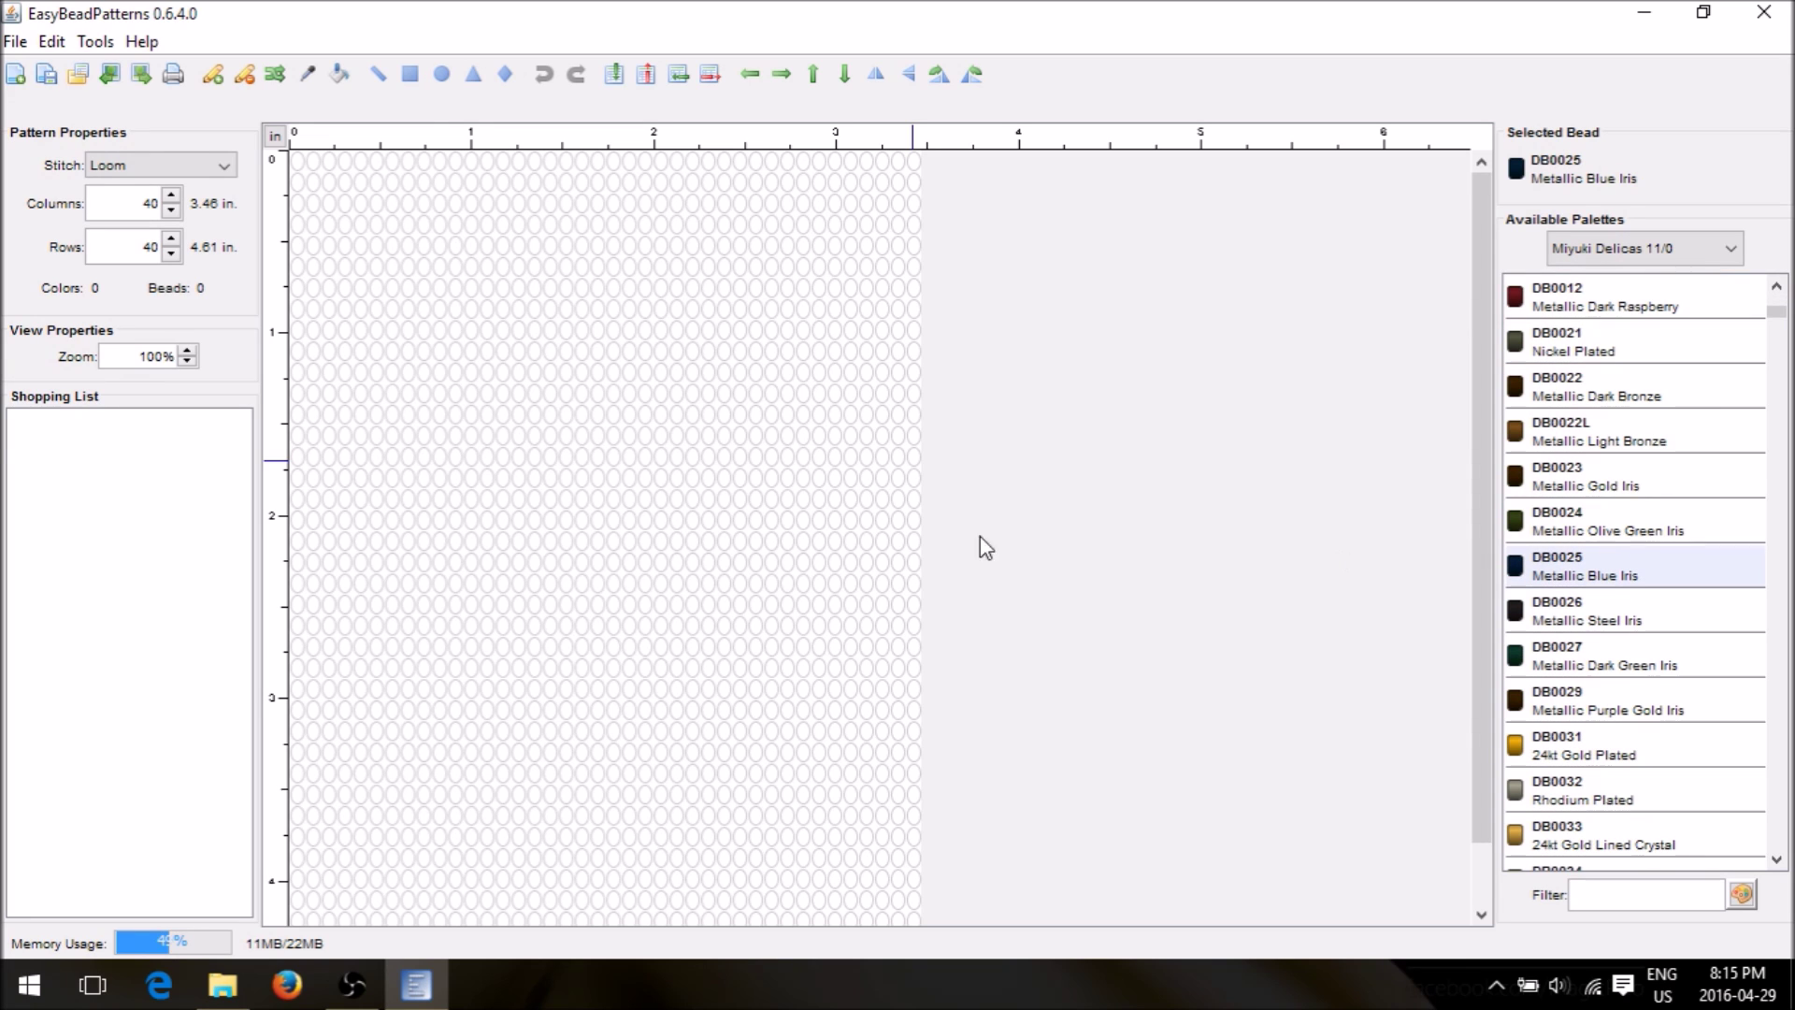
{"action": "left_click", "coordinate": [565, 371]}
{"action": "left_click", "coordinate": [517, 413]}
{"action": "left_click", "coordinate": [502, 413]}
{"action": "left_click", "coordinate": [660, 159]}
{"action": "left_click", "coordinate": [597, 265]}
{"action": "left_click", "coordinate": [613, 329]}
{"action": "left_click", "coordinate": [423, 561]}
{"action": "left_click", "coordinate": [644, 561]}
{"action": "left_click", "coordinate": [549, 750]}
{"action": "left_click", "coordinate": [754, 433]}
{"action": "left_click", "coordinate": [880, 561]}
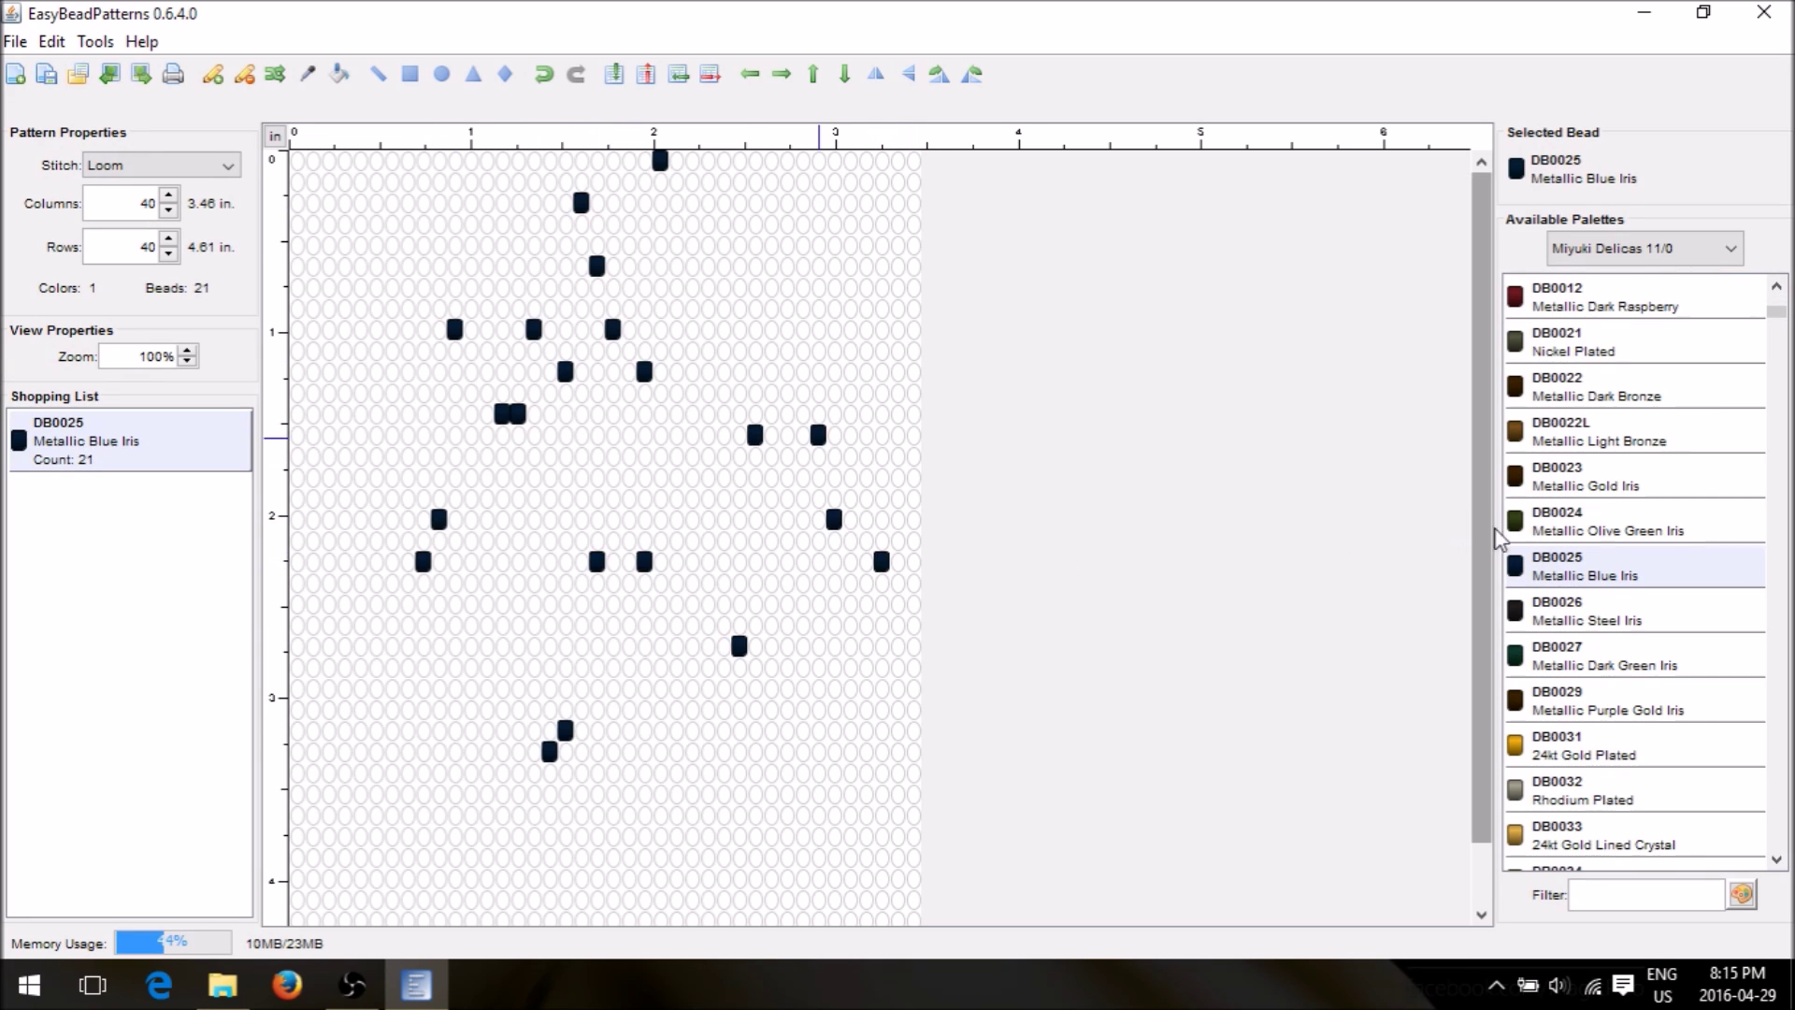
Scatter single DB0022L Metallic Light Bronze beads among the blue ones, down to the grid's lower rows
{"action": "left_click", "coordinate": [1604, 455]}
{"action": "left_click", "coordinate": [581, 349]}
{"action": "left_click", "coordinate": [755, 350]}
{"action": "left_click", "coordinate": [439, 266]}
{"action": "left_click", "coordinate": [690, 222]}
{"action": "left_click", "coordinate": [549, 433]}
{"action": "left_click", "coordinate": [454, 519]}
{"action": "left_click", "coordinate": [391, 603]}
{"action": "left_click", "coordinate": [644, 688]}
{"action": "left_click", "coordinate": [581, 772]}
{"action": "left_click", "coordinate": [532, 814]}
{"action": "left_click", "coordinate": [485, 645]}
{"action": "left_click", "coordinate": [722, 560]}
{"action": "left_click", "coordinate": [801, 645]}
{"action": "left_click", "coordinate": [690, 877]}
{"action": "left_click", "coordinate": [549, 899]}
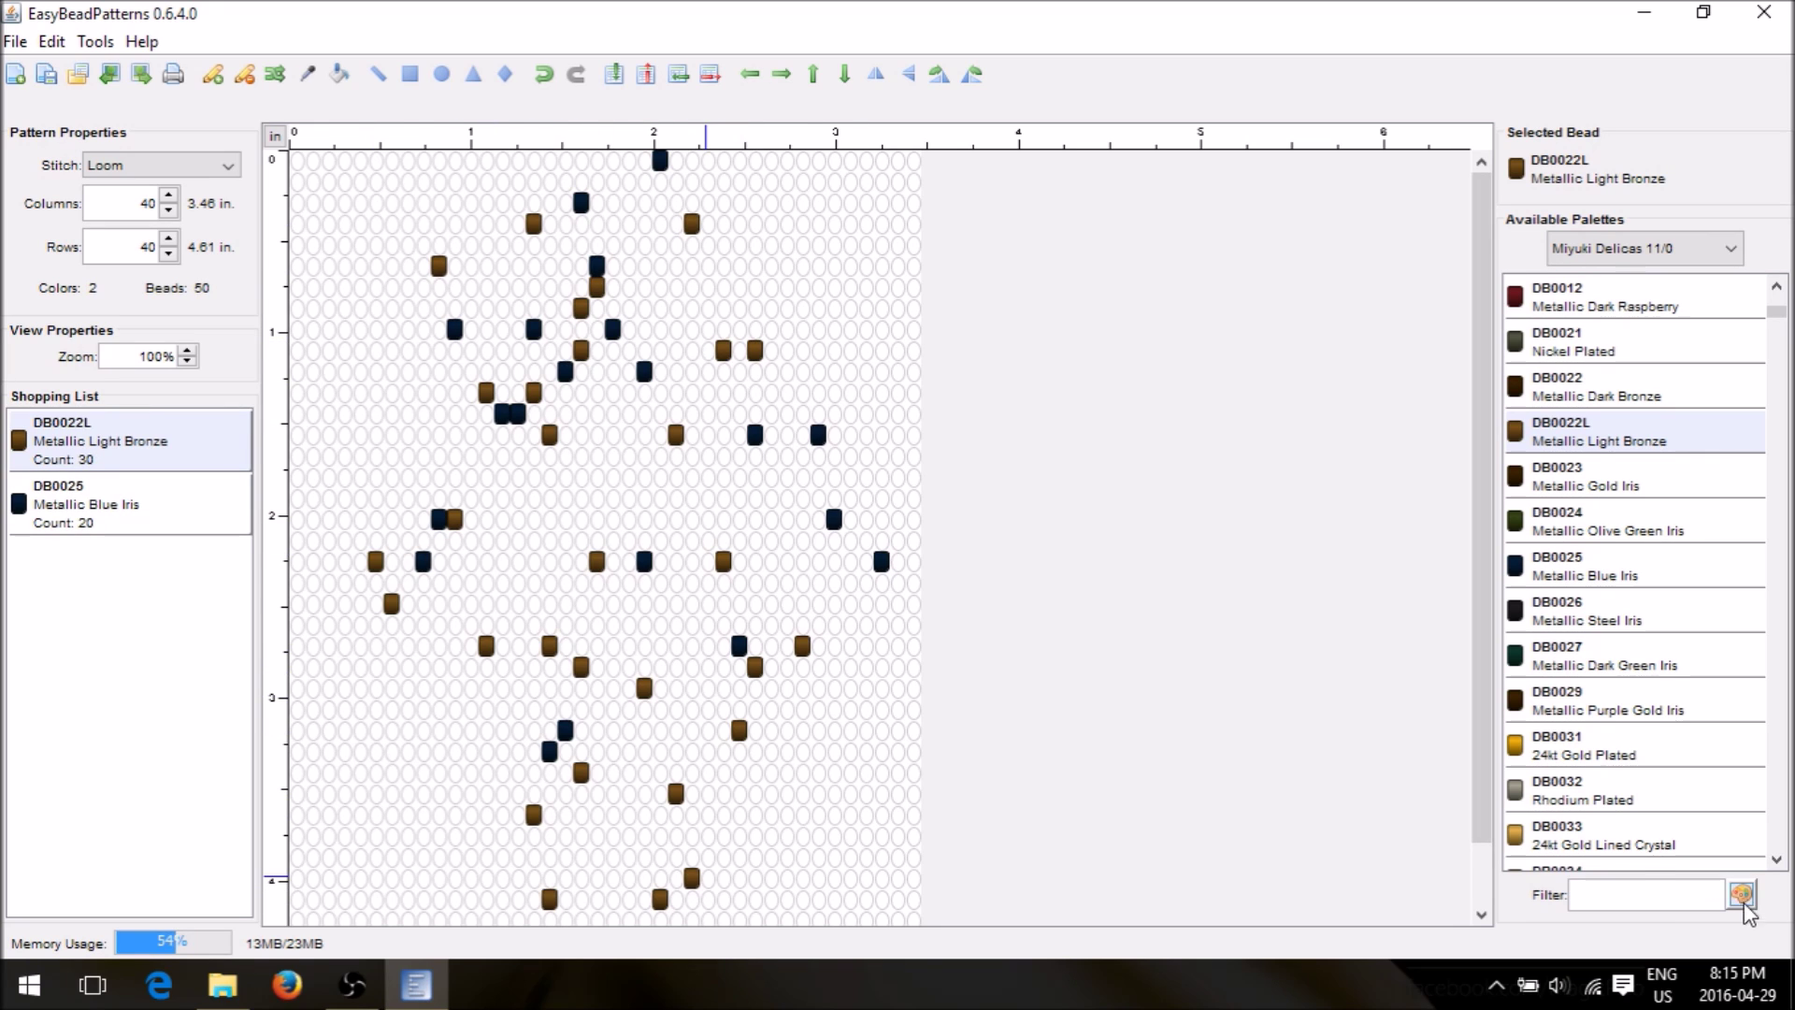
Add scattered DB0032 Rhodium Plated beads over the grid, including a small cluster near its upper right
{"action": "left_click", "coordinate": [1604, 794]}
{"action": "left_click", "coordinate": [739, 624]}
{"action": "left_click", "coordinate": [612, 350]}
{"action": "left_click", "coordinate": [581, 541]}
{"action": "left_click", "coordinate": [565, 561]}
{"action": "left_click", "coordinate": [549, 434]}
{"action": "left_click", "coordinate": [661, 456]}
{"action": "left_click", "coordinate": [629, 518]}
{"action": "left_click", "coordinate": [391, 371]}
{"action": "left_click", "coordinate": [407, 181]}
{"action": "left_click", "coordinate": [327, 371]}
{"action": "left_click", "coordinate": [375, 286]}
{"action": "left_click", "coordinate": [375, 835]}
{"action": "left_click", "coordinate": [628, 688]}
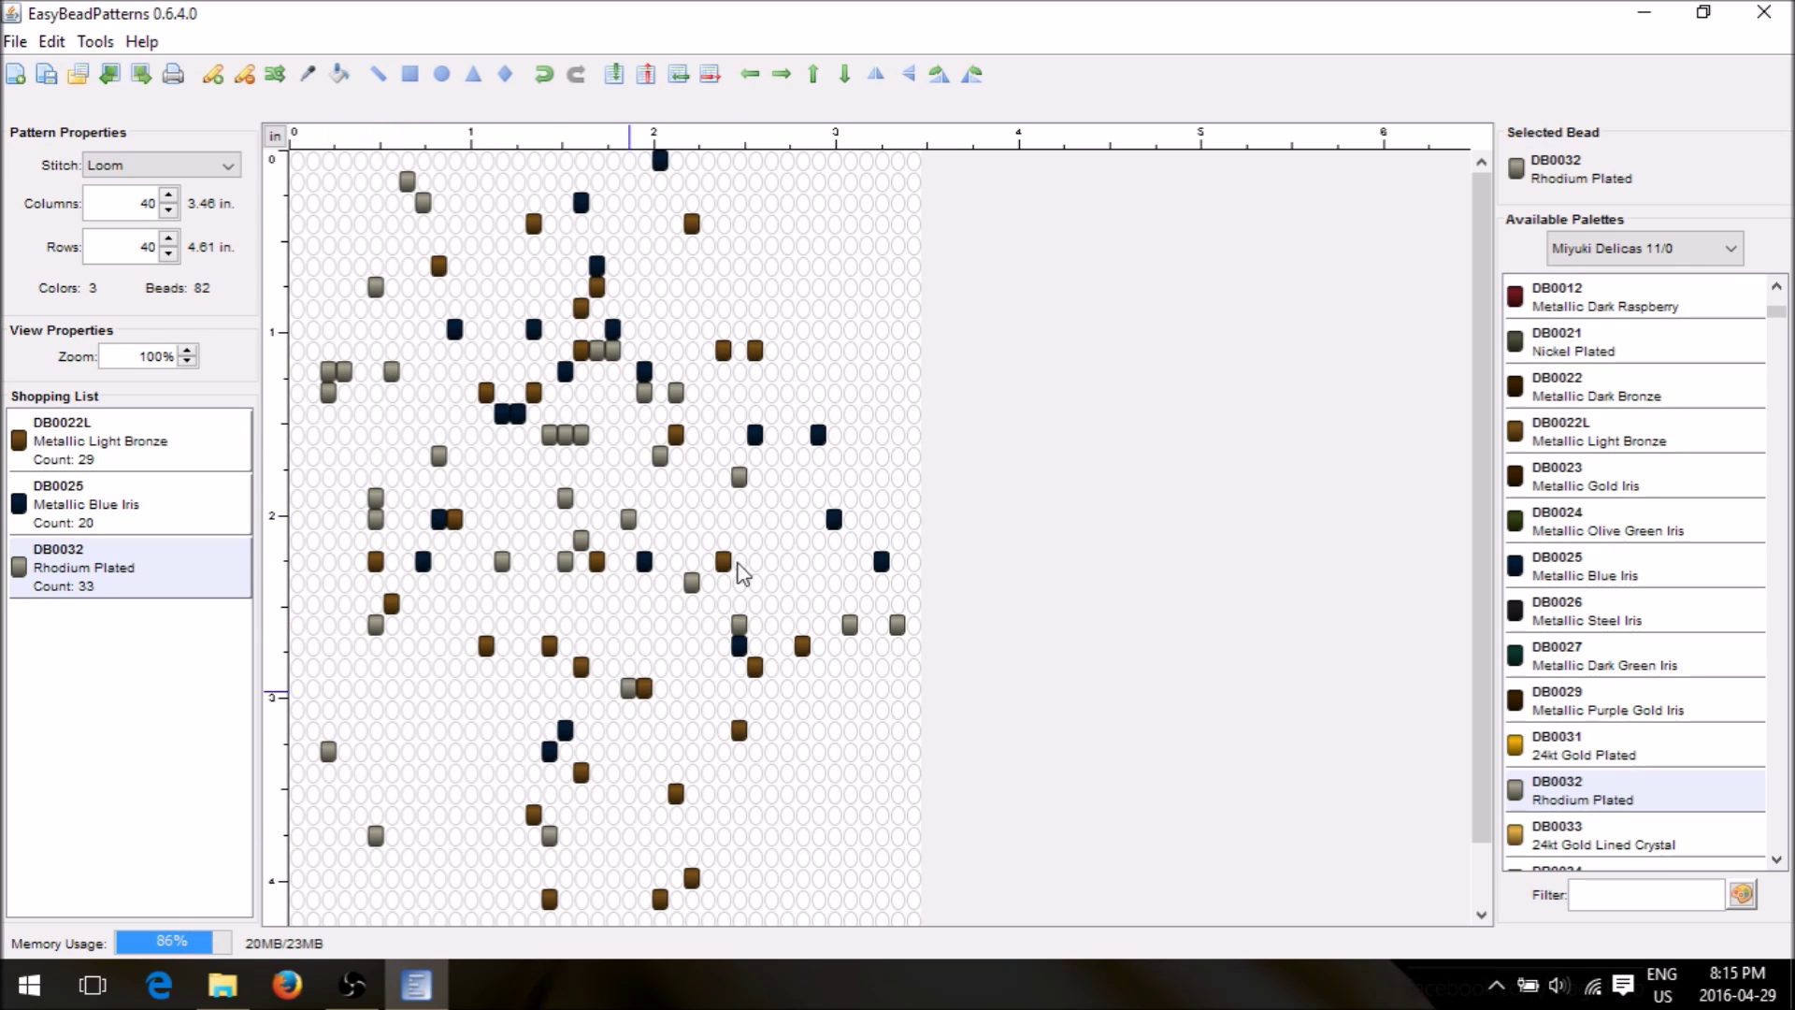
{"action": "left_click", "coordinate": [691, 561]}
{"action": "left_click", "coordinate": [739, 561]}
{"action": "left_click", "coordinate": [817, 202]}
{"action": "left_click", "coordinate": [801, 202]}
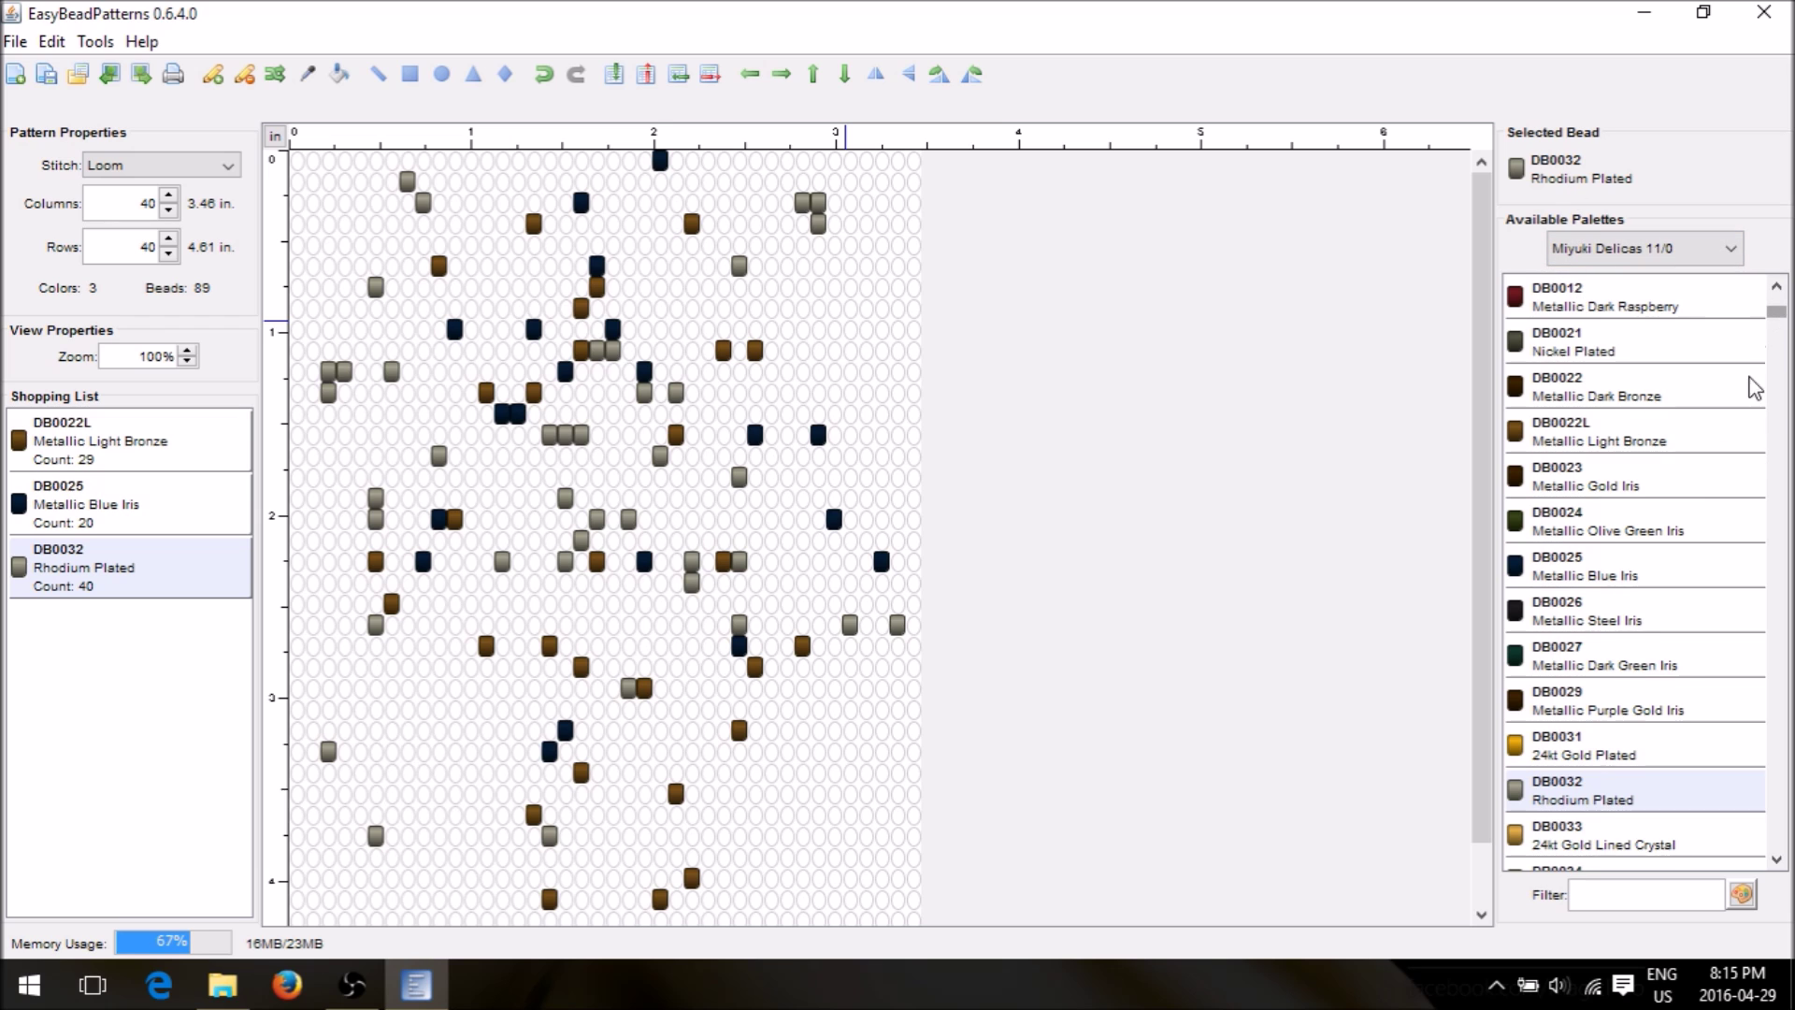
Scatter DB0056 Raspberry Lined Crystal AB beads across the grid, most densely in its upper left part
{"action": "scroll", "coordinate": [1699, 497], "scroll_direction": "down", "scroll_amount": 10}
{"action": "left_click", "coordinate": [1575, 530]}
{"action": "left_click", "coordinate": [629, 307]}
{"action": "left_click", "coordinate": [517, 286]}
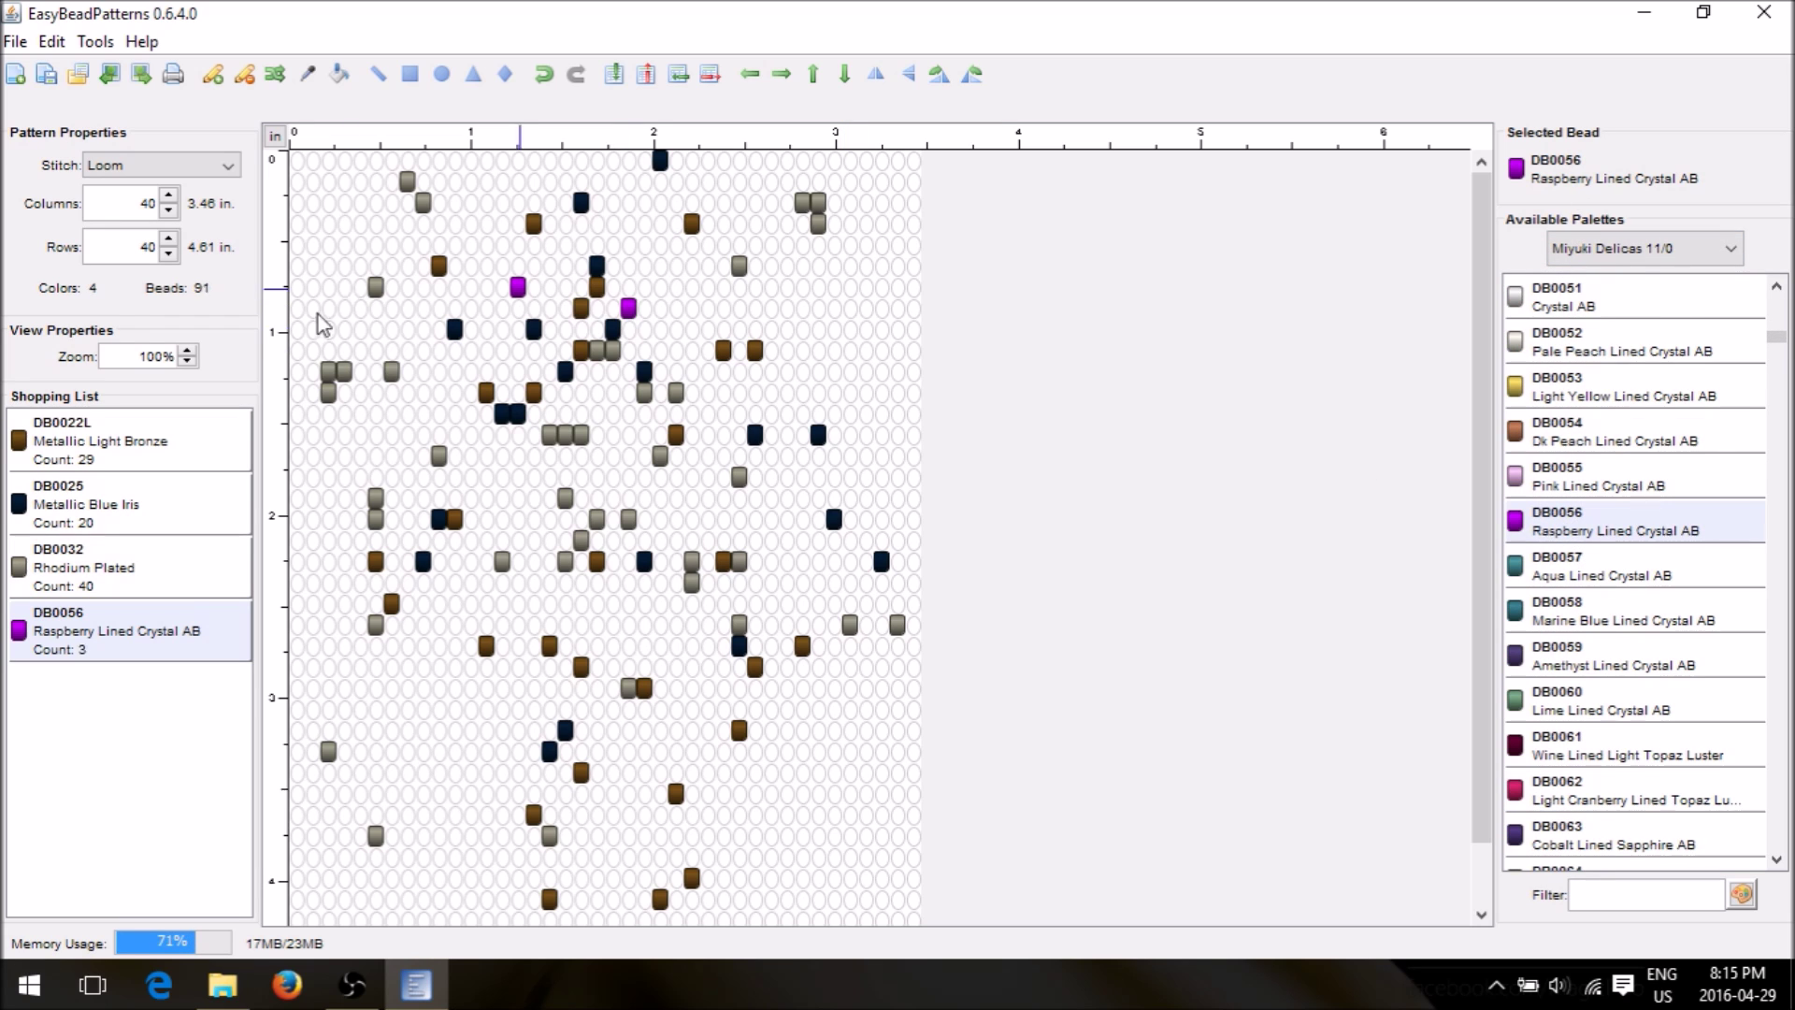
{"action": "left_click", "coordinate": [343, 287]}
{"action": "left_click", "coordinate": [486, 202]}
{"action": "left_click", "coordinate": [643, 202]}
{"action": "left_click", "coordinate": [406, 224]}
{"action": "left_click", "coordinate": [376, 202]}
{"action": "left_click", "coordinate": [360, 371]}
{"action": "left_click", "coordinate": [359, 582]}
{"action": "left_click", "coordinate": [407, 772]}
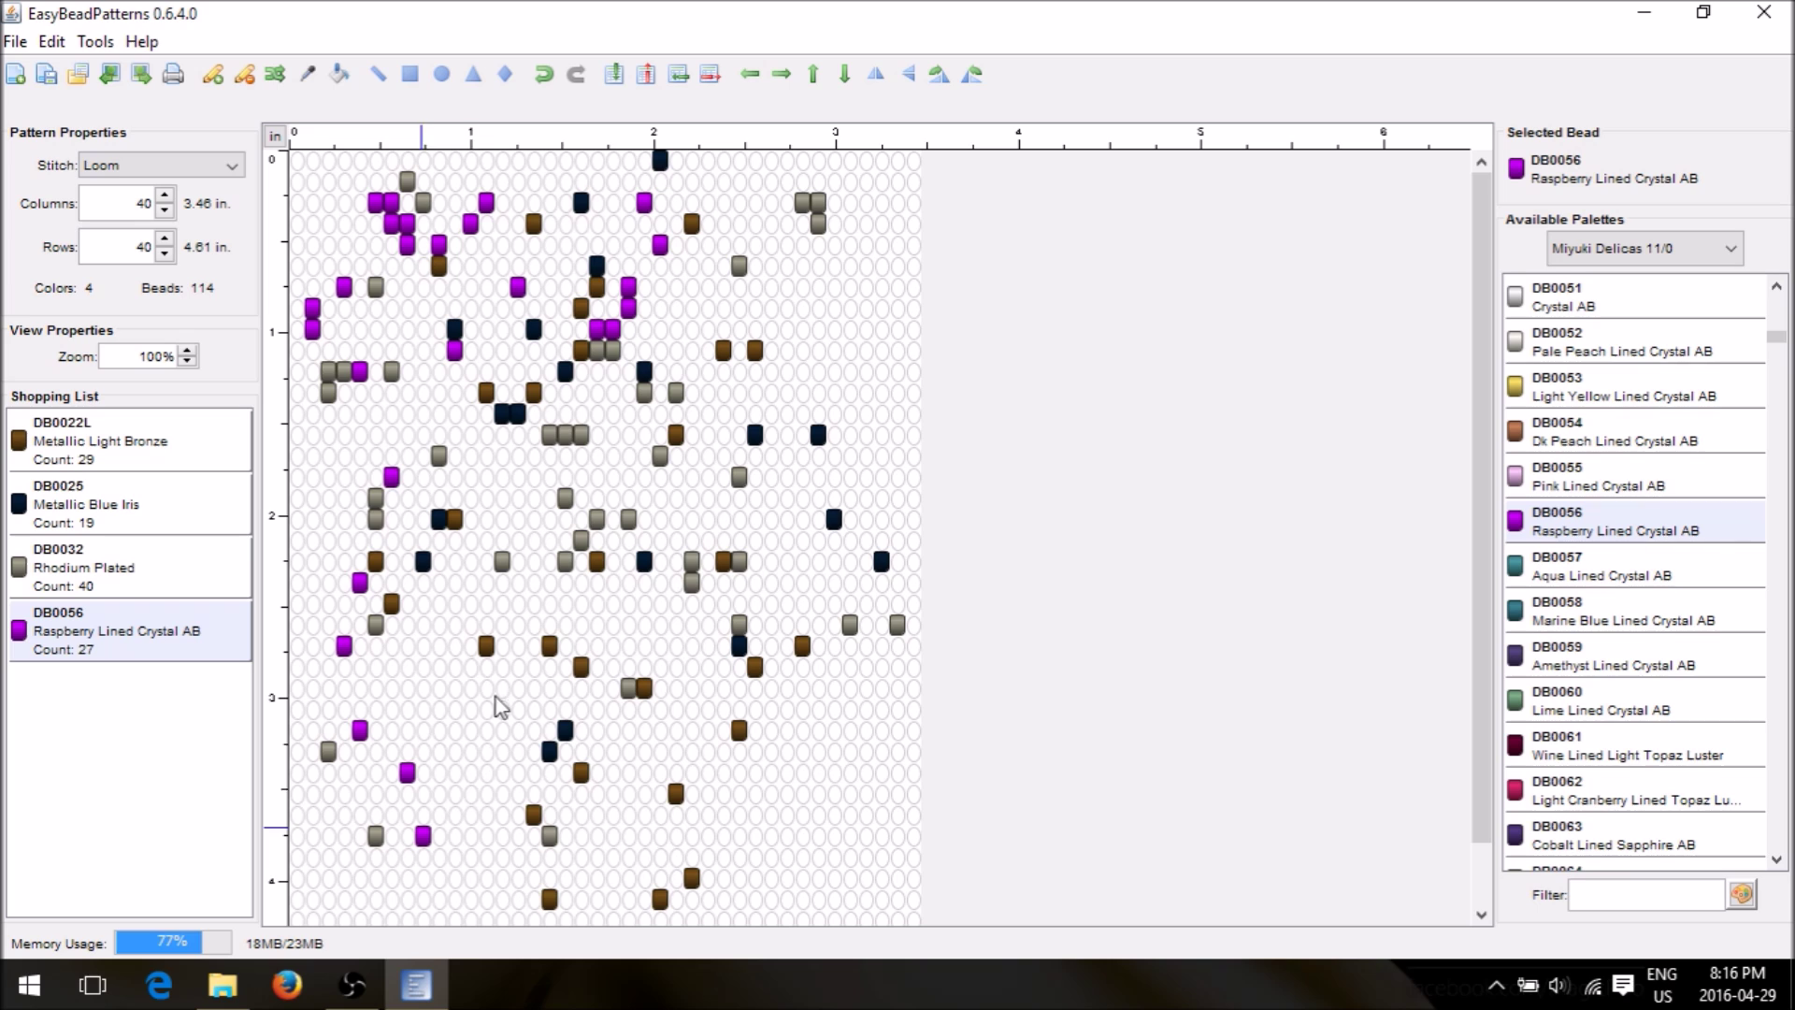
{"action": "left_click", "coordinate": [438, 730]}
{"action": "left_click", "coordinate": [487, 666]}
{"action": "left_click", "coordinate": [533, 708]}
{"action": "left_click", "coordinate": [376, 709]}
{"action": "left_click", "coordinate": [628, 688]}
{"action": "left_click", "coordinate": [628, 581]}
{"action": "left_click", "coordinate": [517, 455]}
{"action": "left_click", "coordinate": [880, 223]}
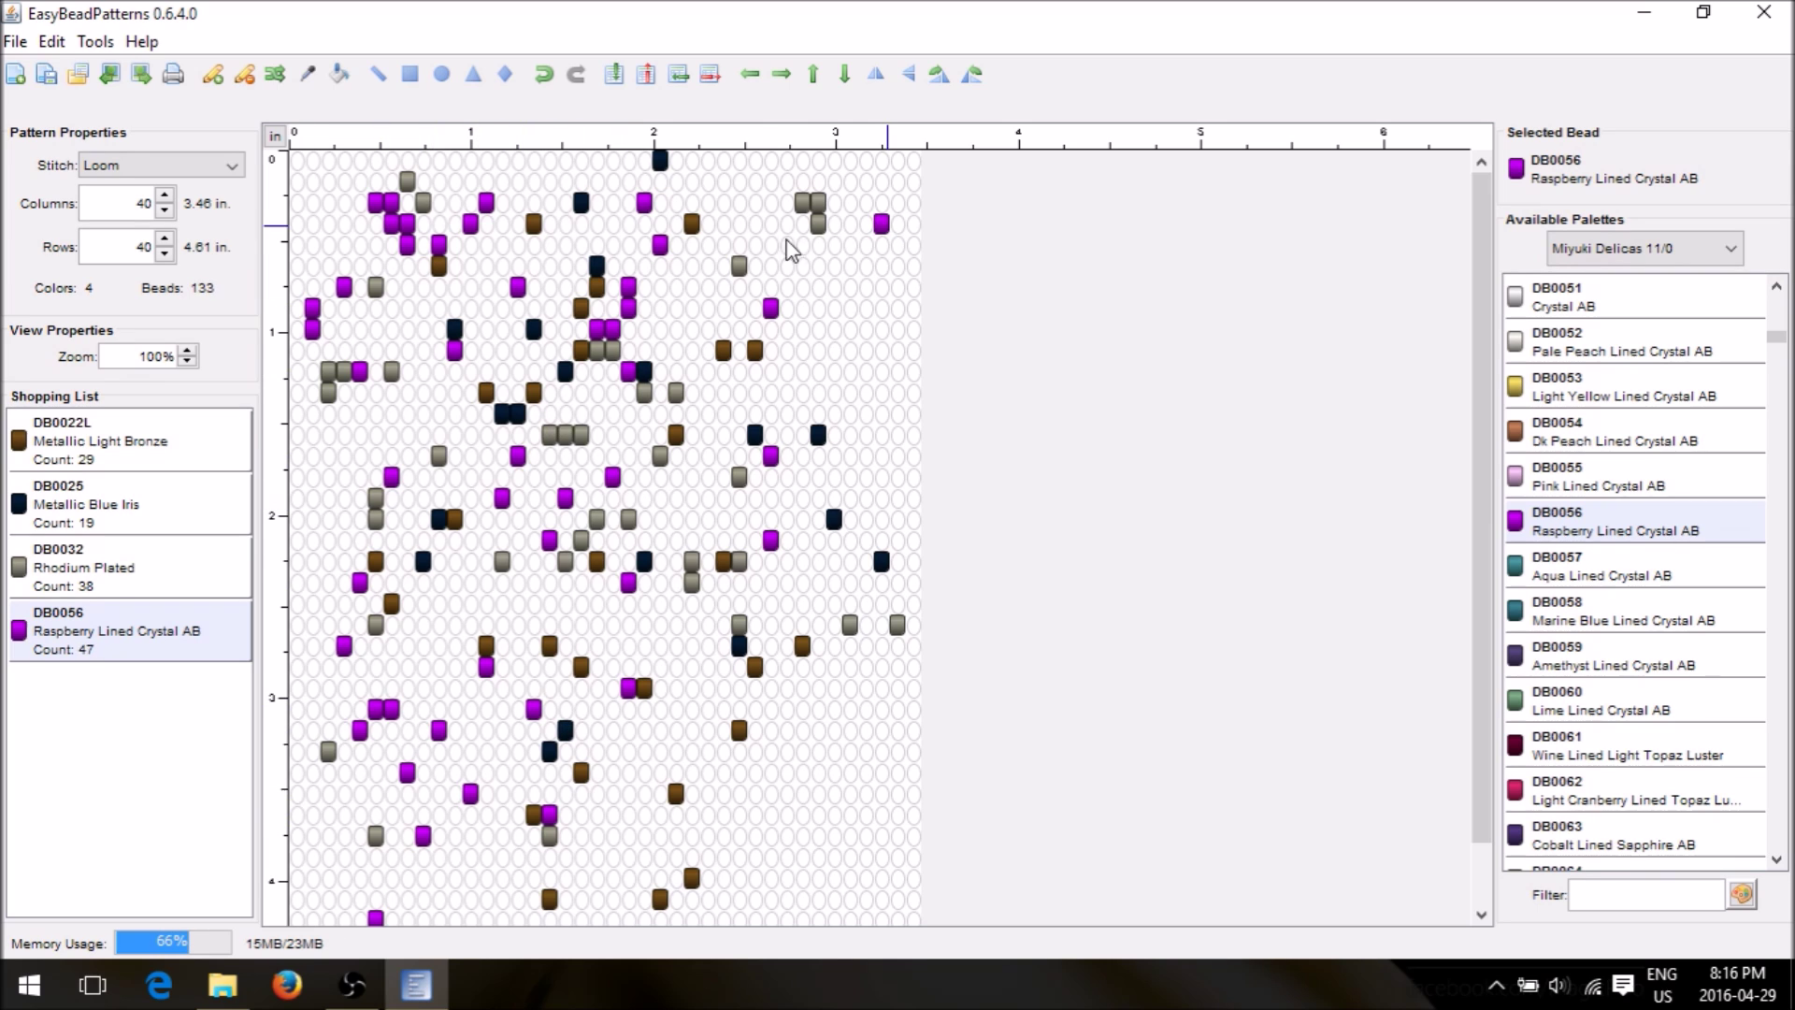
Add more DB0056 Raspberry Lined Crystal AB beads down the right side of the grid, including small pairs near its lower right corner
{"action": "left_click", "coordinate": [770, 245]}
{"action": "left_click", "coordinate": [786, 181]}
{"action": "left_click", "coordinate": [866, 245]}
{"action": "left_click", "coordinate": [818, 667]}
{"action": "left_click", "coordinate": [913, 688]}
{"action": "left_click", "coordinate": [818, 815]}
{"action": "left_click", "coordinate": [849, 857]}
{"action": "left_click", "coordinate": [850, 877]}
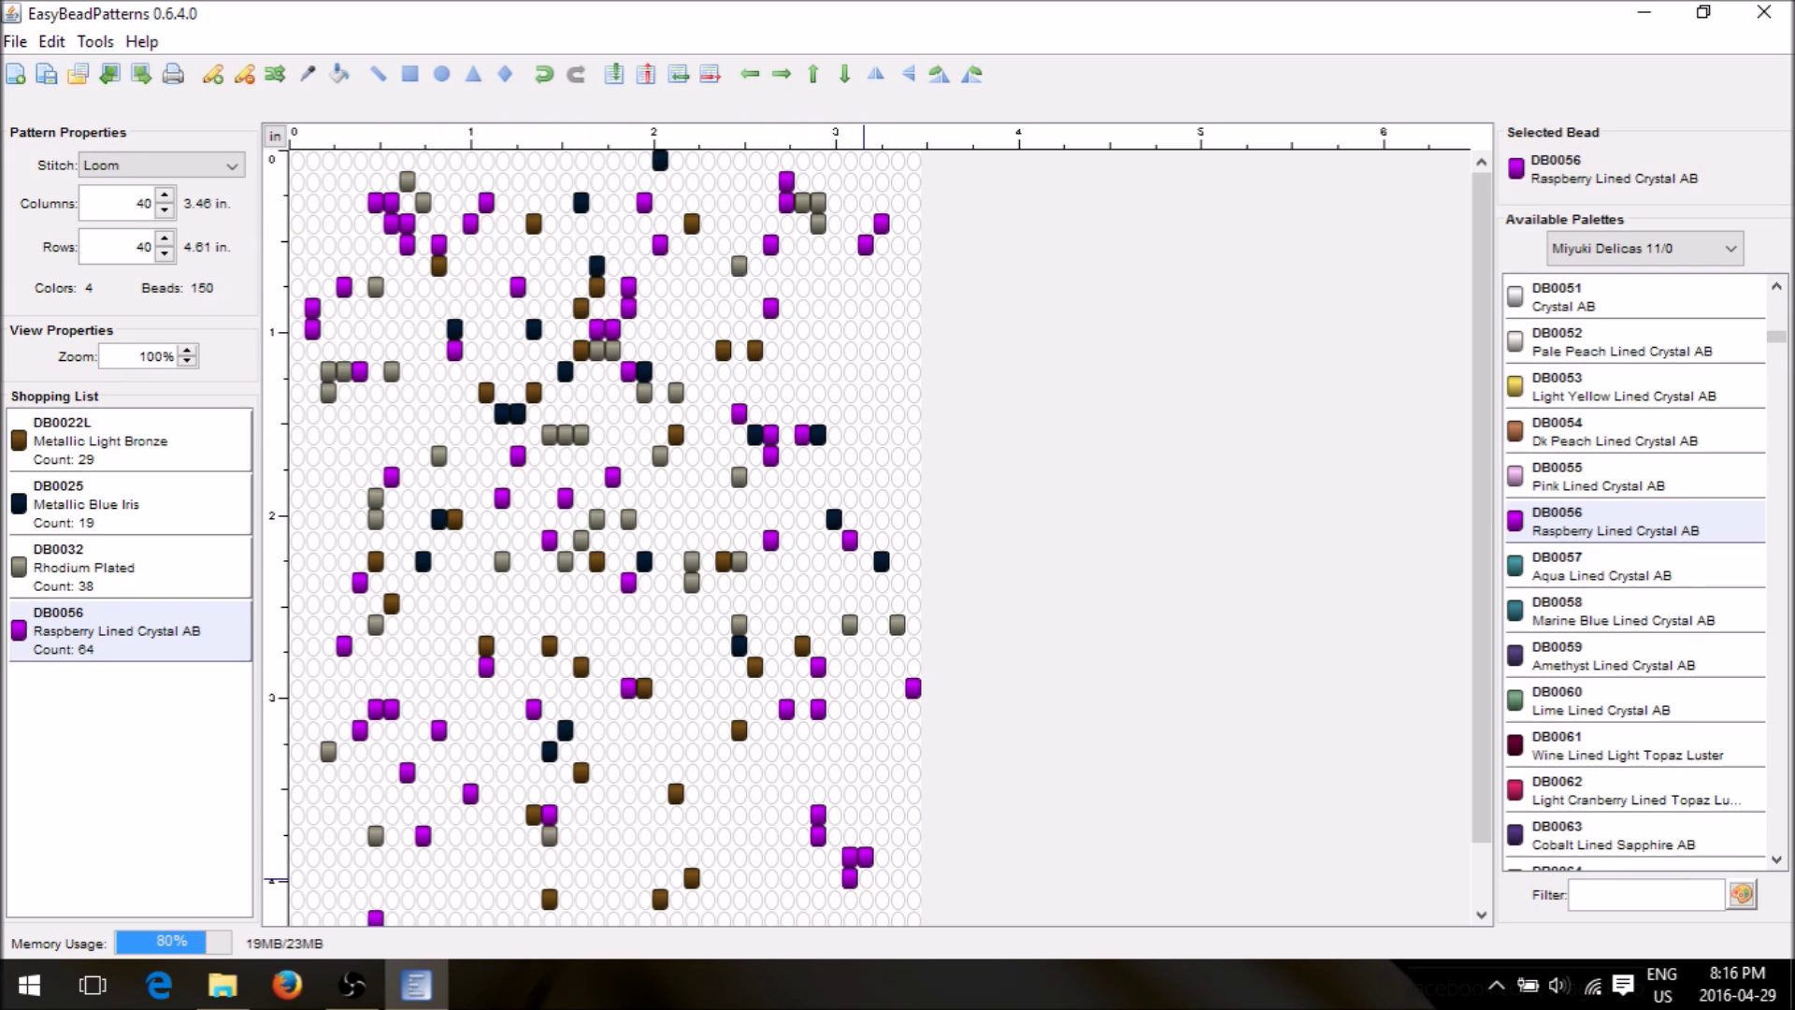
Scatter DB0062 Light Cranberry Lined Topaz Luster beads over the whole grid, recoloring some existing beads along the way
{"action": "left_click", "coordinate": [1616, 792]}
{"action": "left_click", "coordinate": [692, 413]}
{"action": "left_click", "coordinate": [708, 414]}
{"action": "left_click", "coordinate": [723, 329]}
{"action": "left_click", "coordinate": [708, 245]}
{"action": "left_click", "coordinate": [723, 245]}
{"action": "left_click", "coordinate": [660, 287]}
{"action": "left_click", "coordinate": [628, 307]}
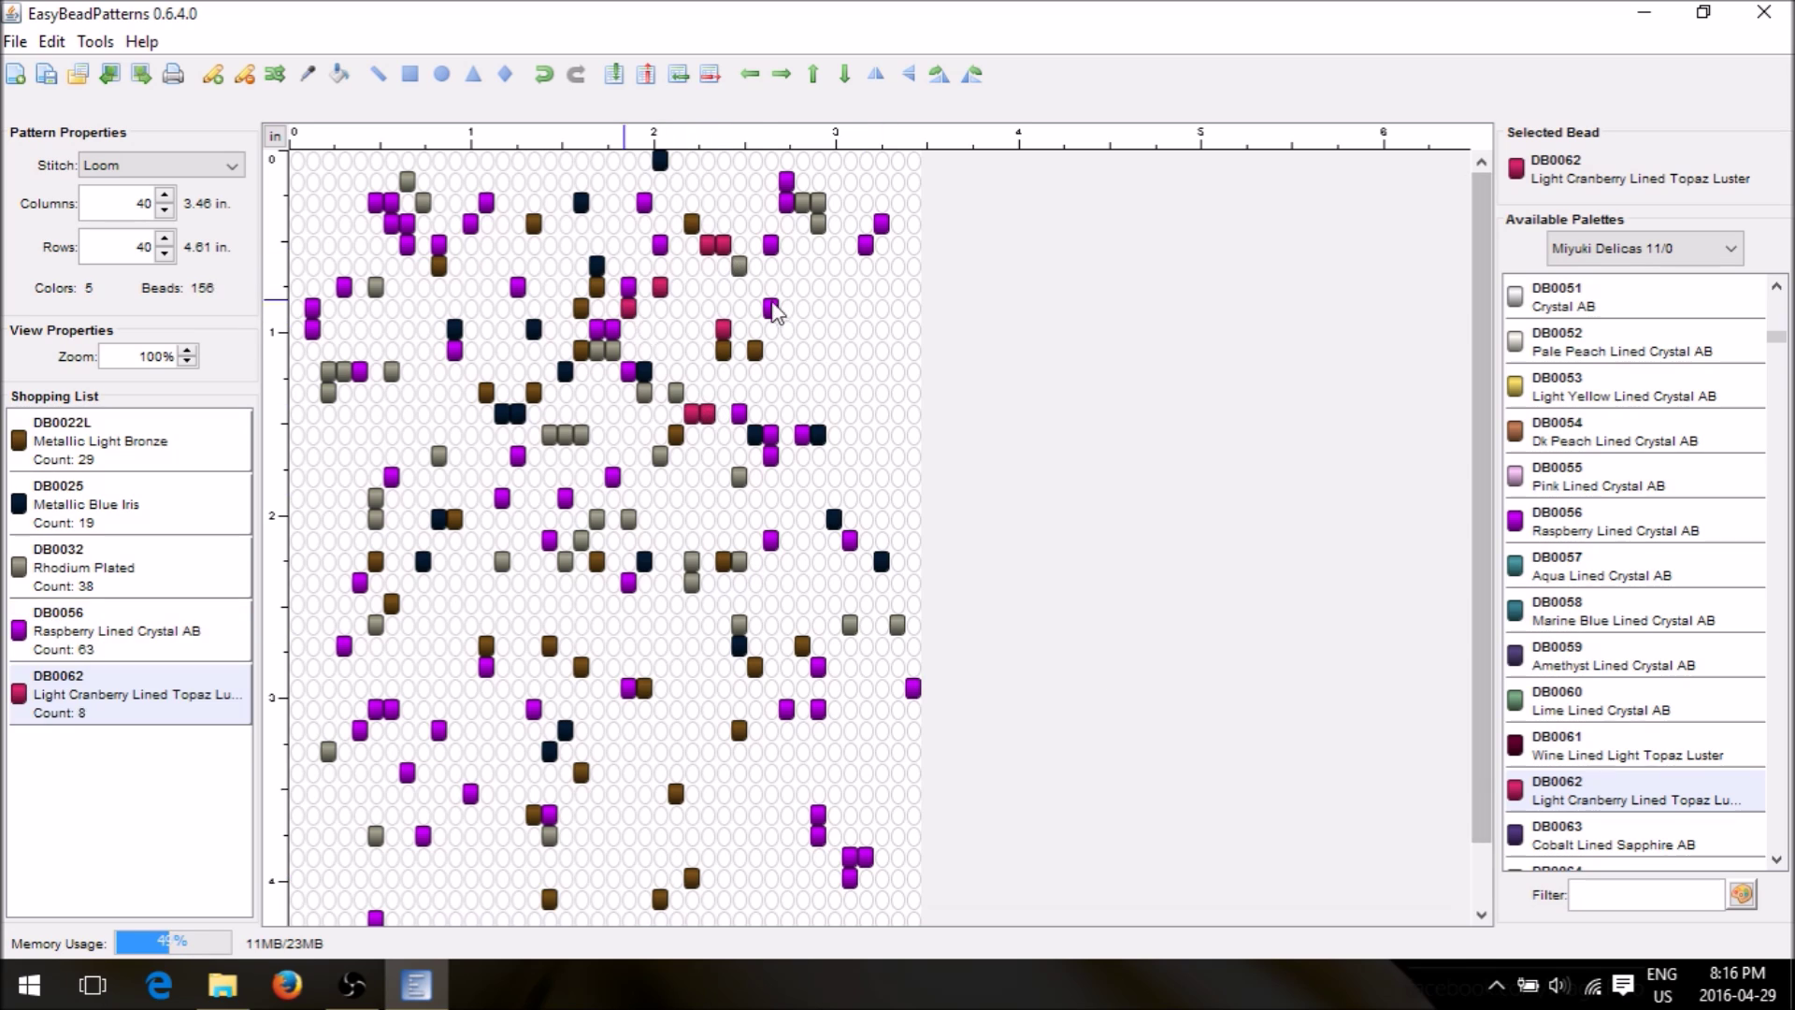
{"action": "left_click", "coordinate": [754, 308]}
{"action": "left_click", "coordinate": [786, 413]}
{"action": "left_click", "coordinate": [850, 308]}
{"action": "left_click", "coordinate": [834, 393]}
{"action": "left_click", "coordinate": [723, 224]}
{"action": "left_click", "coordinate": [296, 223]}
{"action": "left_click", "coordinate": [407, 181]}
{"action": "left_click", "coordinate": [406, 160]}
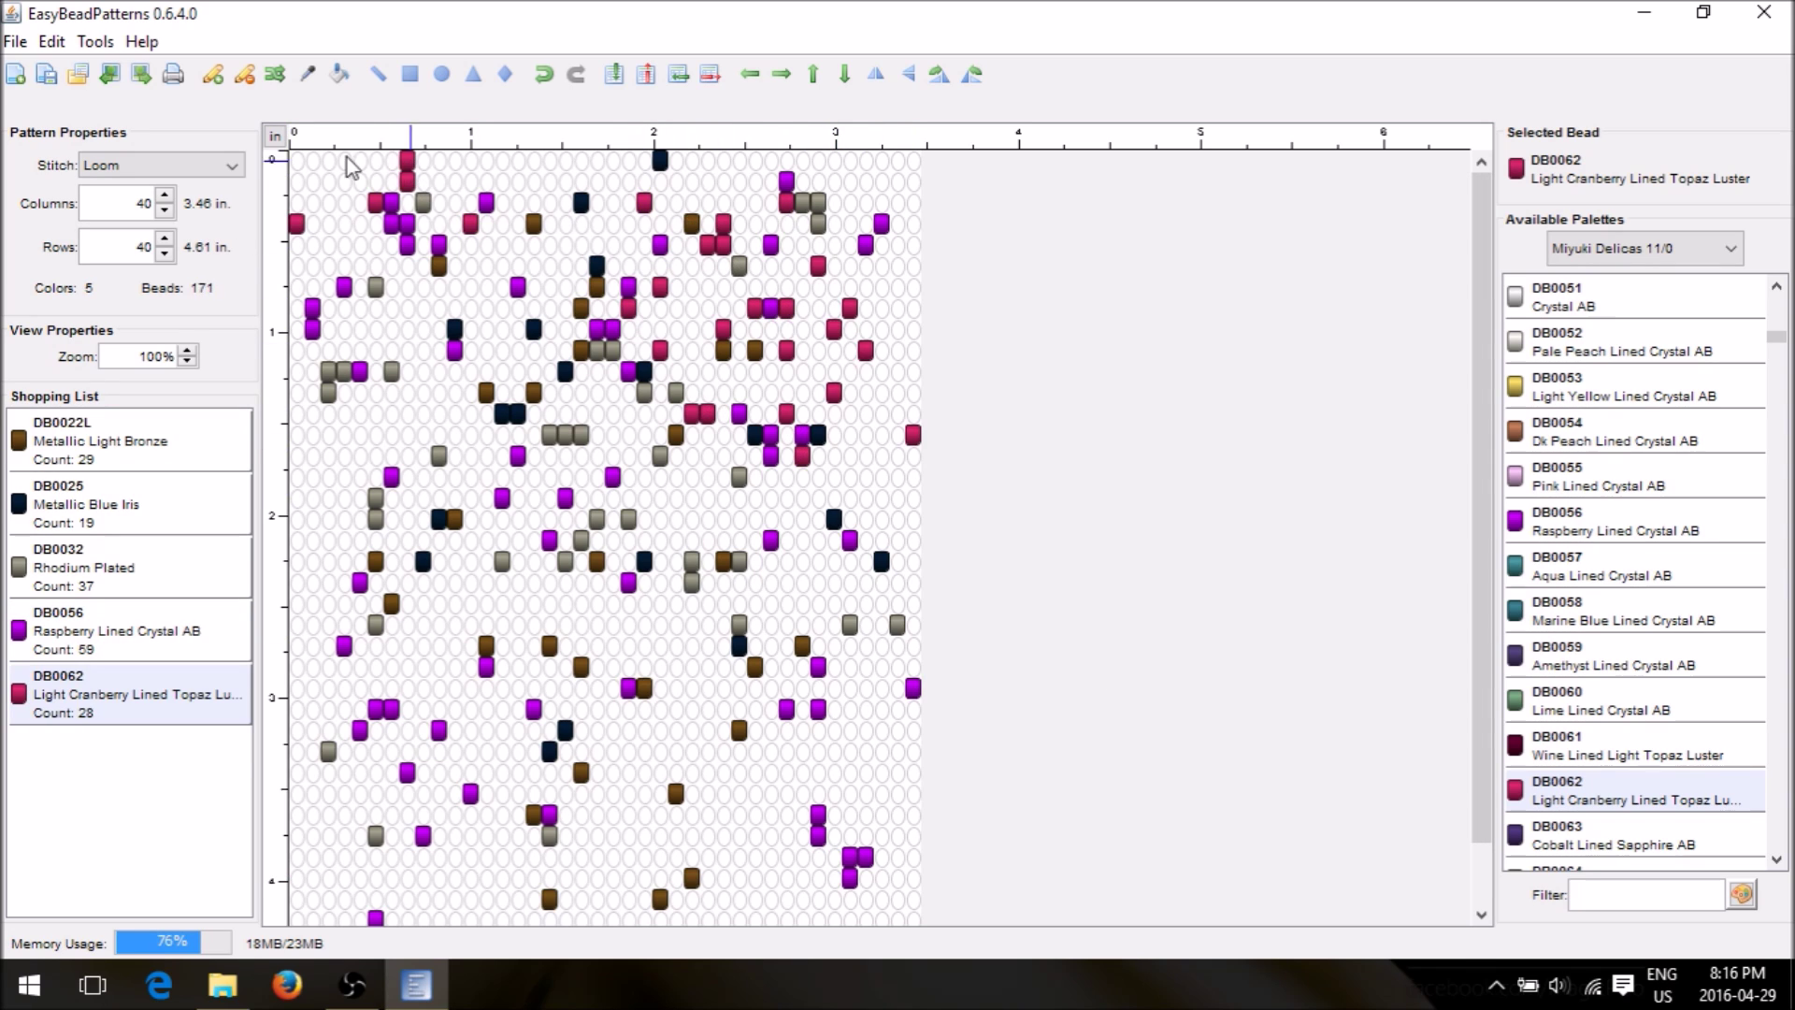
{"action": "left_click", "coordinate": [376, 160]}
{"action": "left_click", "coordinate": [328, 202]}
{"action": "left_click", "coordinate": [422, 413]}
{"action": "left_click", "coordinate": [502, 266]}
{"action": "left_click", "coordinate": [344, 497]}
{"action": "left_click", "coordinate": [502, 582]}
{"action": "left_click", "coordinate": [518, 645]}
{"action": "left_click", "coordinate": [692, 561]}
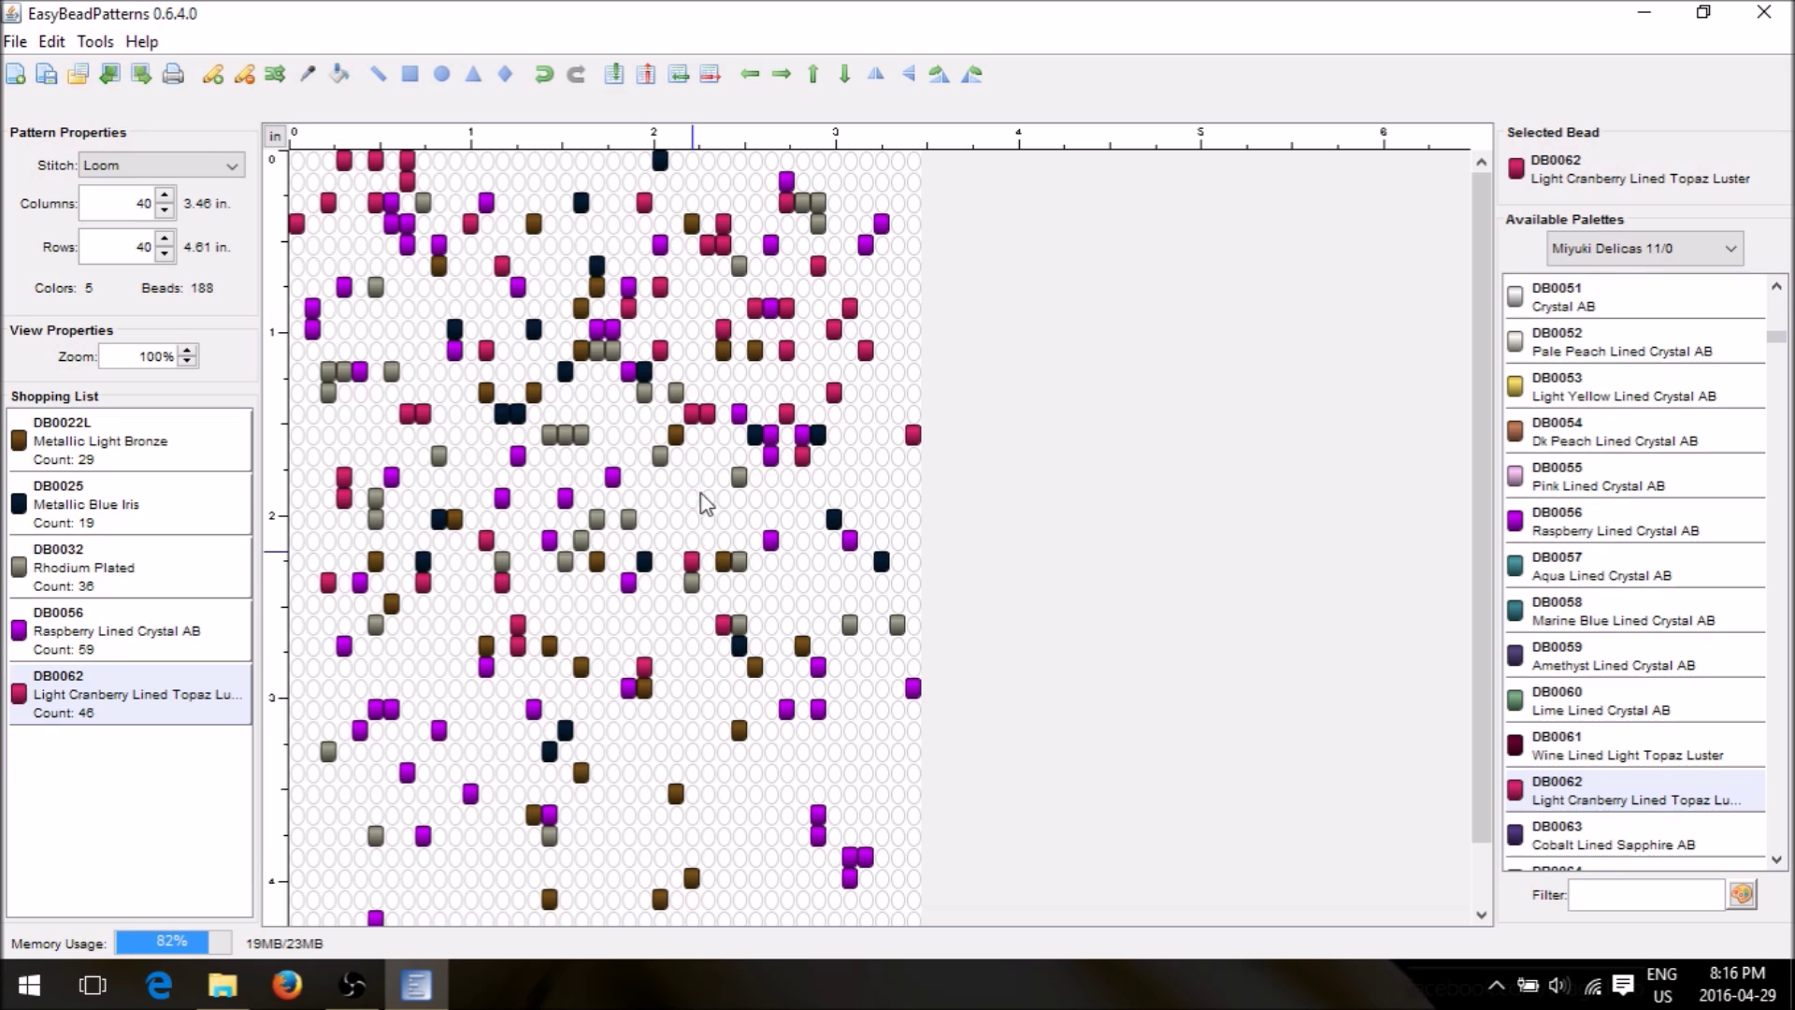
{"action": "left_click", "coordinate": [692, 497]}
{"action": "left_click", "coordinate": [707, 603]}
{"action": "left_click", "coordinate": [834, 561]}
{"action": "left_click", "coordinate": [754, 709]}
{"action": "left_click", "coordinate": [645, 773]}
{"action": "left_click", "coordinate": [612, 751]}
{"action": "left_click", "coordinate": [613, 835]}
{"action": "left_click", "coordinate": [517, 834]}
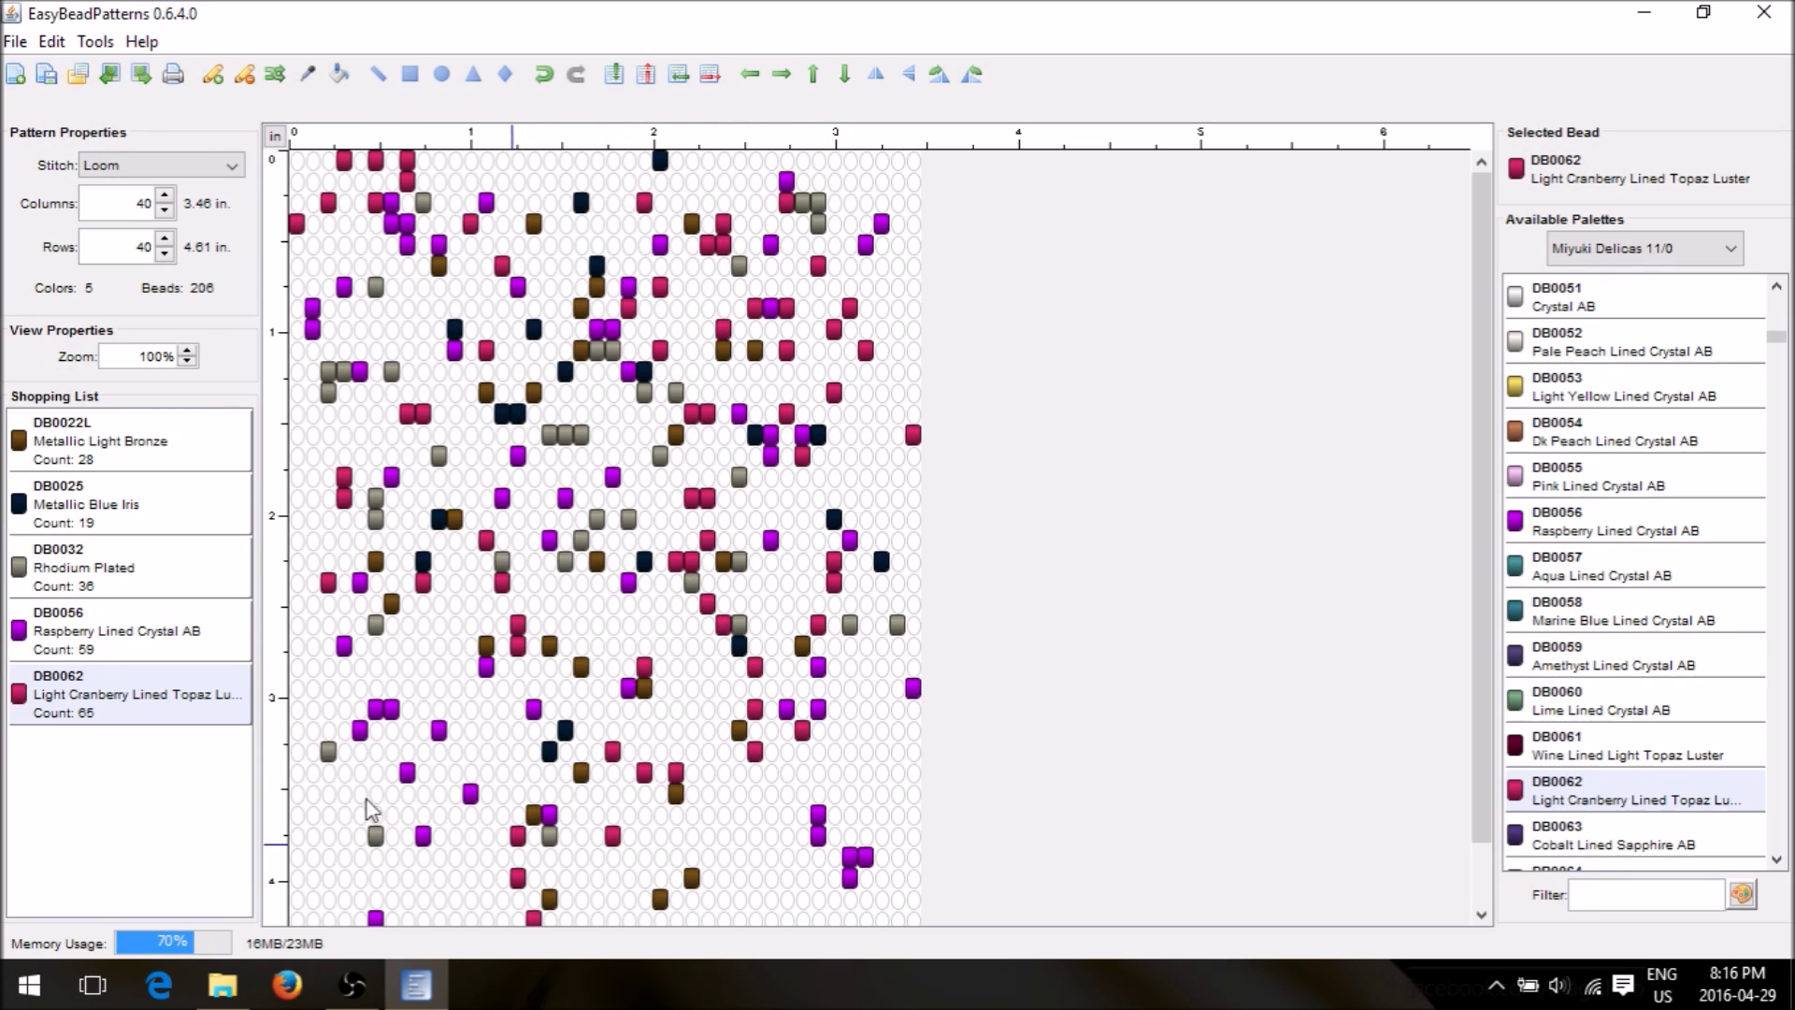
{"action": "left_click", "coordinate": [360, 750]}
{"action": "left_click", "coordinate": [392, 666]}
{"action": "left_click", "coordinate": [312, 857]}
{"action": "left_click", "coordinate": [454, 877]}
{"action": "left_click", "coordinate": [834, 835]}
{"action": "left_click", "coordinate": [850, 772]}
{"action": "left_click", "coordinate": [770, 772]}
{"action": "left_click", "coordinate": [739, 857]}
{"action": "left_click", "coordinate": [753, 857]}
Scatter DB0063 Cobalt Lined Sapphire AB beads across the grid, with small vertical groups at its lower right and upper left
{"action": "left_click", "coordinate": [1661, 840]}
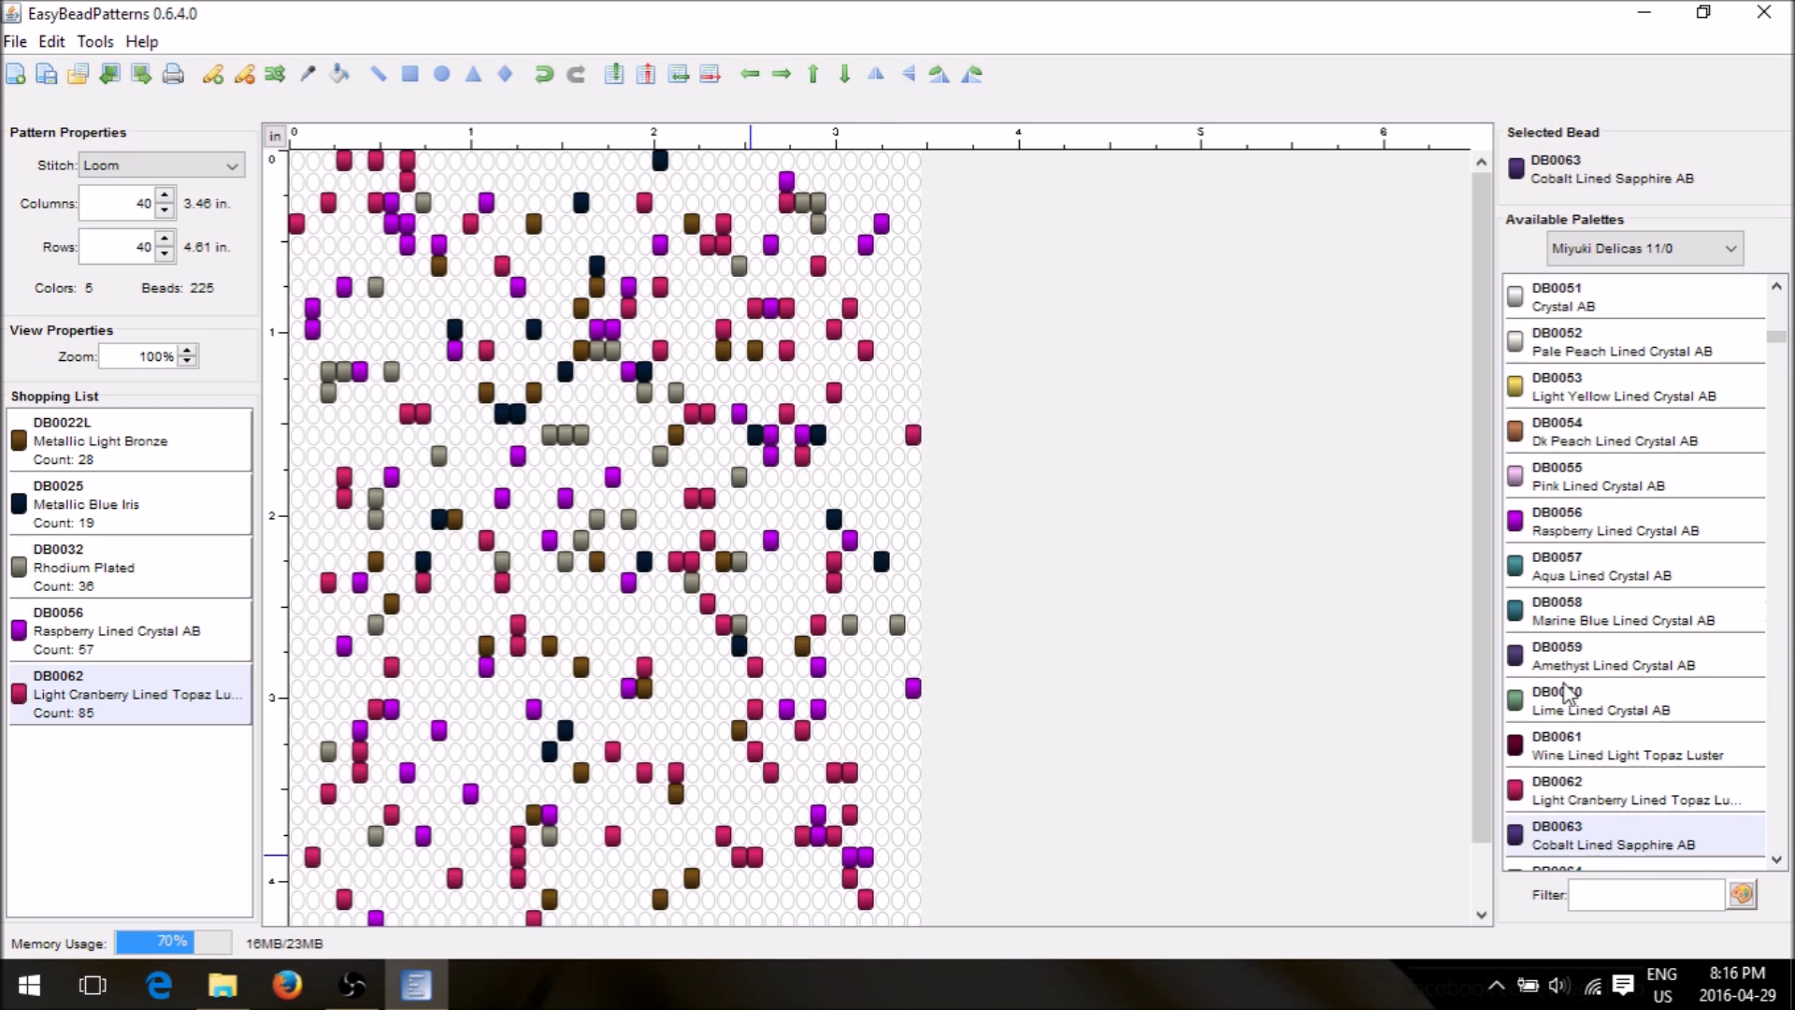
{"action": "left_click", "coordinate": [866, 708]}
{"action": "left_click", "coordinate": [818, 730]}
{"action": "left_click", "coordinate": [786, 751]}
{"action": "left_click", "coordinate": [786, 814]}
{"action": "left_click", "coordinate": [660, 835]}
{"action": "left_click", "coordinate": [596, 624]}
{"action": "left_click", "coordinate": [612, 413]}
{"action": "left_click", "coordinate": [548, 541]}
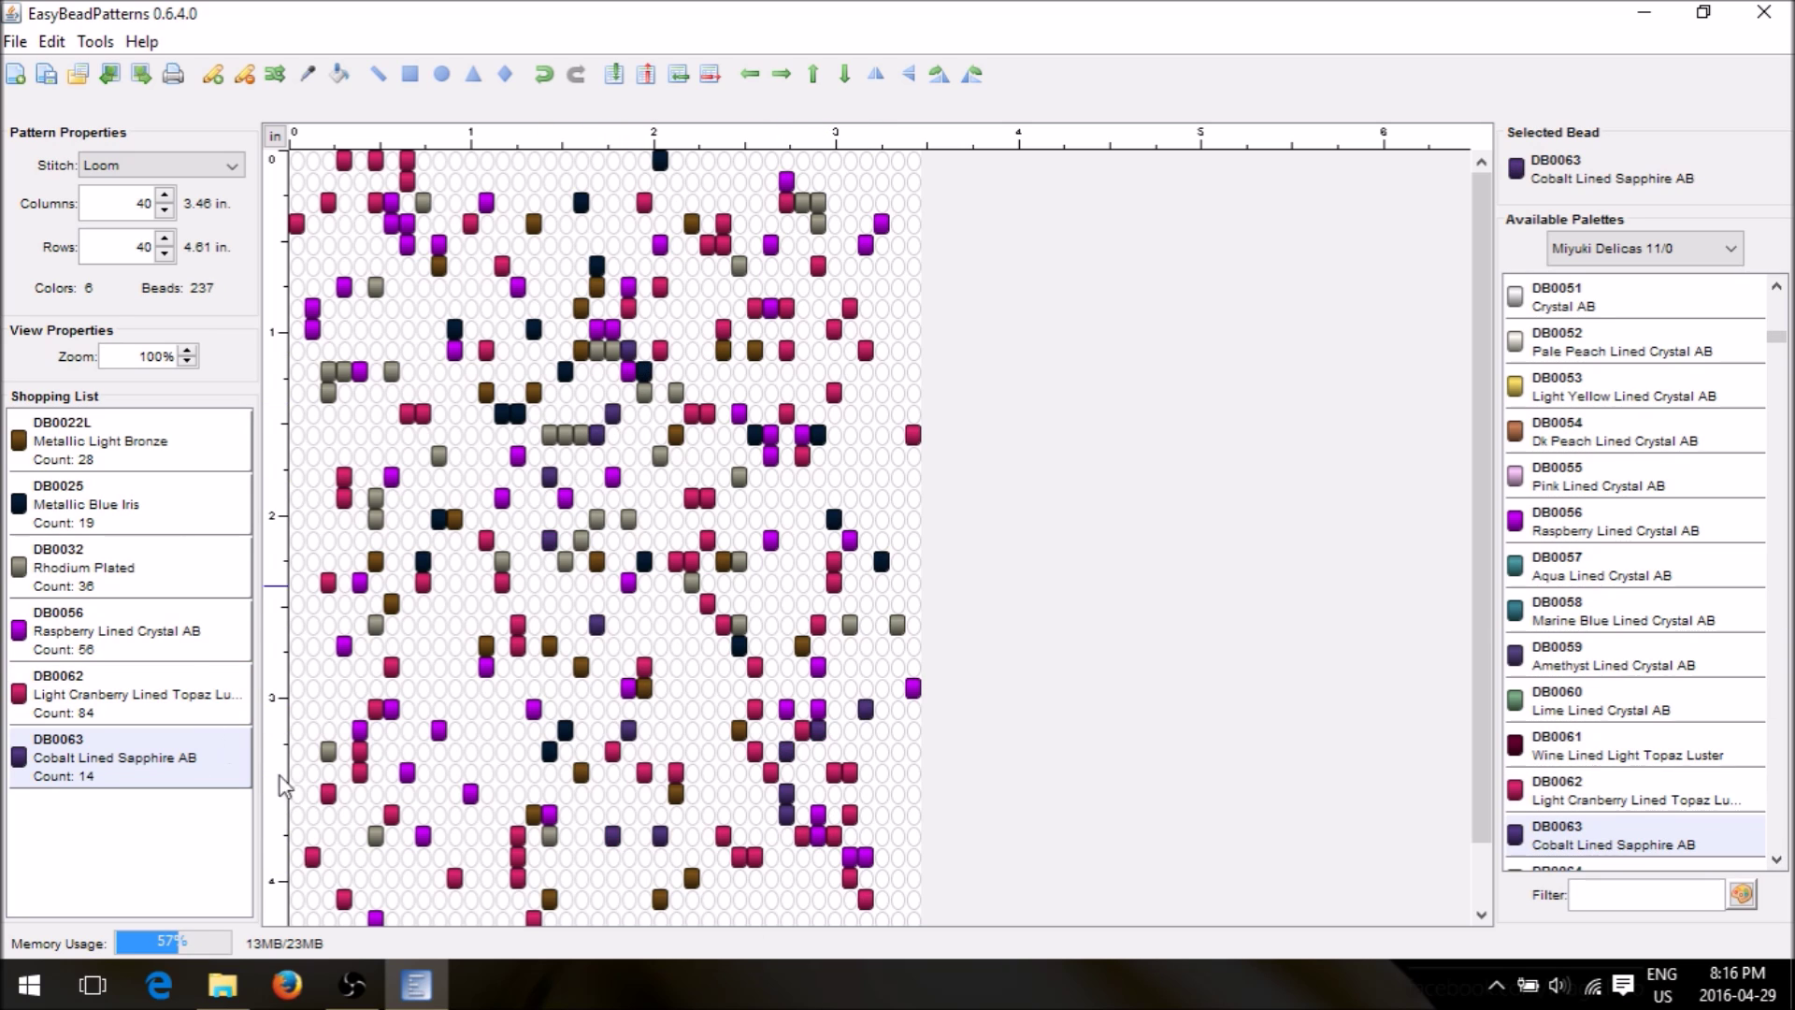
{"action": "left_click", "coordinate": [580, 731]}
{"action": "left_click", "coordinate": [312, 773]}
{"action": "left_click", "coordinate": [644, 752]}
{"action": "left_click", "coordinate": [424, 351]}
{"action": "left_click", "coordinate": [392, 266]}
{"action": "left_click", "coordinate": [486, 604]}
{"action": "left_click", "coordinate": [677, 245]}
{"action": "left_click", "coordinate": [865, 265]}
Scatter DB0078 Aqua Mist Lined Crystal Luster beads over the whole grid, most densely in its lower left part
{"action": "scroll", "coordinate": [1663, 500], "scroll_direction": "down", "scroll_amount": 6}
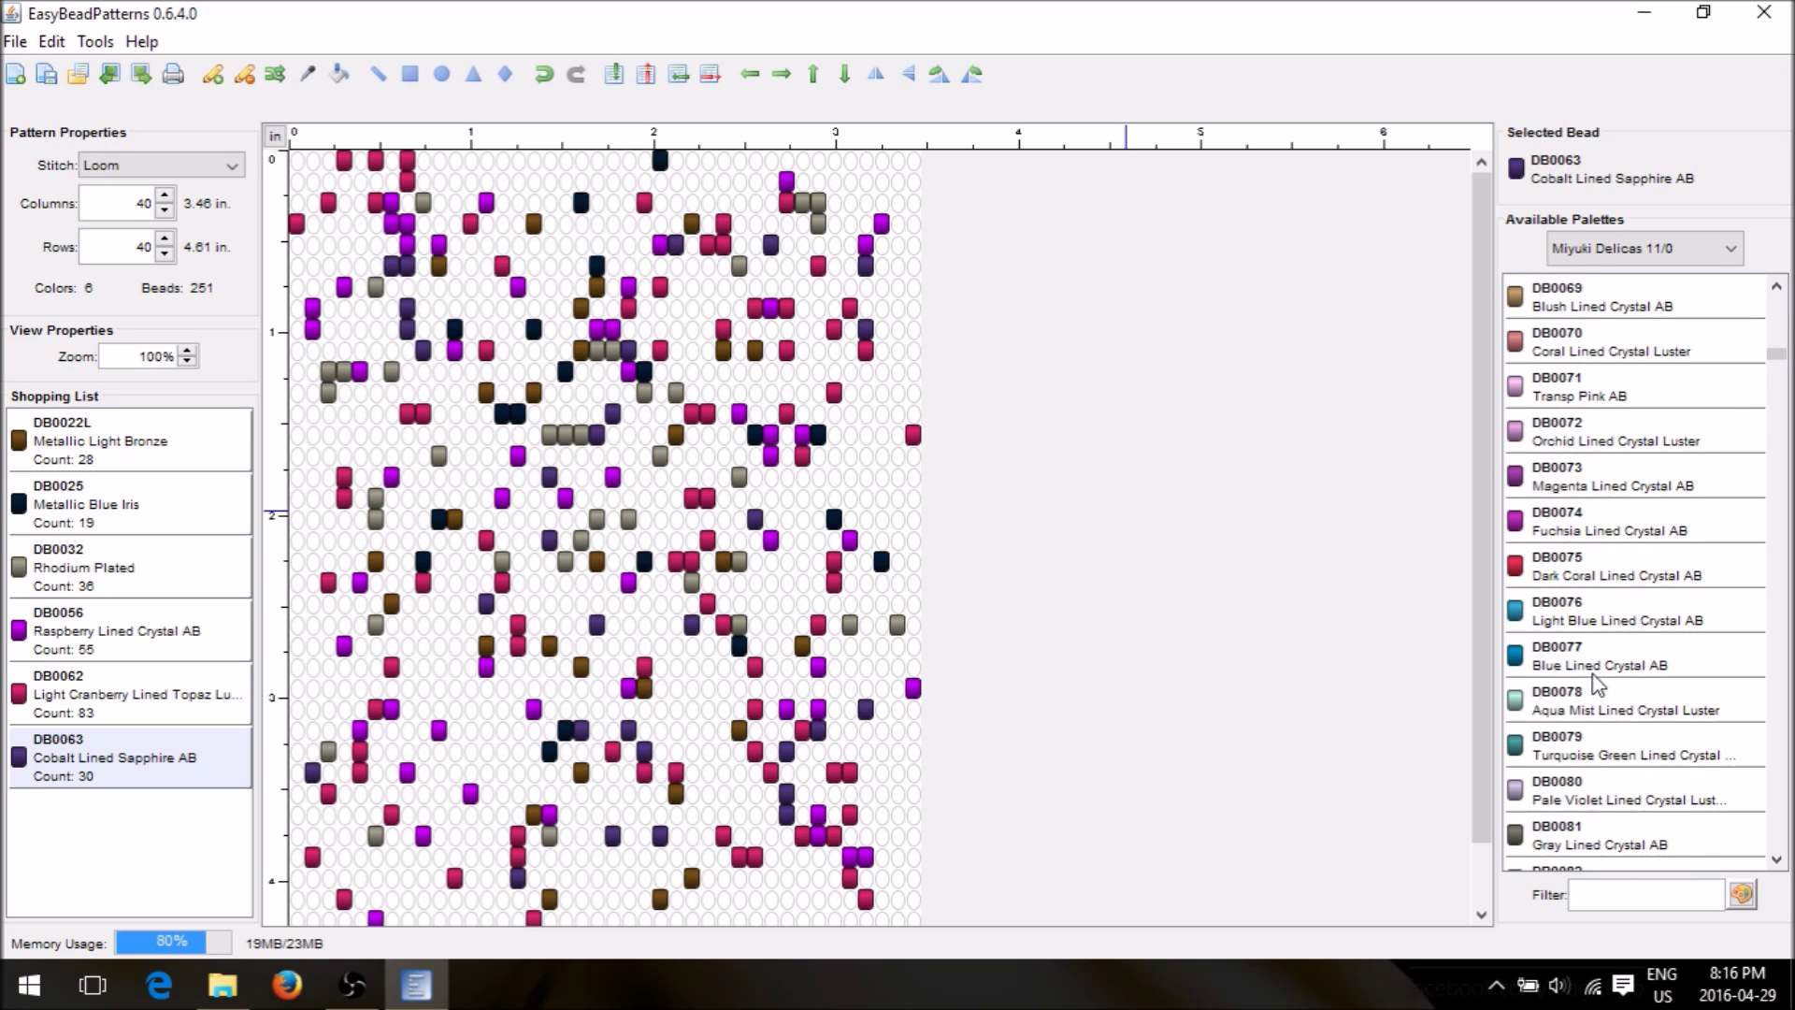
{"action": "left_click", "coordinate": [1589, 718]}
{"action": "left_click", "coordinate": [802, 497]}
{"action": "left_click", "coordinate": [834, 498]}
{"action": "left_click", "coordinate": [723, 582]}
{"action": "left_click", "coordinate": [786, 603]}
{"action": "left_click", "coordinate": [786, 709]}
{"action": "left_click", "coordinate": [786, 772]}
{"action": "left_click", "coordinate": [834, 919]}
{"action": "left_click", "coordinate": [612, 877]}
{"action": "left_click", "coordinate": [628, 645]}
{"action": "left_click", "coordinate": [376, 729]}
{"action": "left_click", "coordinate": [392, 793]}
{"action": "left_click", "coordinate": [344, 814]}
{"action": "left_click", "coordinate": [423, 477]}
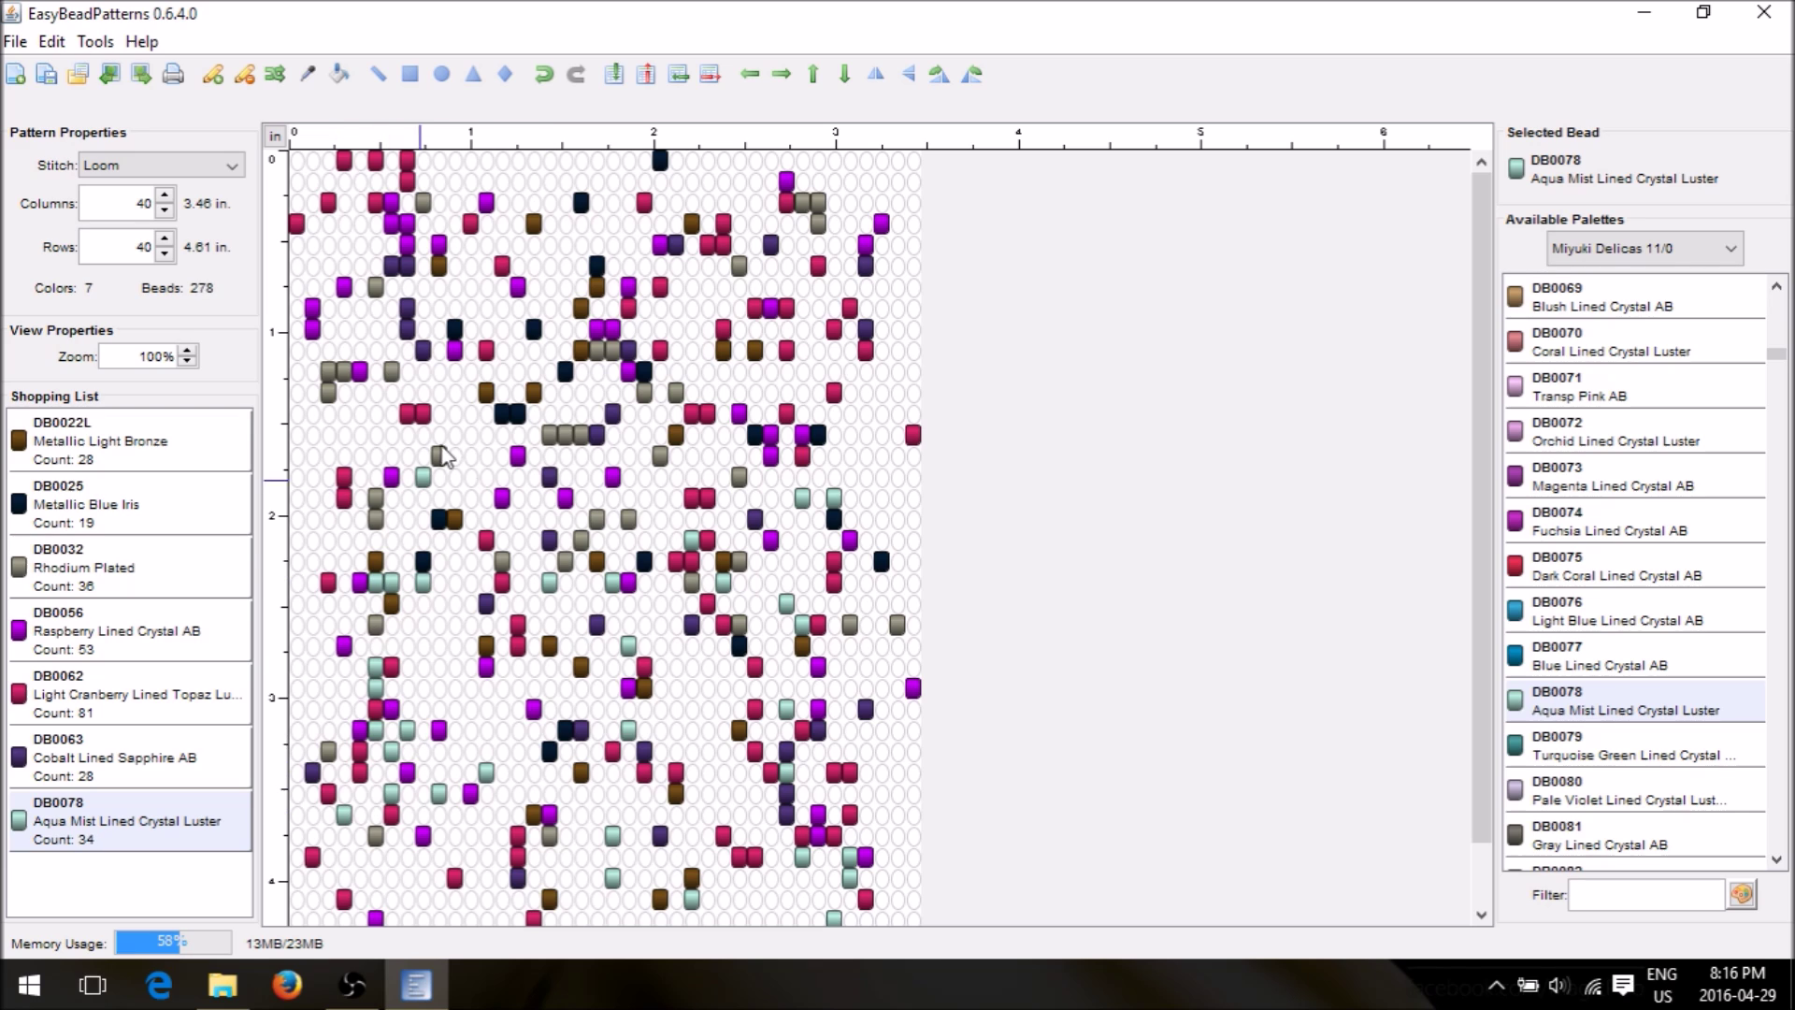
{"action": "left_click", "coordinate": [439, 435]}
{"action": "left_click", "coordinate": [471, 413]}
{"action": "left_click", "coordinate": [360, 202]}
{"action": "left_click", "coordinate": [517, 202]}
{"action": "left_click", "coordinate": [565, 181]}
{"action": "left_click", "coordinate": [581, 307]}
{"action": "left_click", "coordinate": [708, 202]}
{"action": "left_click", "coordinate": [866, 160]}
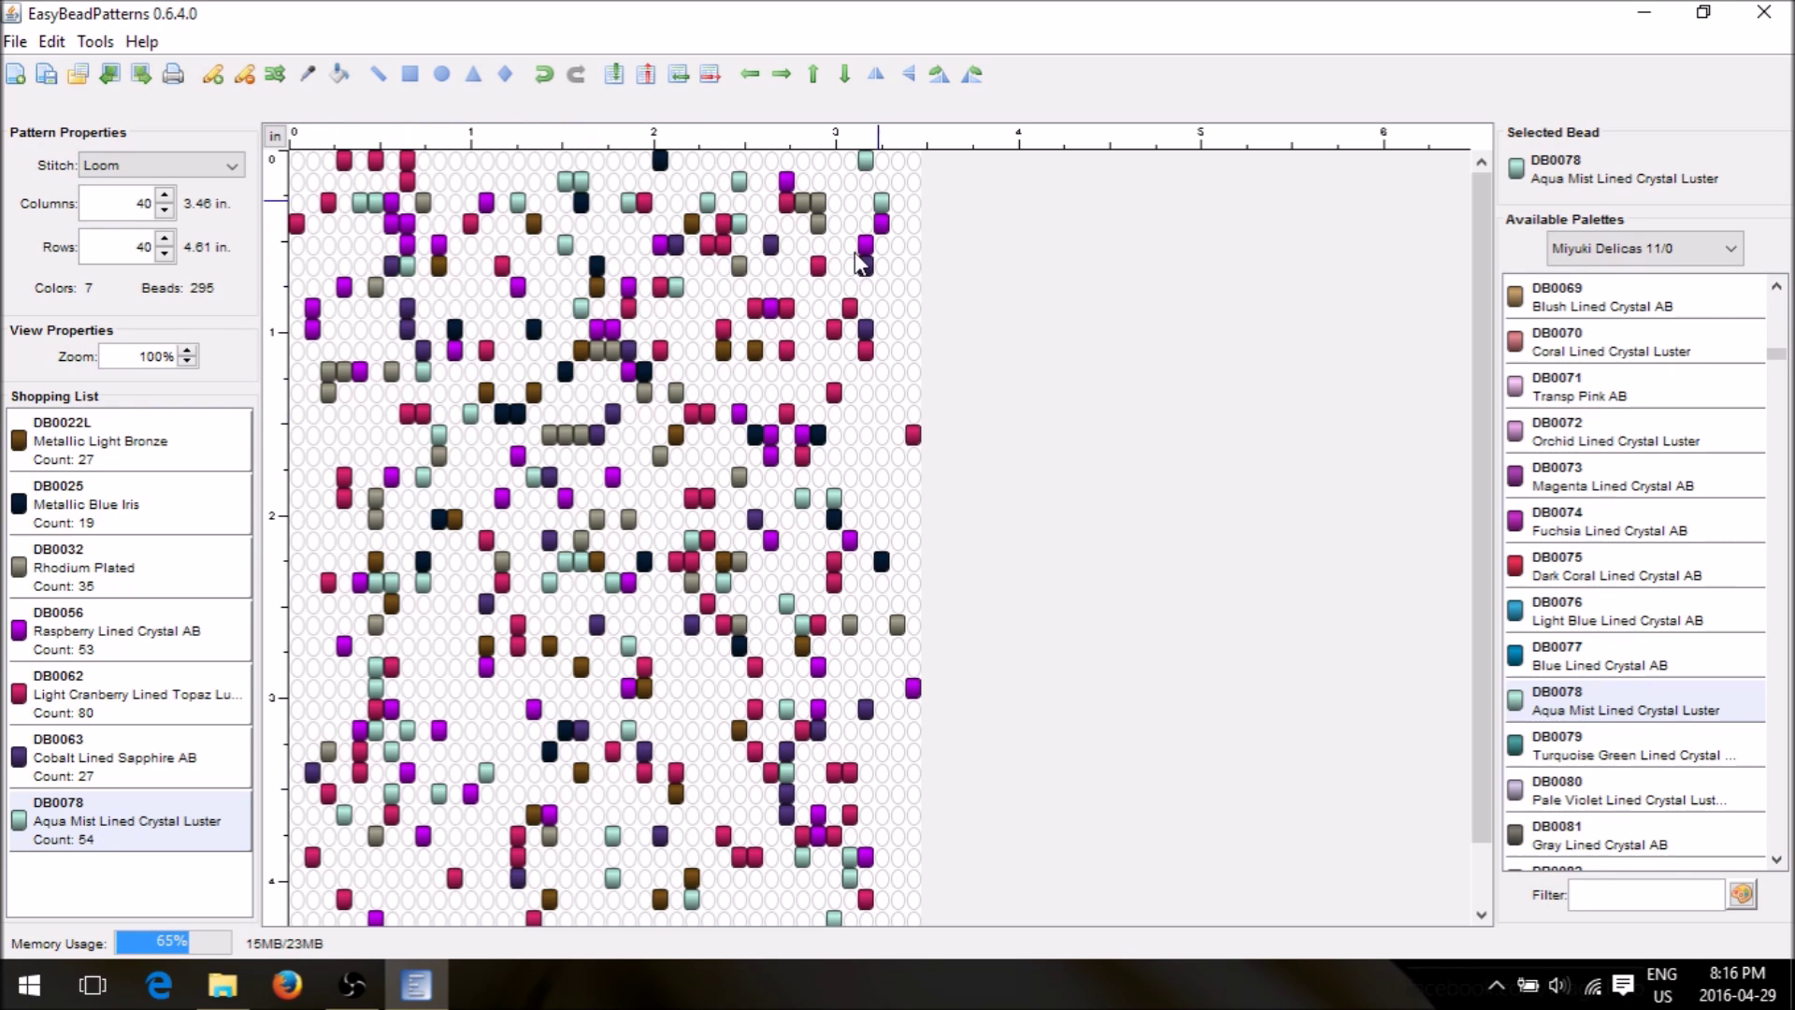
{"action": "left_click", "coordinate": [818, 287]}
{"action": "left_click", "coordinate": [850, 413]}
{"action": "left_click", "coordinate": [850, 455]}
{"action": "left_click", "coordinate": [738, 518]}
{"action": "left_click", "coordinate": [550, 518]}
{"action": "left_click", "coordinate": [471, 582]}
{"action": "left_click", "coordinate": [739, 539]}
{"action": "left_click", "coordinate": [471, 729]}
{"action": "left_click", "coordinate": [438, 815]}
{"action": "left_click", "coordinate": [376, 919]}
{"action": "left_click", "coordinate": [470, 857]}
{"action": "left_click", "coordinate": [455, 856]}
{"action": "left_click", "coordinate": [439, 857]}
{"action": "left_click", "coordinate": [375, 856]}
{"action": "left_click", "coordinate": [376, 877]}
{"action": "left_click", "coordinate": [438, 898]}
{"action": "left_click", "coordinate": [487, 898]}
Flood-fill the blank background with DB0169 Opaque Chartreuse AB and refill it with DB0166 Opaque Turquoise Green AB
{"action": "scroll", "coordinate": [1619, 692], "scroll_direction": "down", "scroll_amount": 10}
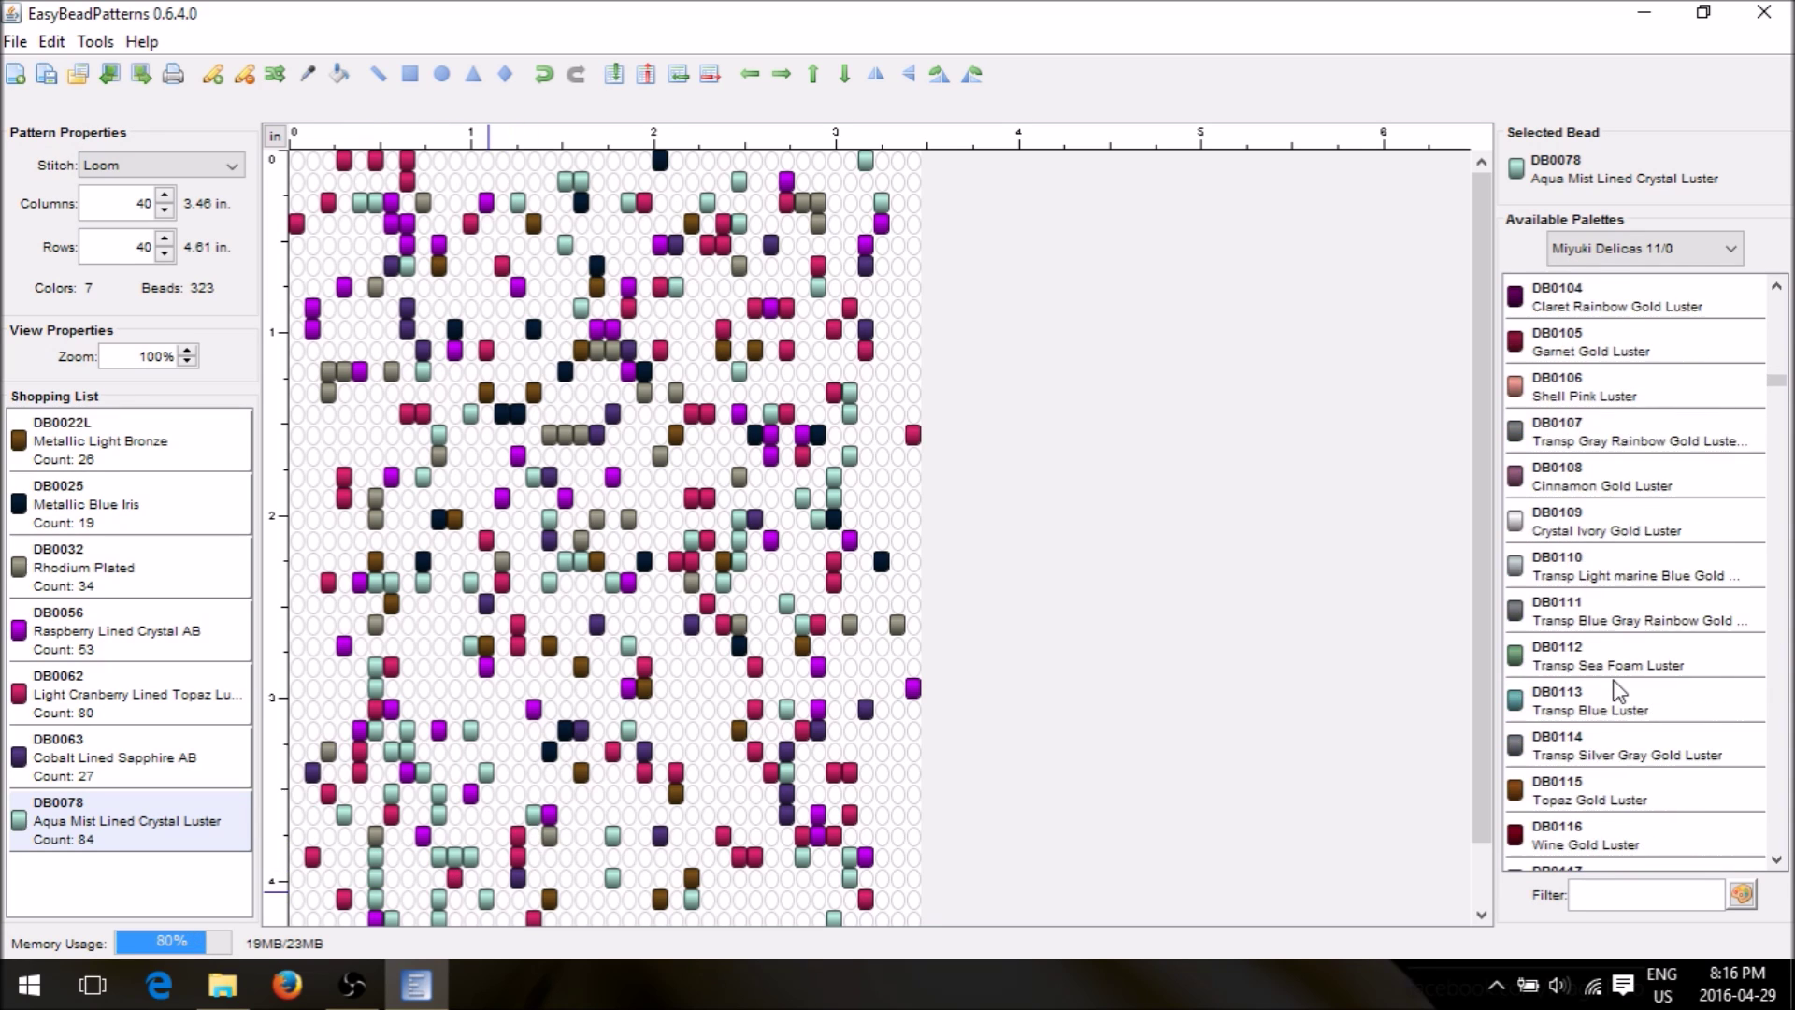
{"action": "scroll", "coordinate": [1620, 692], "scroll_direction": "down", "scroll_amount": 4}
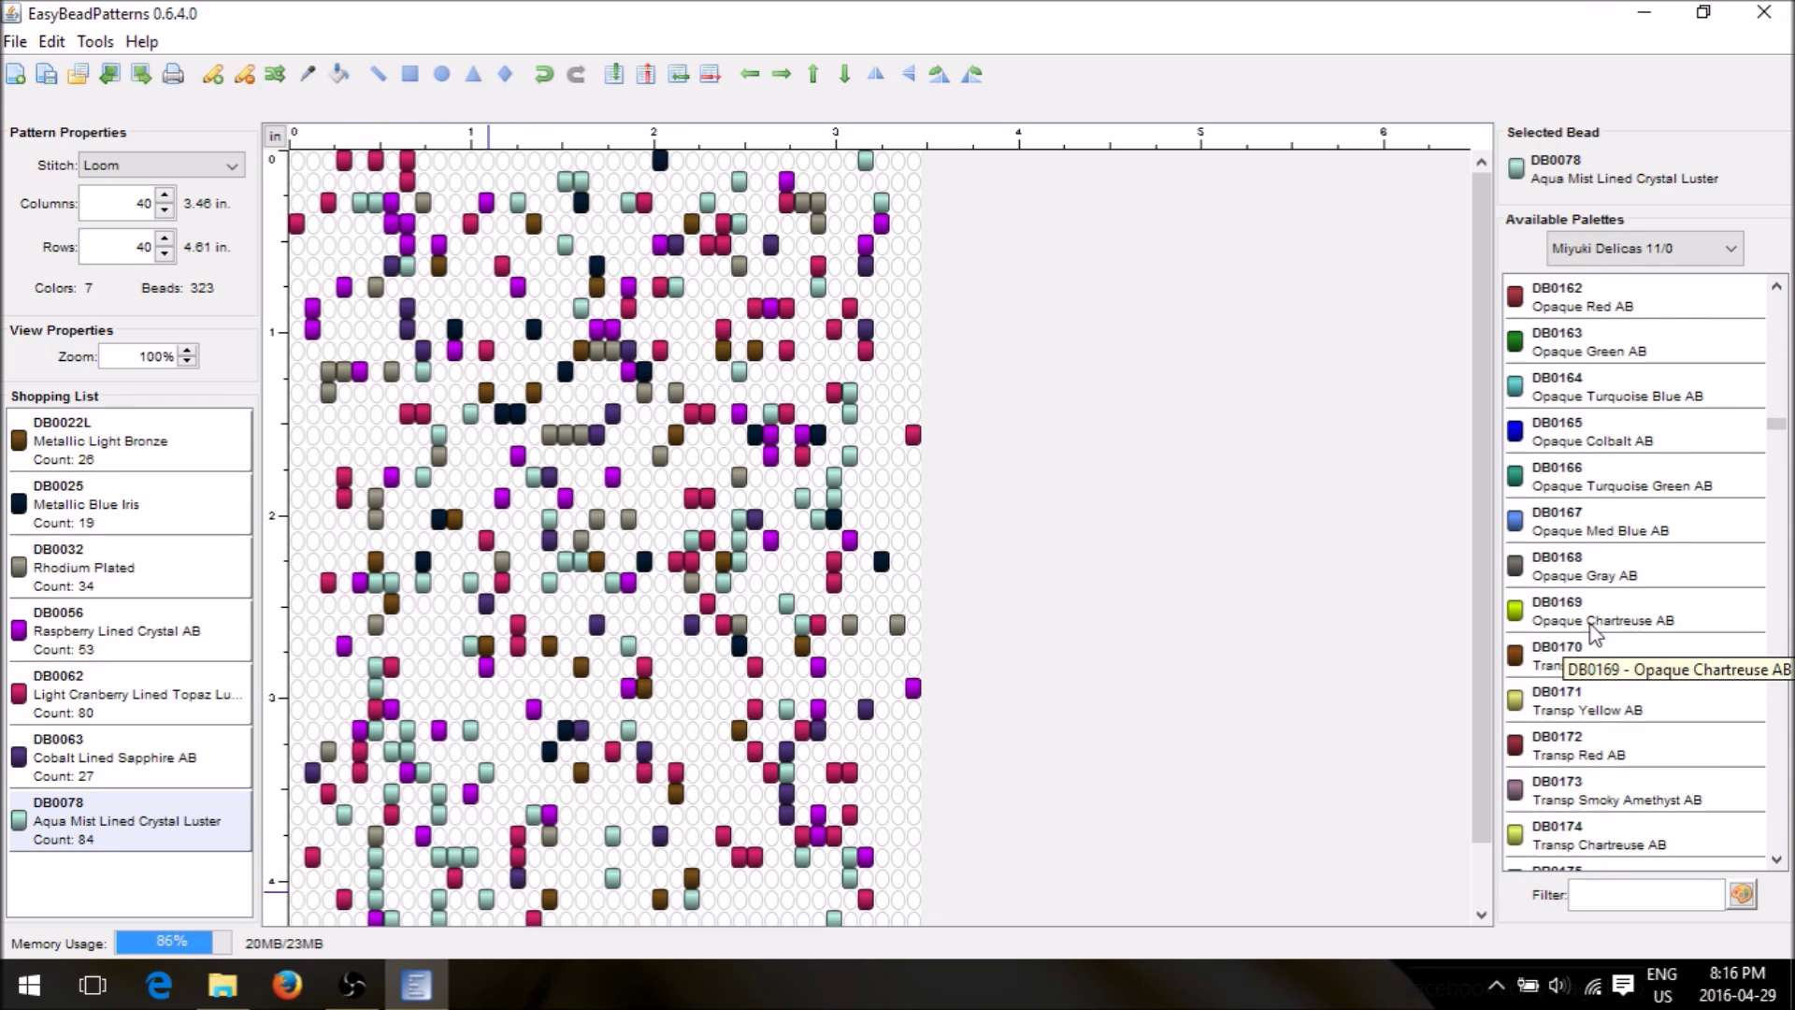
{"action": "left_click", "coordinate": [1627, 622]}
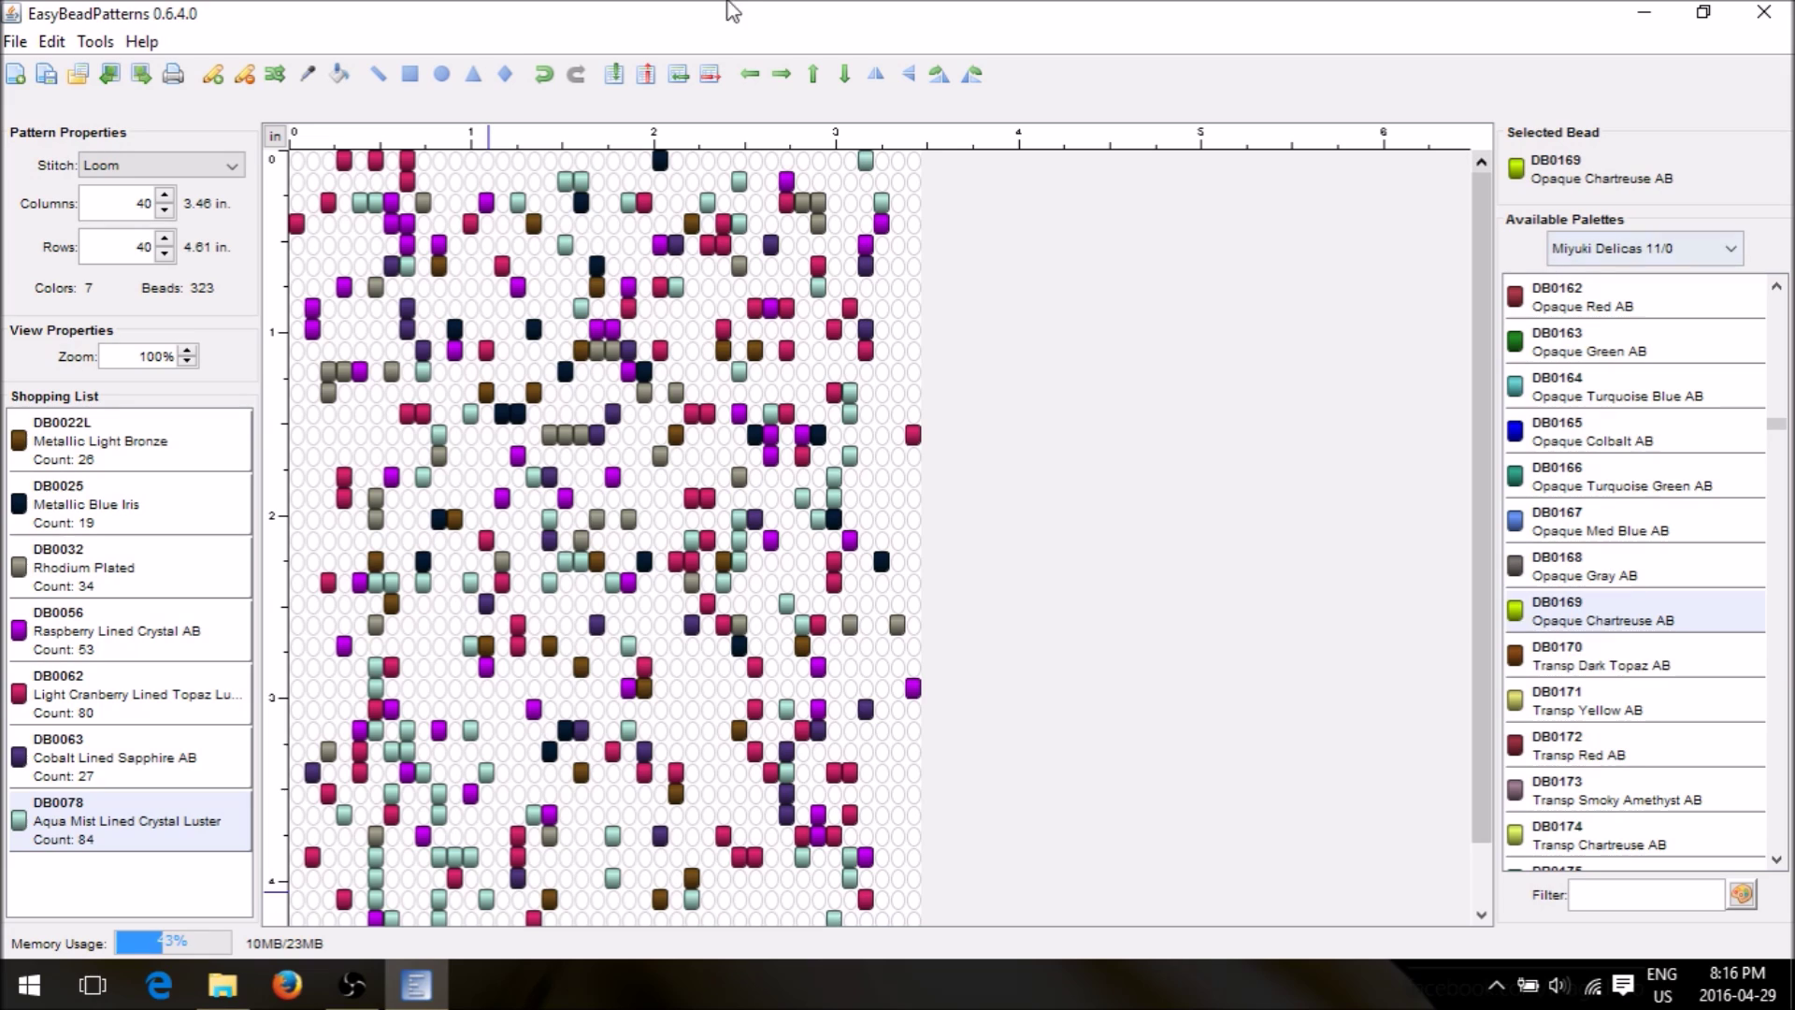
{"action": "left_click", "coordinate": [377, 73]}
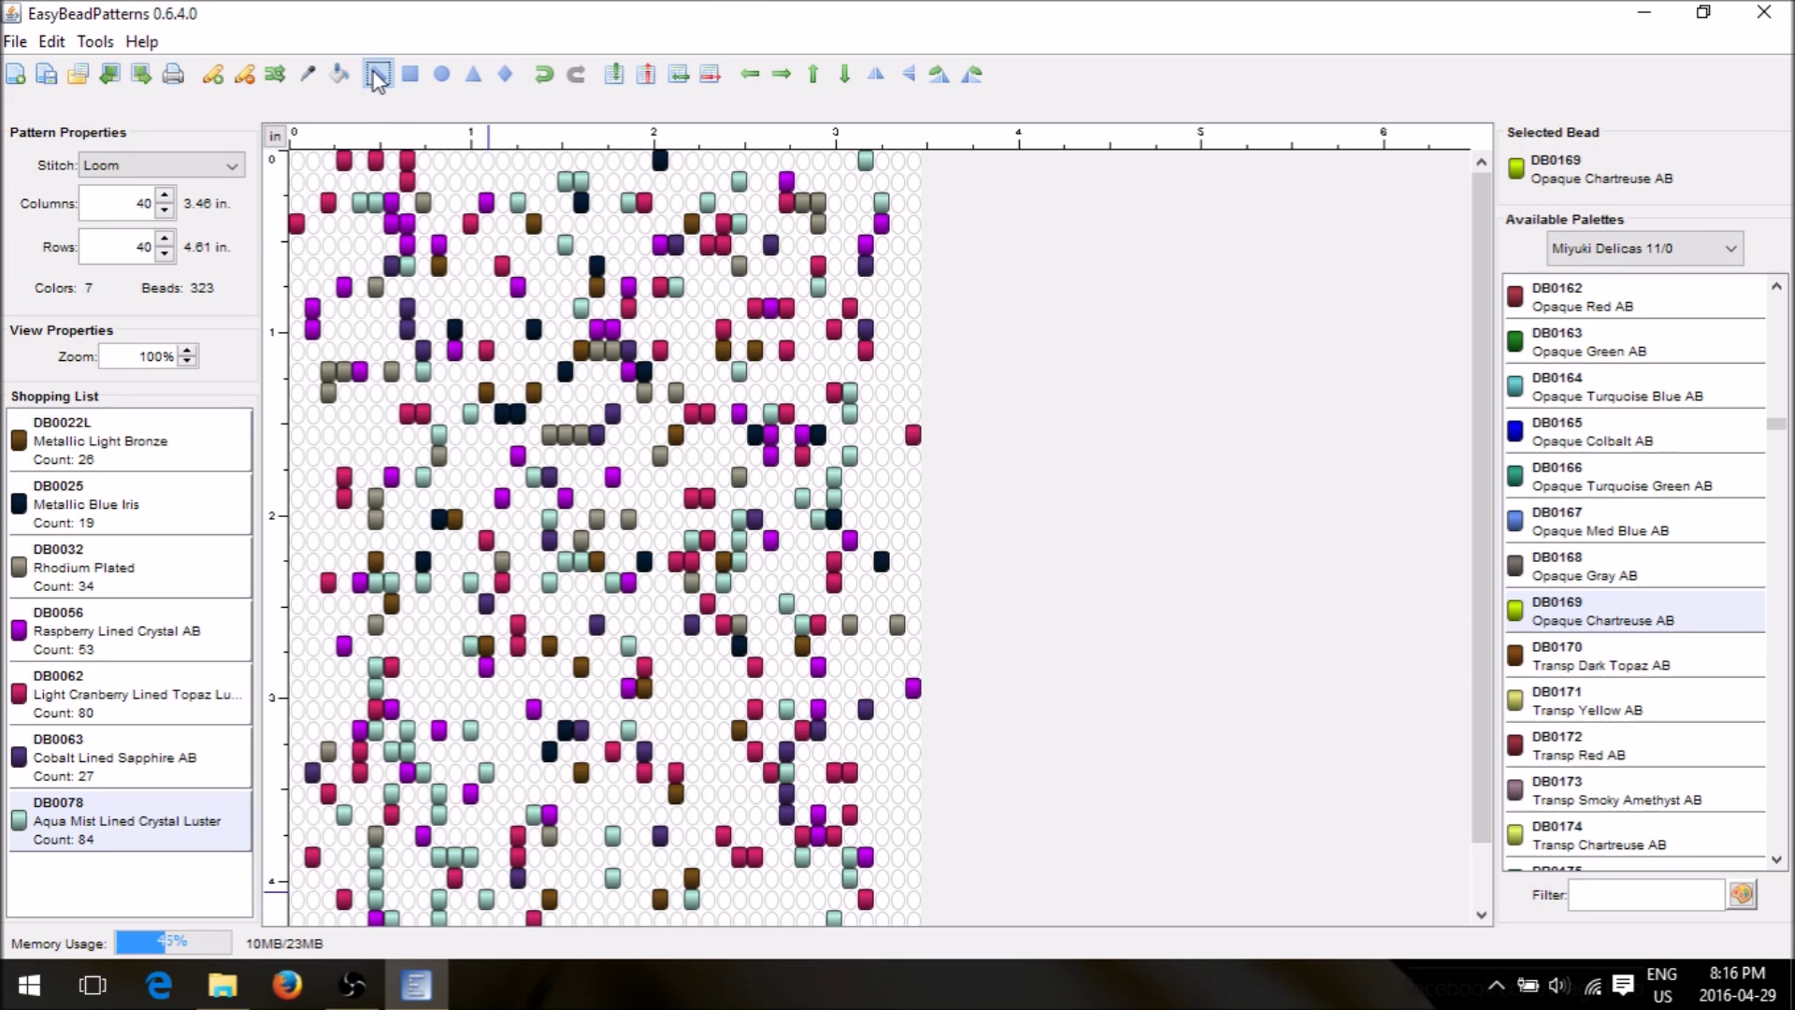
{"action": "left_click", "coordinate": [564, 308]}
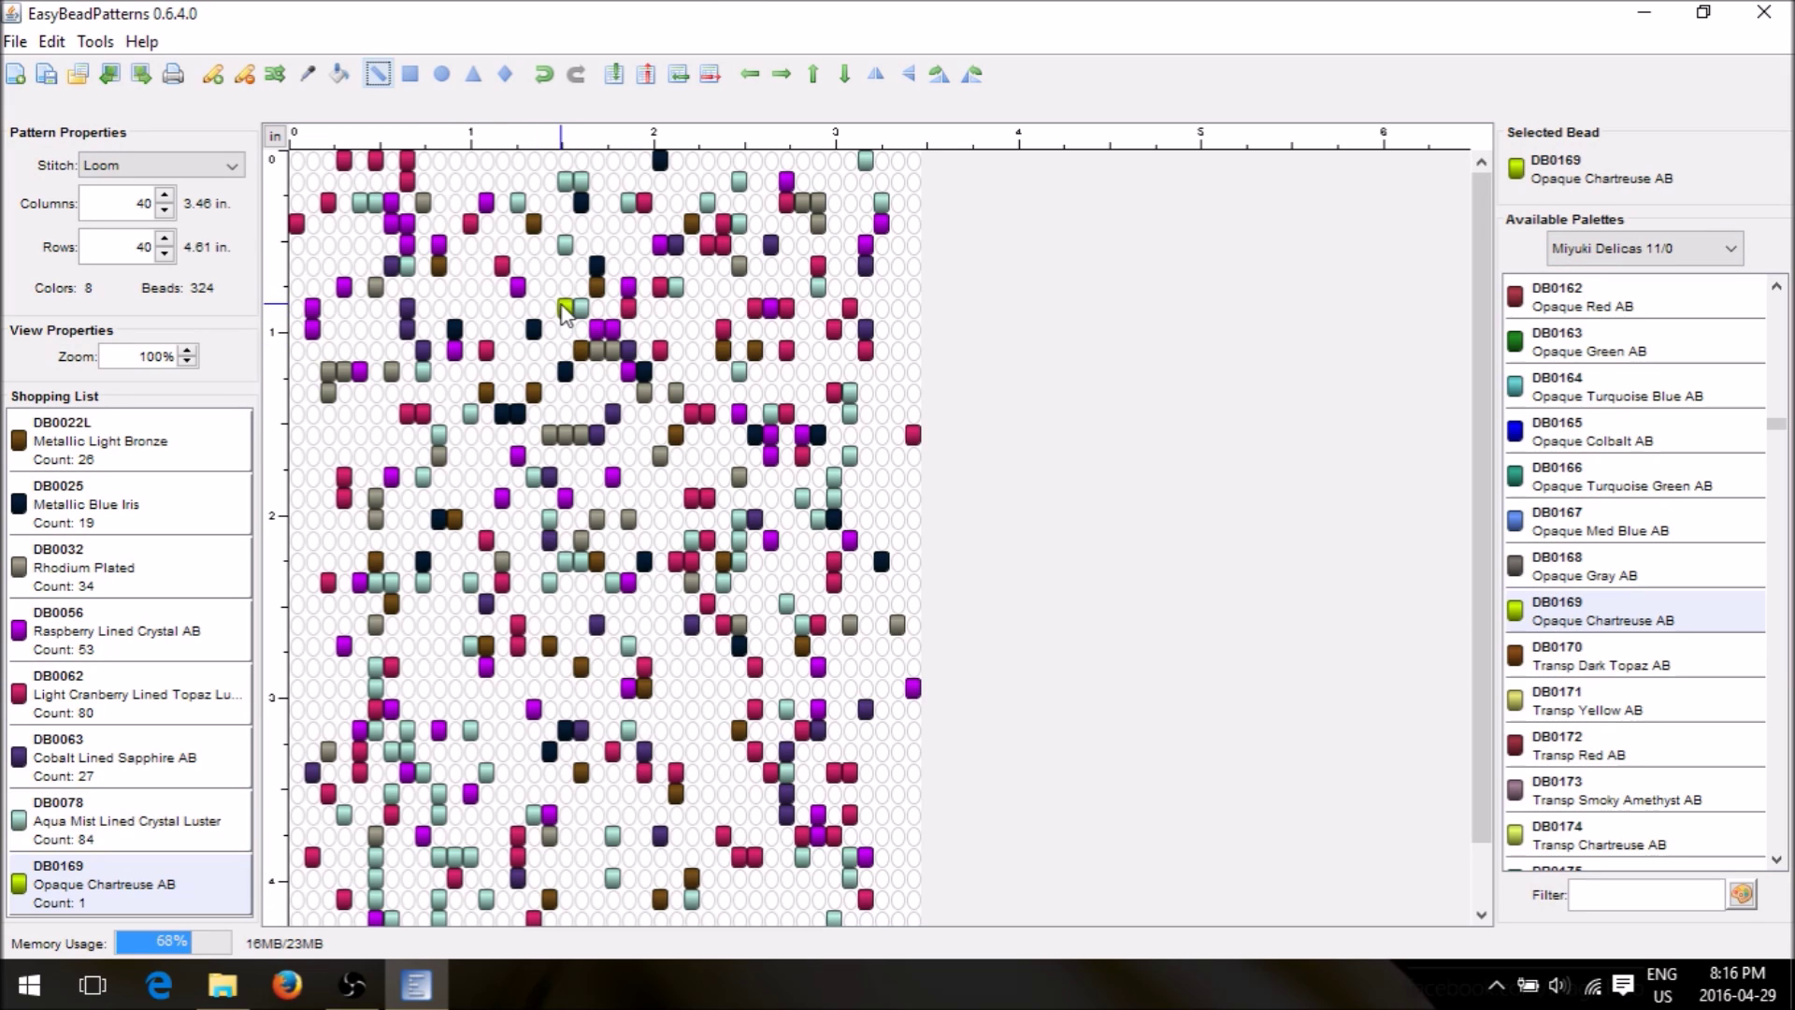
{"action": "left_click", "coordinate": [340, 74]}
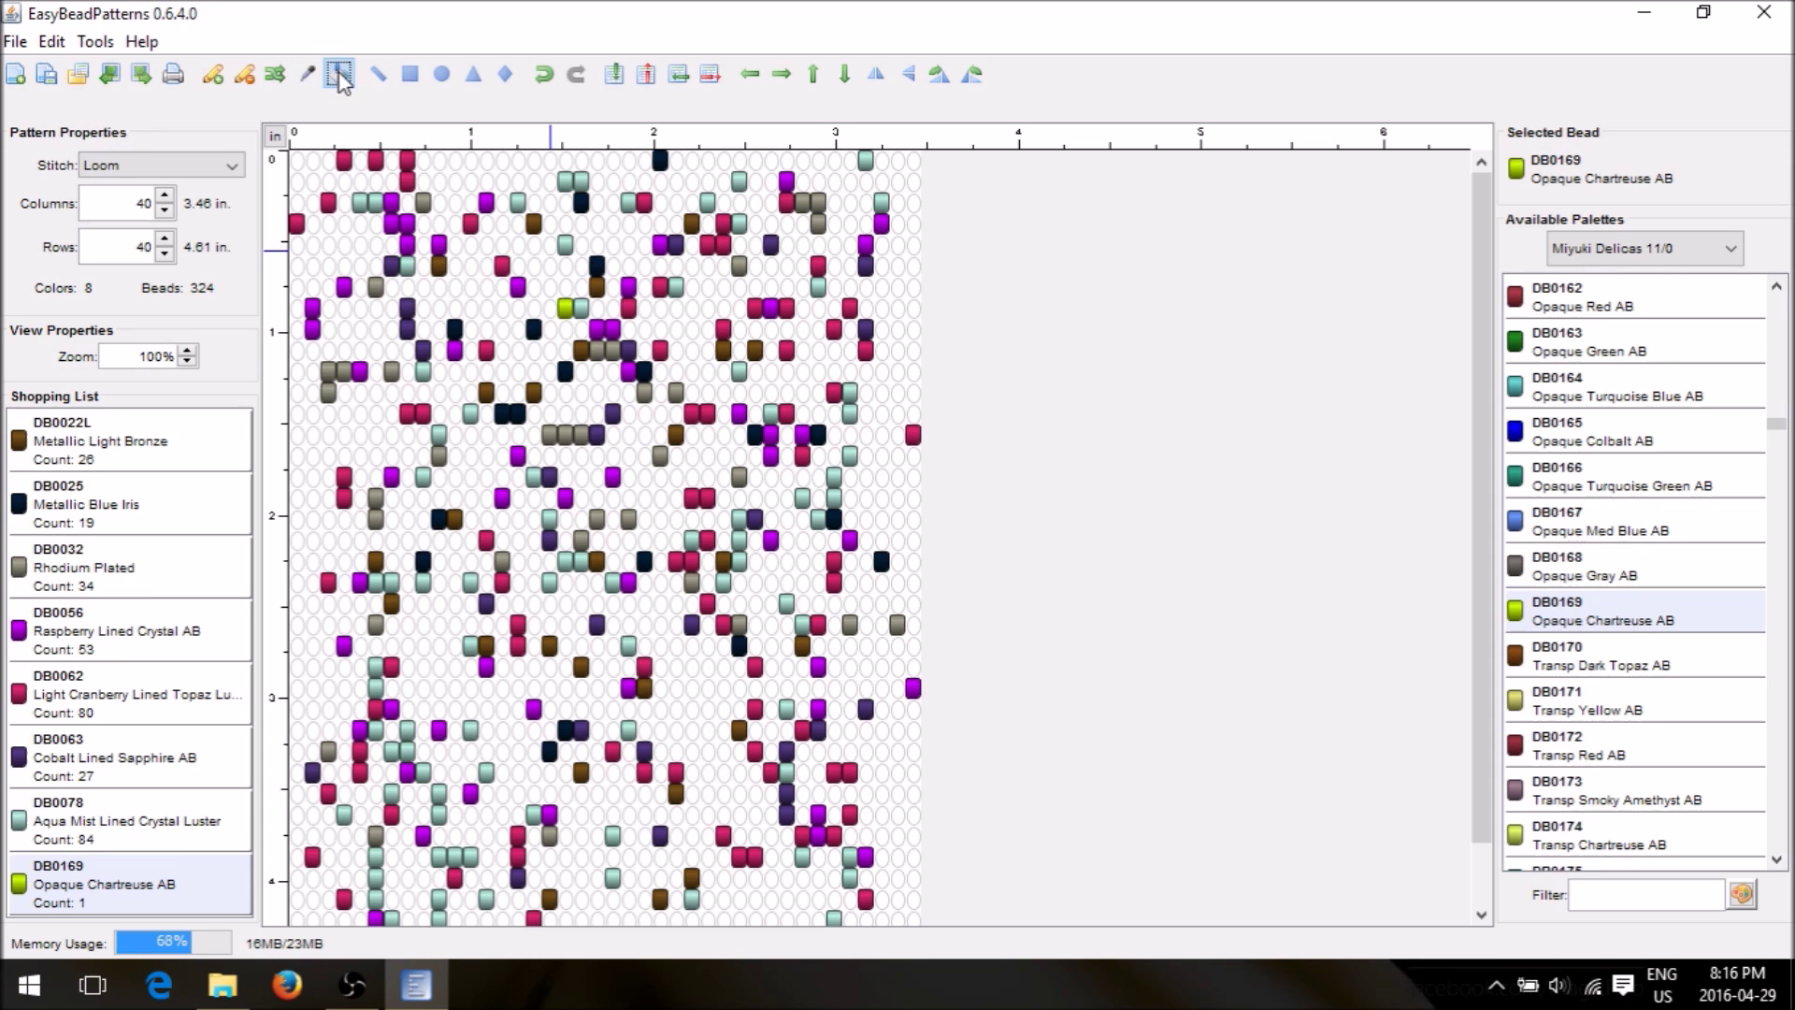
{"action": "left_click", "coordinate": [623, 321]}
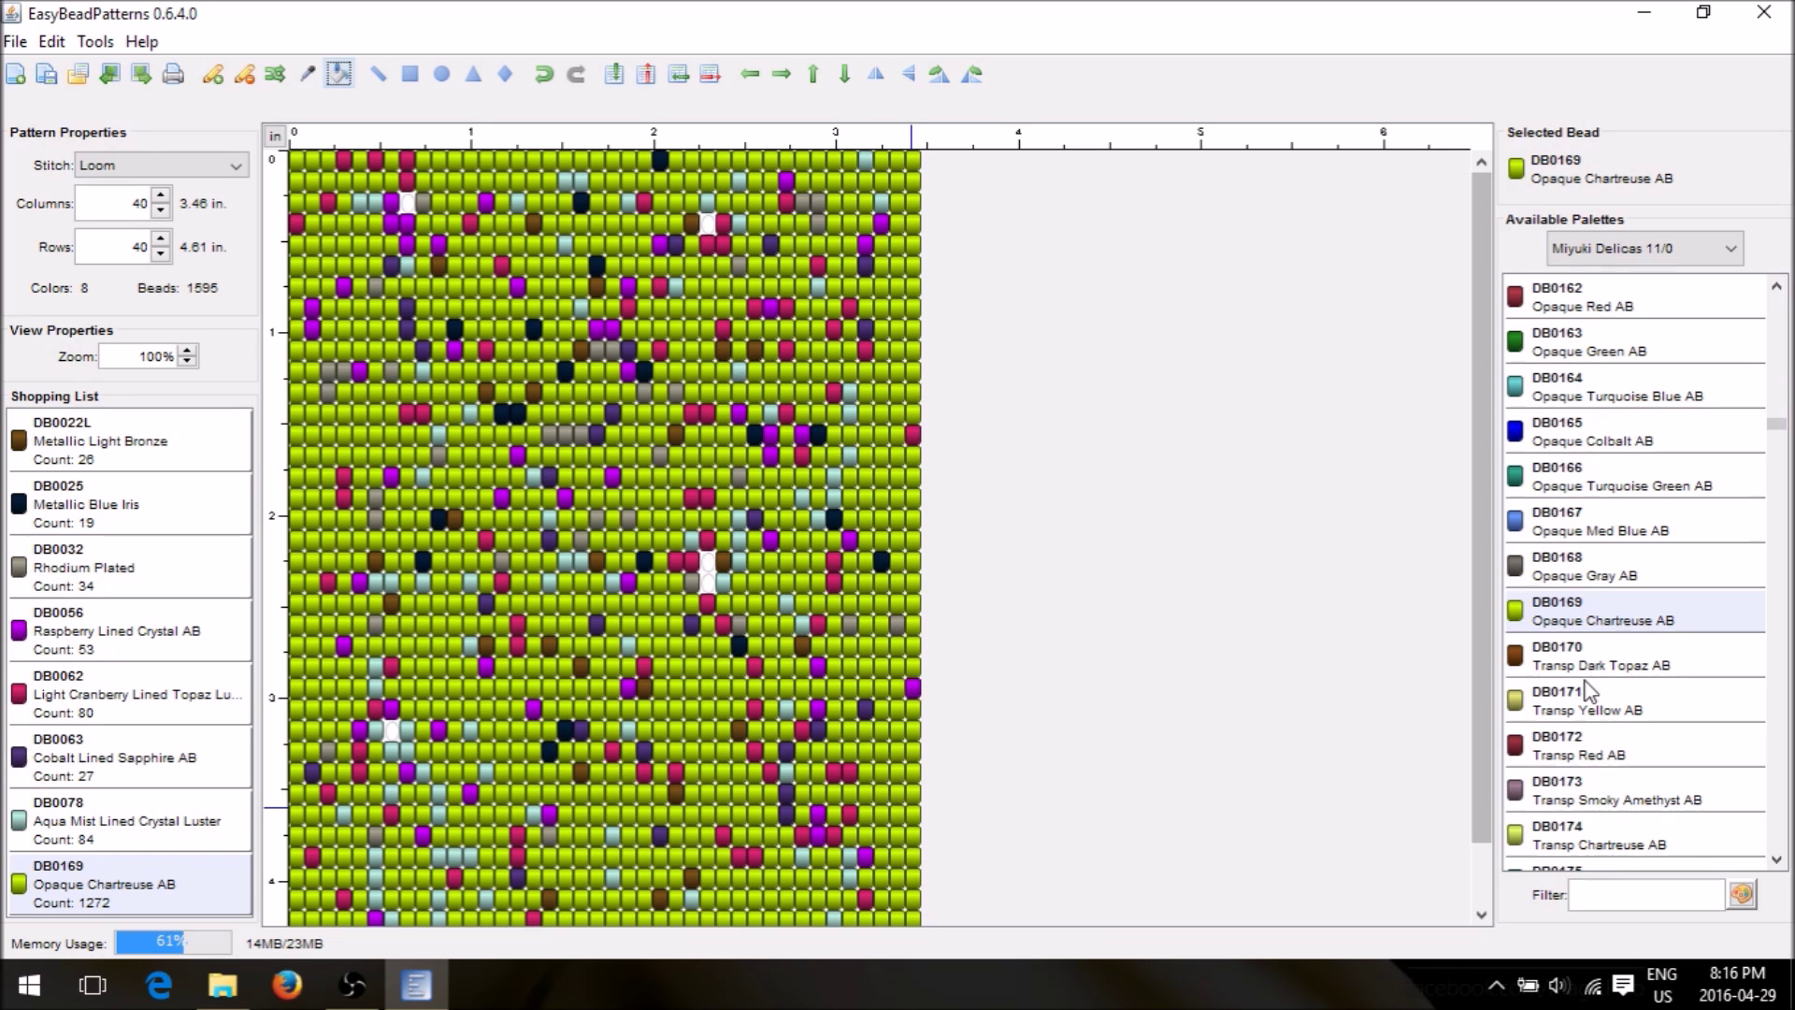
{"action": "left_click", "coordinate": [1596, 485]}
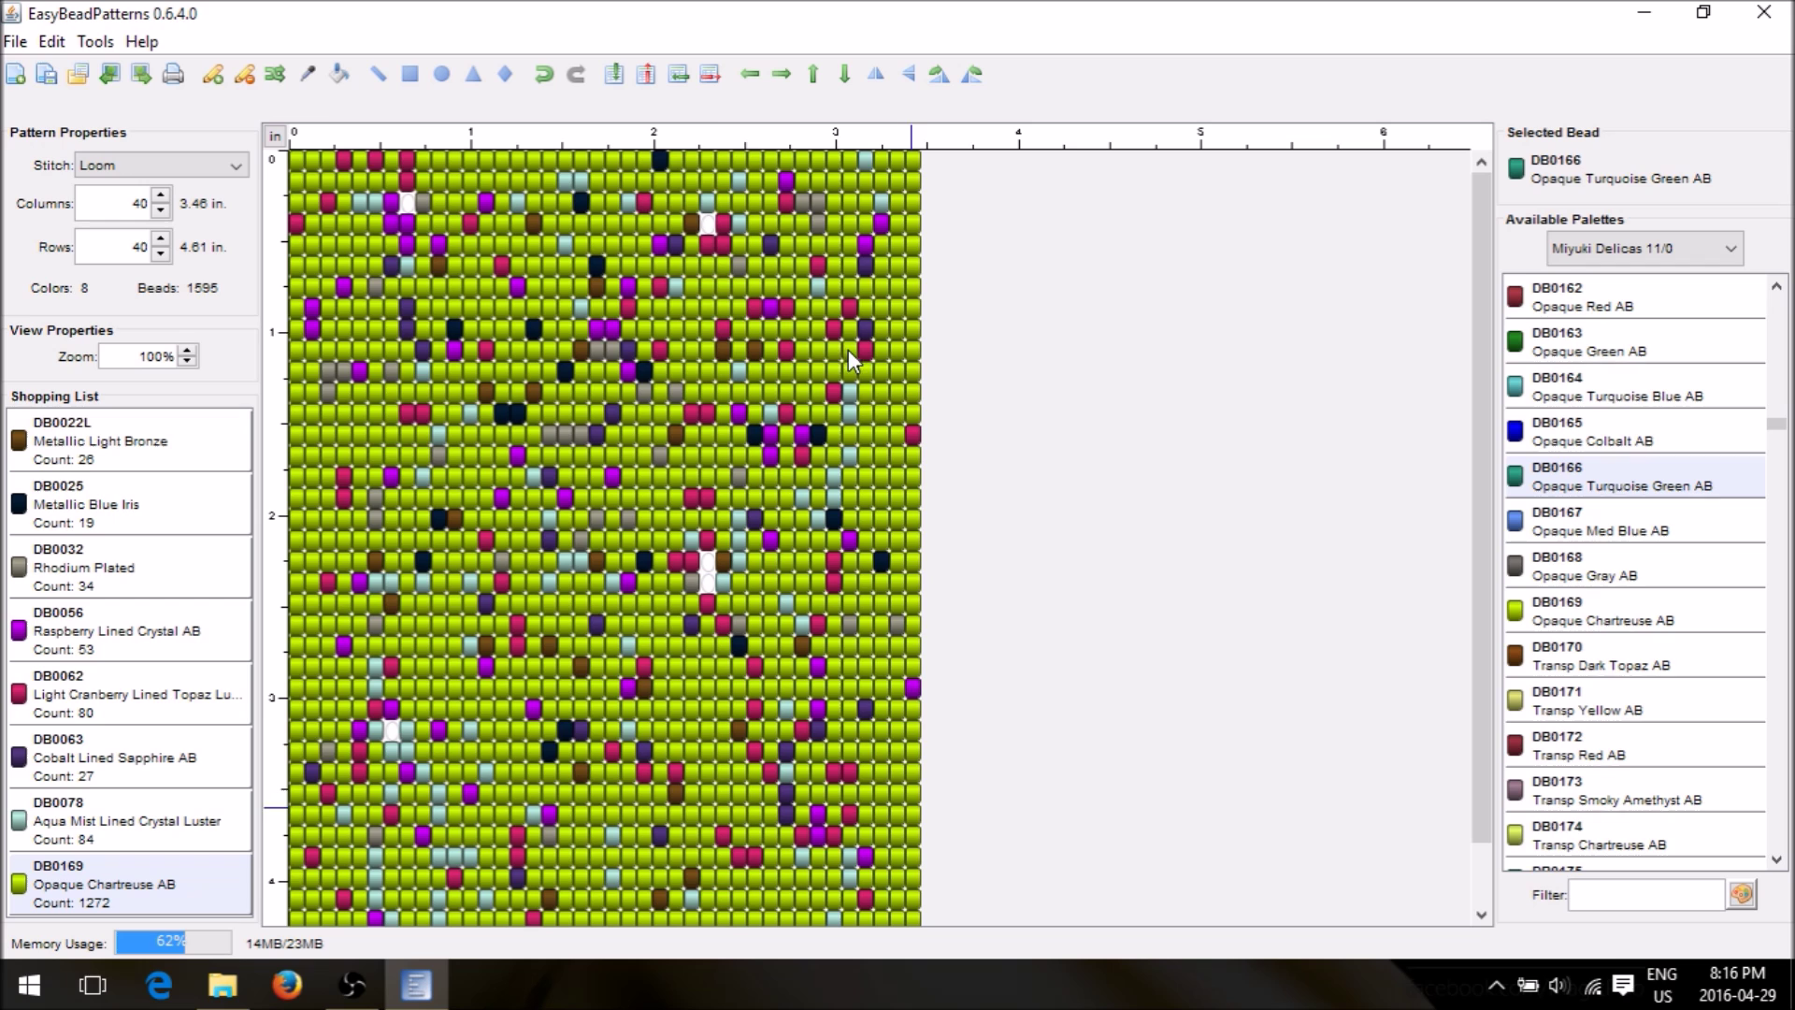
{"action": "left_click", "coordinate": [697, 310]}
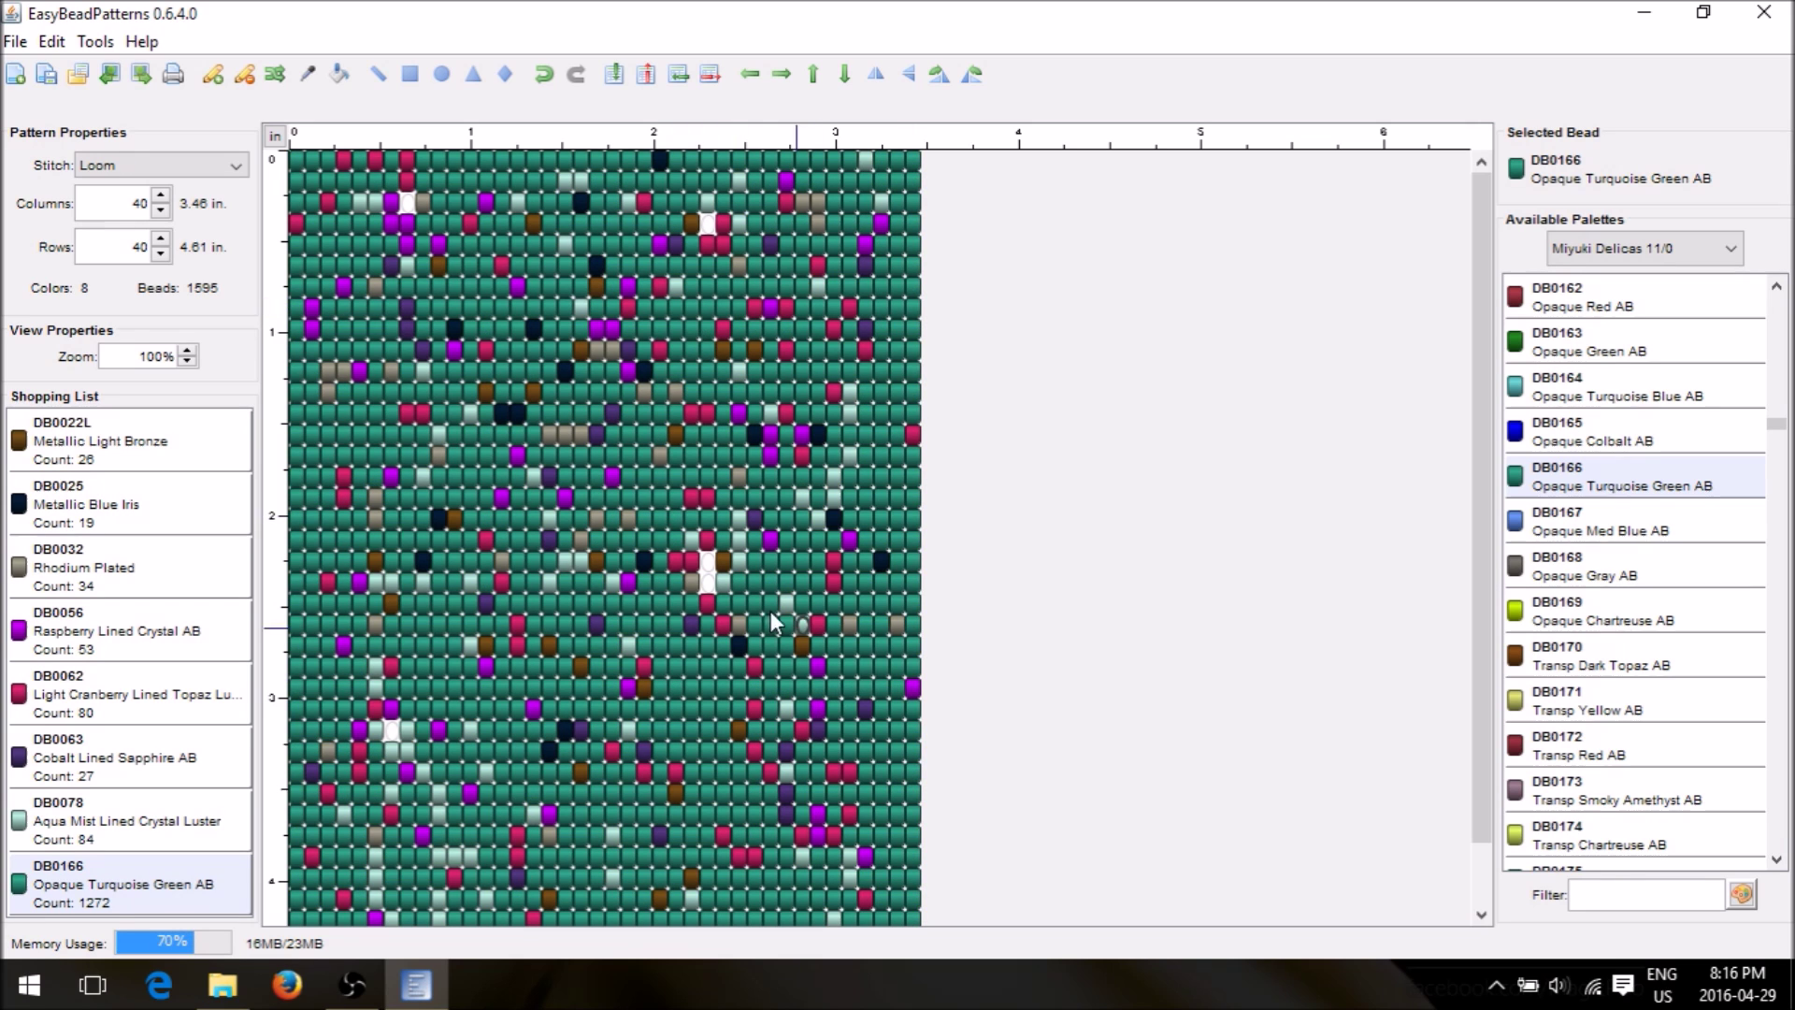
Export the bead pattern as a JPEG image named Pattern on the desktop
{"action": "left_click", "coordinate": [15, 42]}
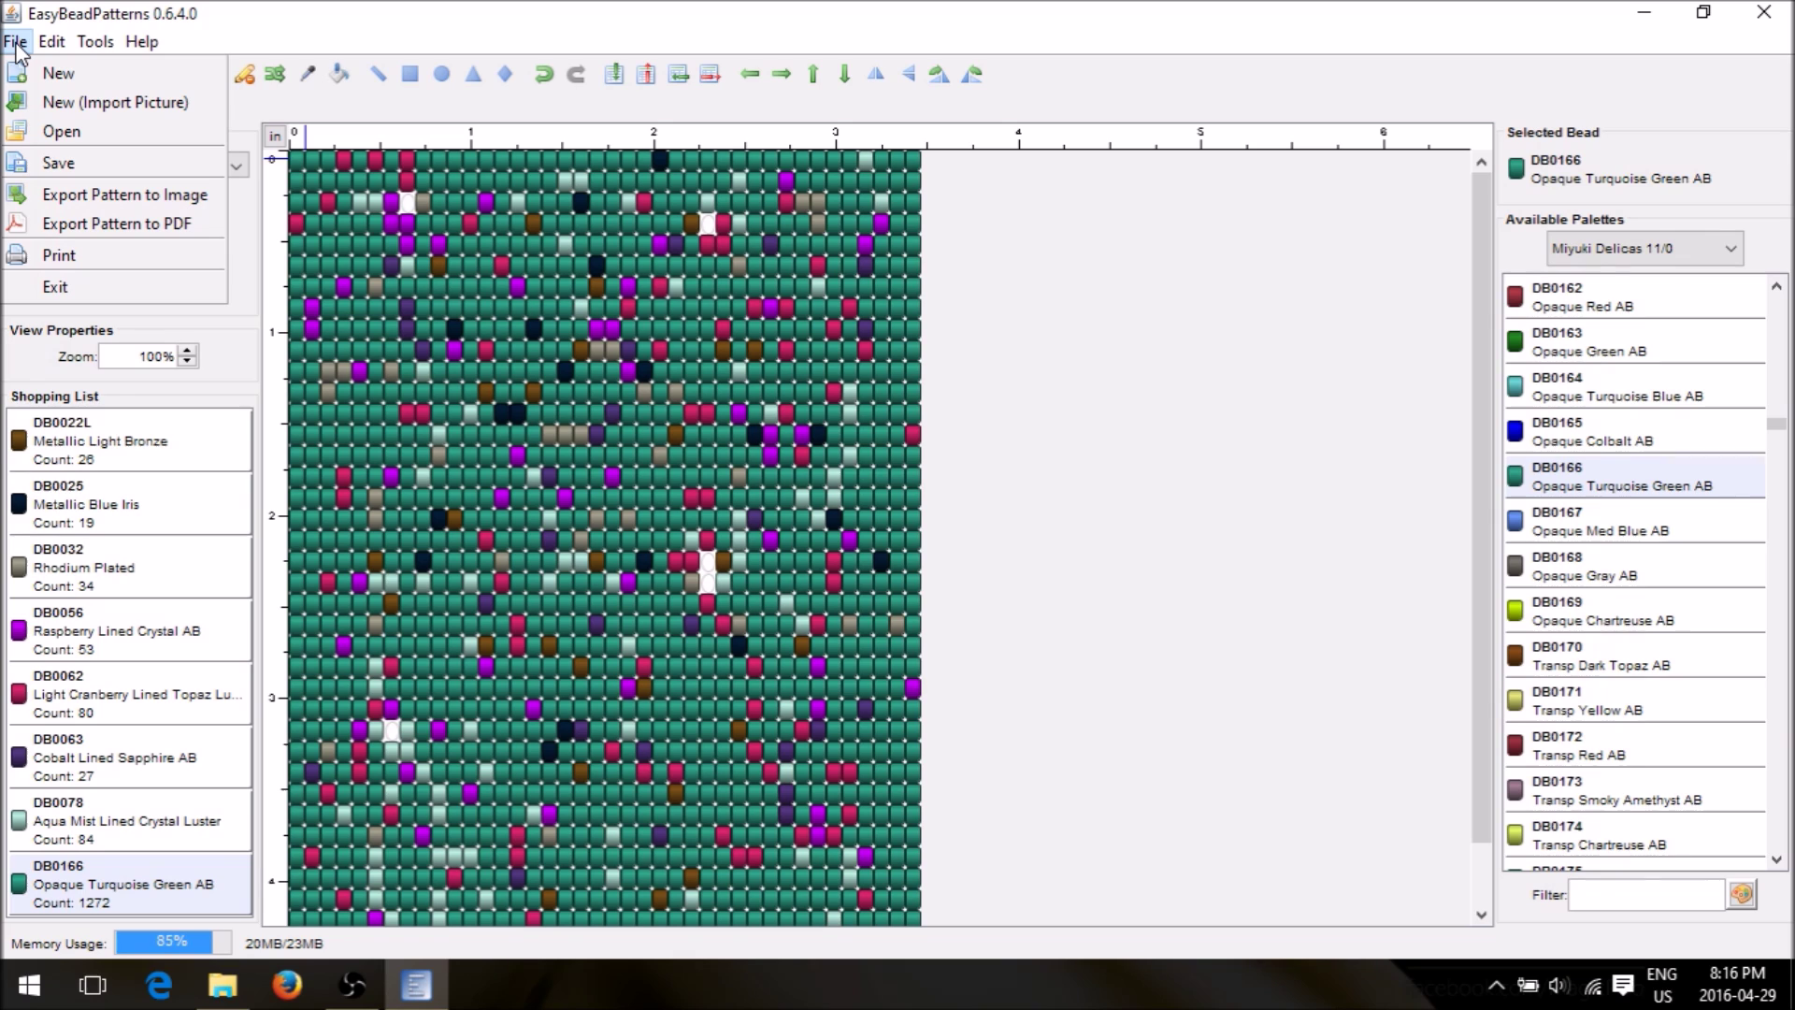
{"action": "left_click", "coordinate": [101, 197]}
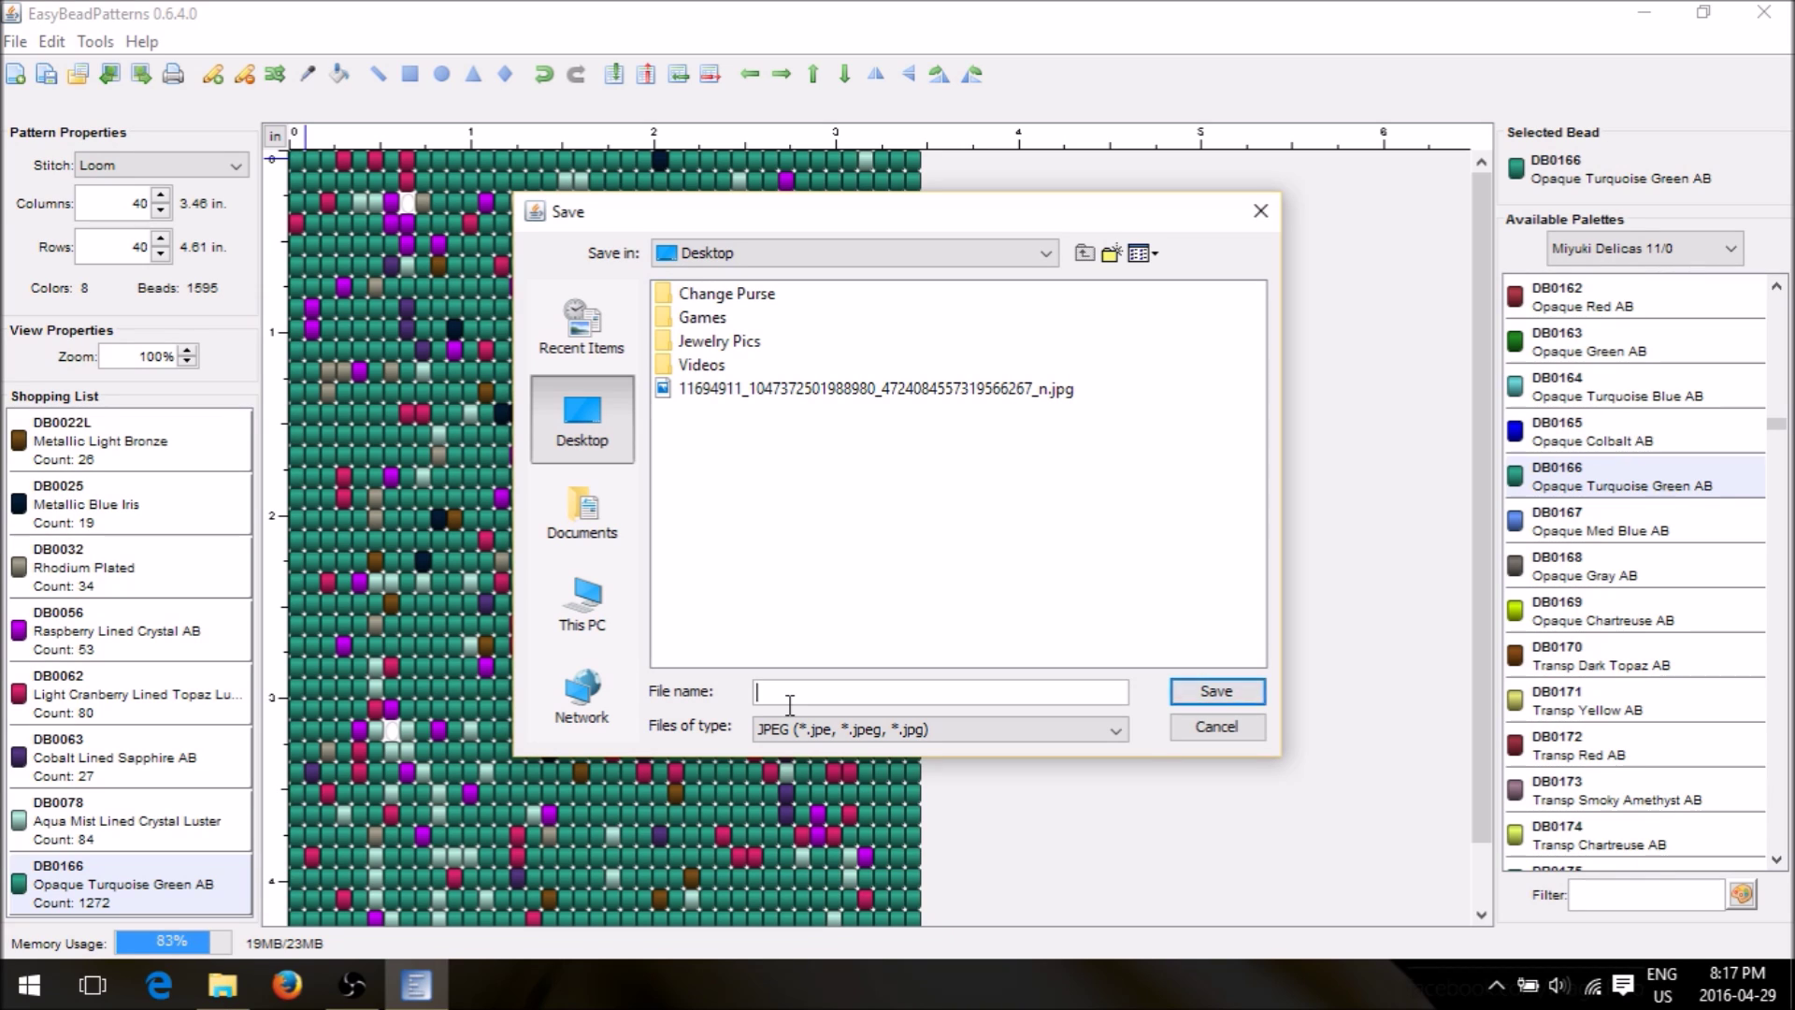
{"action": "type", "text": "Pattern"}
{"action": "left_click", "coordinate": [1206, 694]}
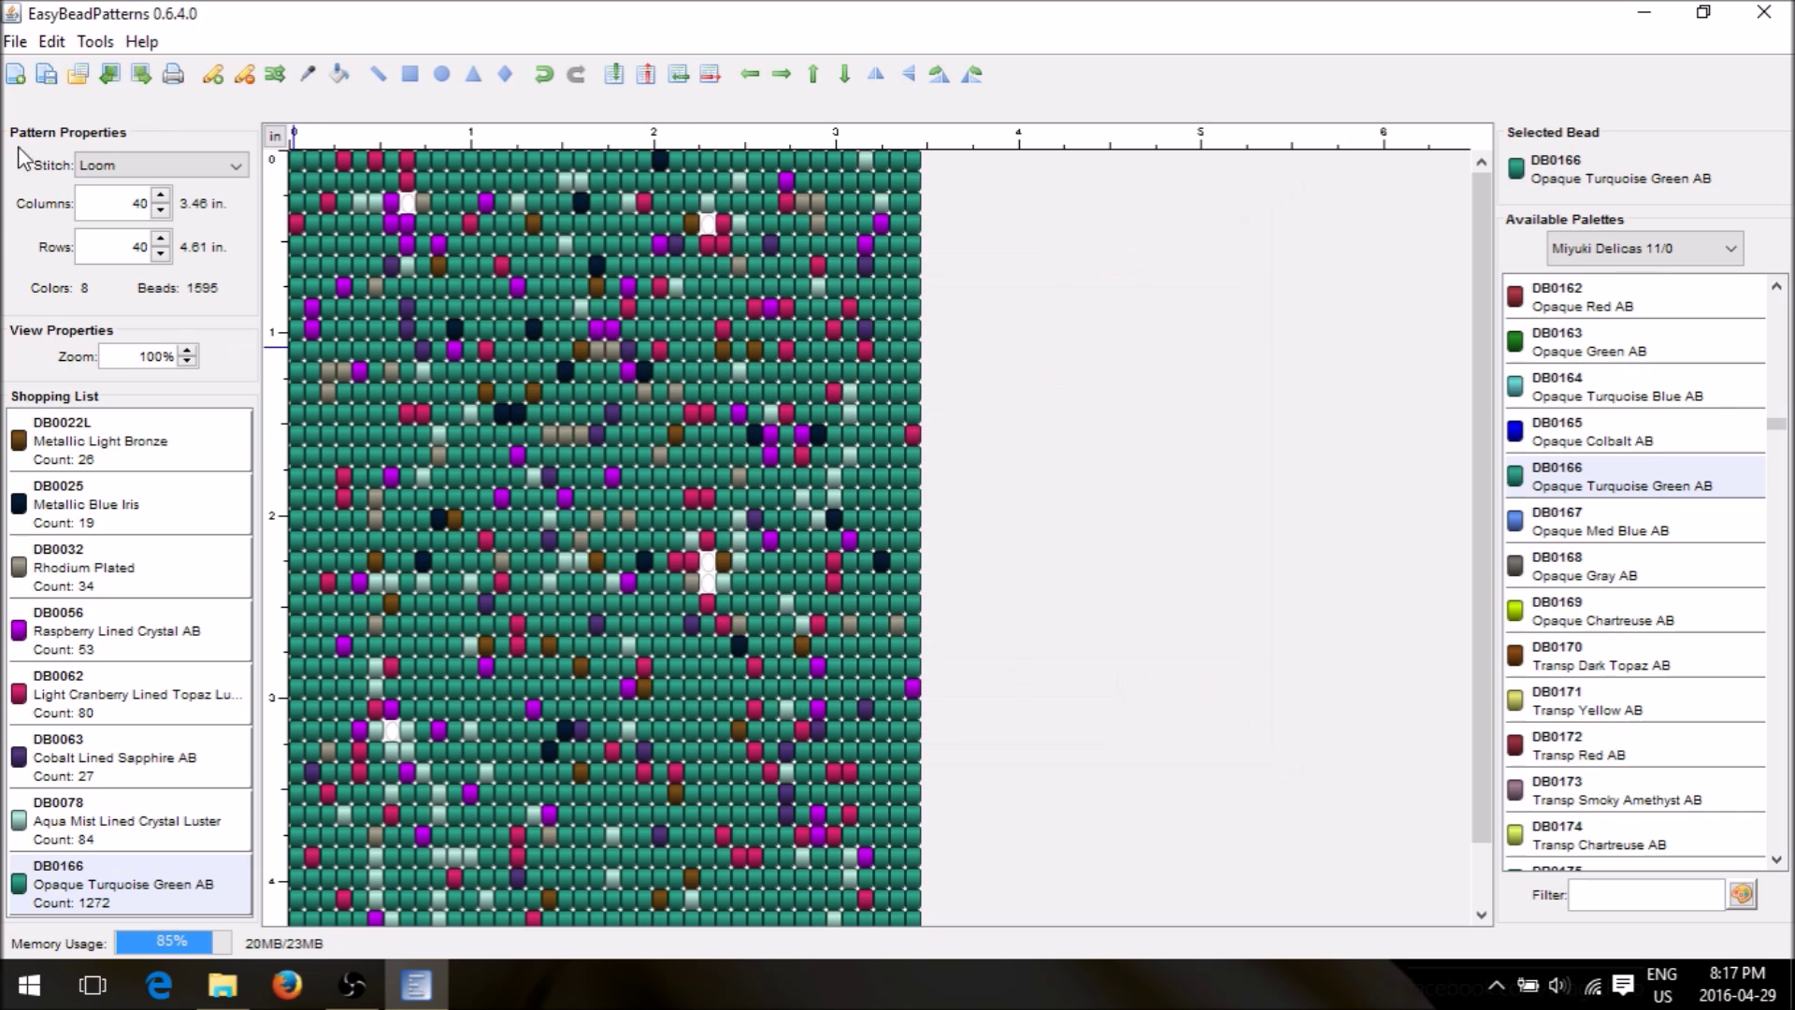
Export the bead pattern as a PDF named Name on the desktop
{"action": "left_click", "coordinate": [15, 42]}
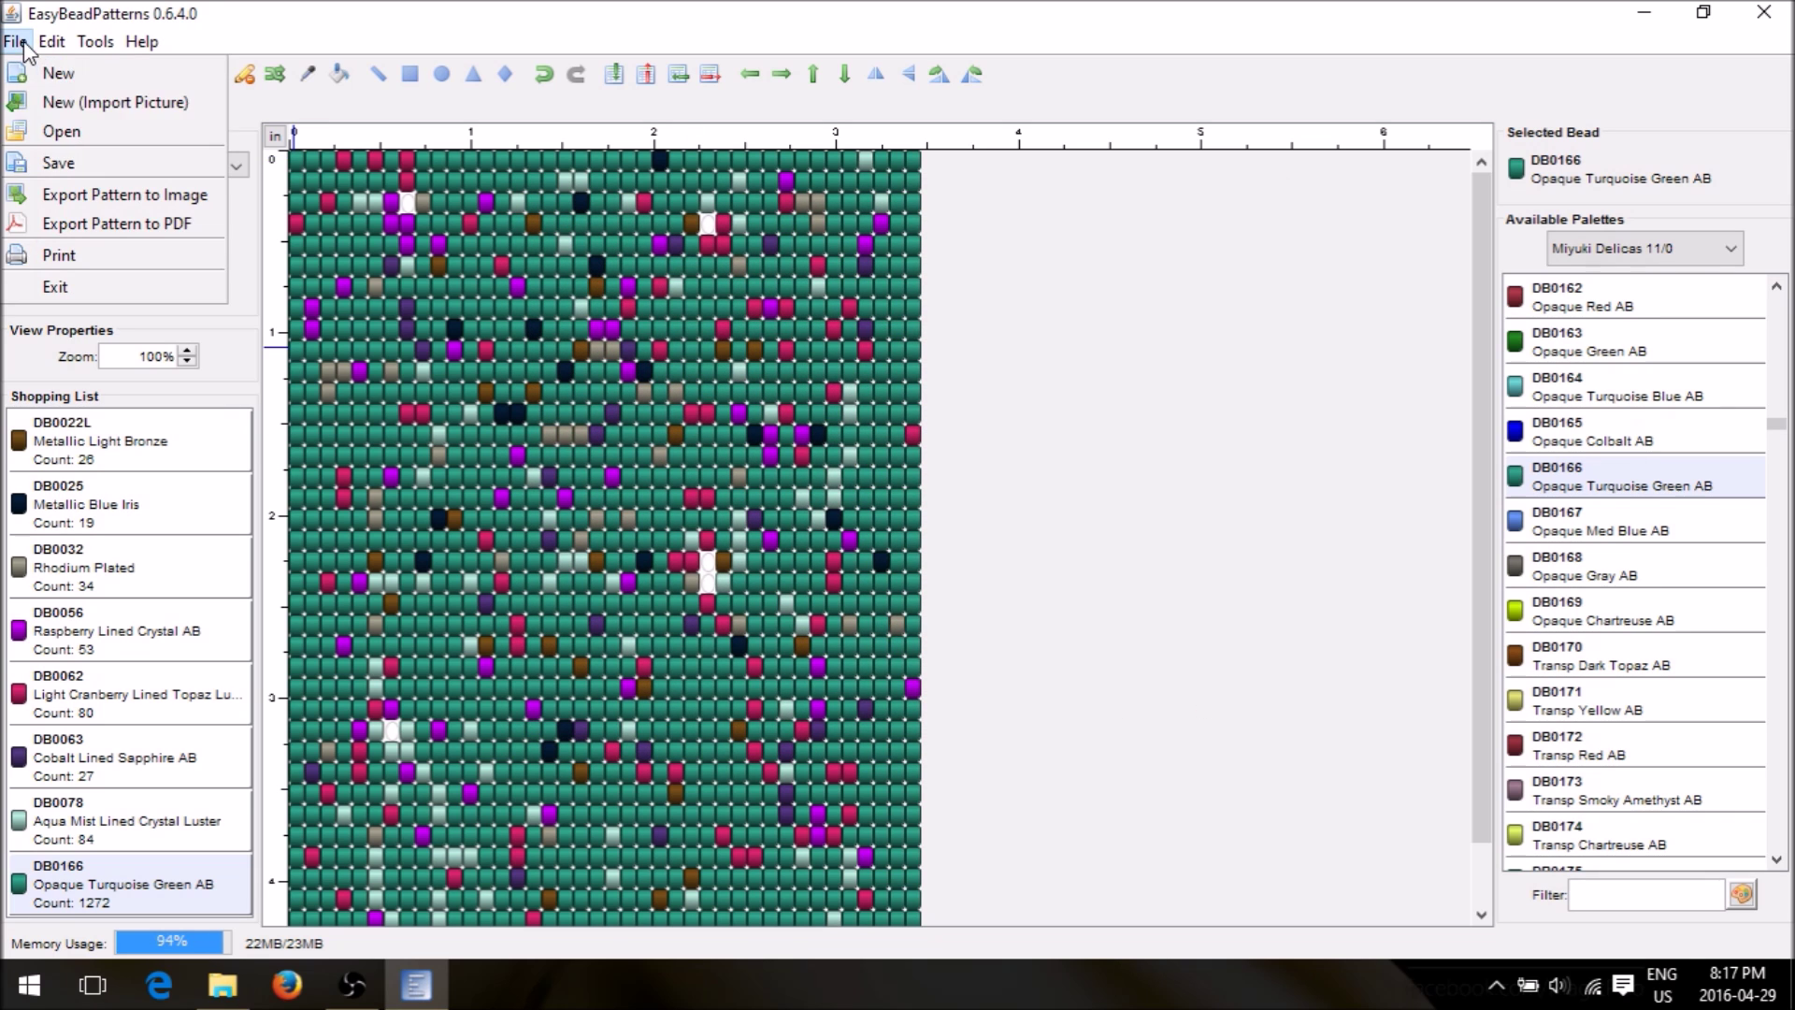
{"action": "left_click", "coordinate": [101, 227]}
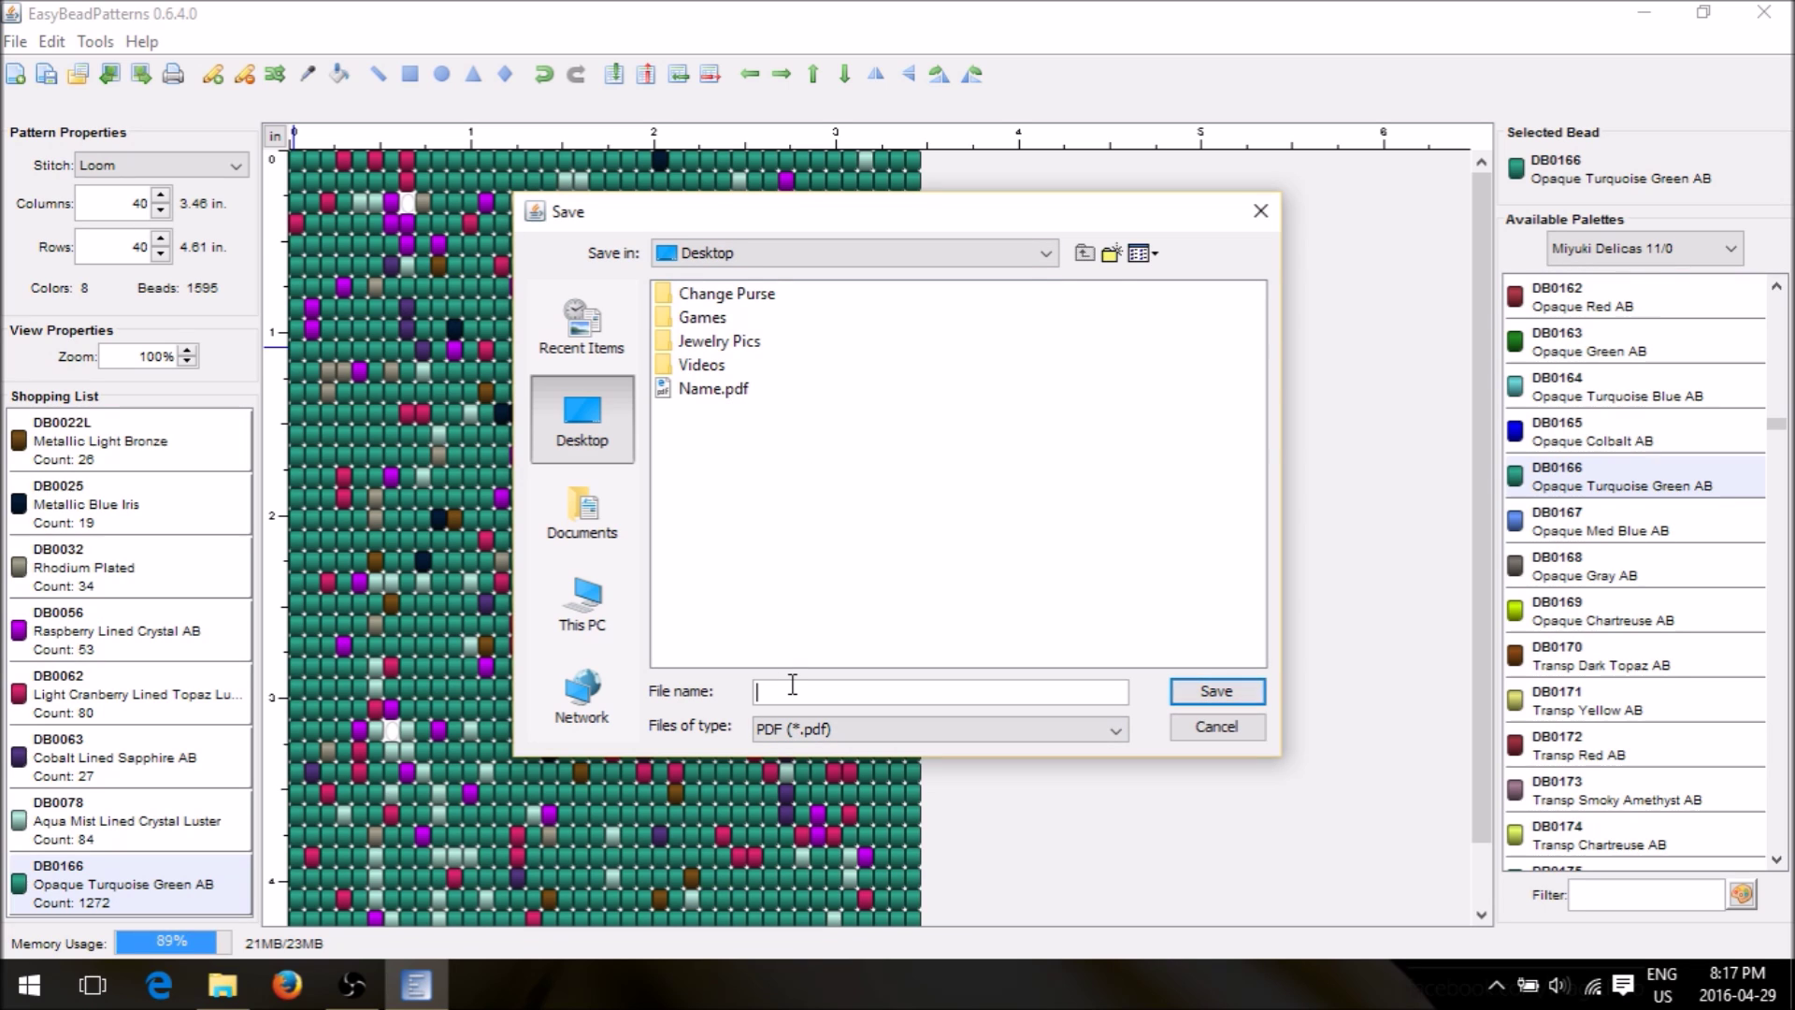
{"action": "type", "text": "Name"}
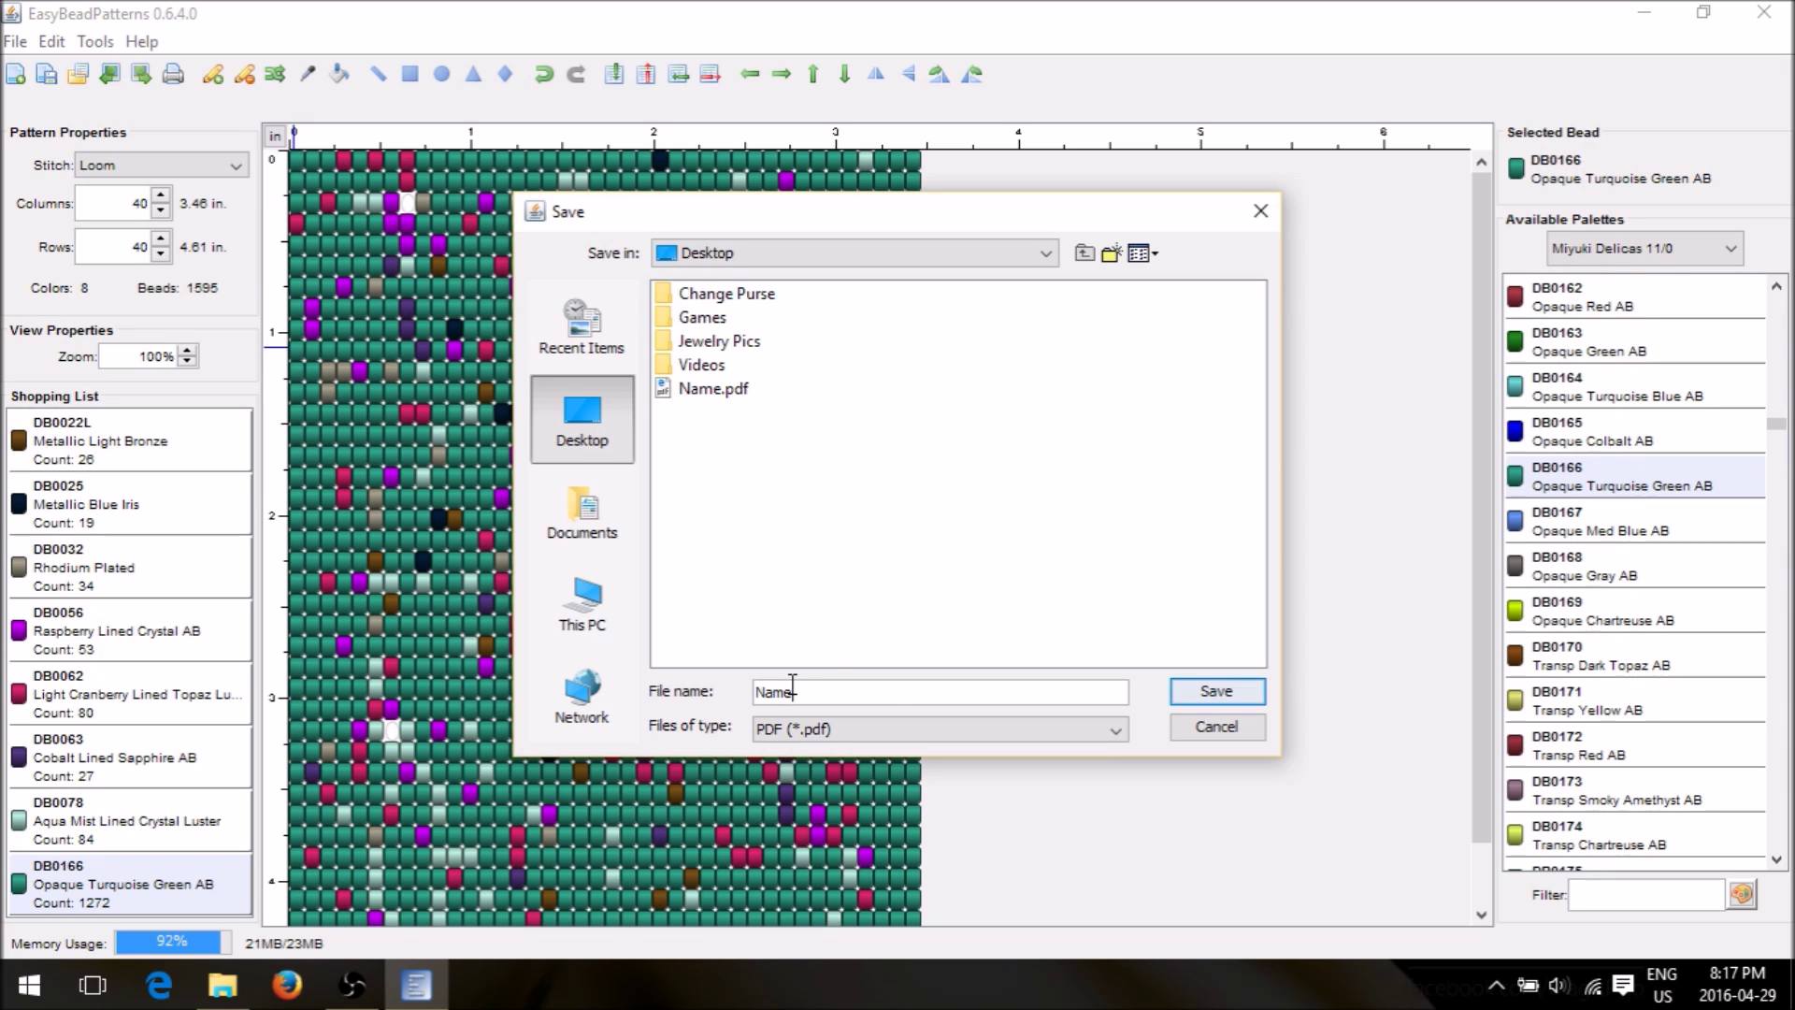
{"action": "left_click", "coordinate": [1220, 694]}
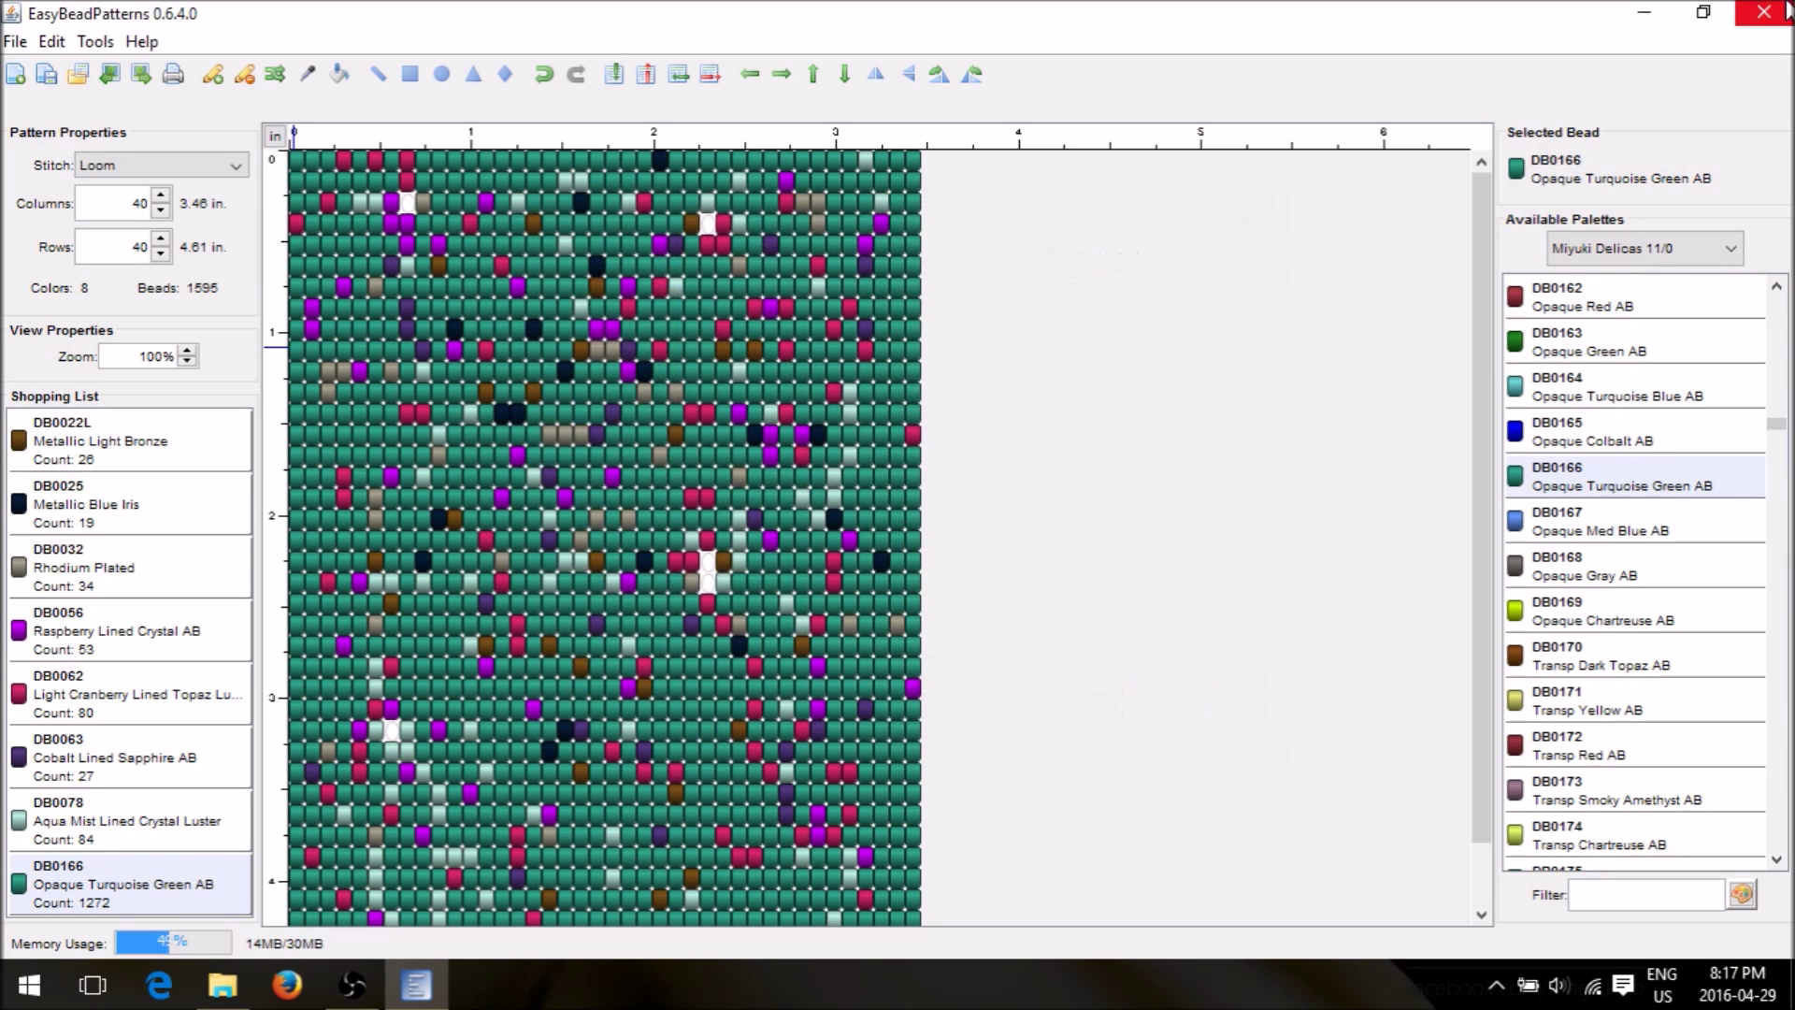
Open Pattern.jpg from the desktop in Photos, making Photos the default for .jpg files, and view it maximized before closing it
{"action": "left_click", "coordinate": [1644, 14]}
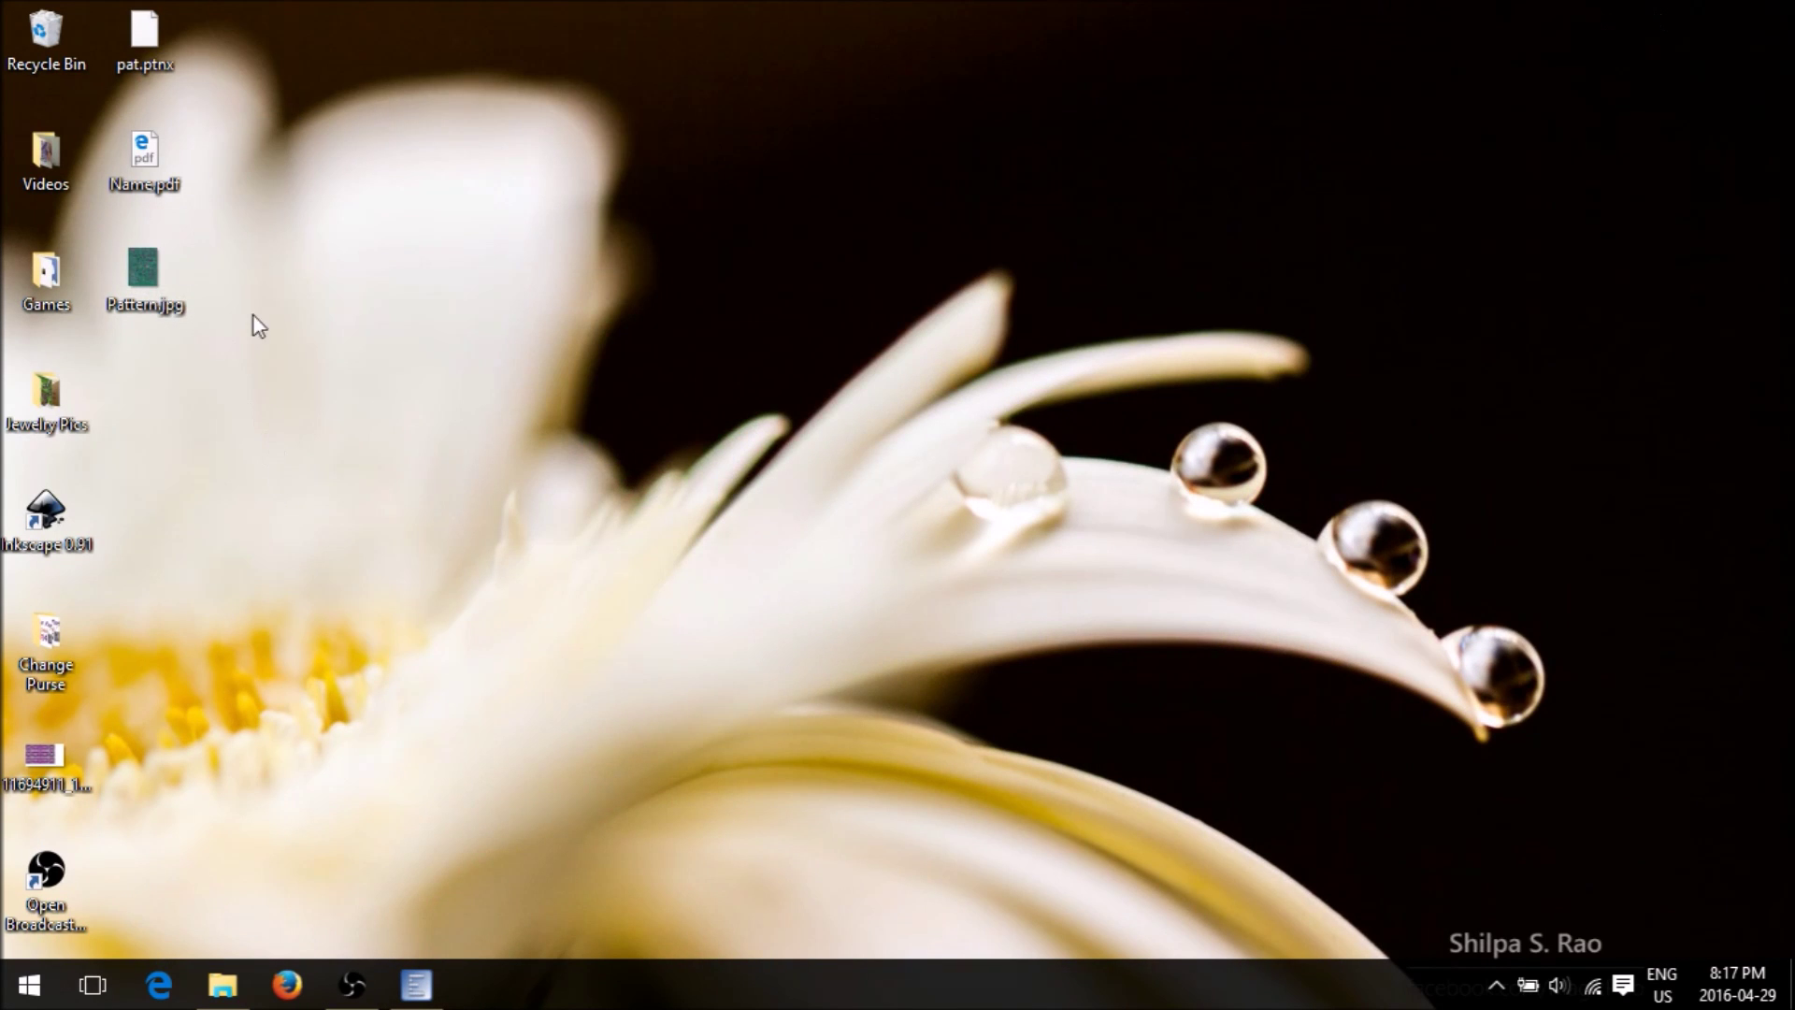
{"action": "left_click", "coordinate": [155, 285]}
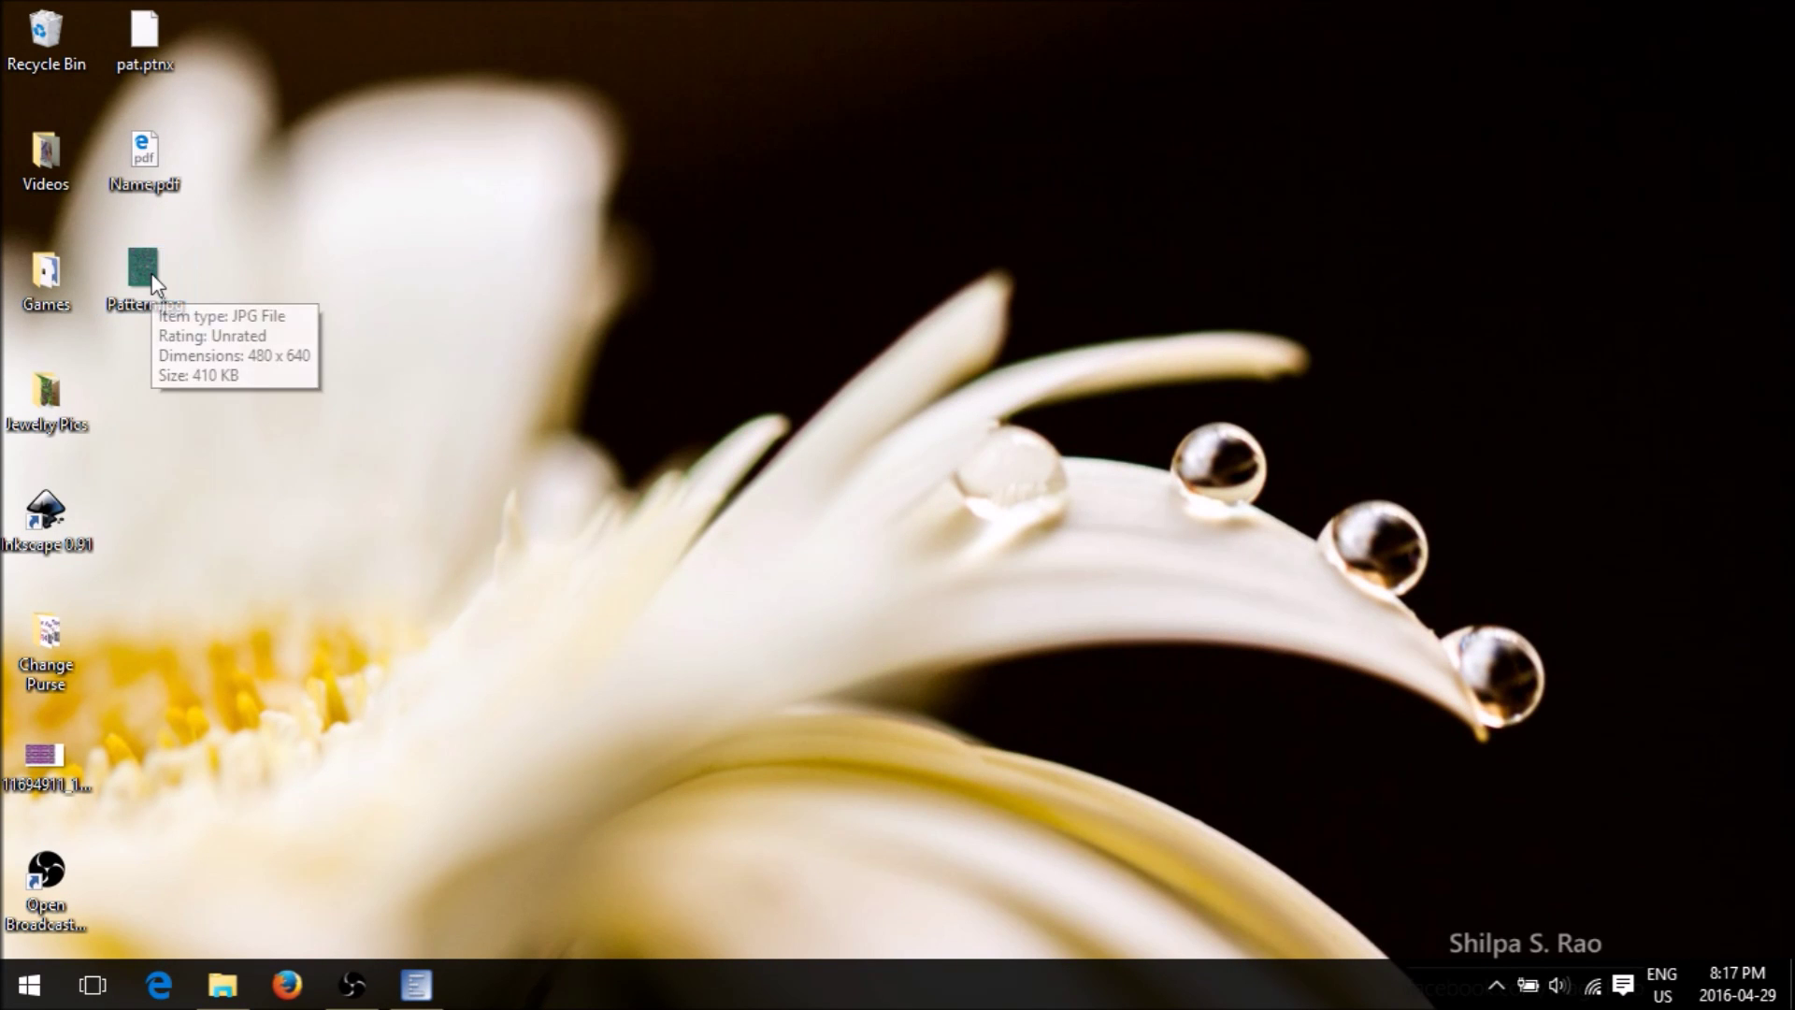
{"action": "double_click", "coordinate": [154, 284]}
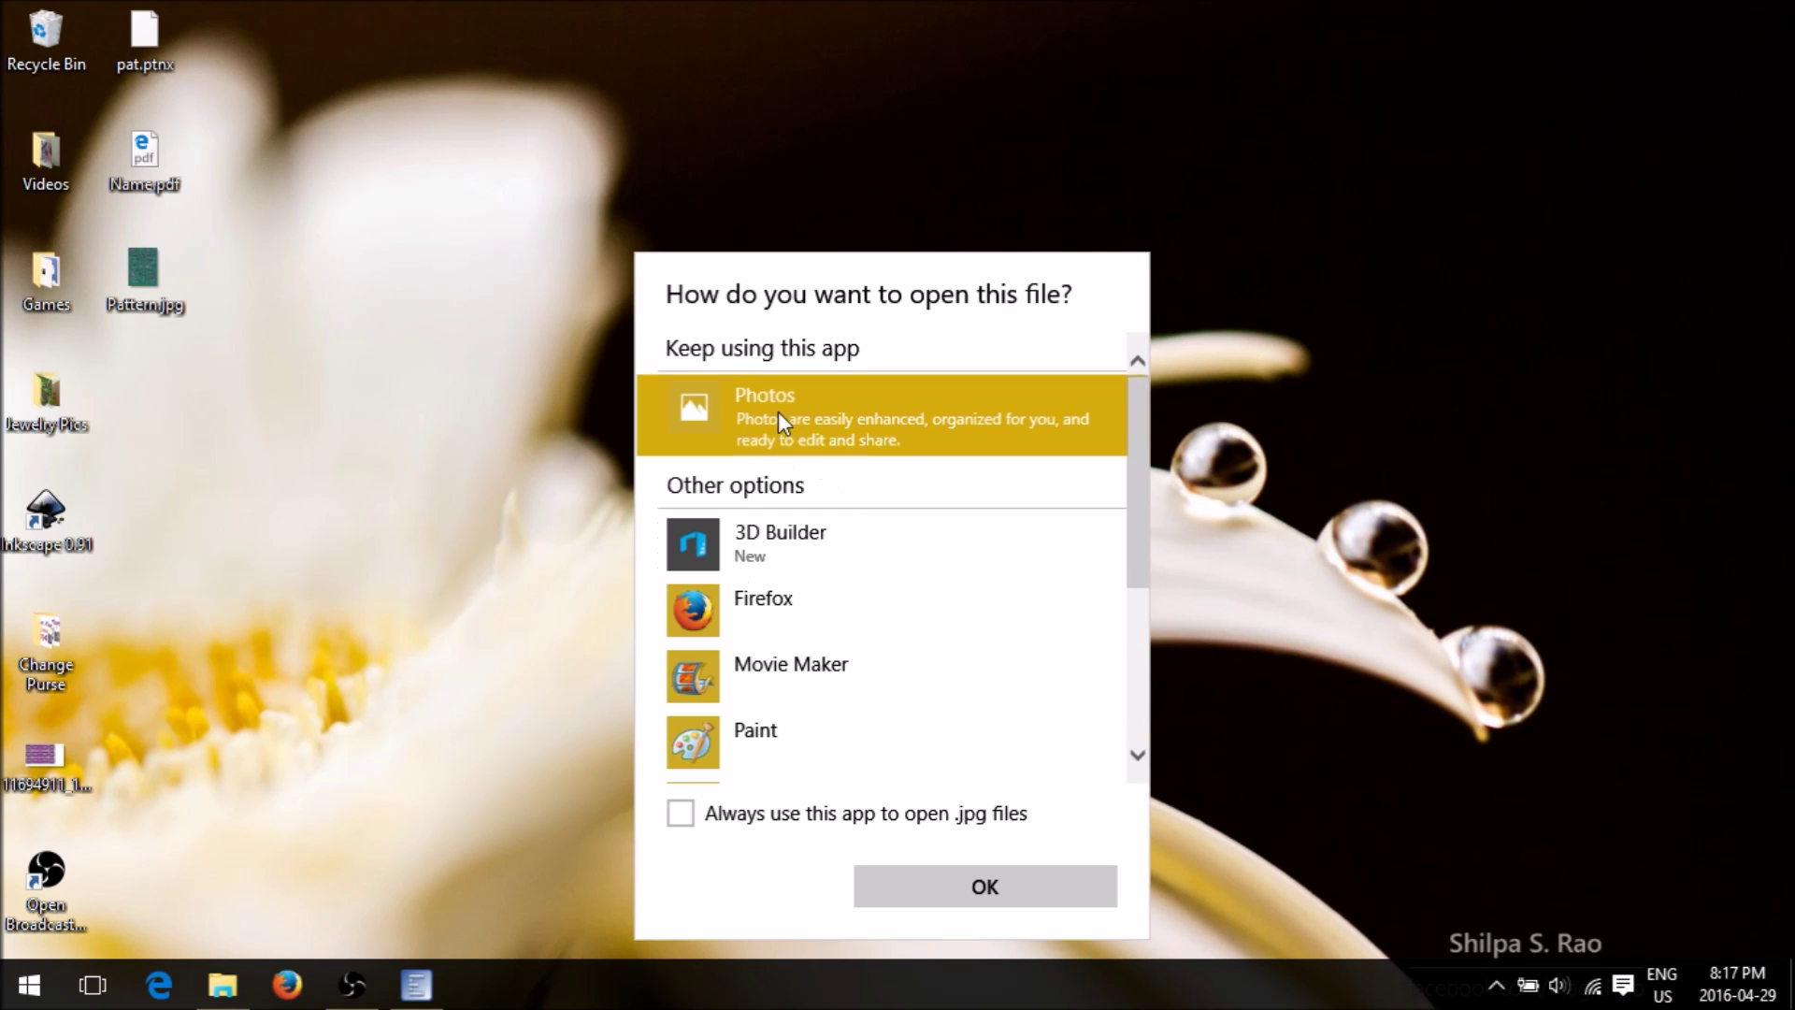
{"action": "left_click", "coordinate": [701, 828]}
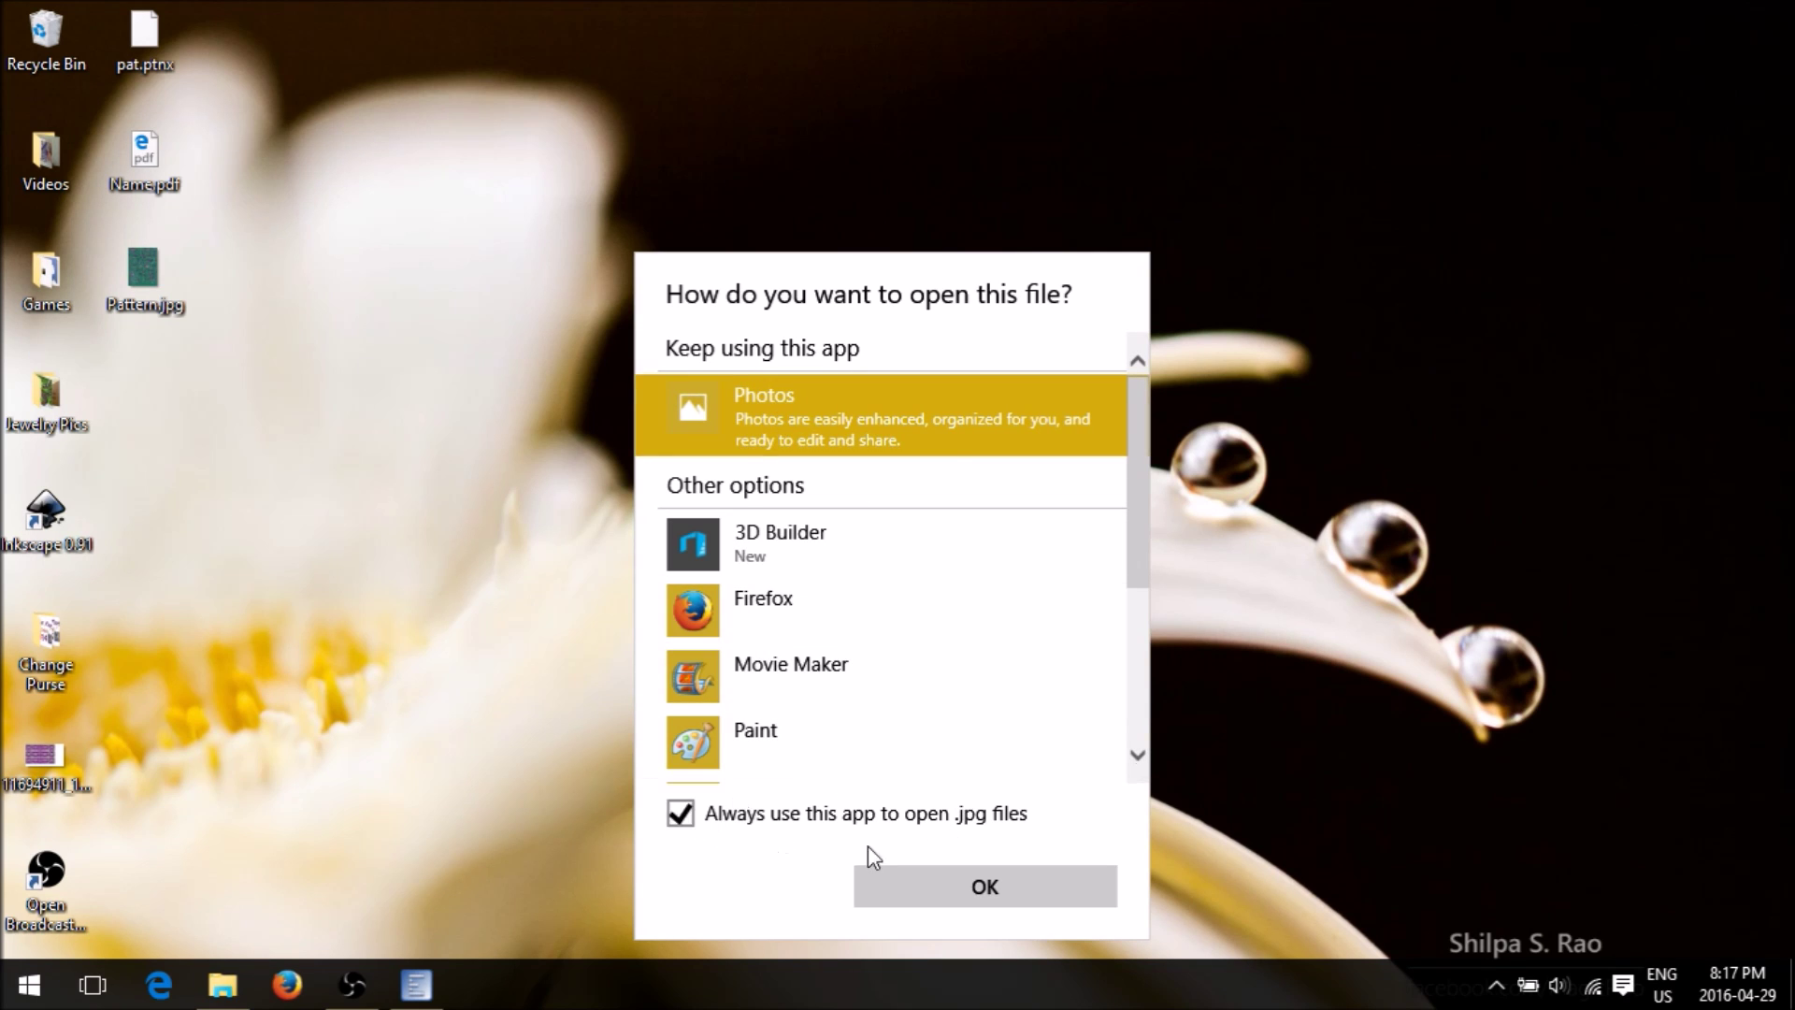
{"action": "left_click", "coordinate": [913, 886]}
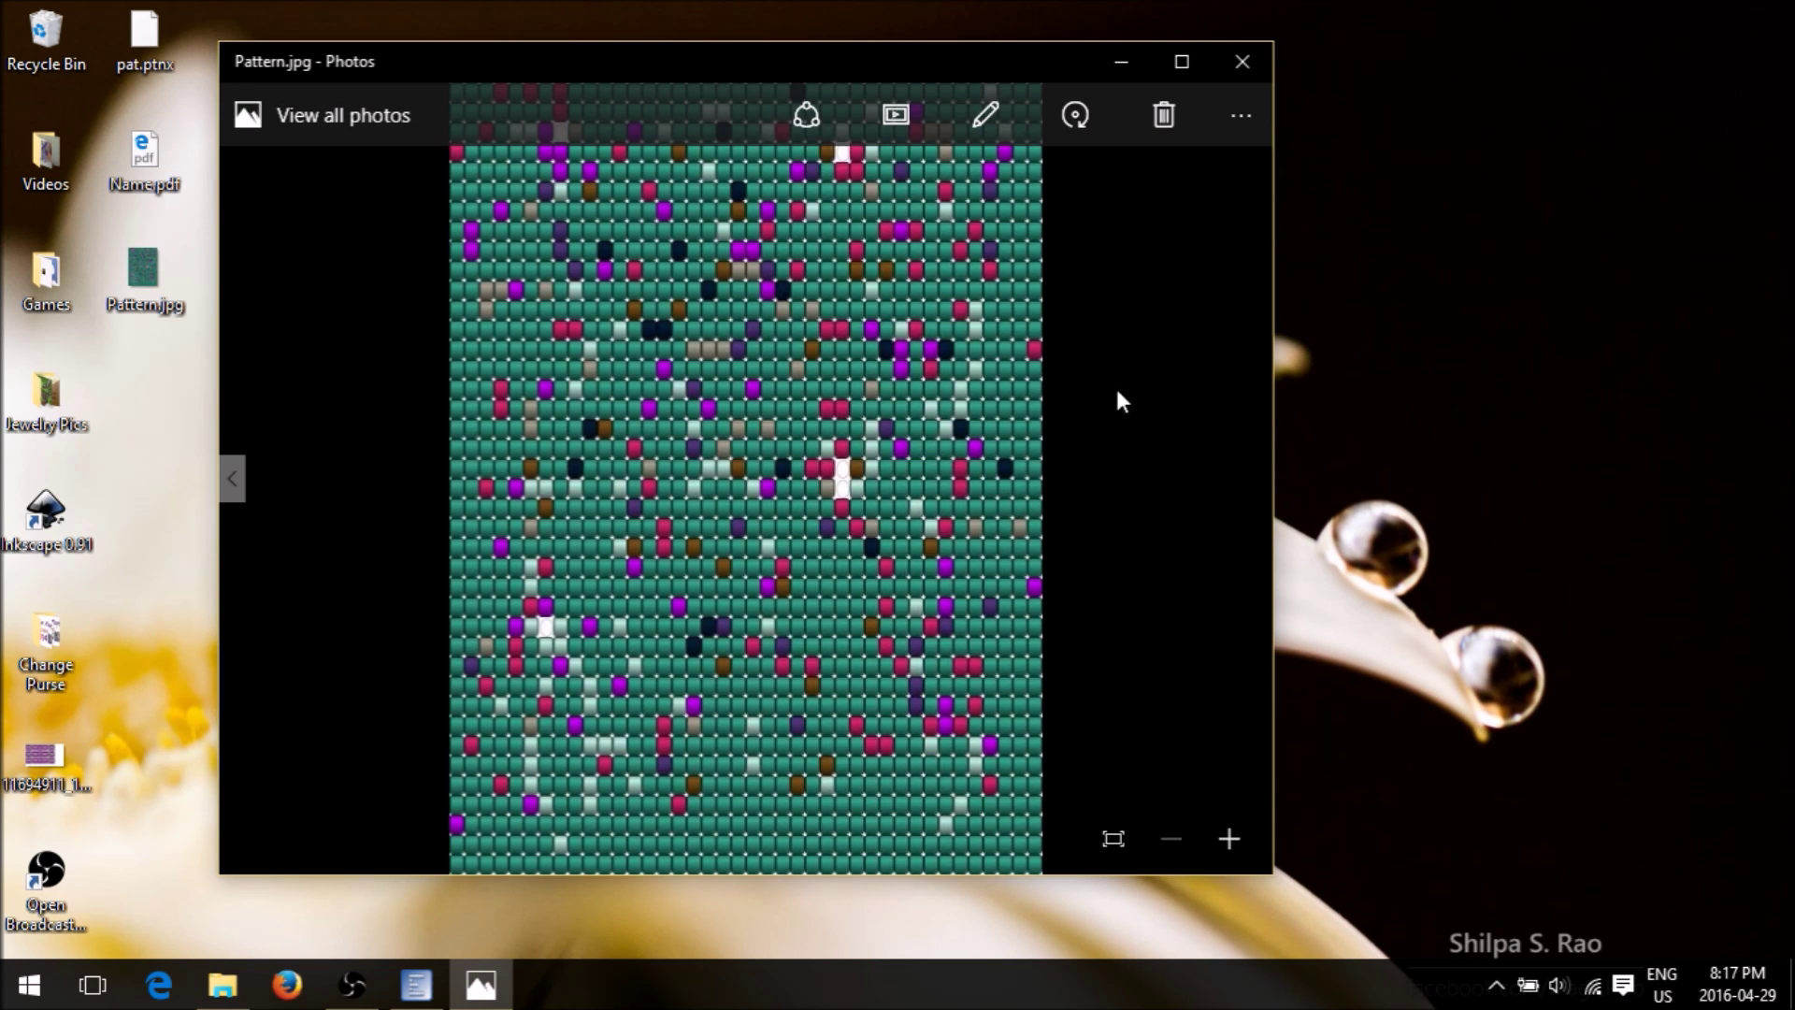
{"action": "left_click", "coordinate": [1184, 62]}
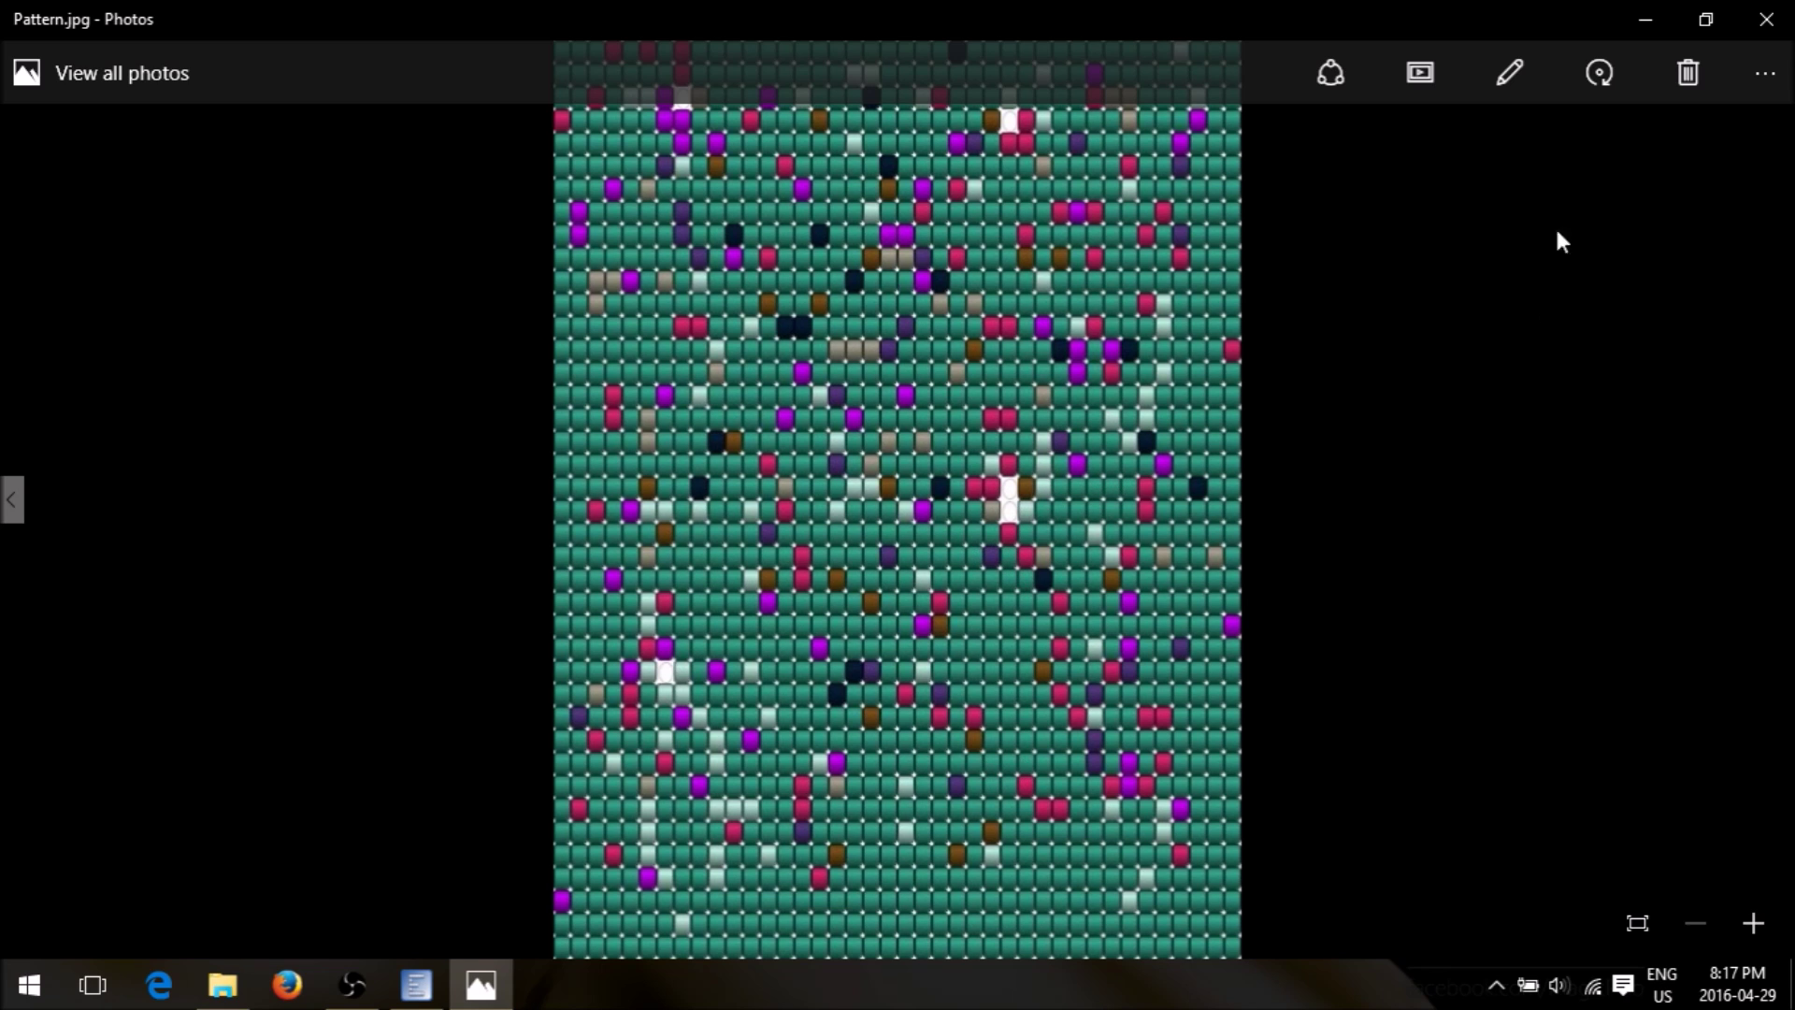
{"action": "left_click", "coordinate": [1766, 18]}
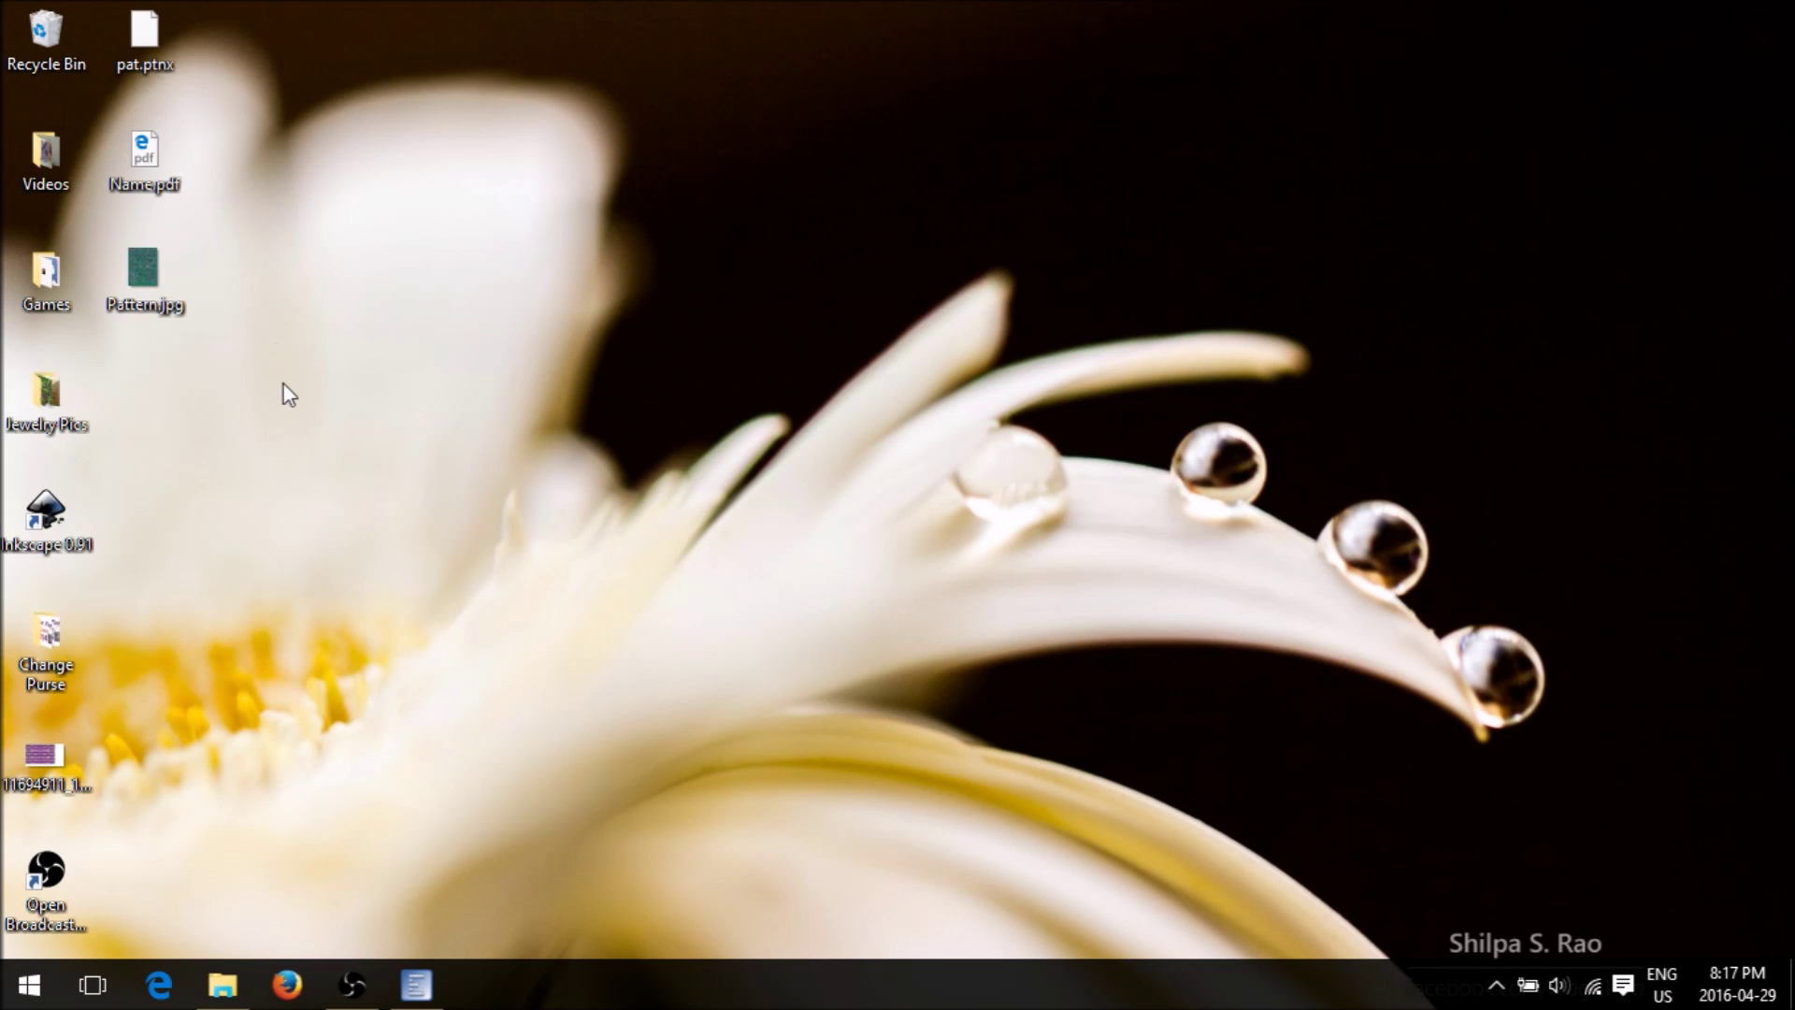
Open the exported Name.pdf from the desktop for viewing and close it again
{"action": "double_click", "coordinate": [147, 170]}
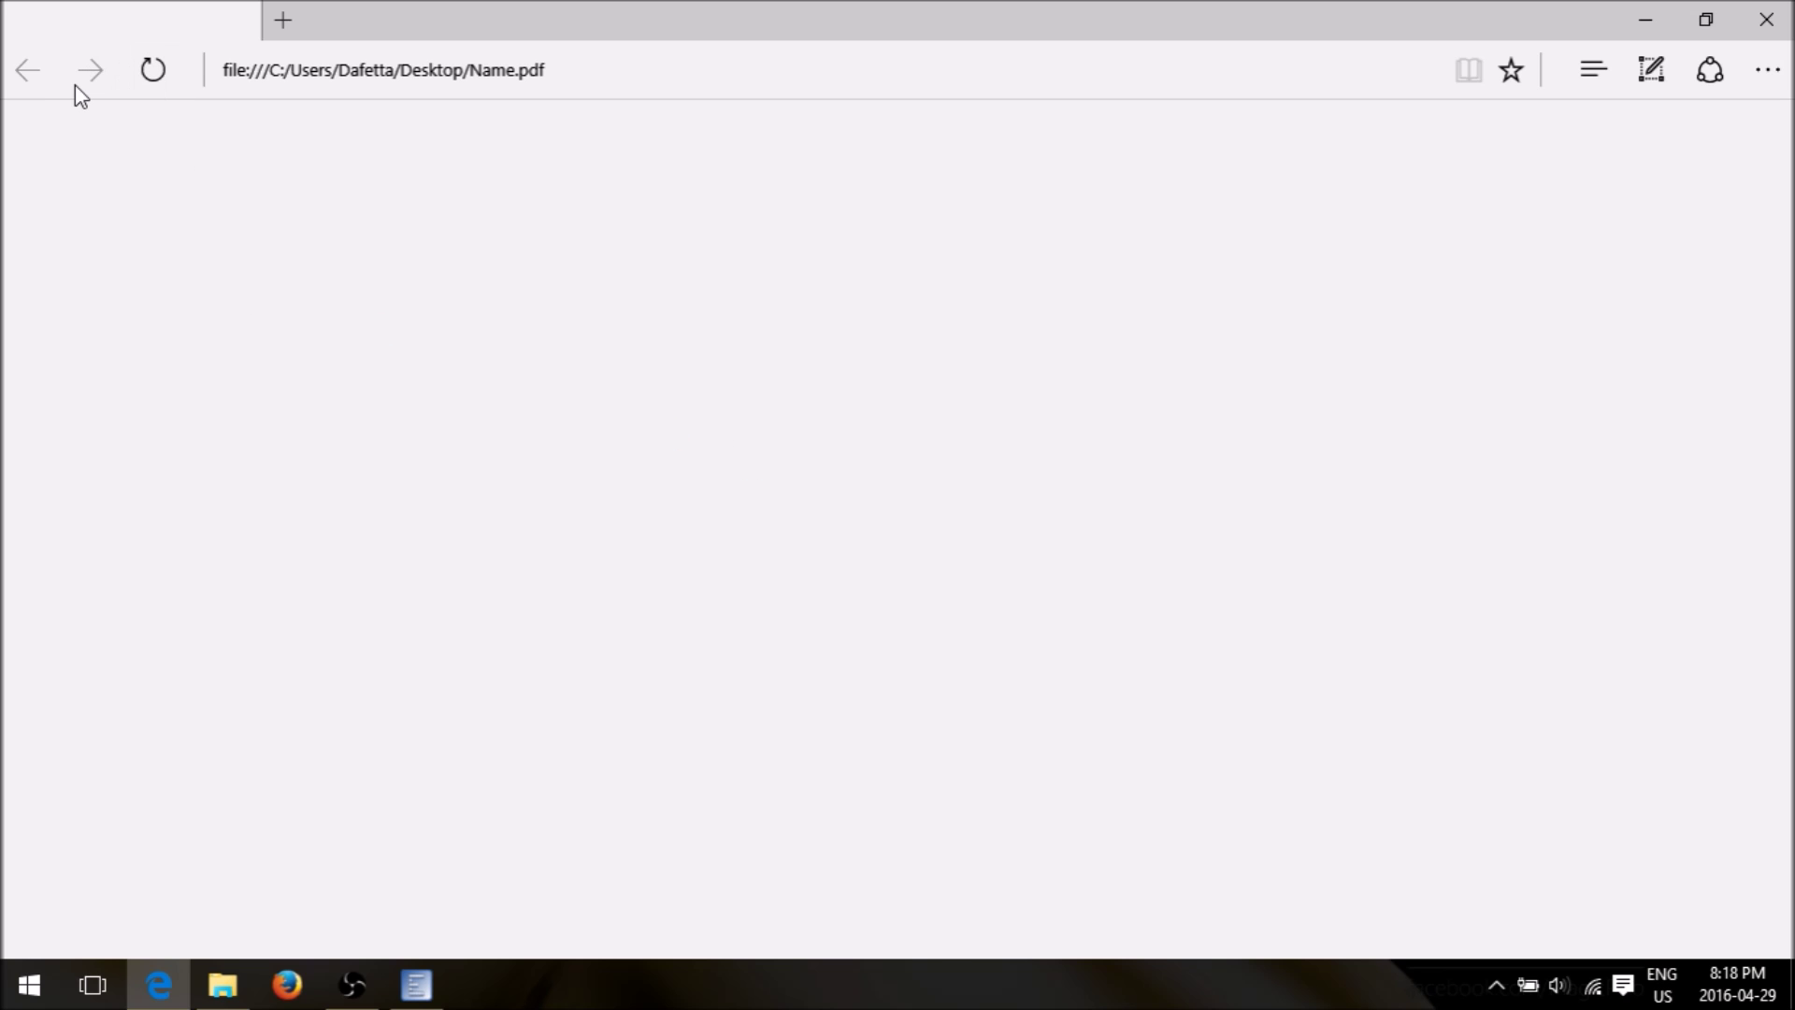
{"action": "left_click", "coordinate": [1766, 19]}
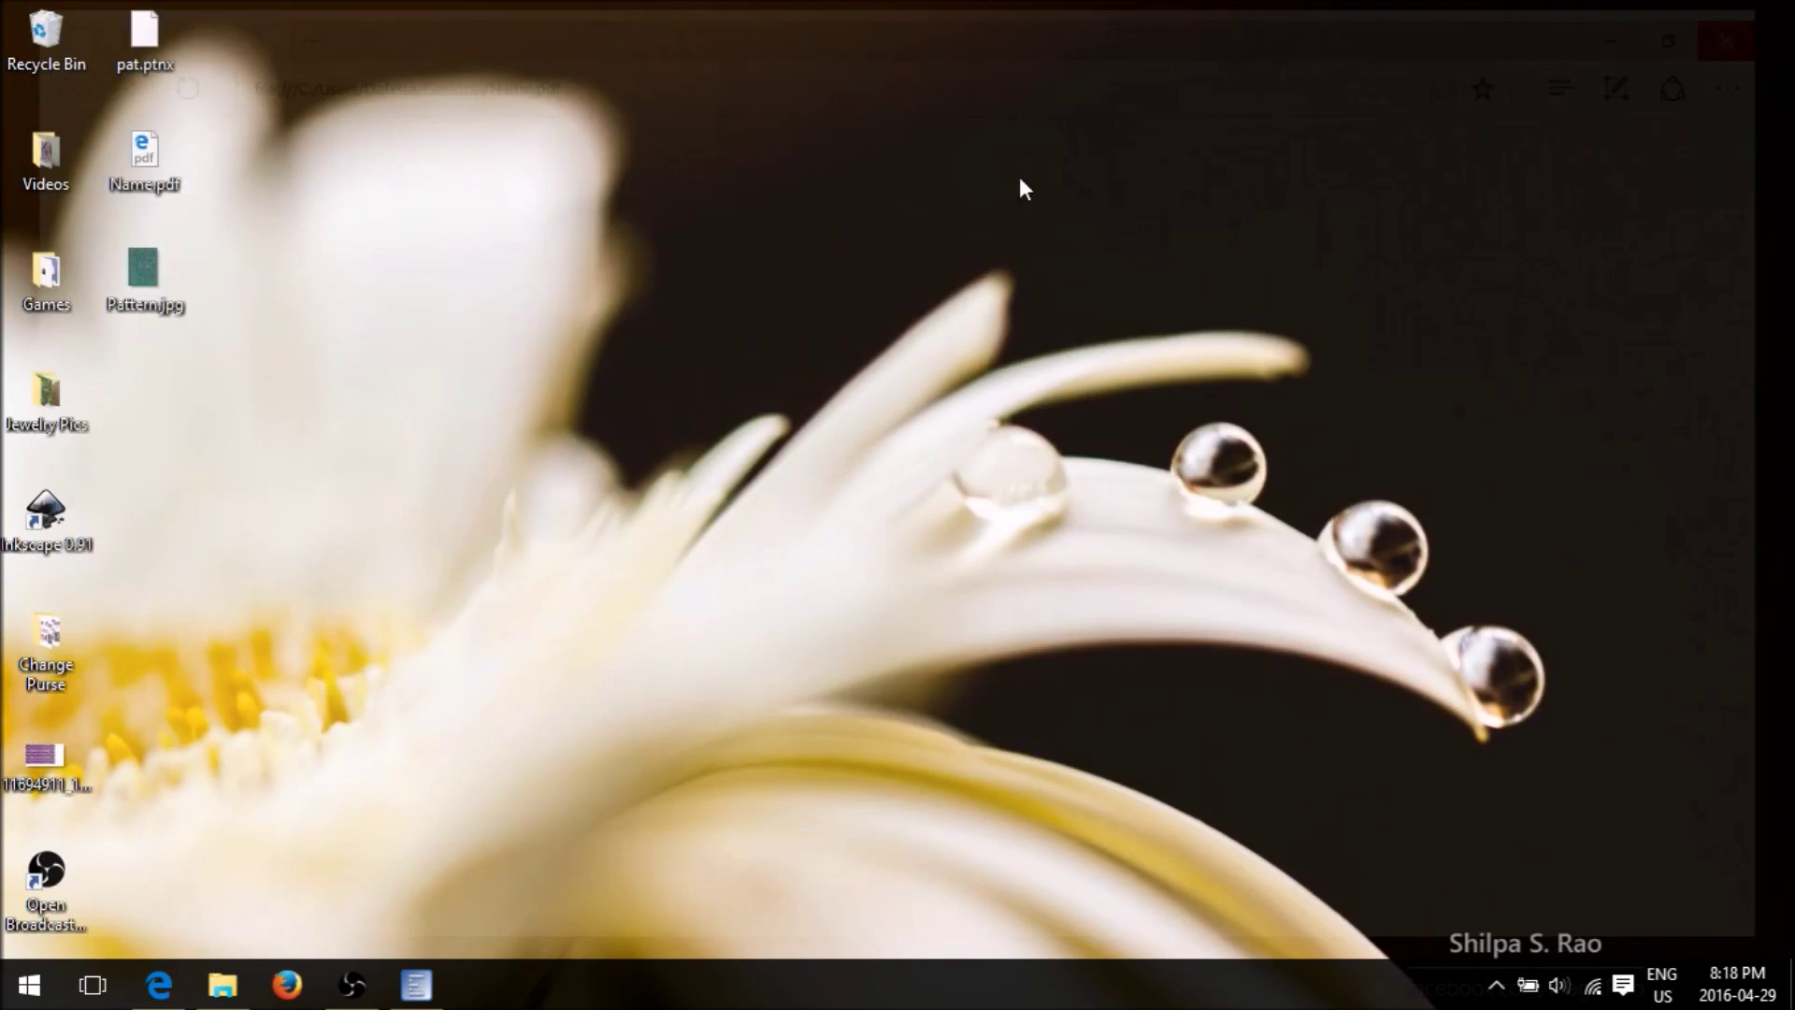
Try to open Name.pdf from the desktop in its default viewer once more and close the window
{"action": "right_click", "coordinate": [145, 183]}
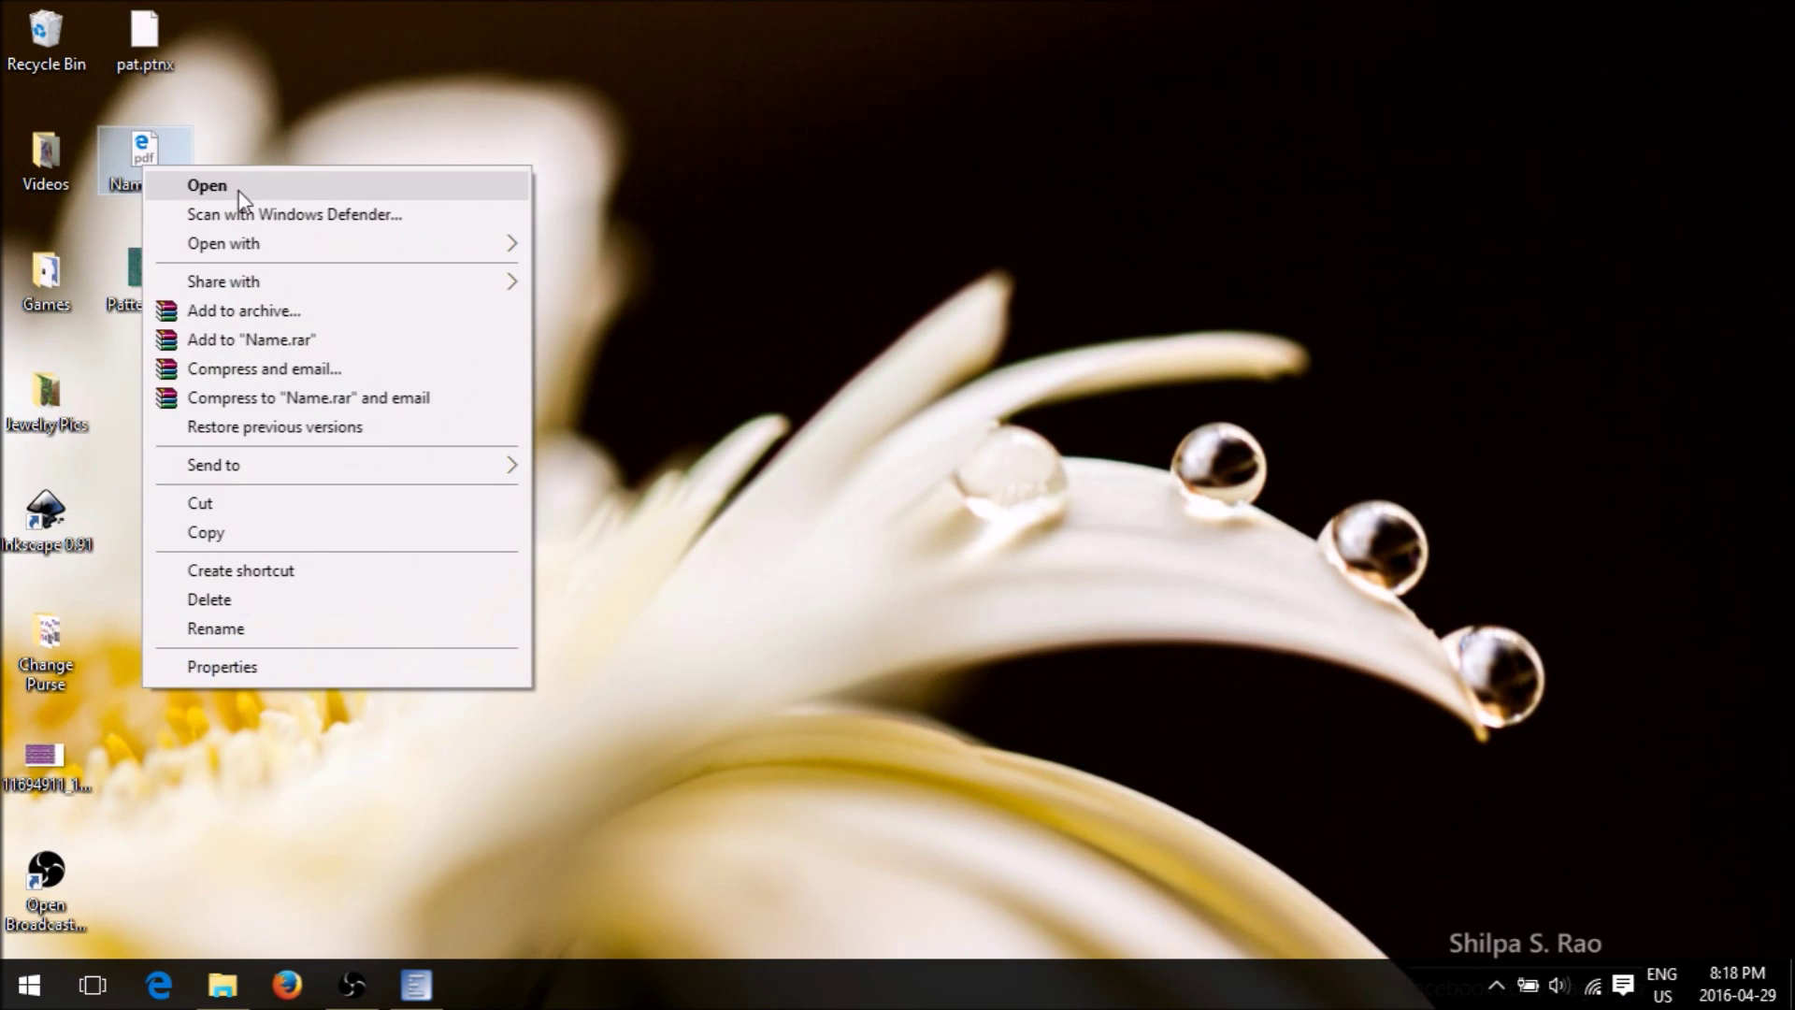
{"action": "left_click", "coordinate": [238, 189]}
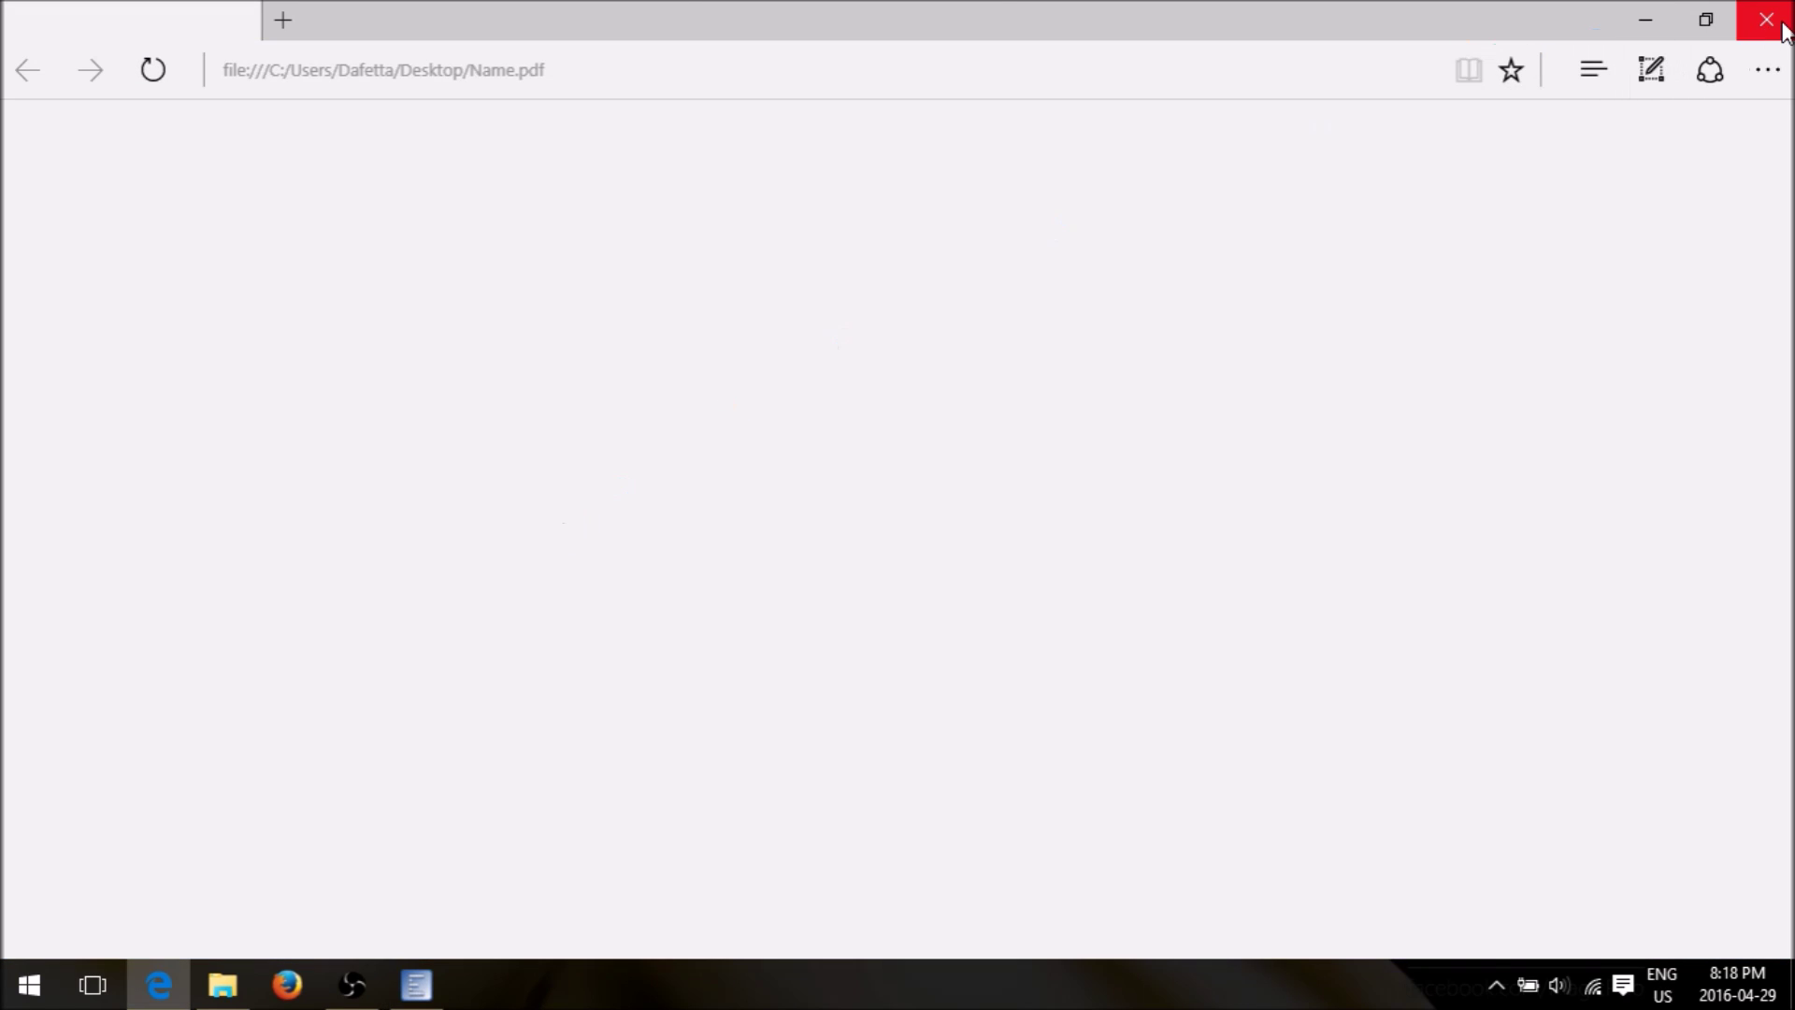
{"action": "left_click", "coordinate": [1767, 21]}
Open Name.pdf from the desktop in Reader, maximize it, look through the exported bead pattern, and close Reader
{"action": "right_click", "coordinate": [181, 171]}
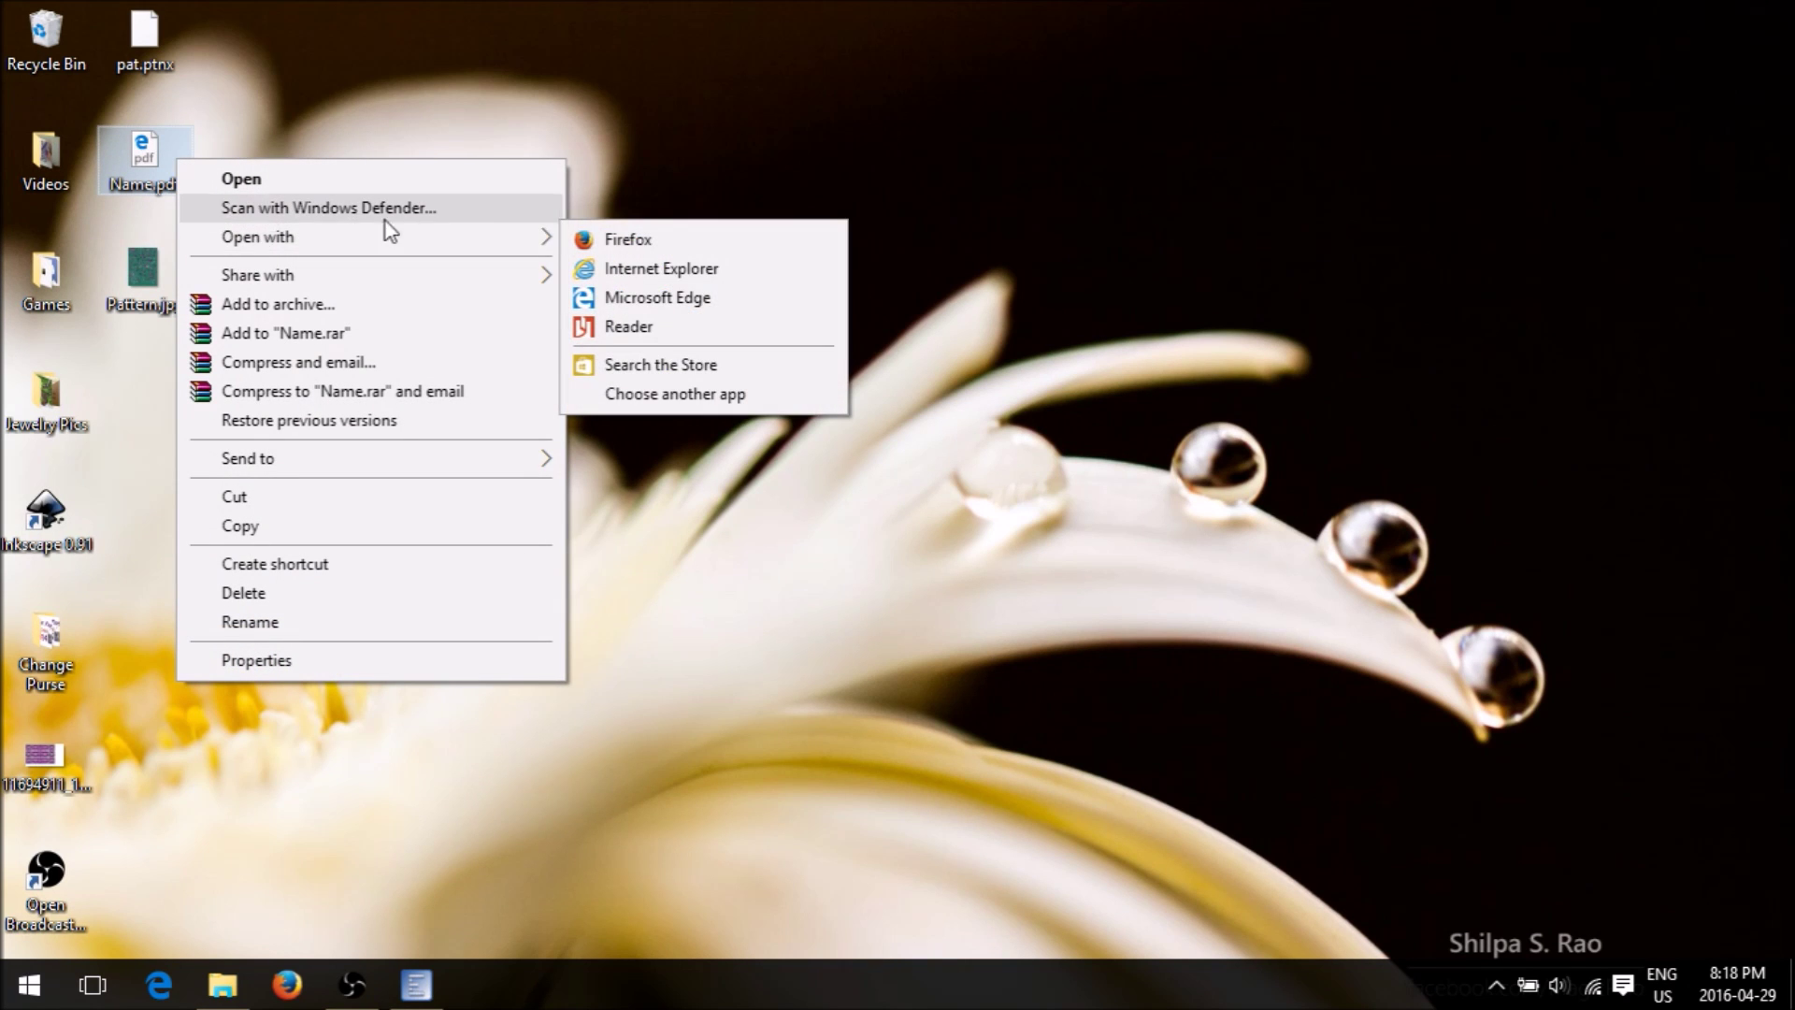
{"action": "mouse_move", "coordinate": [559, 238]}
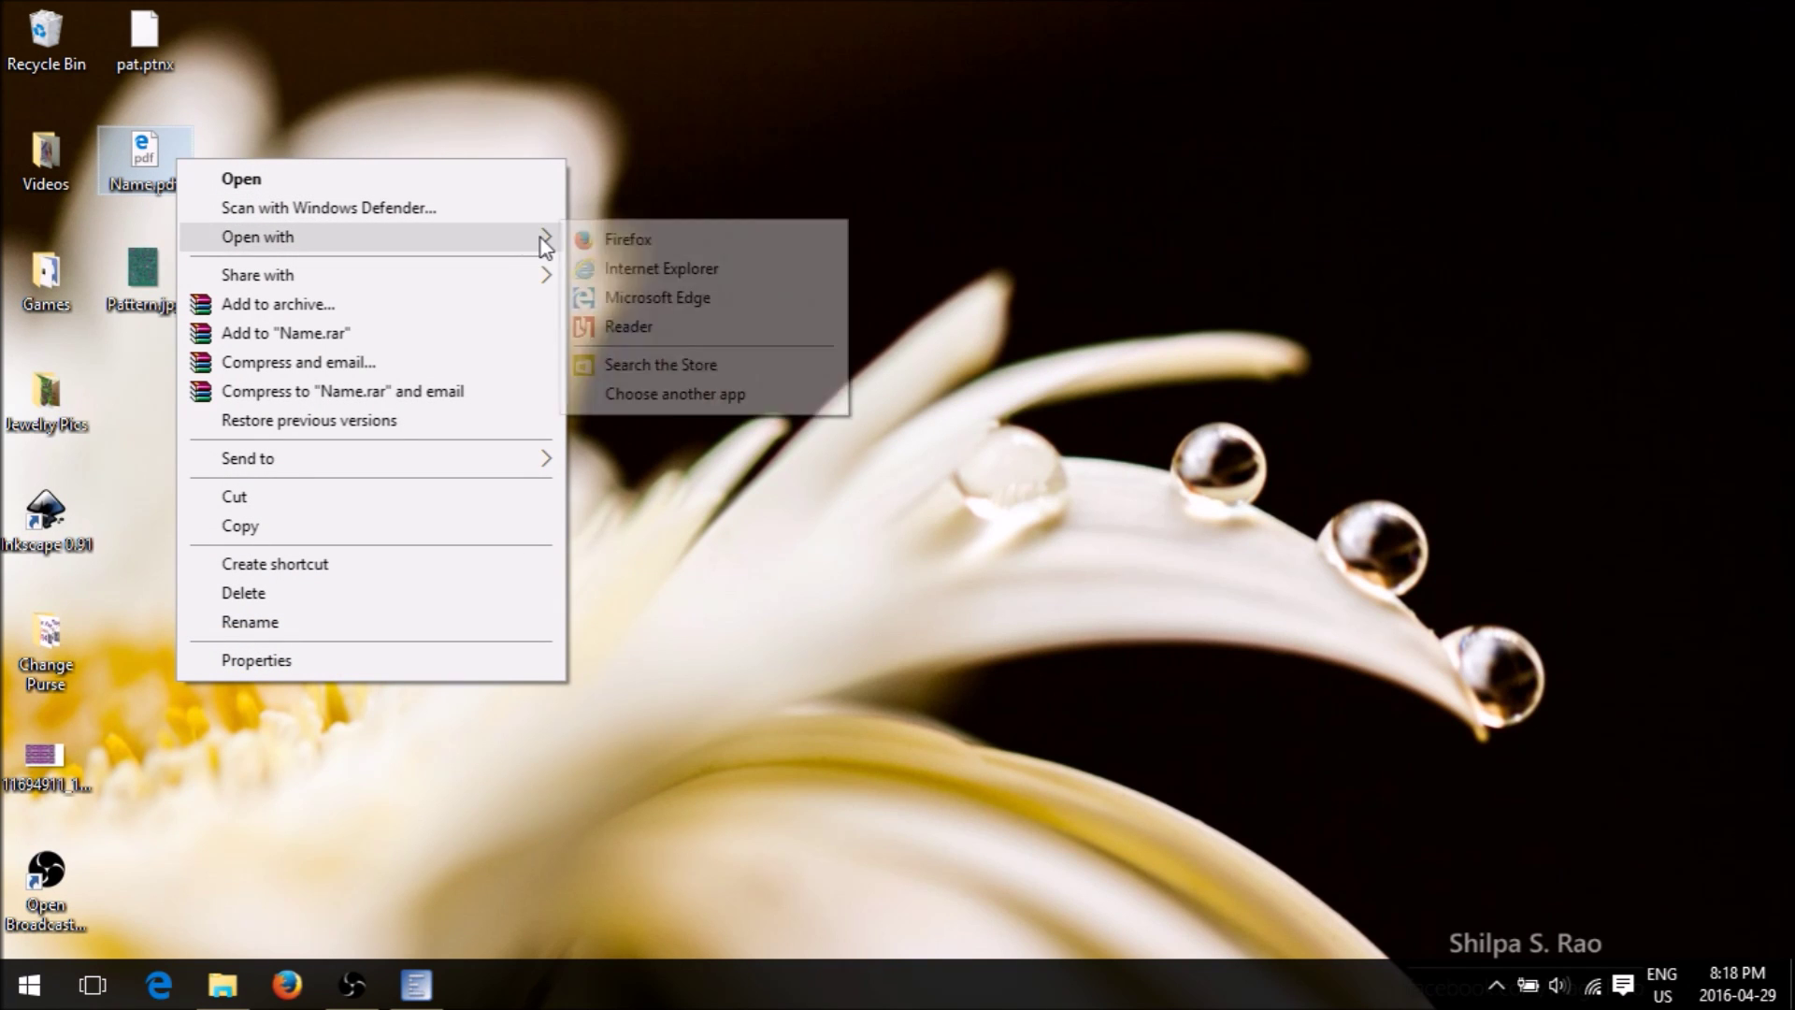
{"action": "left_click", "coordinate": [642, 327]}
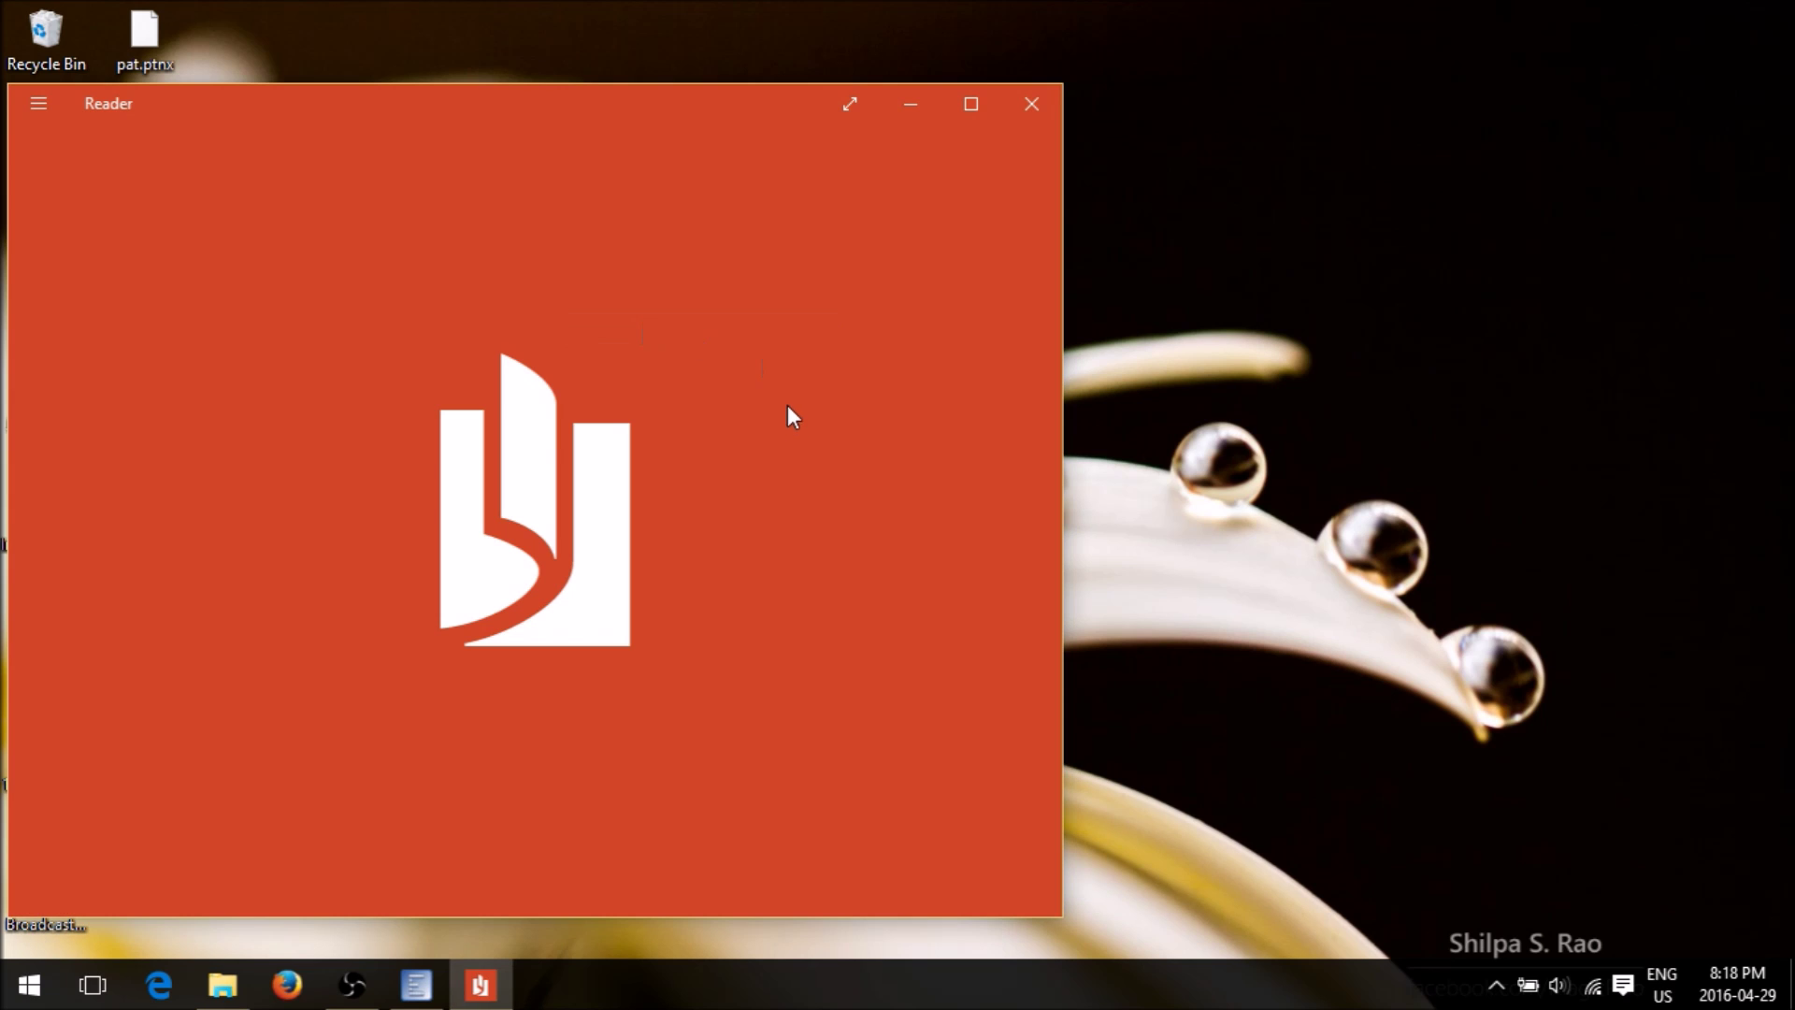
{"action": "left_click", "coordinate": [973, 105]}
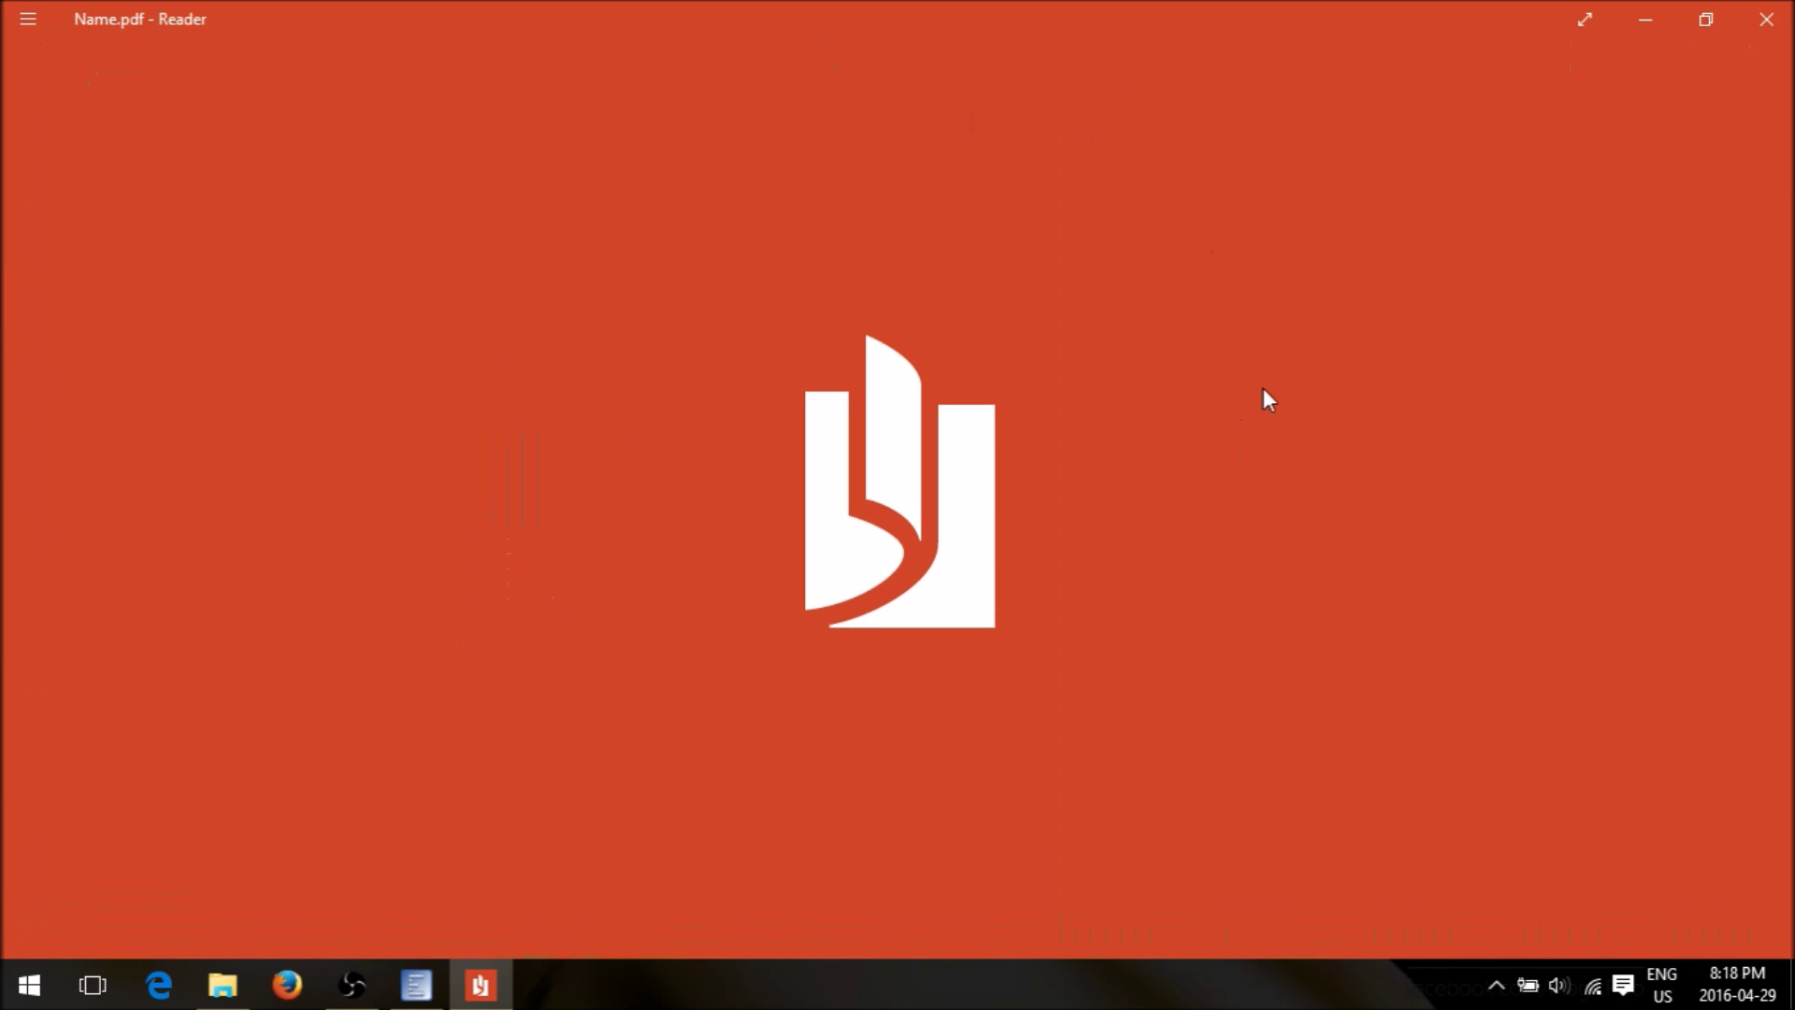
{"action": "scroll", "coordinate": [1322, 334], "scroll_direction": "down", "scroll_amount": 3}
{"action": "scroll", "coordinate": [1320, 434], "scroll_direction": "up", "scroll_amount": 3}
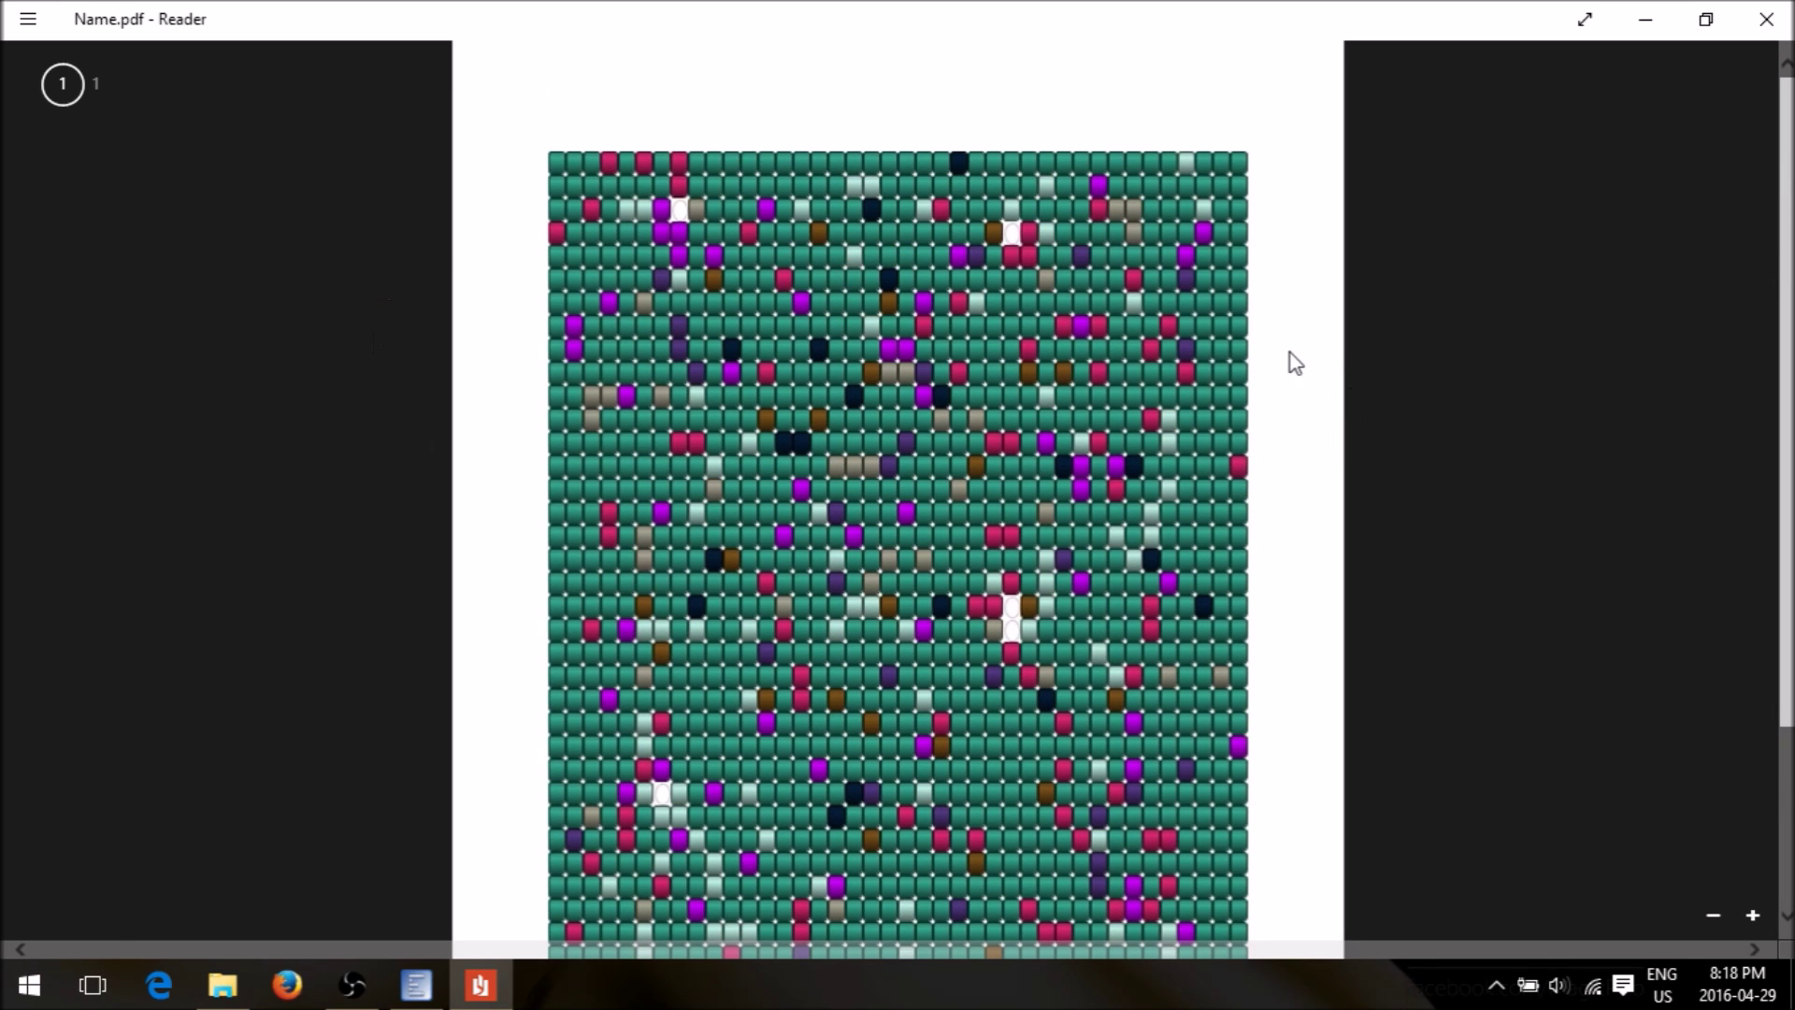
{"action": "scroll", "coordinate": [1293, 267], "scroll_direction": "down", "scroll_amount": 3}
{"action": "scroll", "coordinate": [1300, 455], "scroll_direction": "up", "scroll_amount": 3}
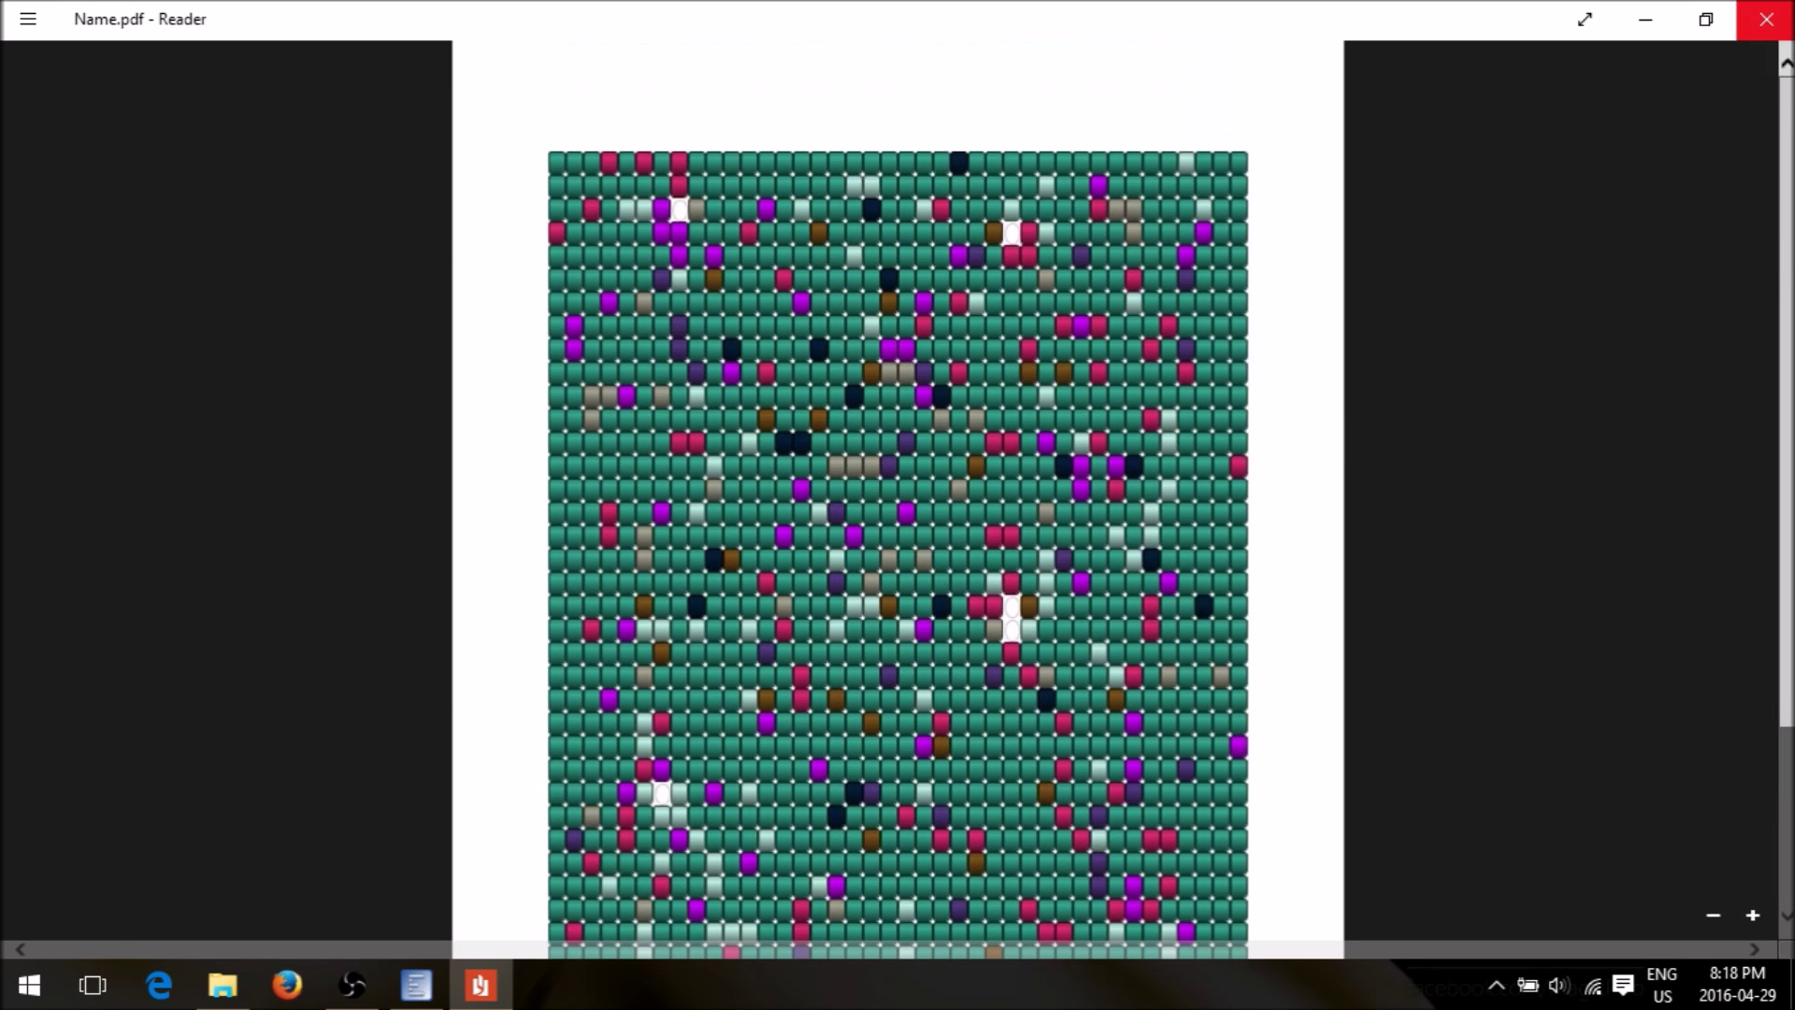
{"action": "left_click", "coordinate": [1762, 20]}
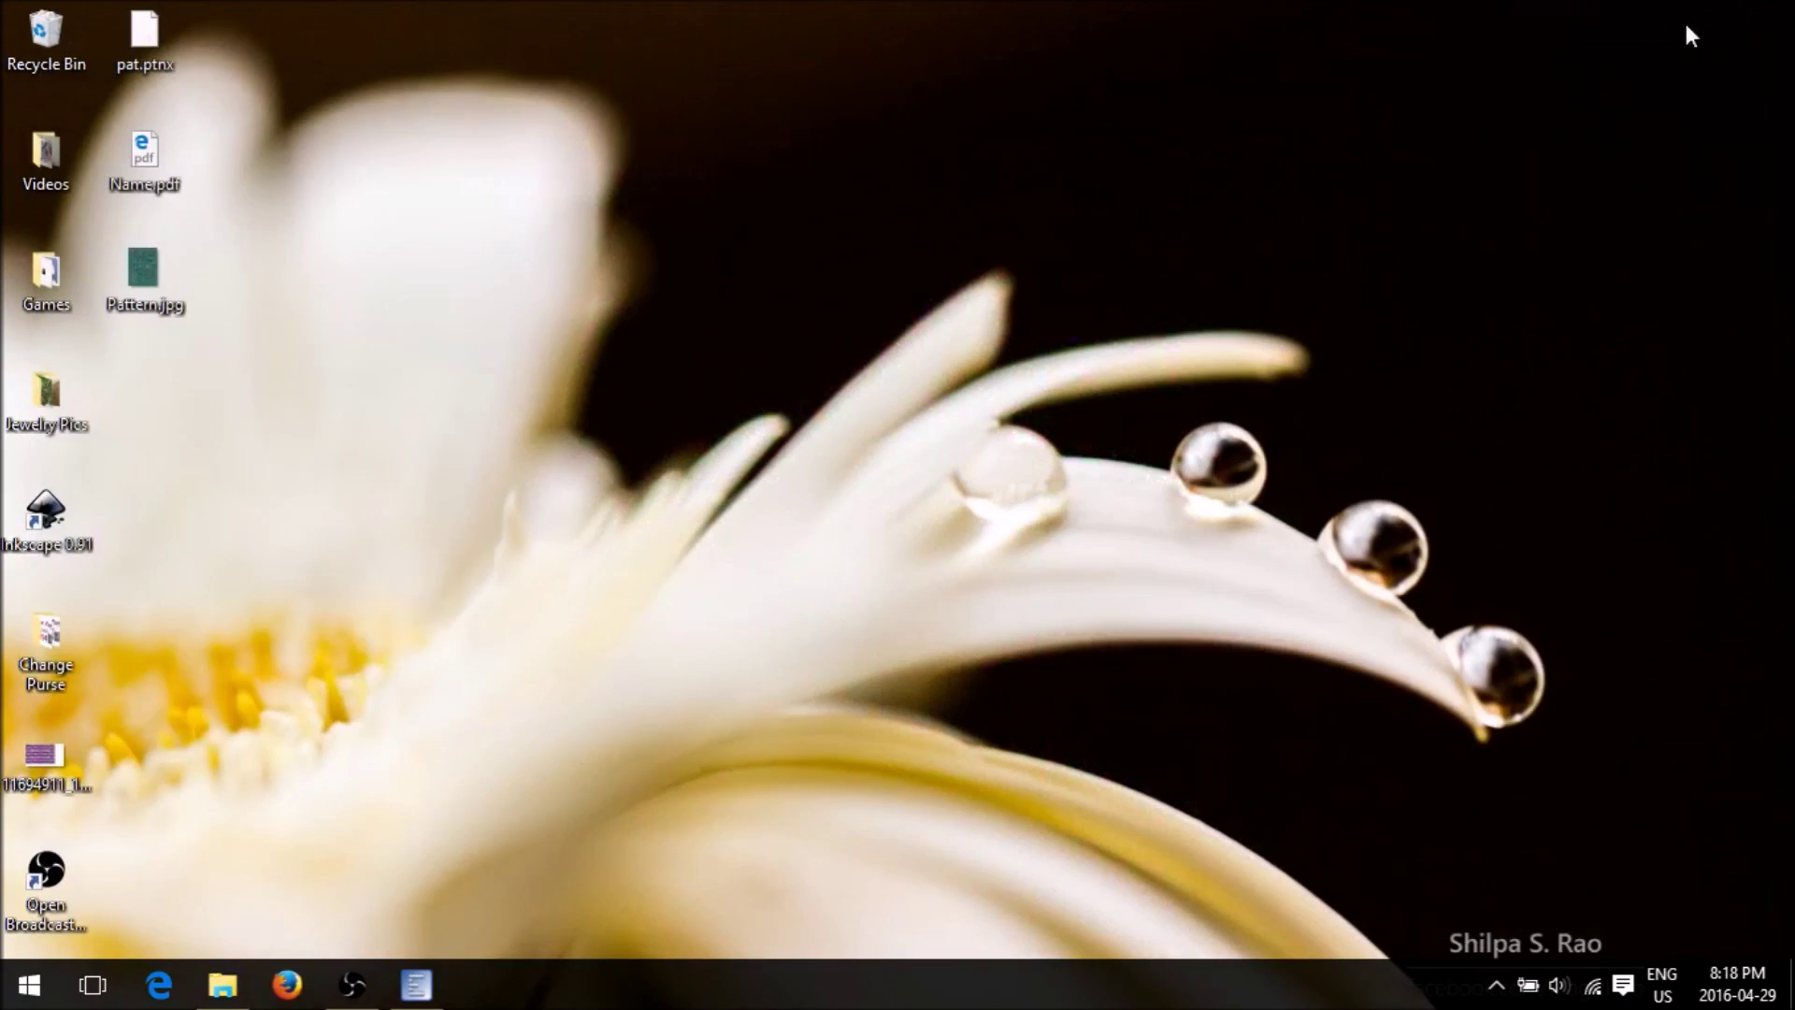
Switch to EasyBeadPatterns and draw a large ellipse of DB0166 Opaque Turquoise Green AB beads across the pattern's center and lower-left area
{"action": "left_click", "coordinate": [417, 985]}
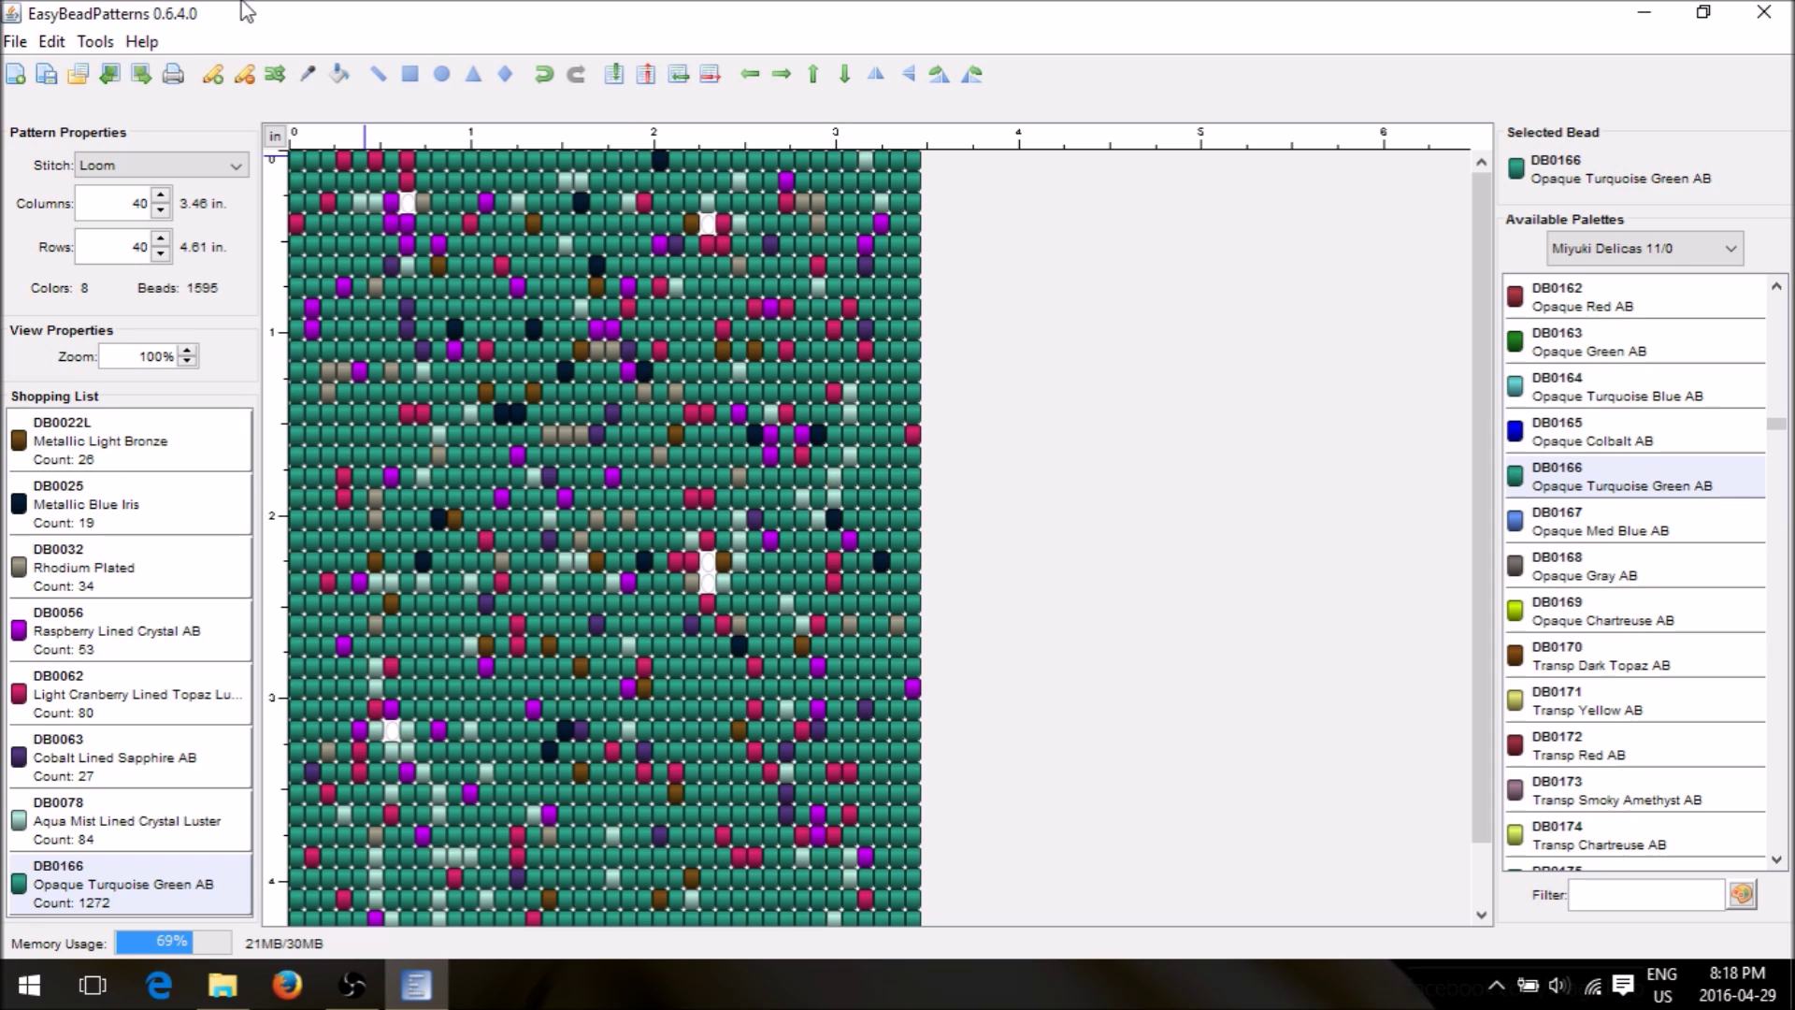
{"action": "left_click", "coordinate": [441, 74]}
{"action": "left_click_drag", "start_coordinate": [647, 278], "coordinate": [332, 806]}
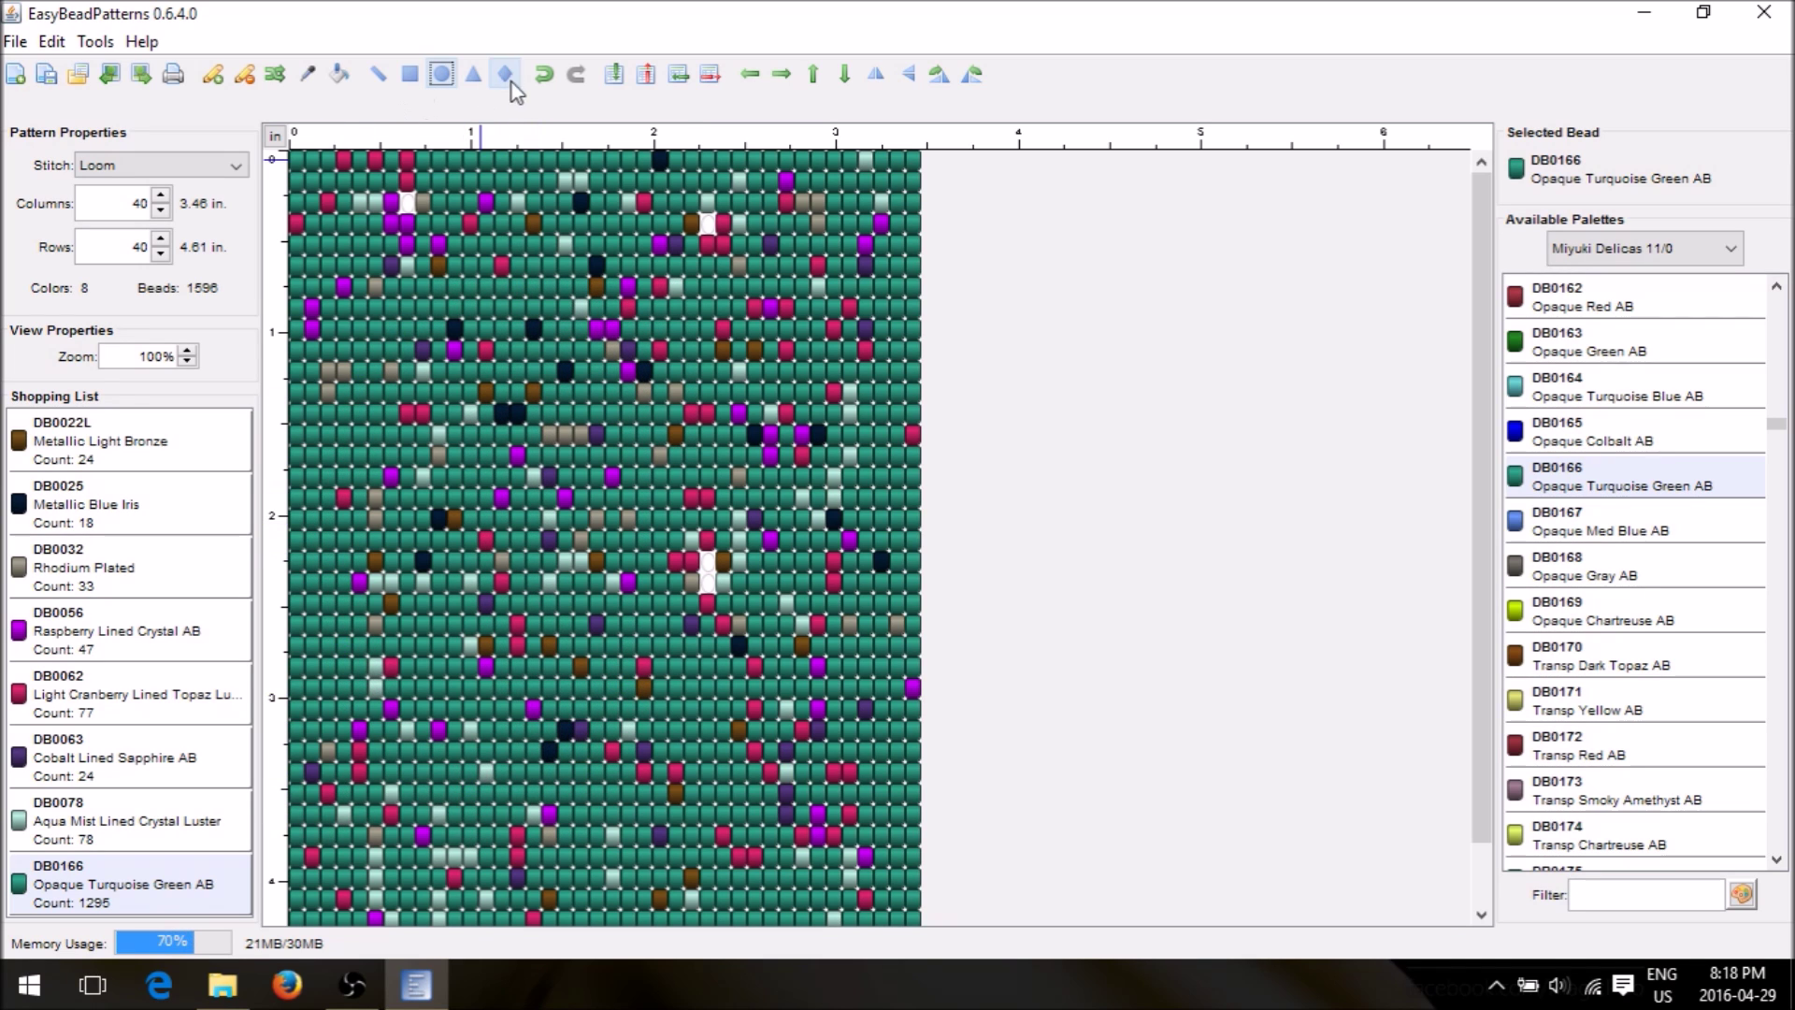
Undo the ellipse and the preceding edits back until the Opaque Turquoise Green AB background beads are removed from the pattern
{"action": "left_click", "coordinate": [547, 79]}
{"action": "left_click", "coordinate": [547, 80]}
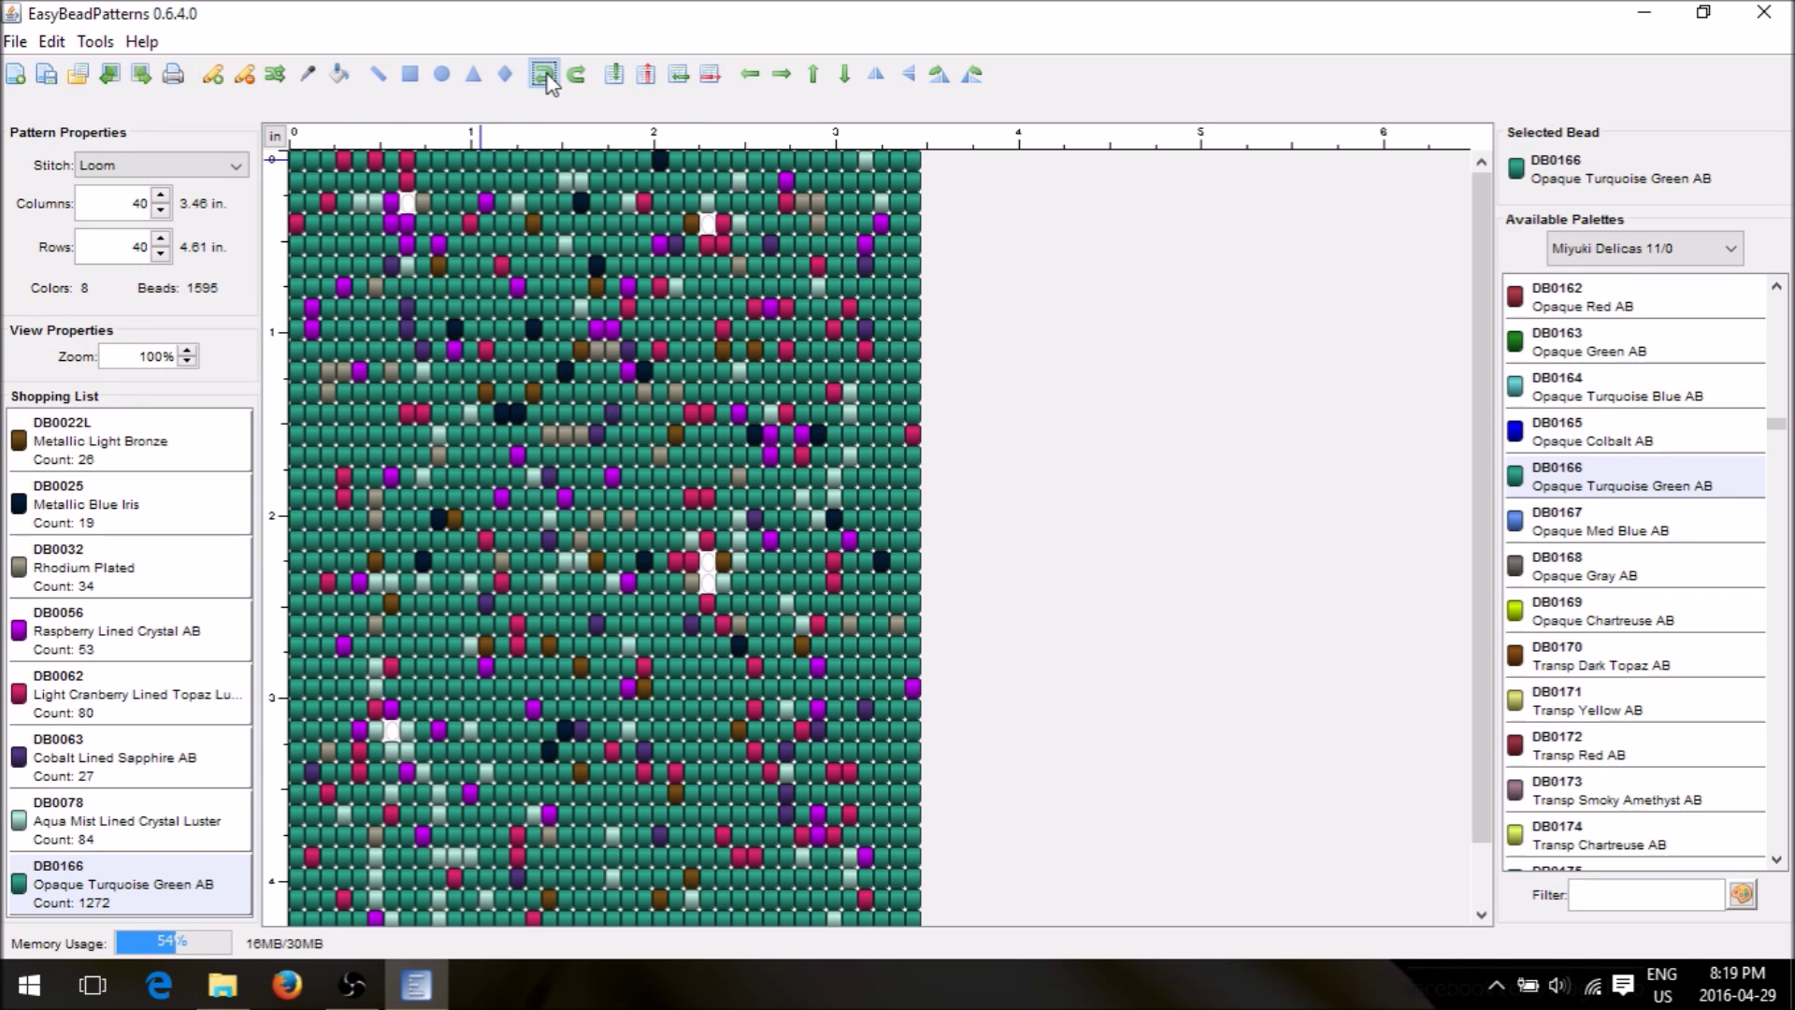
{"action": "left_click", "coordinate": [547, 80]}
{"action": "left_click", "coordinate": [547, 79]}
{"action": "left_click", "coordinate": [547, 79]}
{"action": "left_click", "coordinate": [547, 79]}
{"action": "left_click", "coordinate": [547, 80]}
{"action": "left_click", "coordinate": [547, 79]}
{"action": "left_click", "coordinate": [547, 80]}
{"action": "left_click", "coordinate": [547, 80]}
{"action": "left_click", "coordinate": [547, 79]}
{"action": "left_click", "coordinate": [547, 79]}
{"action": "left_click", "coordinate": [547, 79]}
{"action": "left_click", "coordinate": [547, 79]}
{"action": "left_click", "coordinate": [547, 80]}
{"action": "left_click", "coordinate": [547, 79]}
{"action": "left_click", "coordinate": [547, 79]}
{"action": "left_click", "coordinate": [546, 79]}
{"action": "left_click", "coordinate": [547, 80]}
{"action": "left_click", "coordinate": [547, 79]}
{"action": "left_click", "coordinate": [547, 79]}
{"action": "left_click", "coordinate": [547, 79]}
{"action": "left_click", "coordinate": [547, 79]}
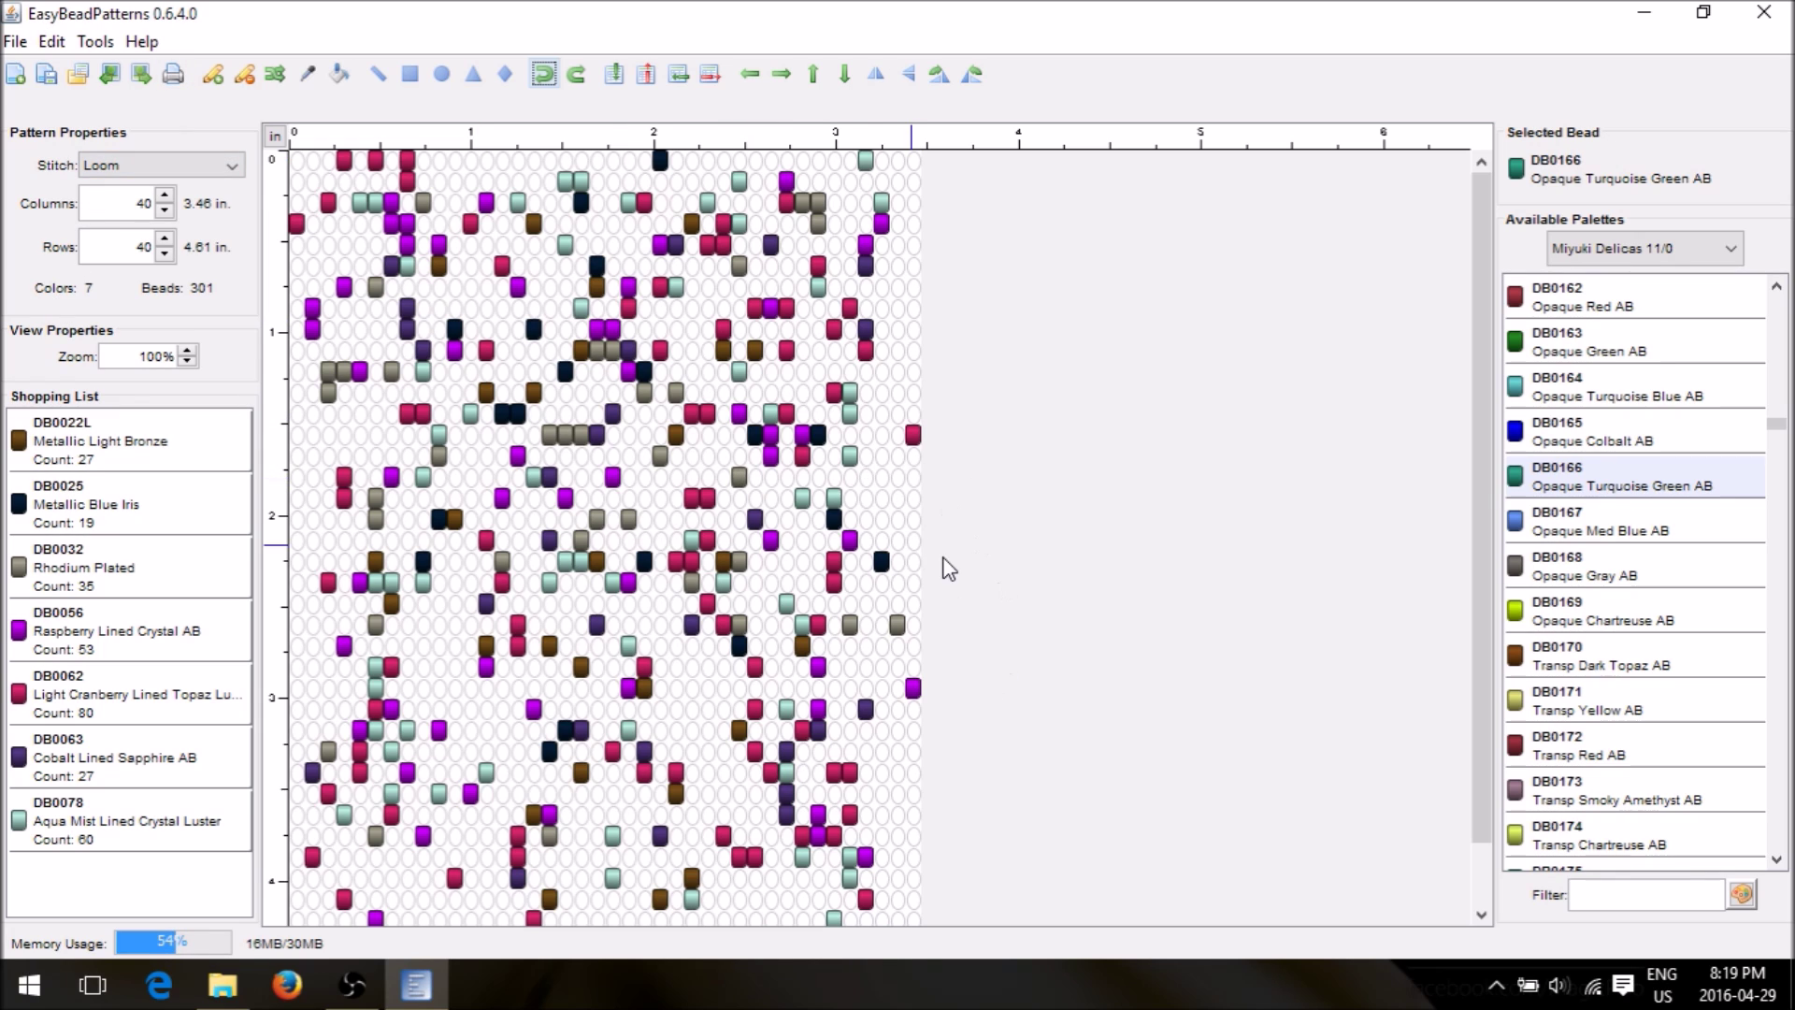
Look over the lower rows of the bead pattern and close EasyBeadPatterns
{"action": "scroll", "coordinate": [1004, 526], "scroll_direction": "down", "scroll_amount": 3}
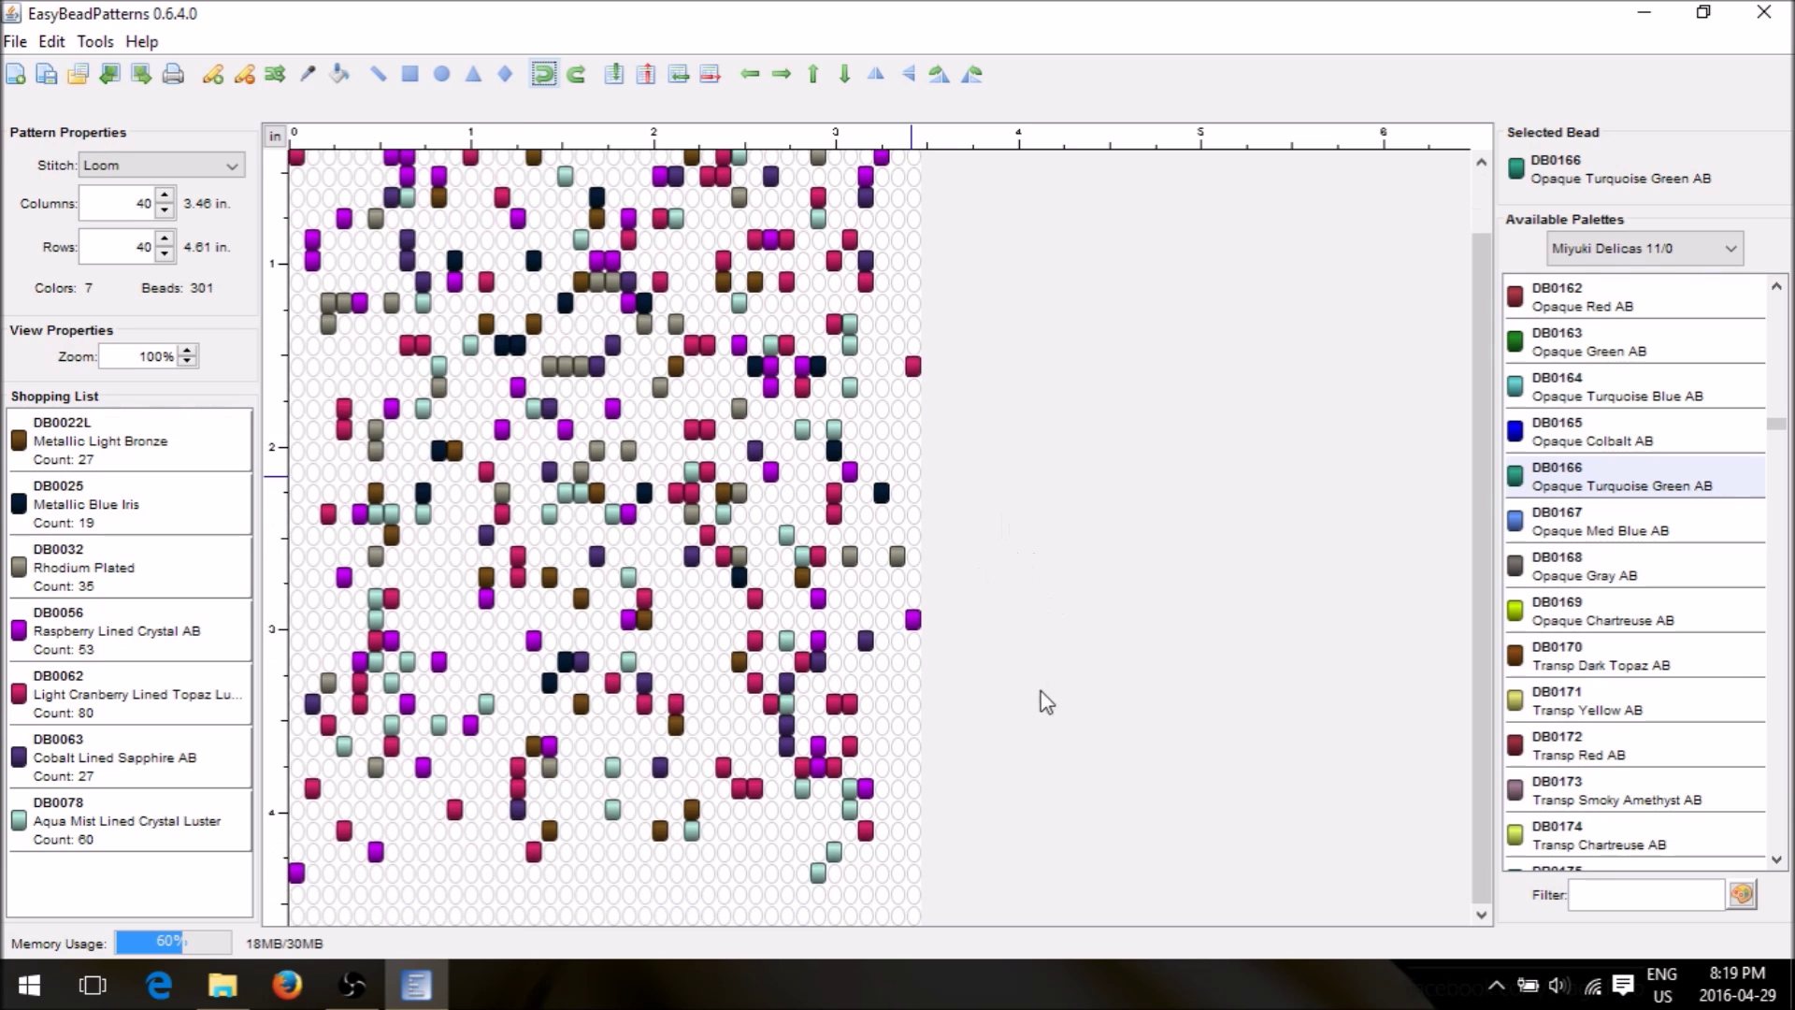
{"action": "scroll", "coordinate": [1081, 586], "scroll_direction": "down", "scroll_amount": 2}
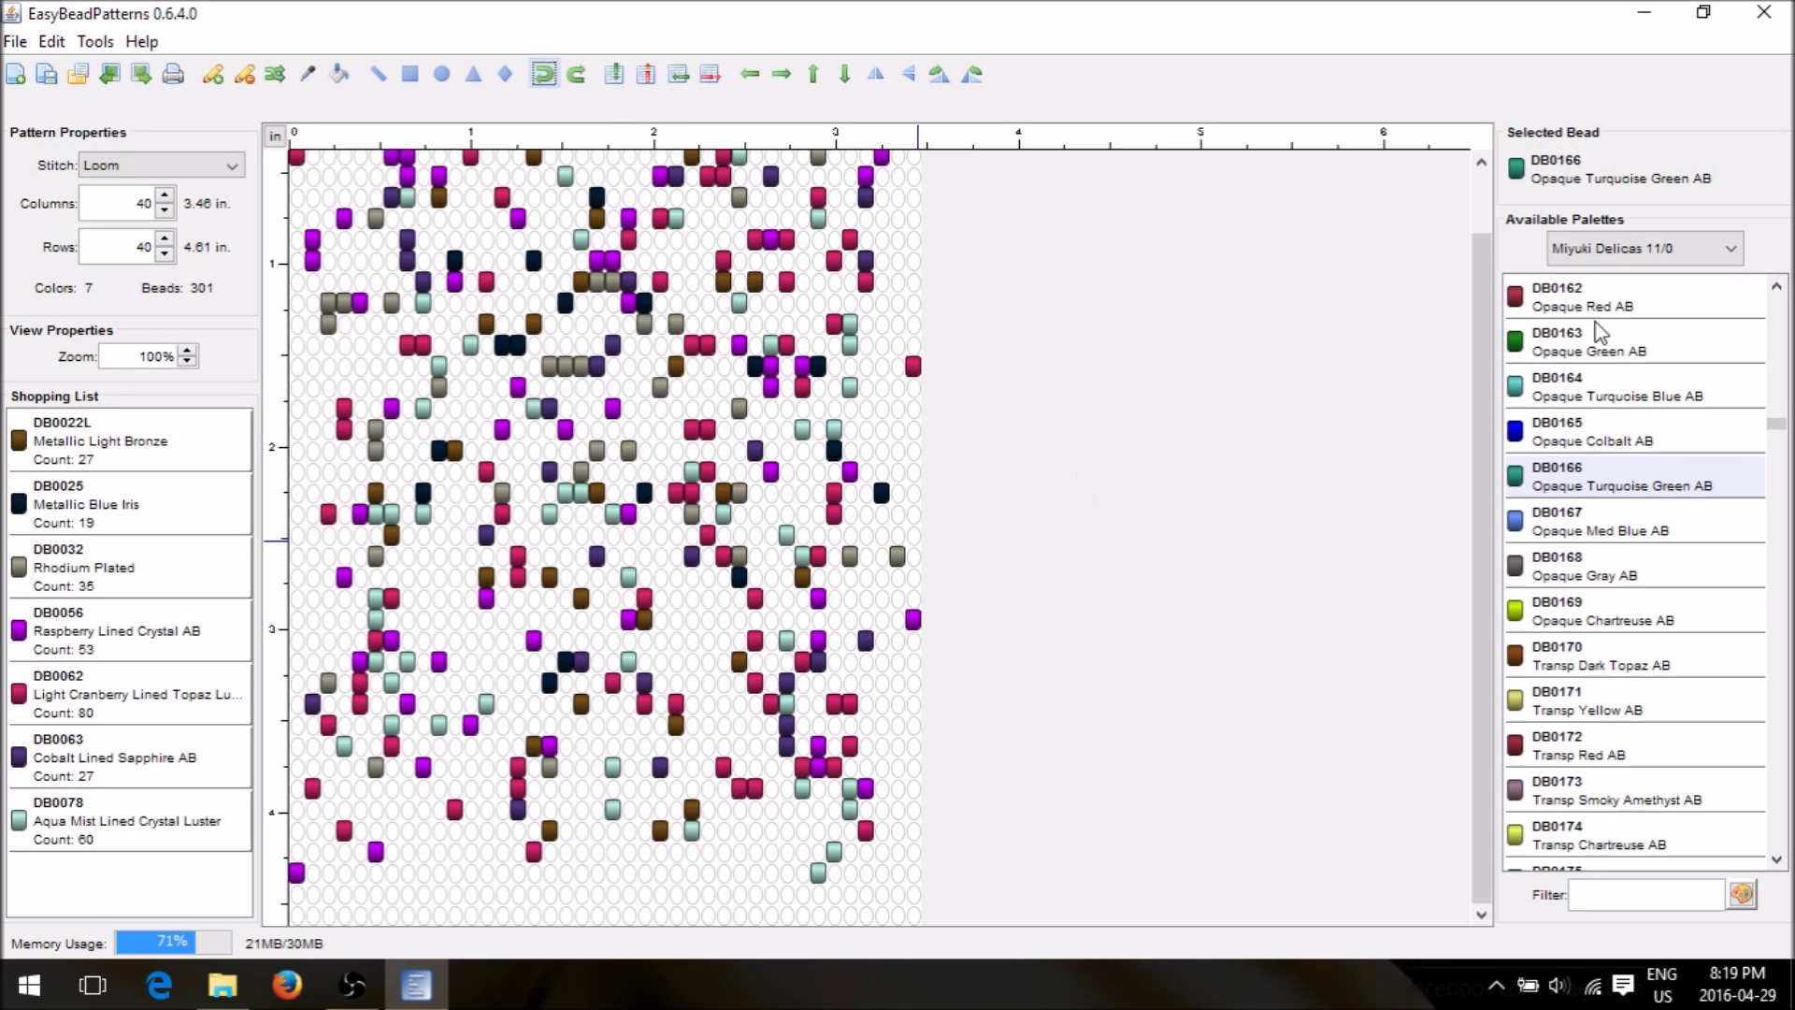
{"action": "left_click", "coordinate": [1764, 12]}
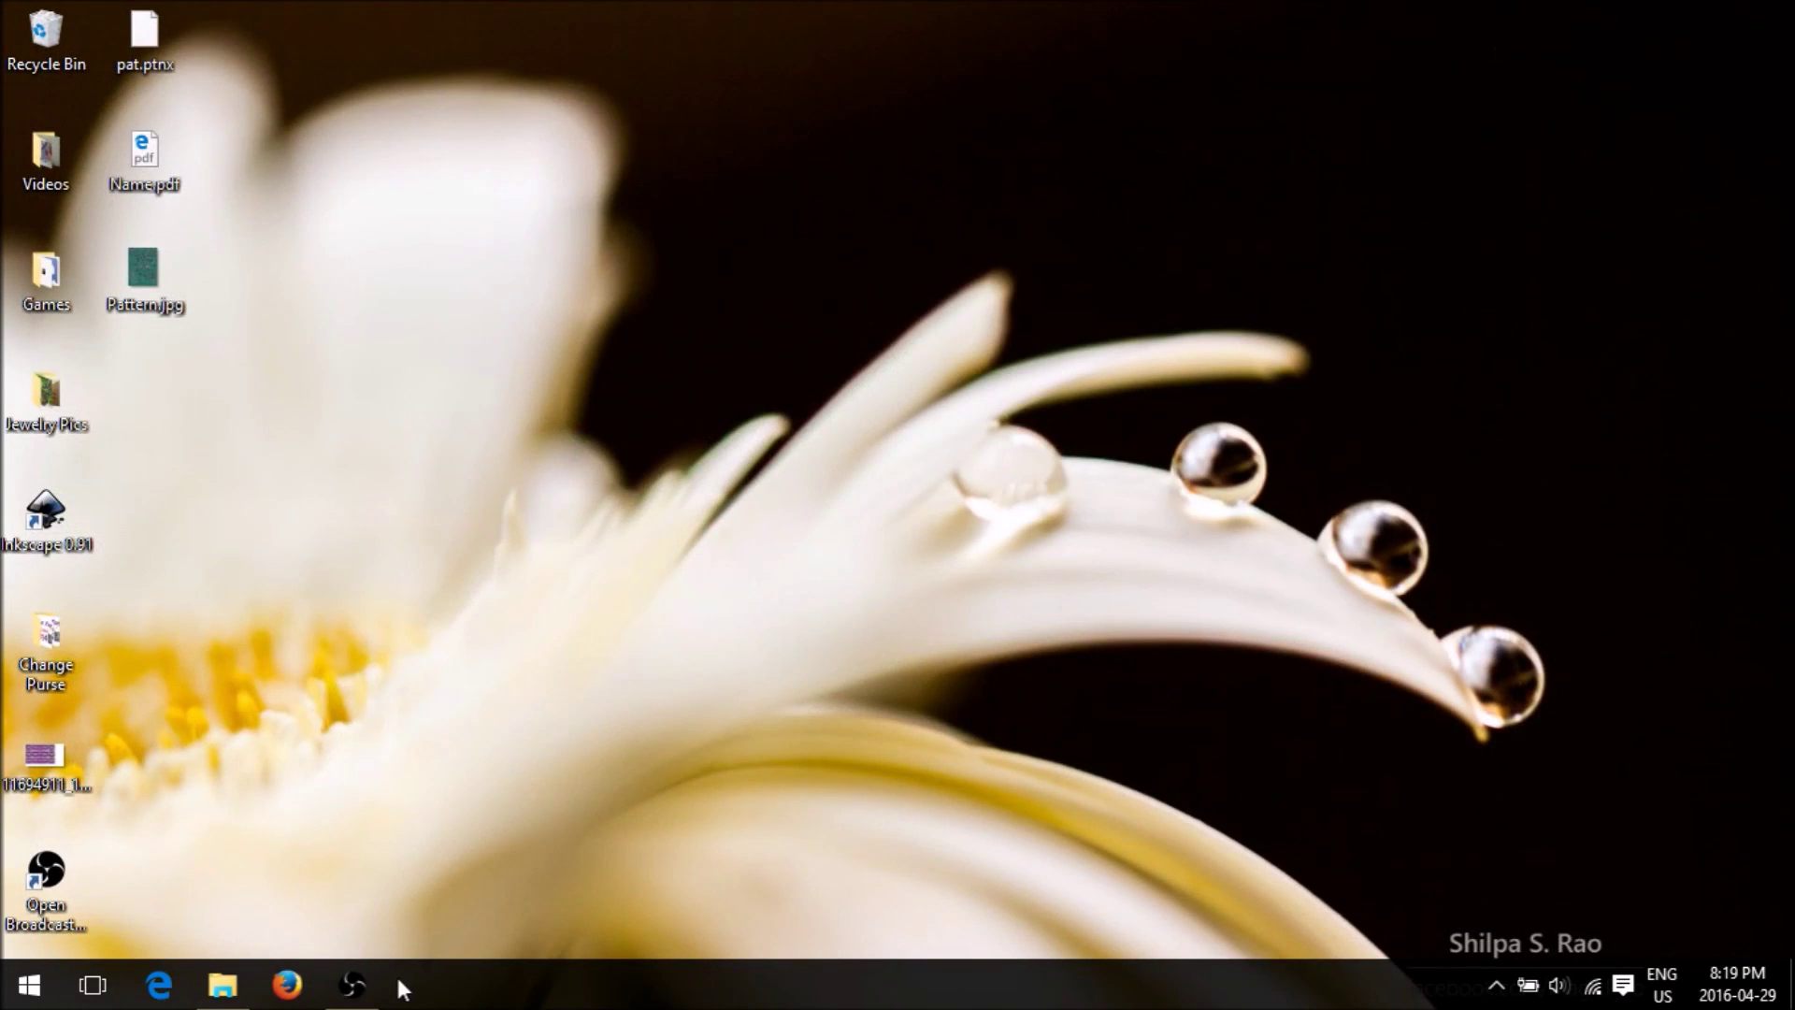